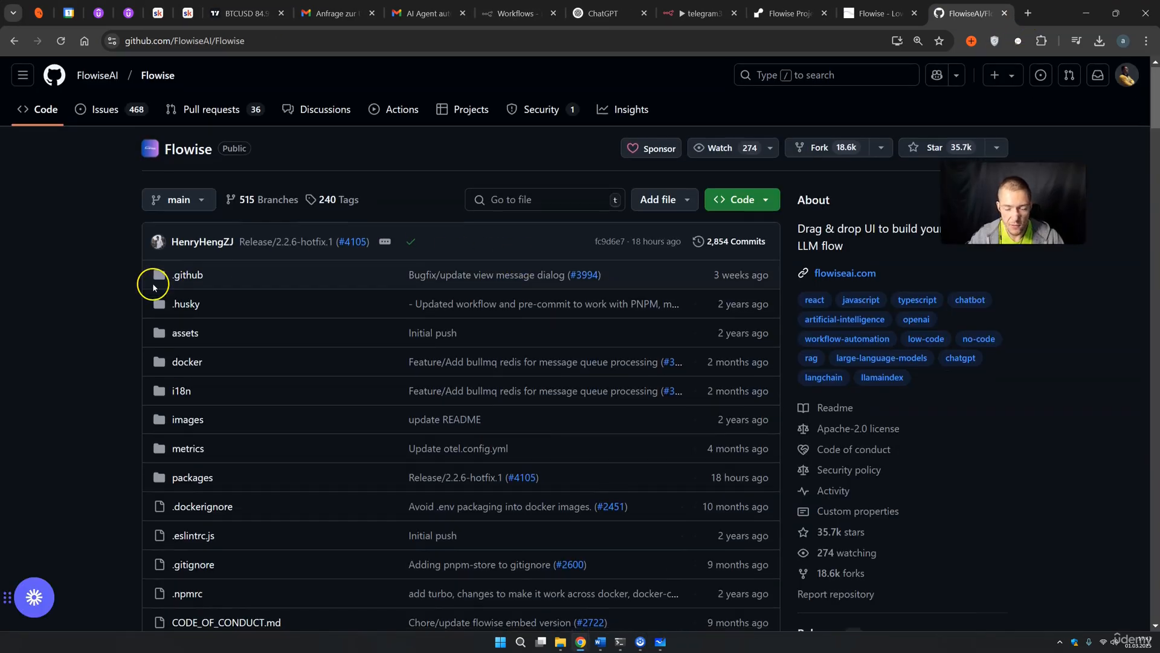
Scroll the Flowise README down to Quick Start, then switch to the Flowise Agentflows tab
{"action": "scroll", "coordinate": [153, 288], "scroll_direction": "down", "scroll_amount": 20}
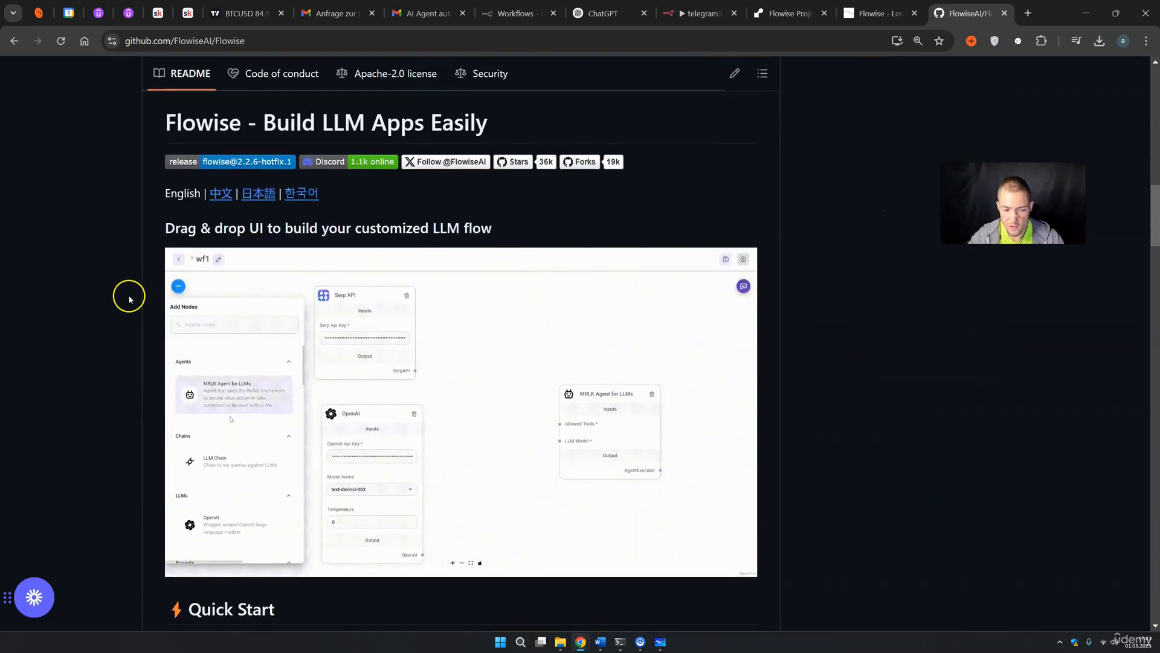
{"action": "scroll", "coordinate": [125, 298], "scroll_direction": "down", "scroll_amount": 5}
{"action": "scroll", "coordinate": [115, 320], "scroll_direction": "down", "scroll_amount": 1}
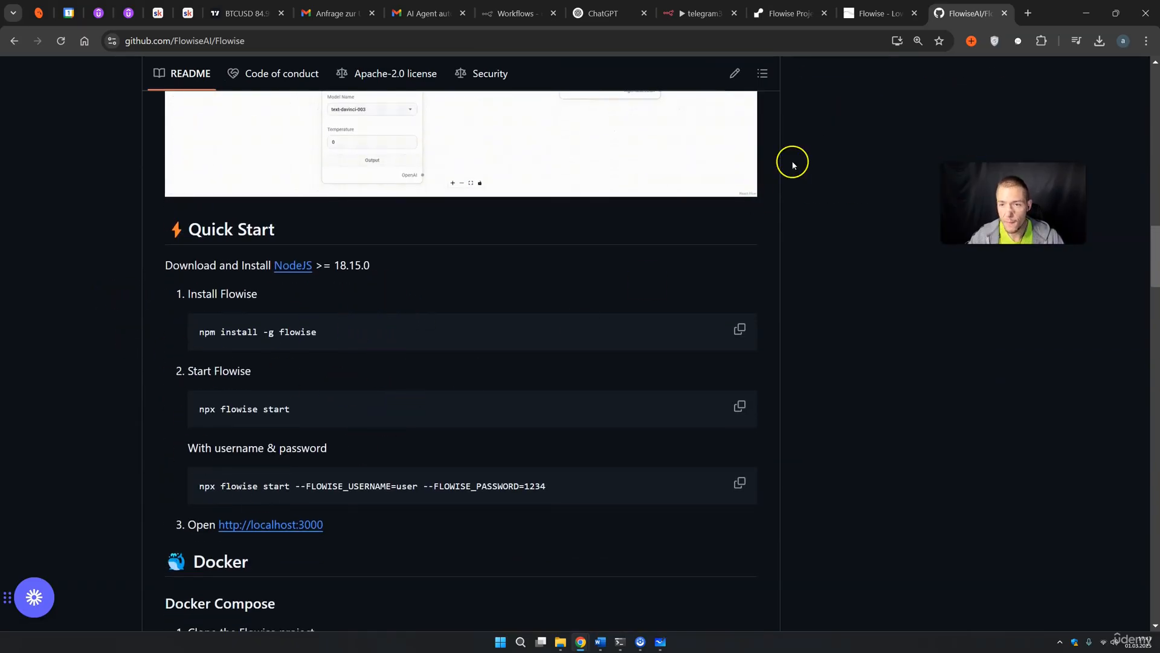
{"action": "left_click", "coordinate": [863, 14]}
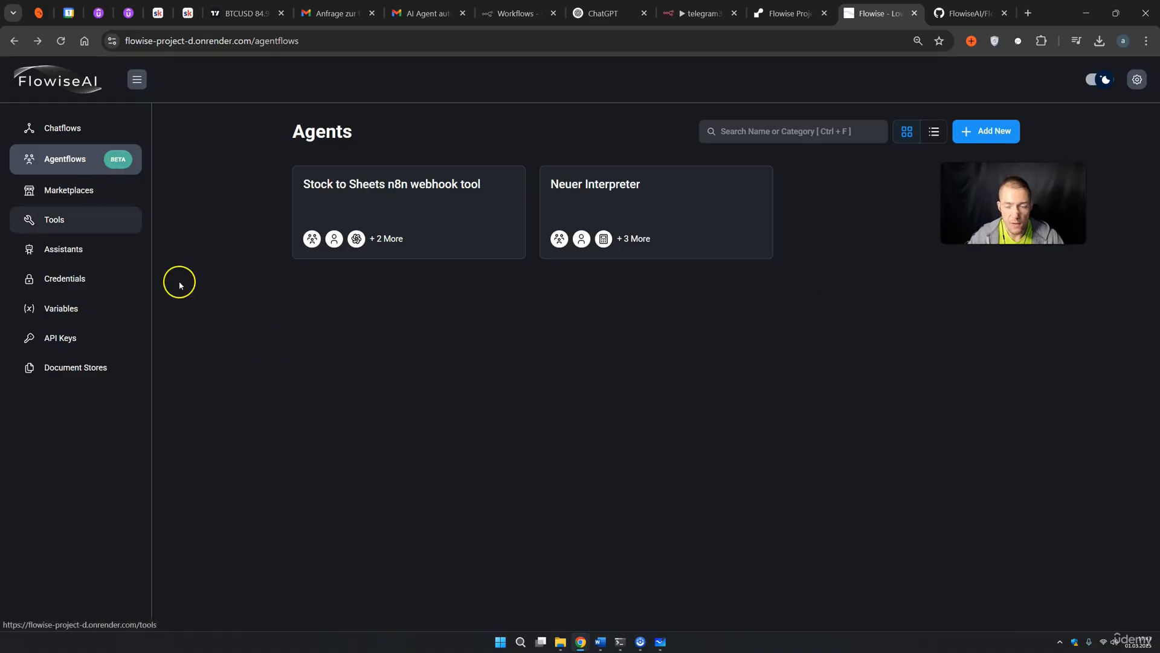
Start a new agent flow with a Supervisor node and a Worker node to its right
{"action": "left_click", "coordinate": [987, 131]}
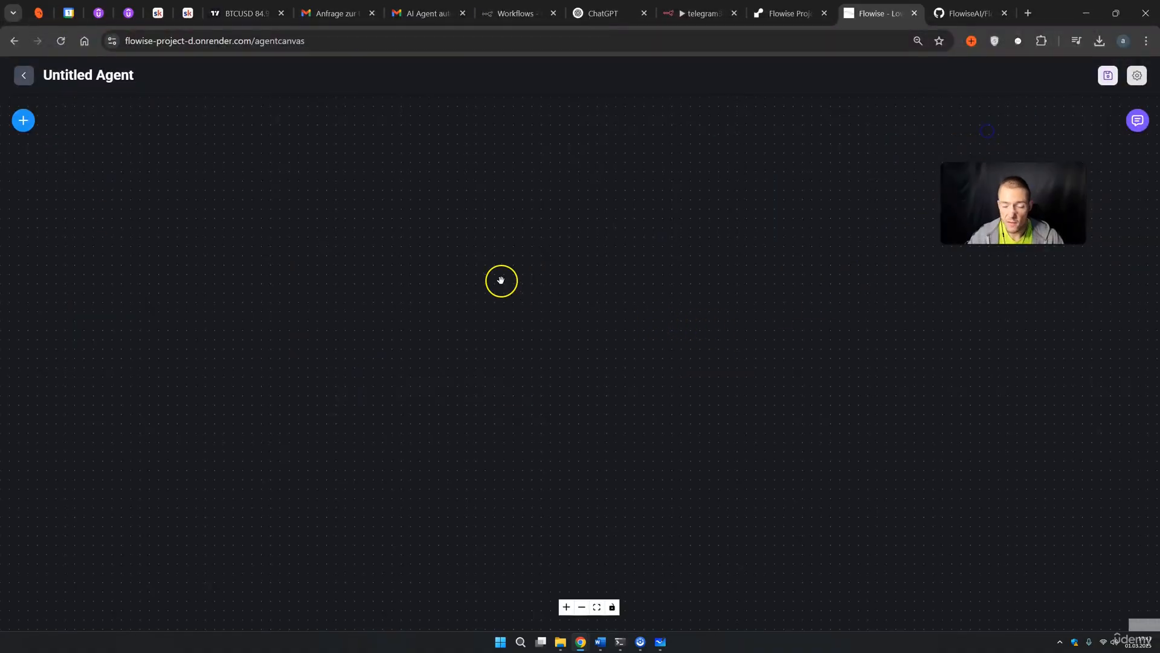
{"action": "left_click", "coordinate": [24, 123]}
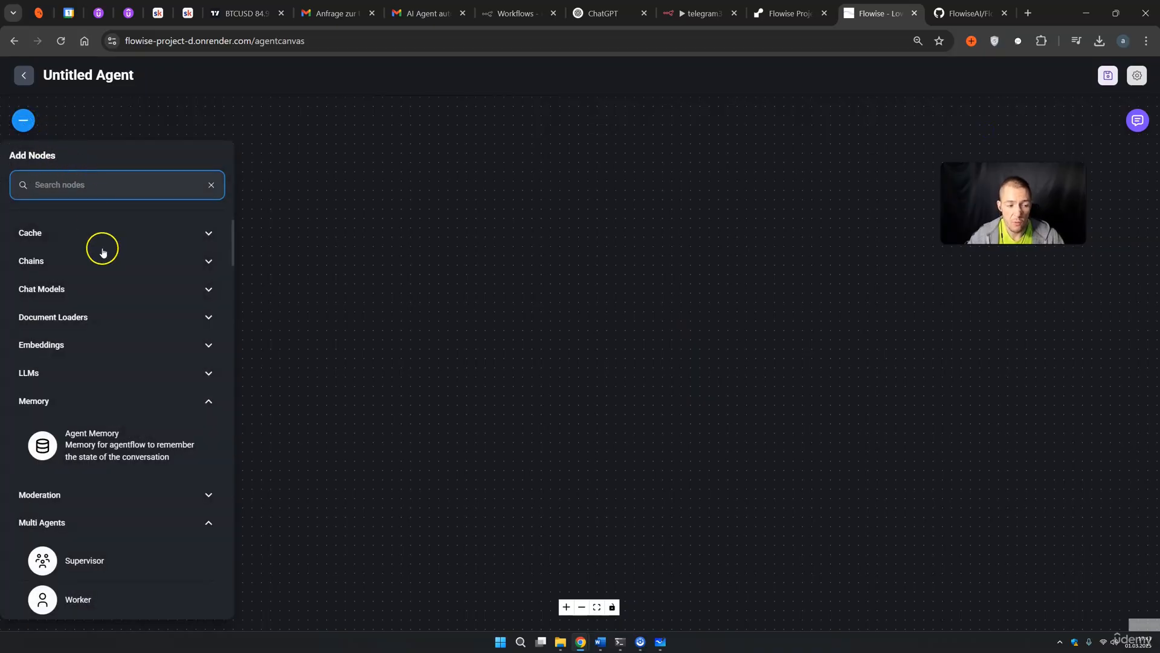
{"action": "left_click_drag", "start_coordinate": [98, 557], "coordinate": [500, 329]}
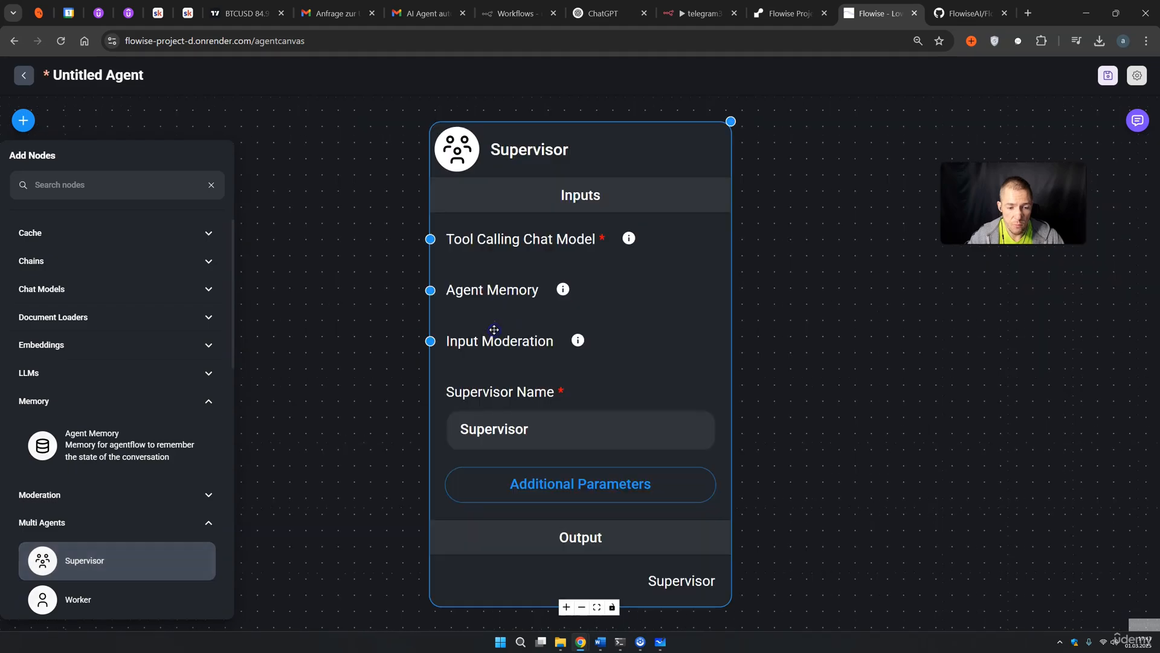
{"action": "scroll", "coordinate": [702, 283], "scroll_direction": "down", "scroll_amount": 4}
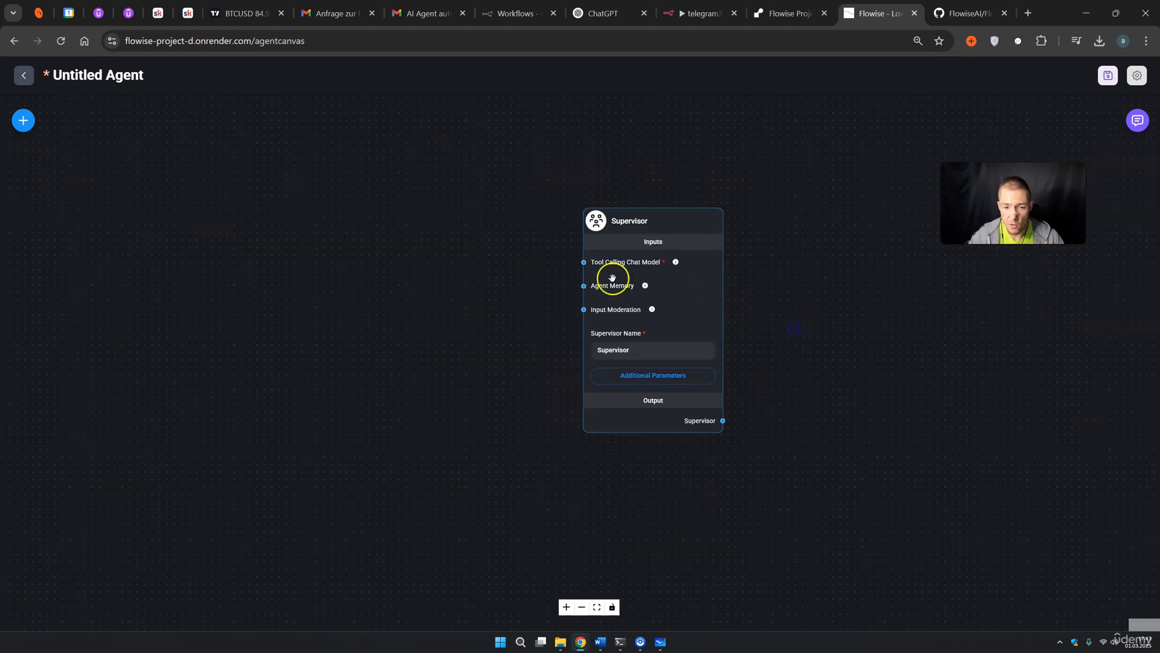
{"action": "left_click", "coordinate": [28, 125]}
{"action": "scroll", "coordinate": [139, 278], "scroll_direction": "down", "scroll_amount": 1}
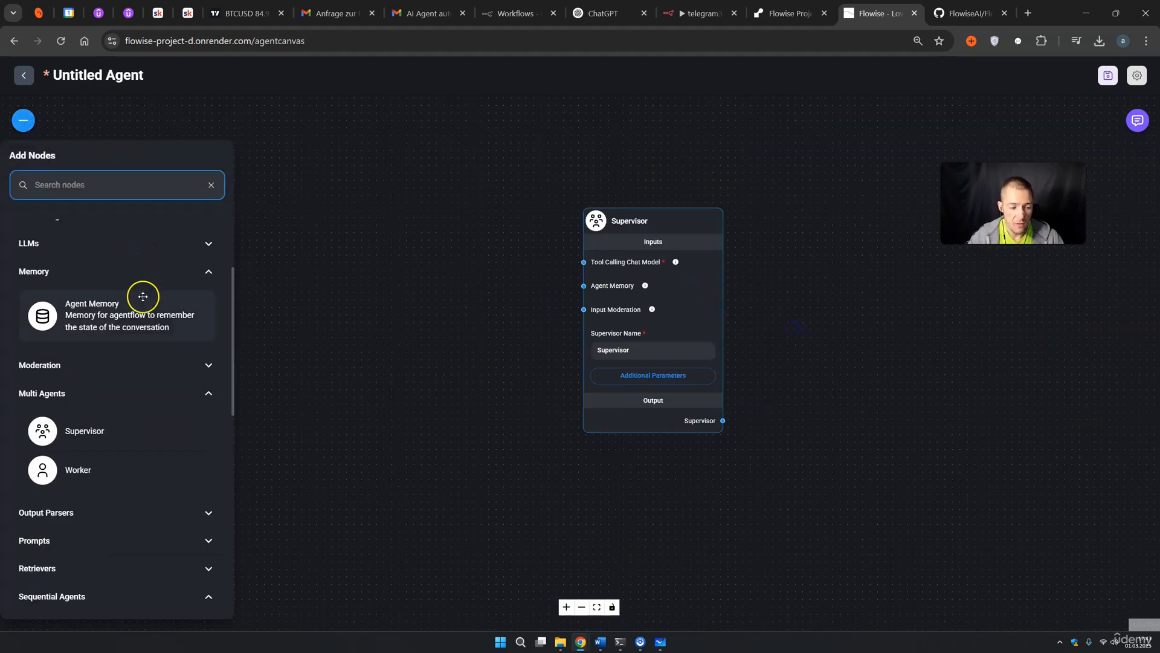
{"action": "left_click_drag", "start_coordinate": [75, 469], "coordinate": [822, 206]}
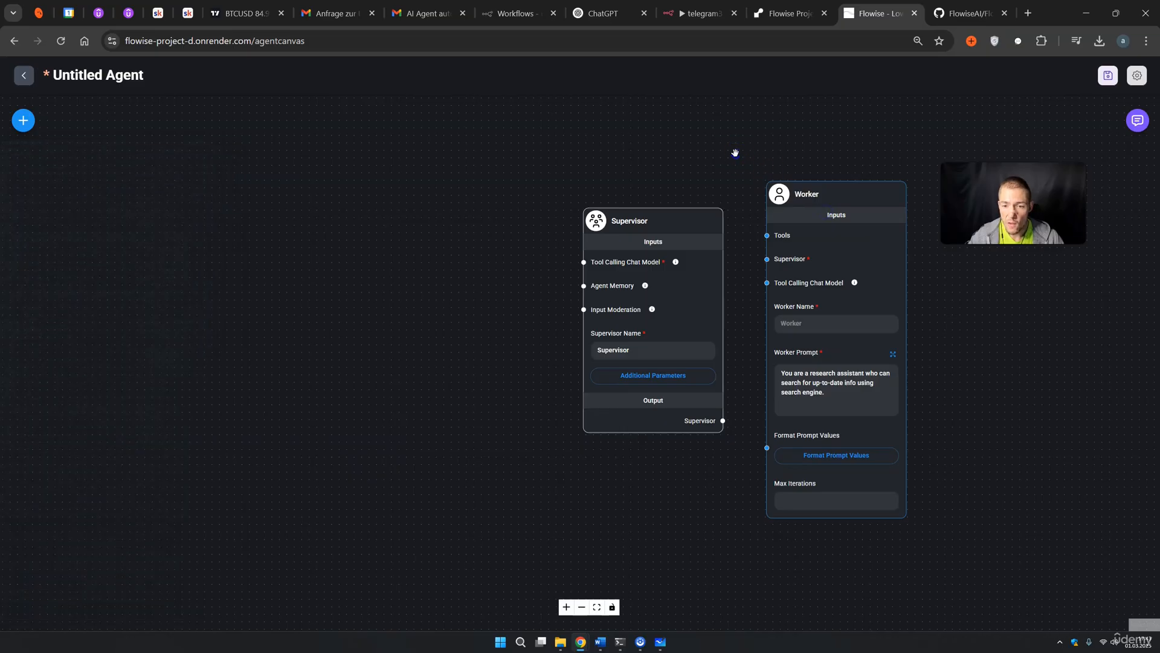
Duplicate the Worker and connect the Supervisor output to both Workers' Supervisor inputs
{"action": "left_click_drag", "start_coordinate": [735, 153], "coordinate": [554, 174]}
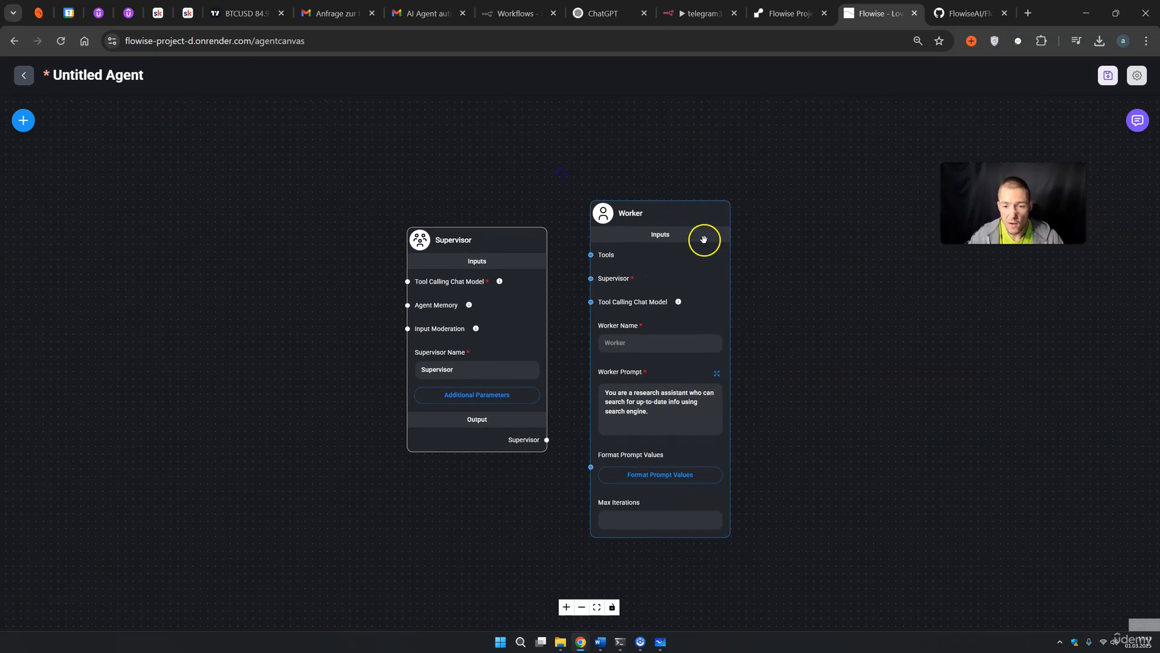
{"action": "left_click", "coordinate": [752, 215]}
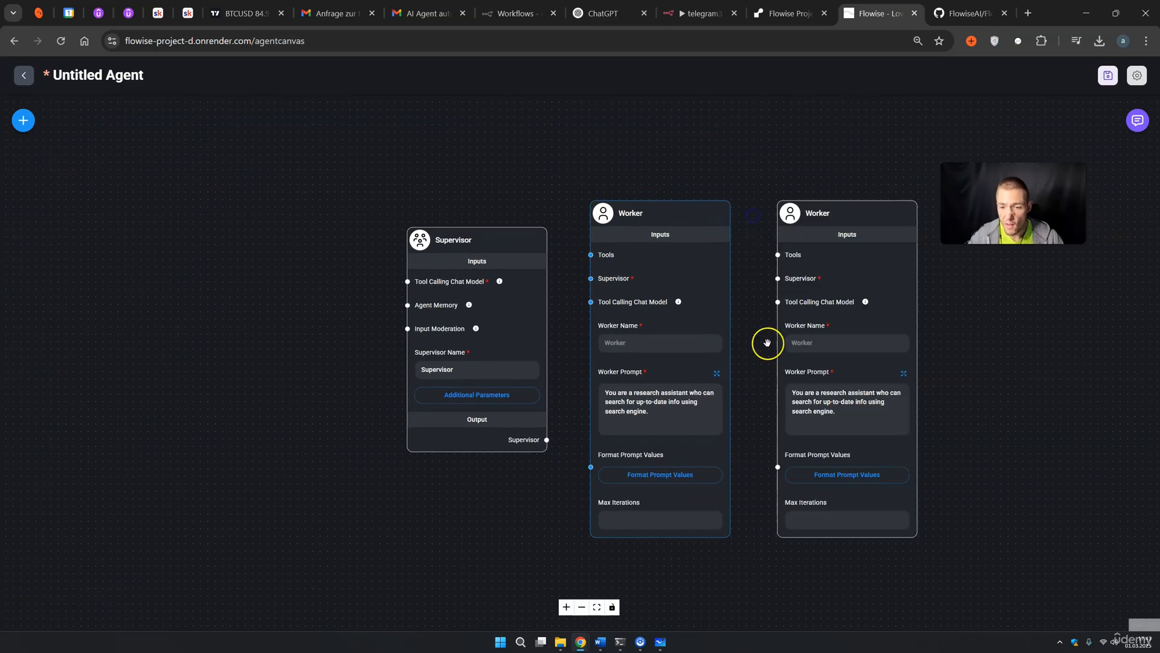
{"action": "left_click_drag", "start_coordinate": [546, 440], "coordinate": [593, 281]}
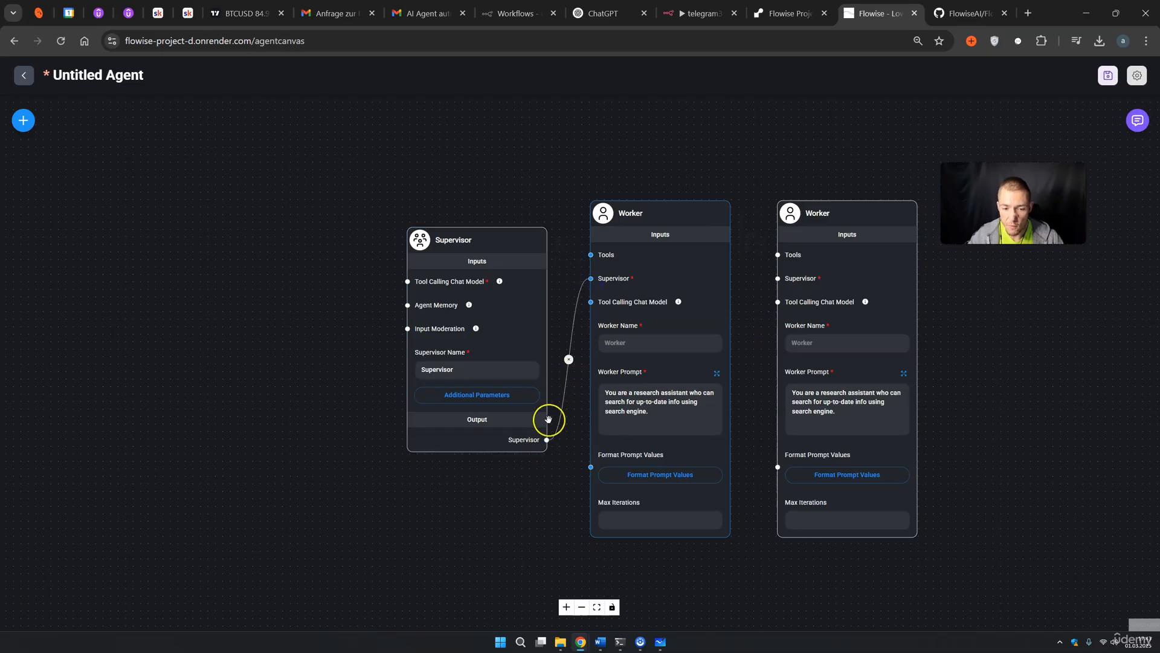
{"action": "left_click_drag", "start_coordinate": [547, 440], "coordinate": [772, 279]}
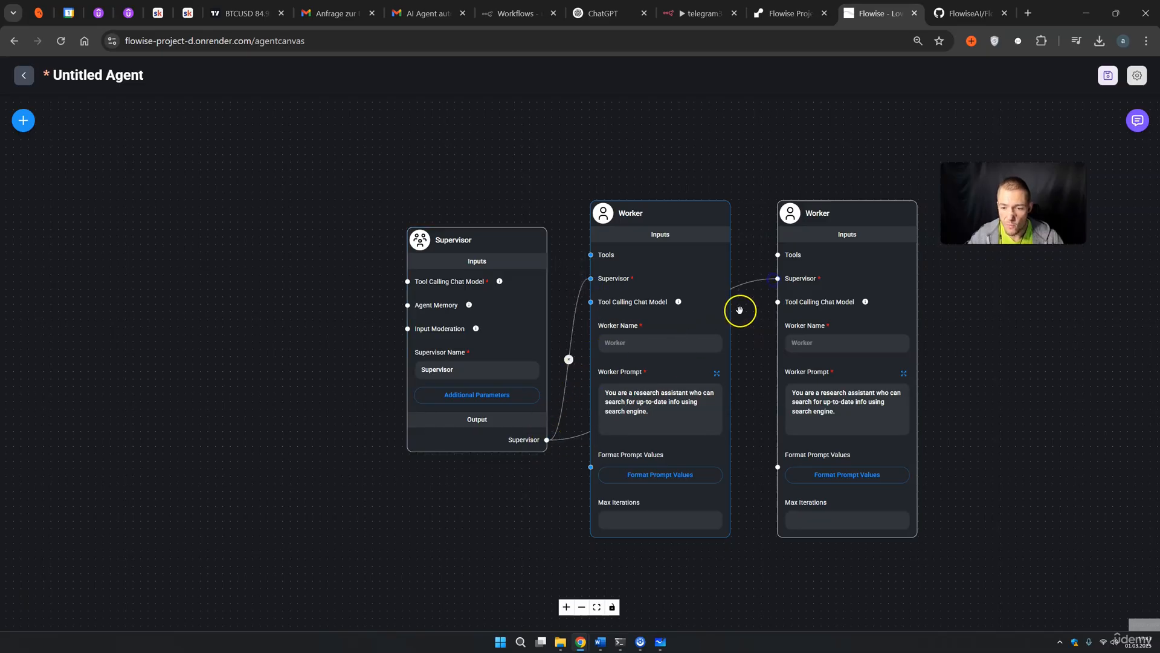
{"action": "mouse_move", "coordinate": [544, 314]}
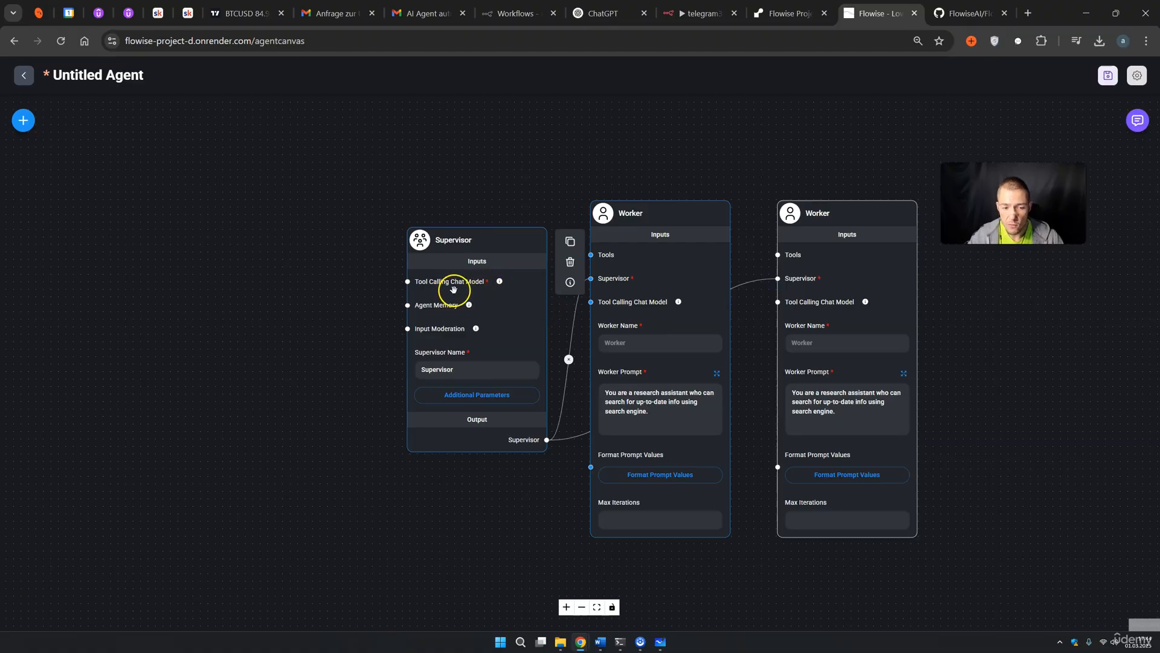
Add a ChatOpenAI node and connect it to the Supervisor's Tool Calling Chat Model input
{"action": "left_click", "coordinate": [24, 127]}
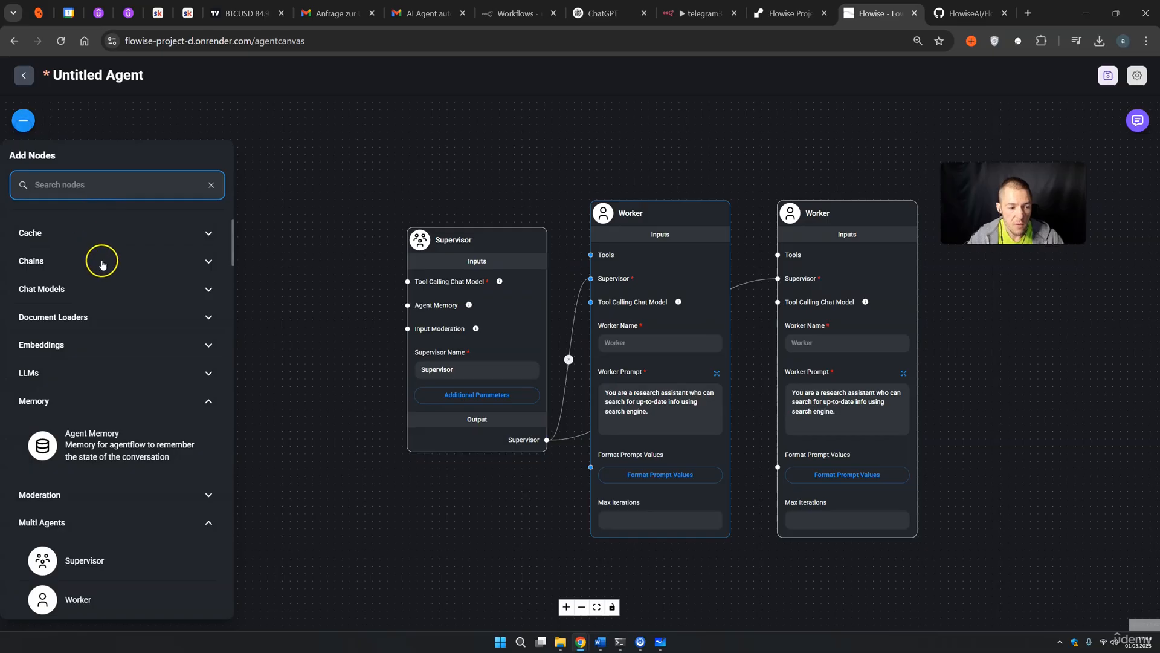
{"action": "left_click", "coordinate": [63, 289]}
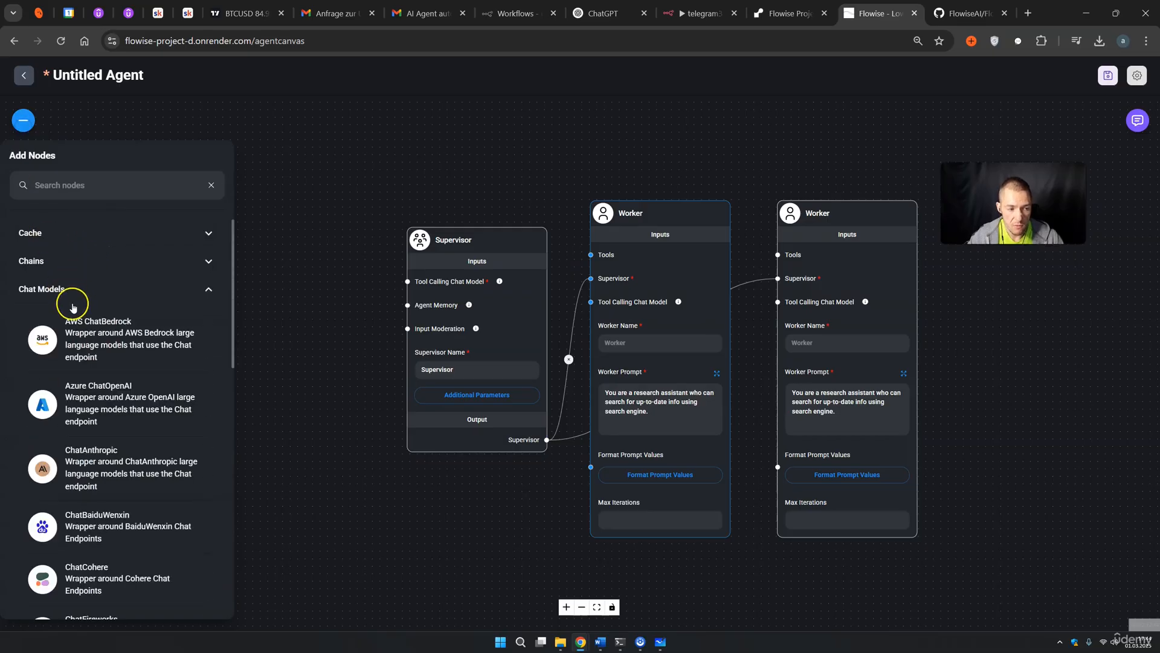
{"action": "scroll", "coordinate": [96, 345], "scroll_direction": "down", "scroll_amount": 4}
{"action": "scroll", "coordinate": [97, 345], "scroll_direction": "down", "scroll_amount": 8}
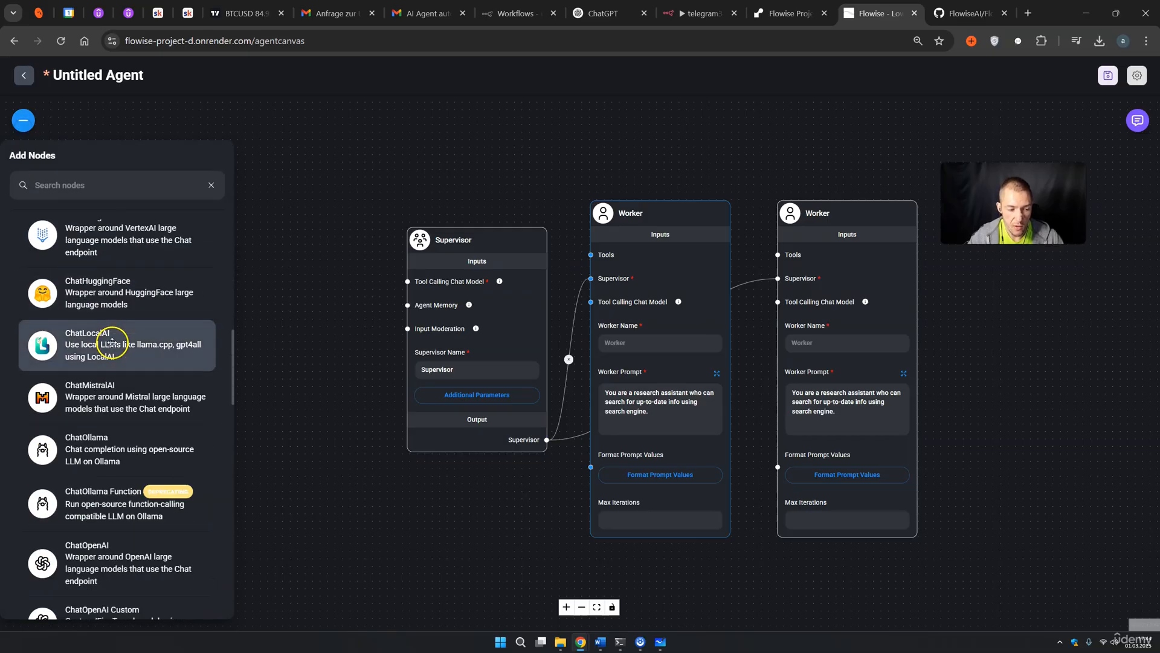
{"action": "scroll", "coordinate": [112, 343], "scroll_direction": "down", "scroll_amount": 1}
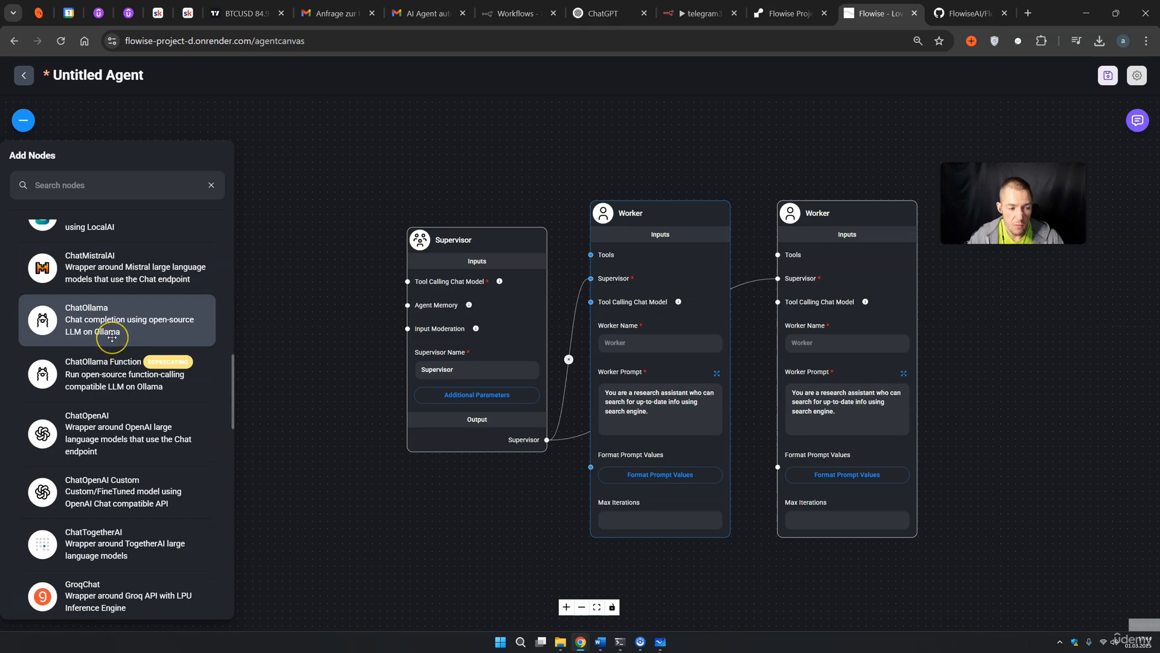
{"action": "scroll", "coordinate": [112, 337], "scroll_direction": "down", "scroll_amount": 1}
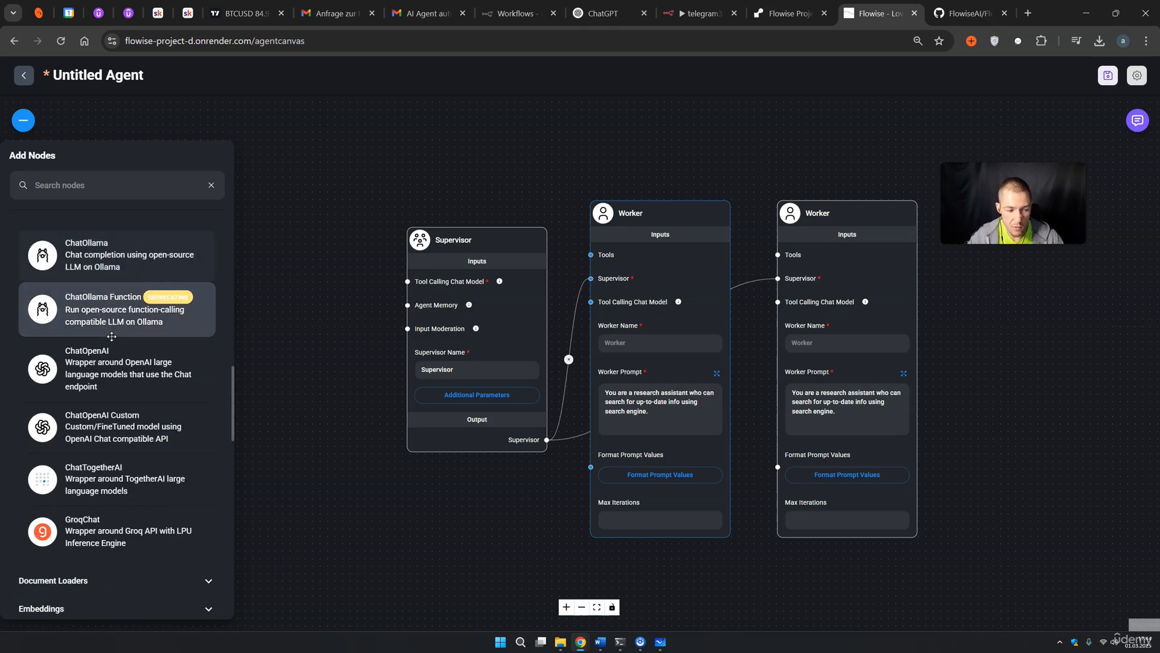
{"action": "left_click_drag", "start_coordinate": [76, 370], "coordinate": [281, 237]}
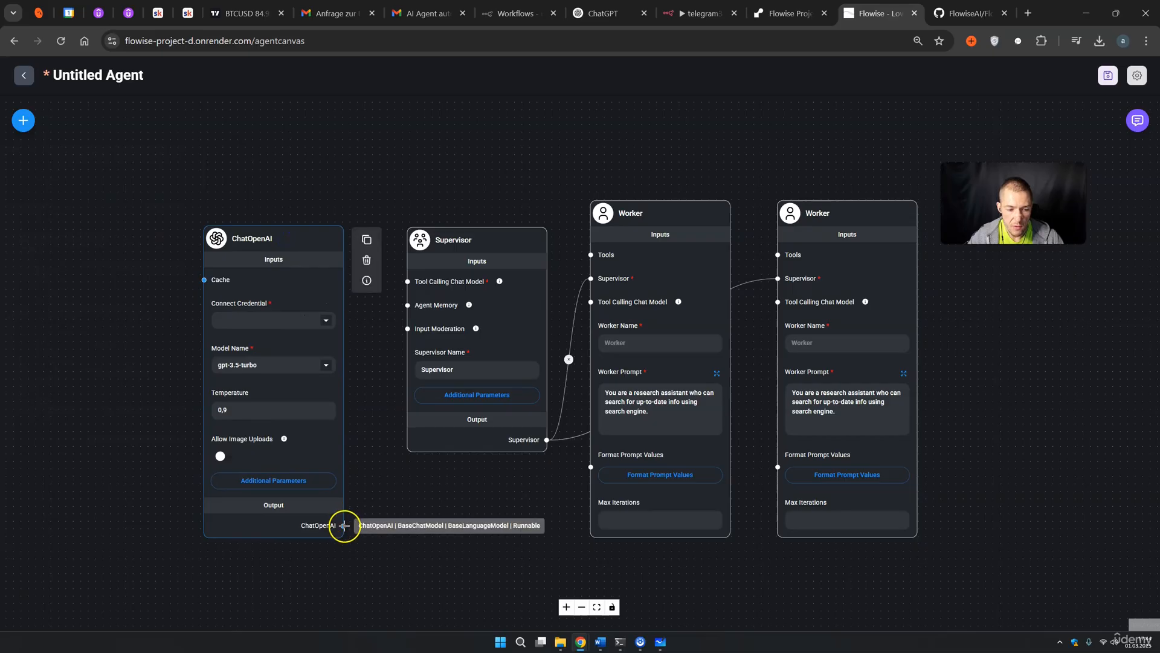
{"action": "left_click_drag", "start_coordinate": [344, 525], "coordinate": [409, 282]}
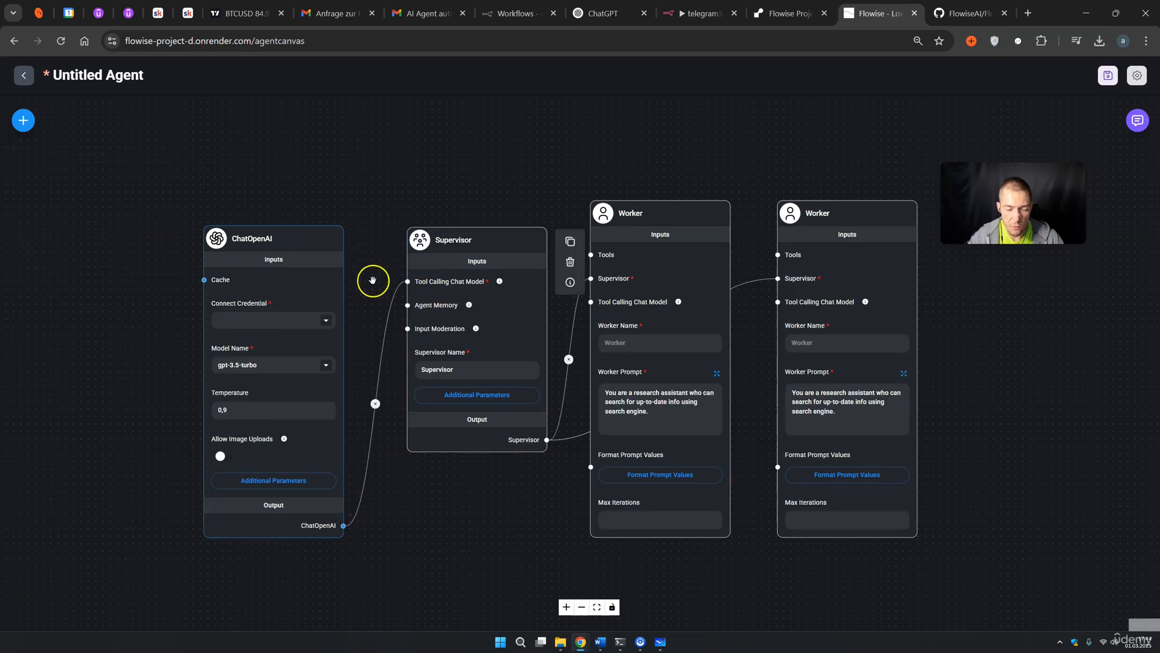
Set ChatOpenAI to the n8n FLowsie credential and the gpt-4o (latest) model
{"action": "left_click", "coordinate": [327, 321]}
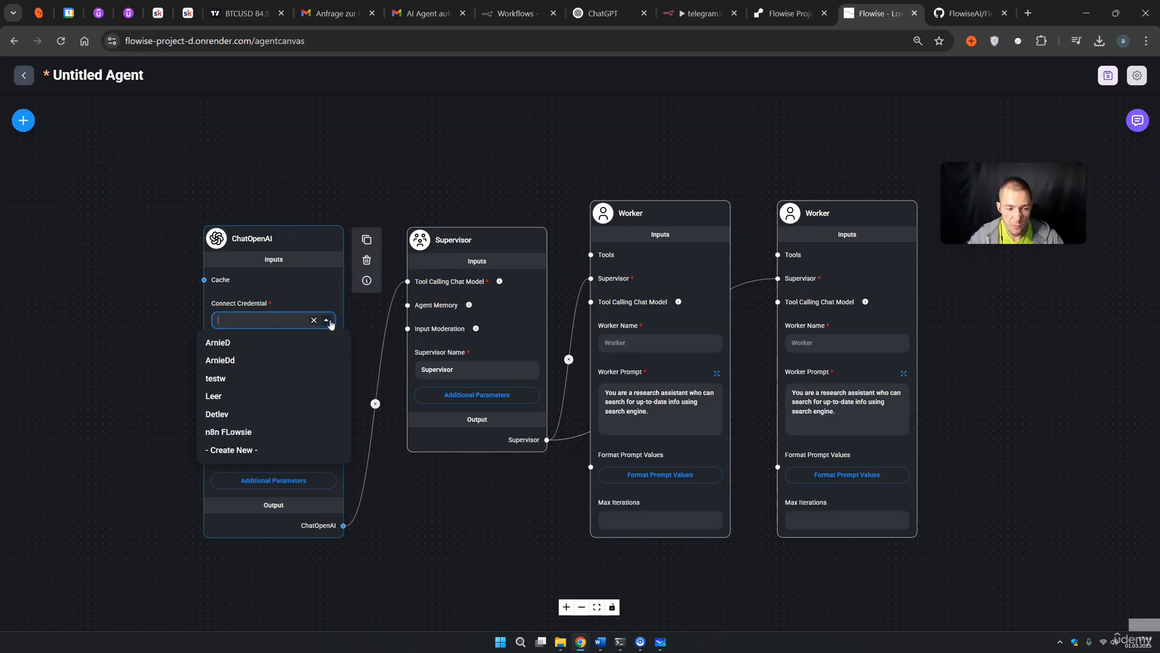
{"action": "left_click", "coordinate": [256, 433]}
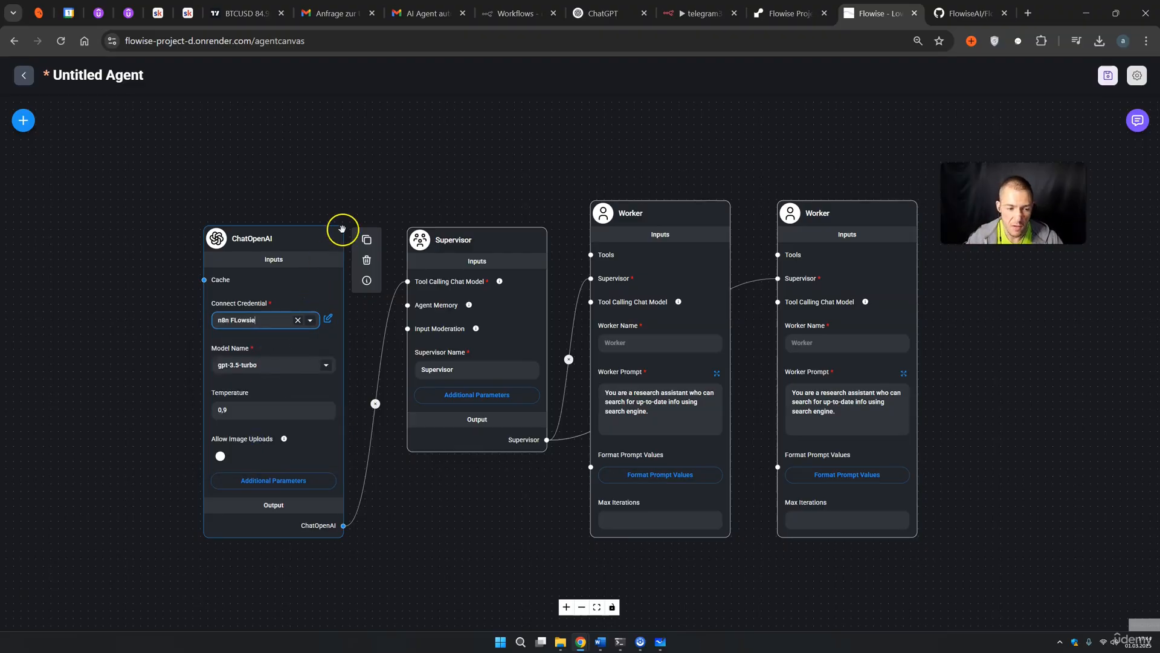
{"action": "left_click", "coordinate": [320, 369]}
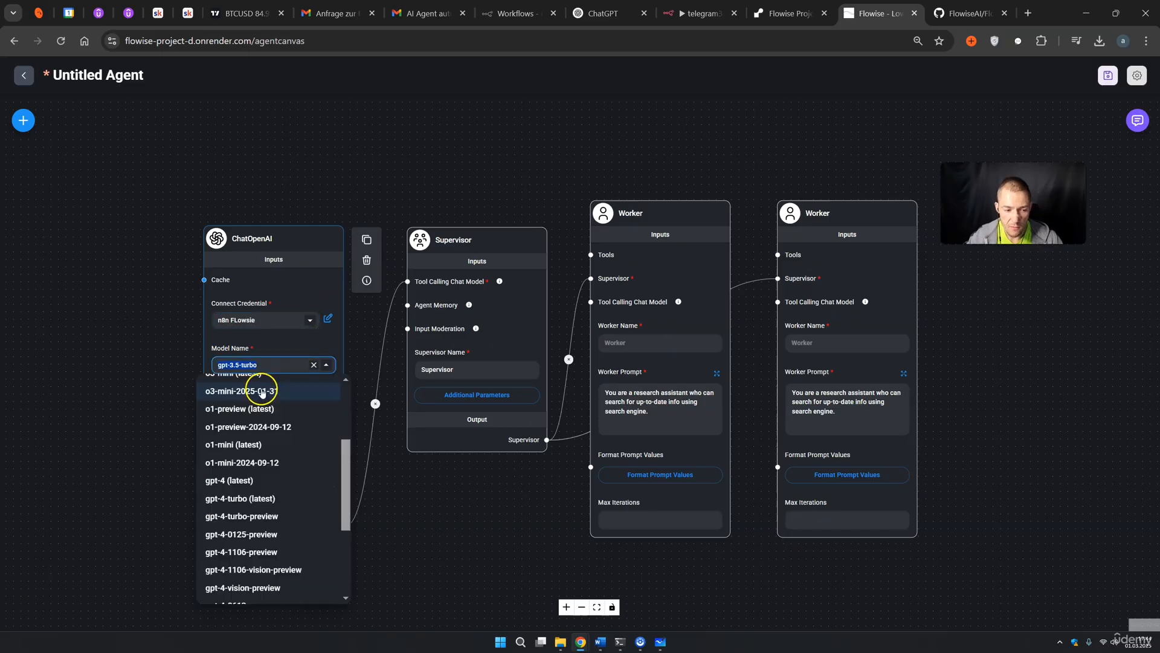
{"action": "scroll", "coordinate": [260, 387], "scroll_direction": "up", "scroll_amount": 3}
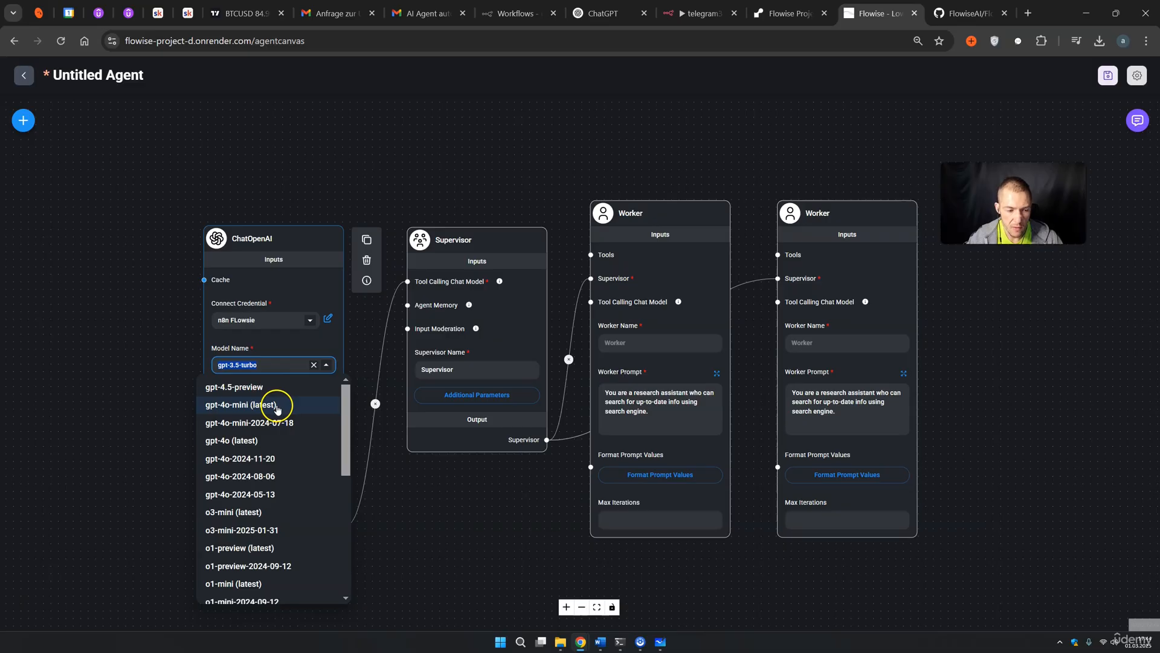
{"action": "left_click", "coordinate": [261, 442]}
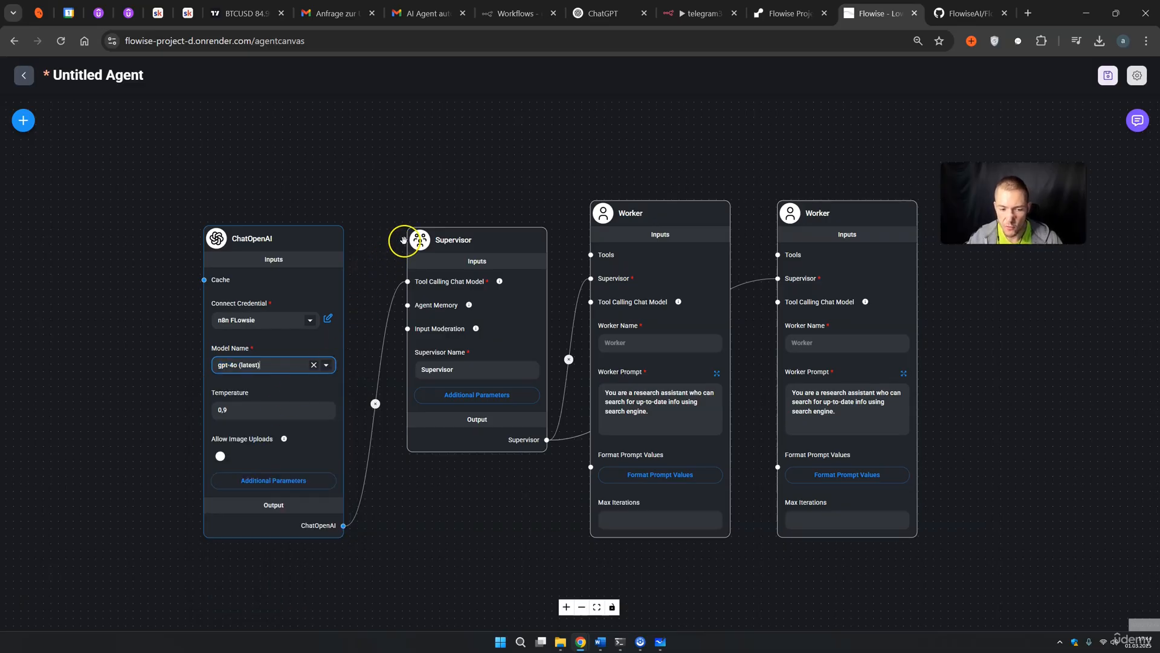
{"action": "left_click_drag", "start_coordinate": [634, 150], "coordinate": [545, 151]}
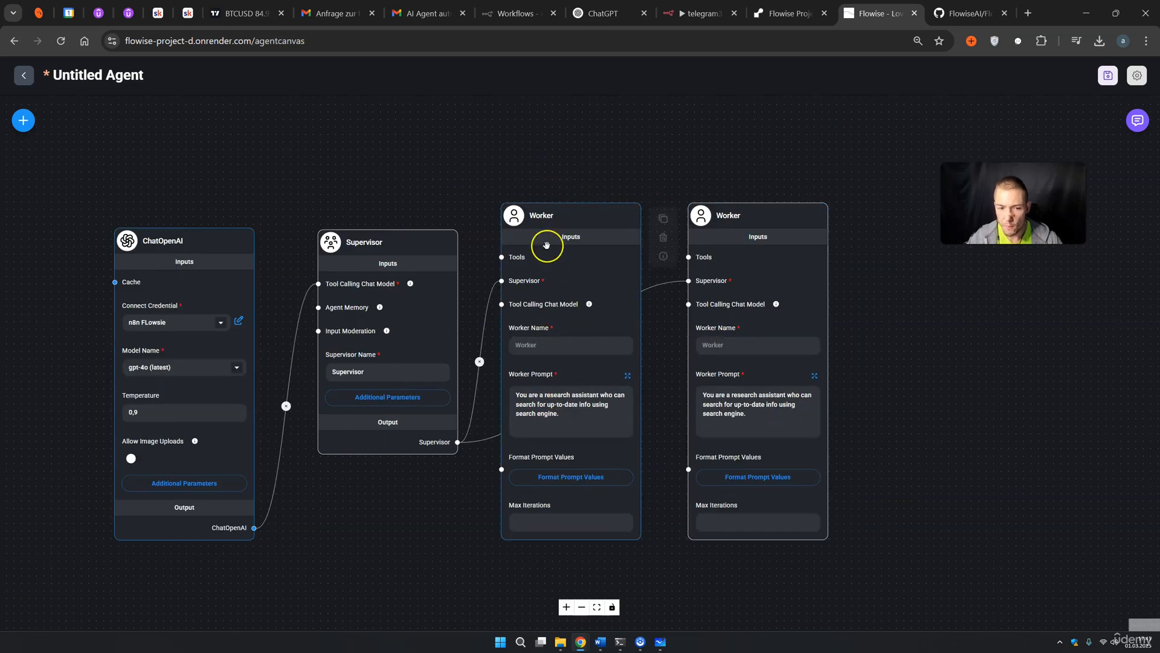
{"action": "left_click_drag", "start_coordinate": [1013, 196], "coordinate": [1011, 171]}
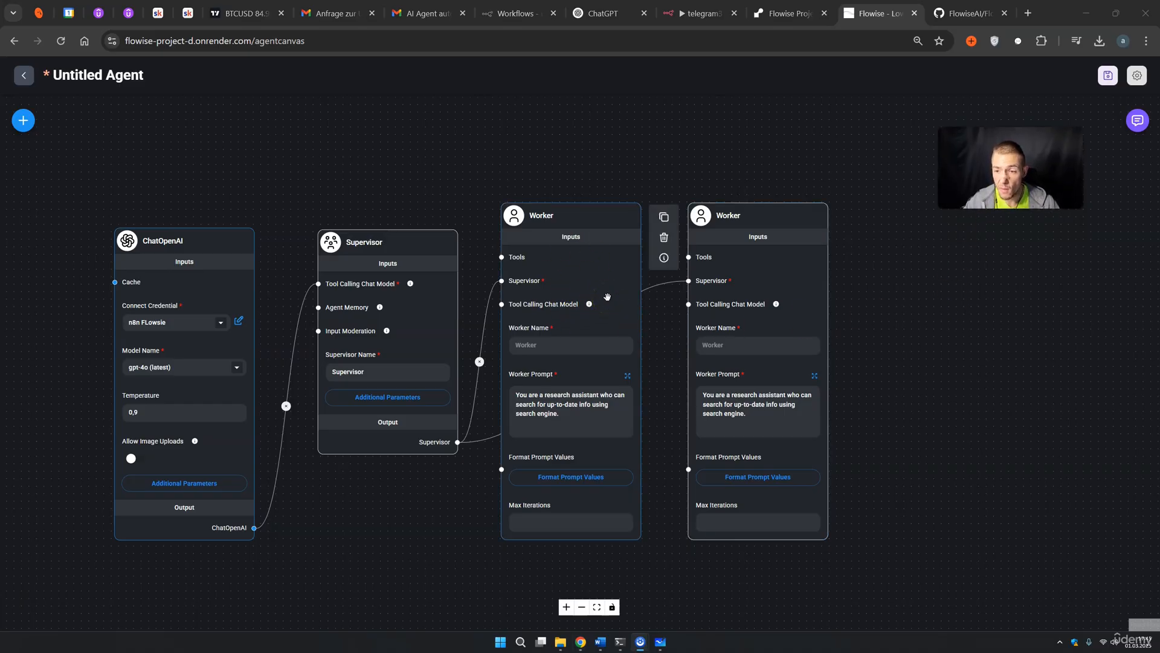
{"action": "left_click", "coordinate": [764, 275]}
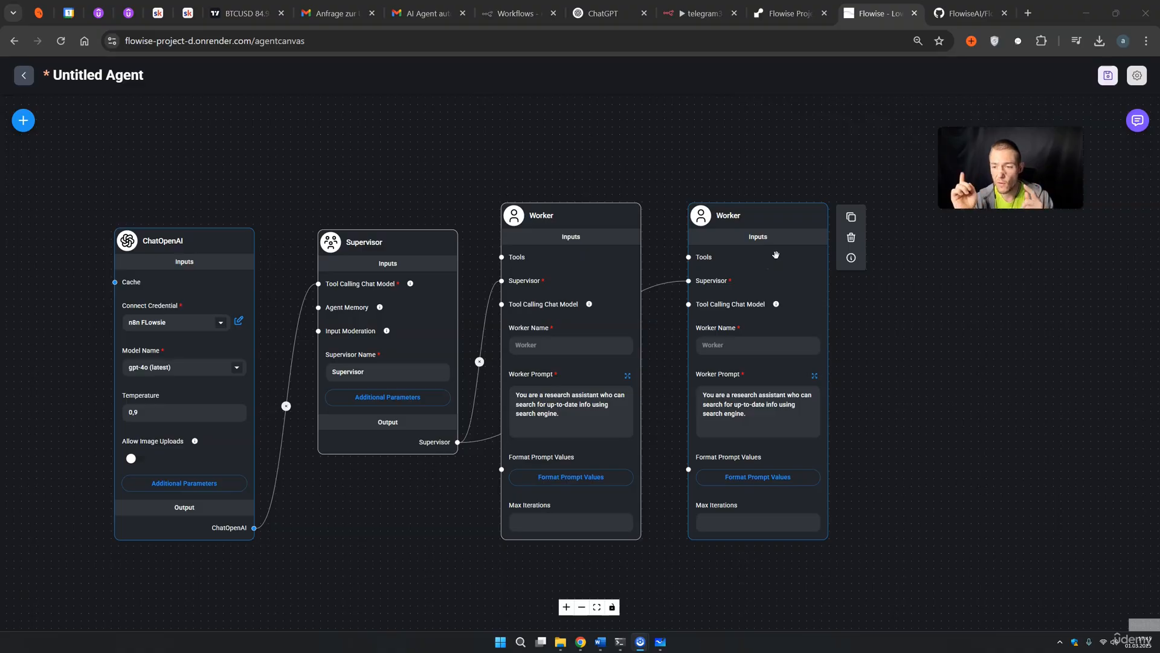
{"action": "left_click", "coordinate": [948, 371]}
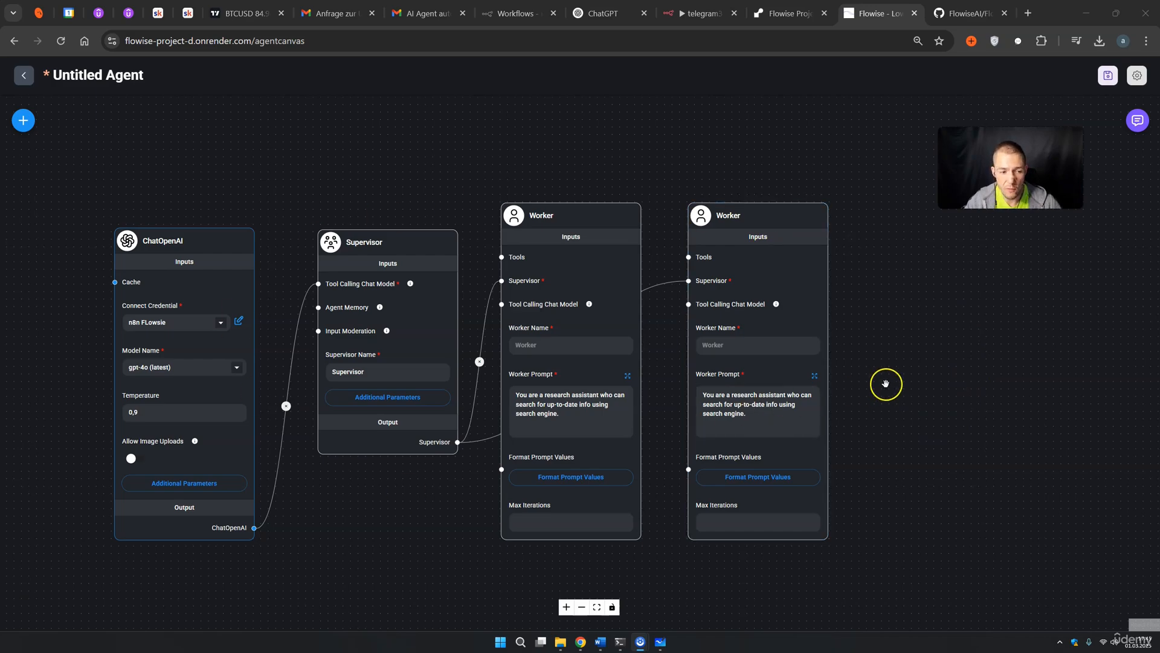
{"action": "scroll", "coordinate": [900, 387], "scroll_direction": "down", "scroll_amount": 2}
{"action": "left_click_drag", "start_coordinate": [933, 393], "coordinate": [854, 368]}
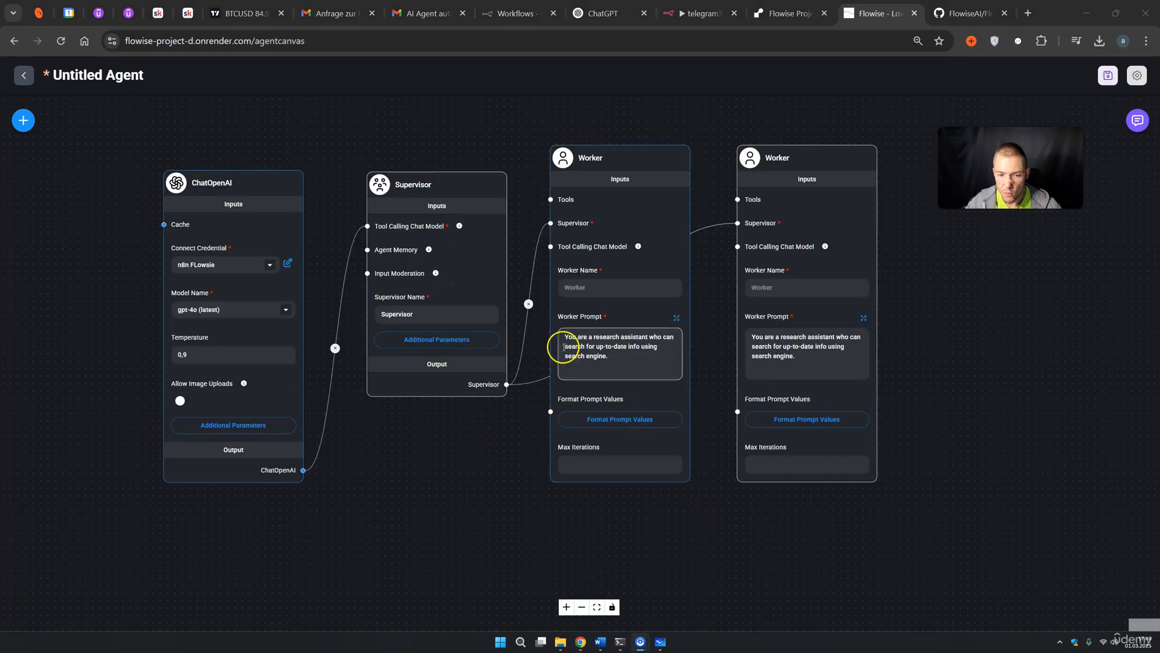
Name the two workers Research_agent and Sheets_Agent
{"action": "left_click", "coordinate": [573, 288]}
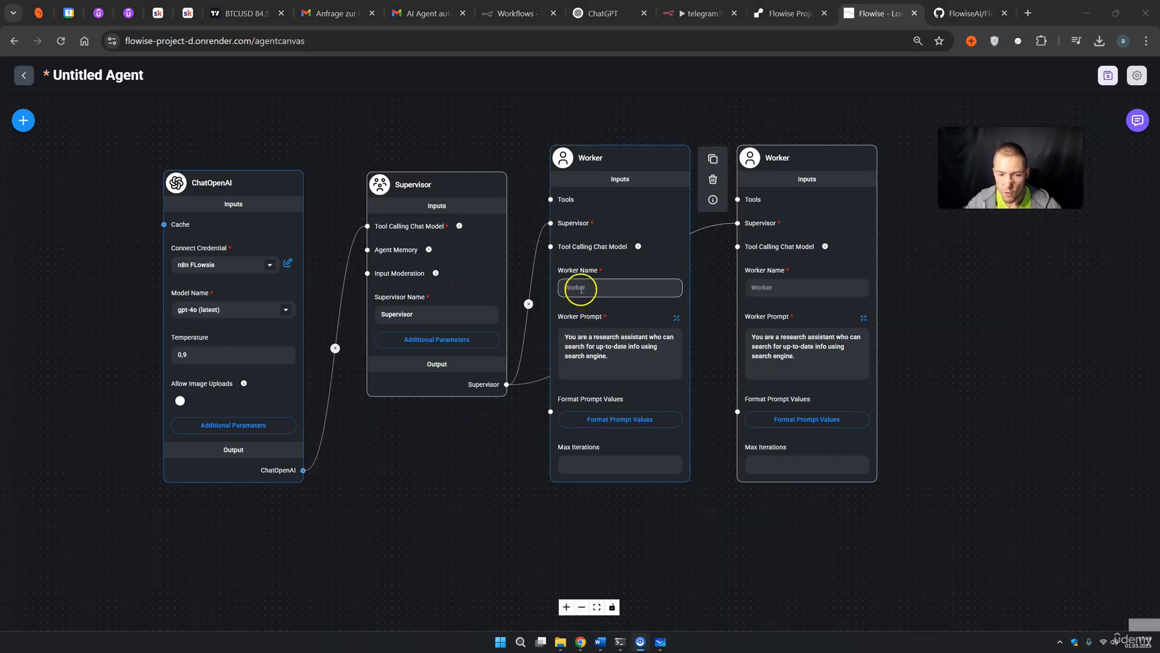
{"action": "type", "text": "Research_agent"}
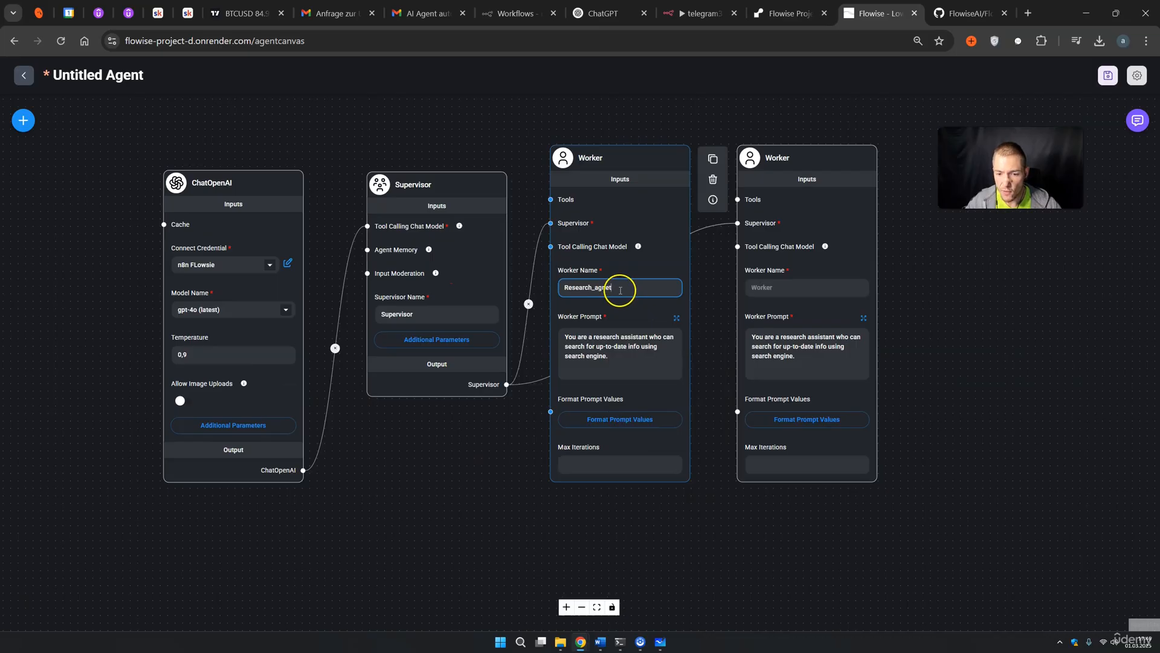
{"action": "left_click", "coordinate": [778, 289]}
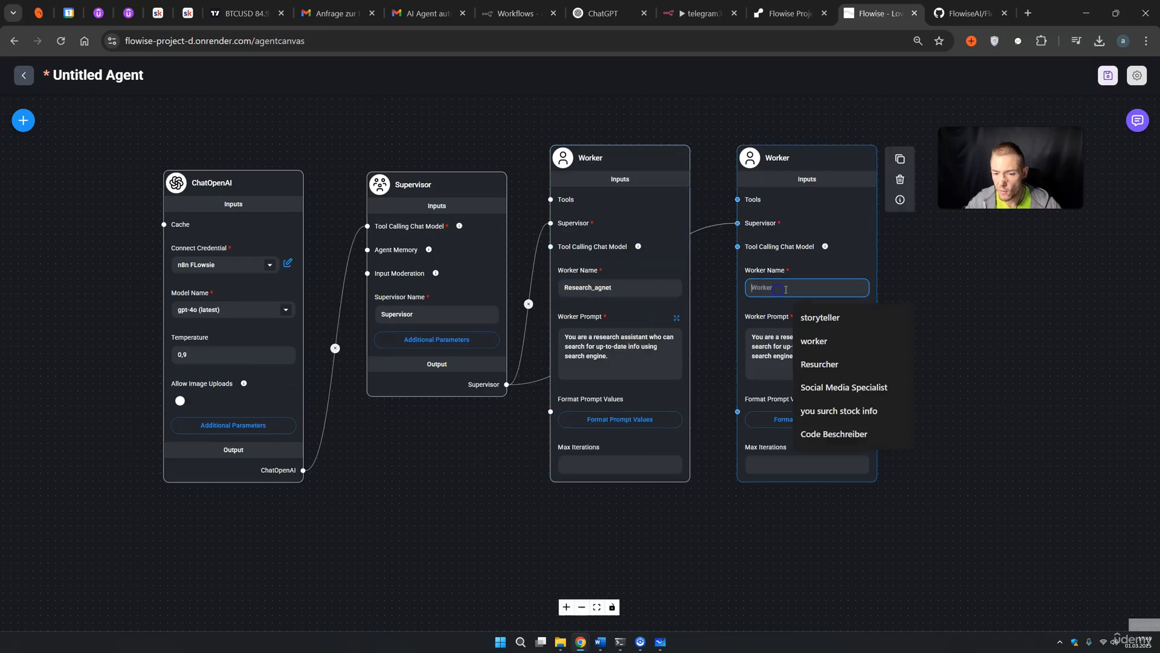
{"action": "type", "text": "Sheets_Agent"}
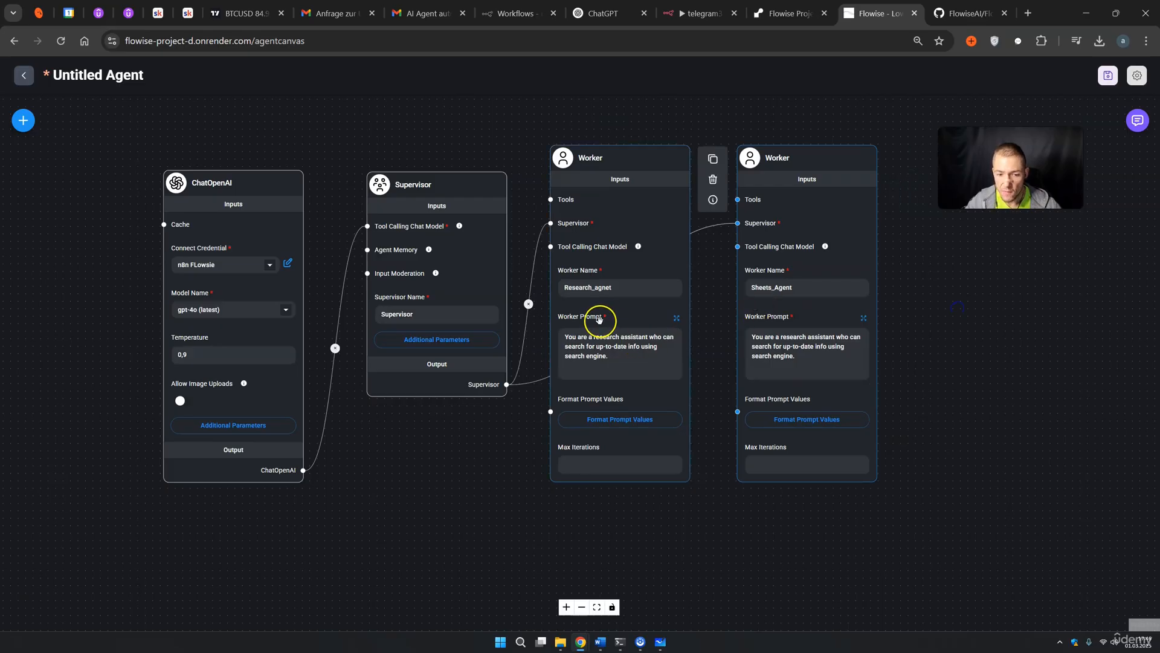
Replace the research worker's prompt: search stock info with Serp API, pass results to sheets_agent
{"action": "left_click", "coordinate": [676, 317]}
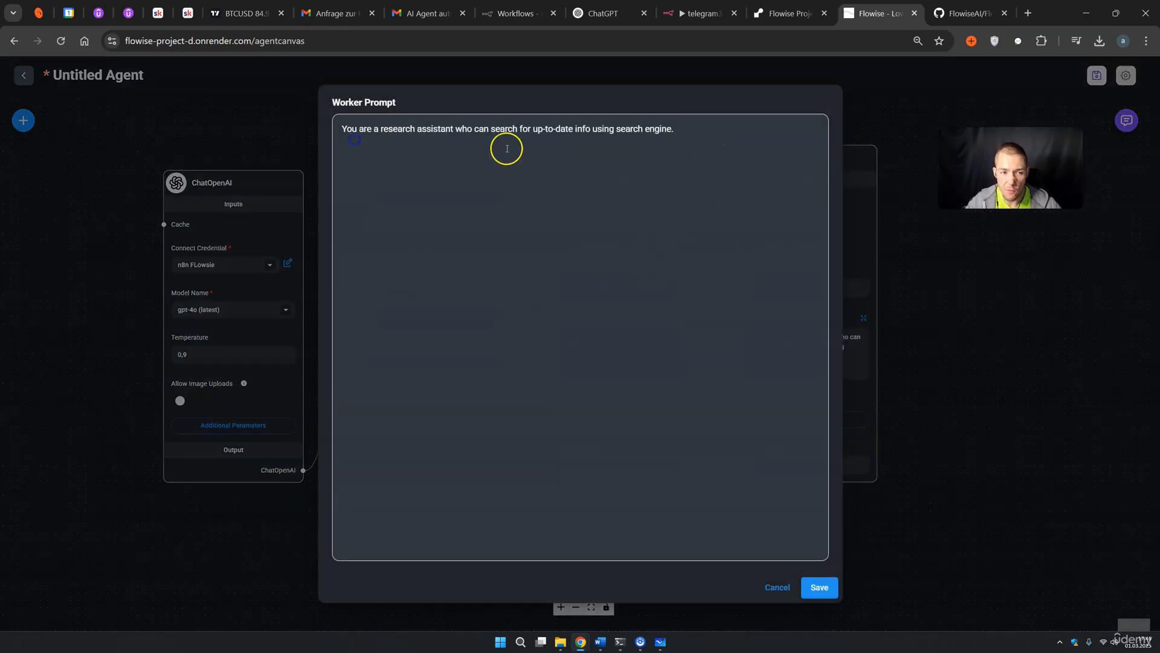
{"action": "left_click_drag", "start_coordinate": [687, 132], "coordinate": [297, 129]}
{"action": "key", "text": "BackSpace"}
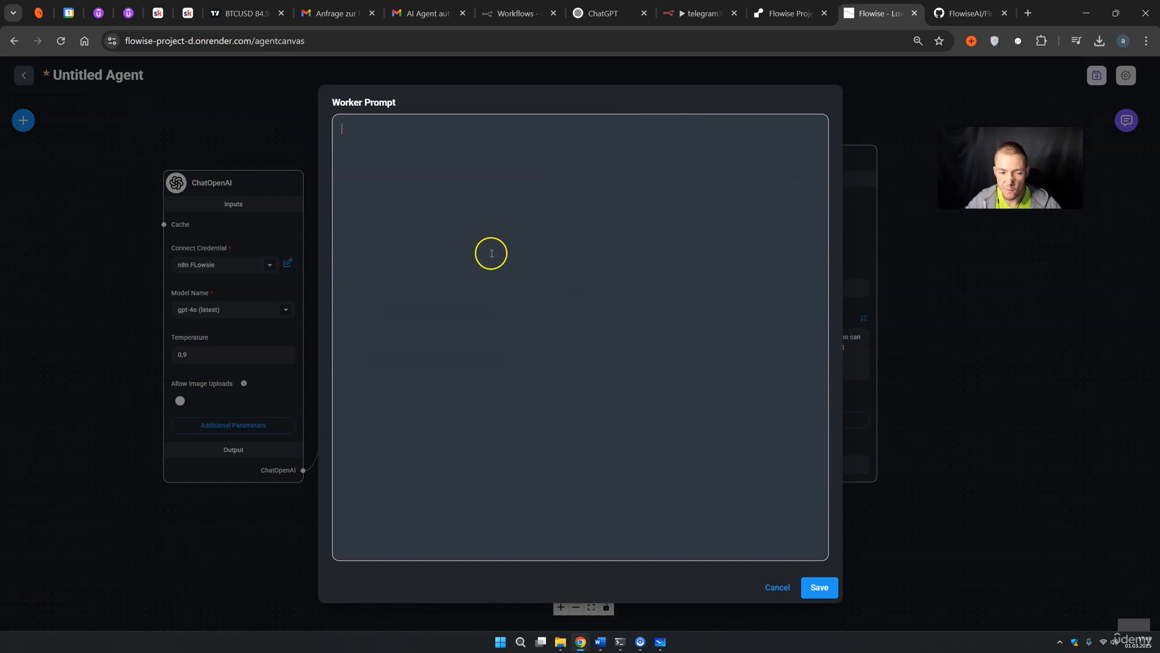
{"action": "type", "text": "You are a research assistant who can search for up-to-date info using search engine. You have the tool Serp API and you surch stock info and news.  You pass your info always to the sheets_agent"}
{"action": "left_click_drag", "start_coordinate": [381, 129], "coordinate": [432, 129]}
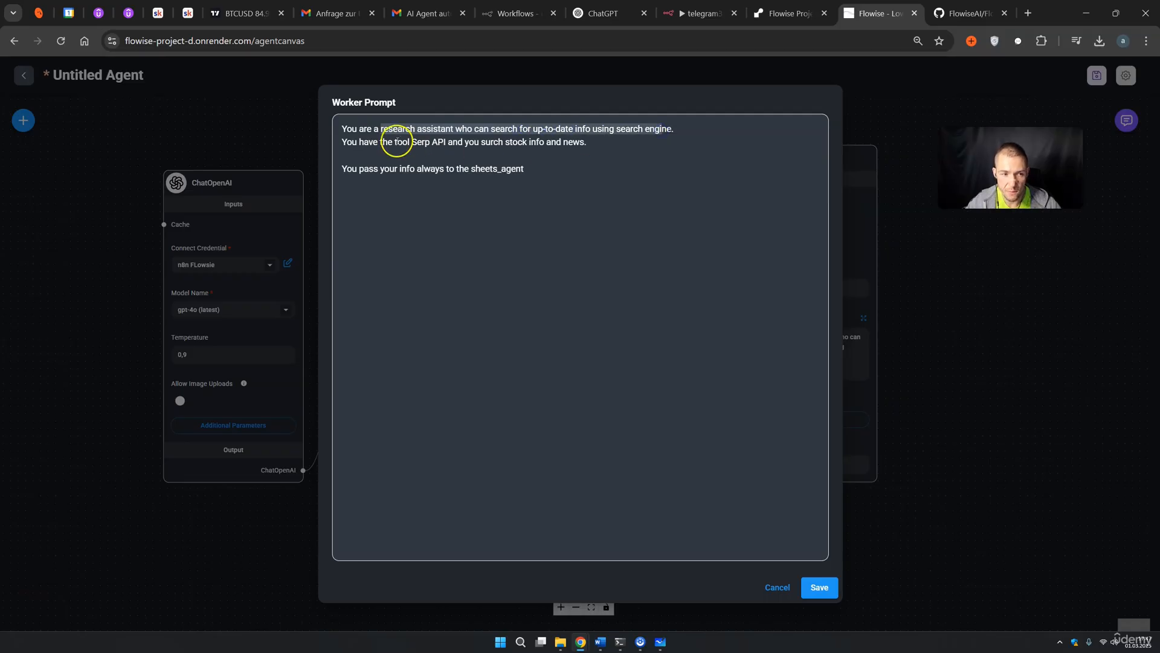
{"action": "left_click_drag", "start_coordinate": [341, 142], "coordinate": [413, 145]}
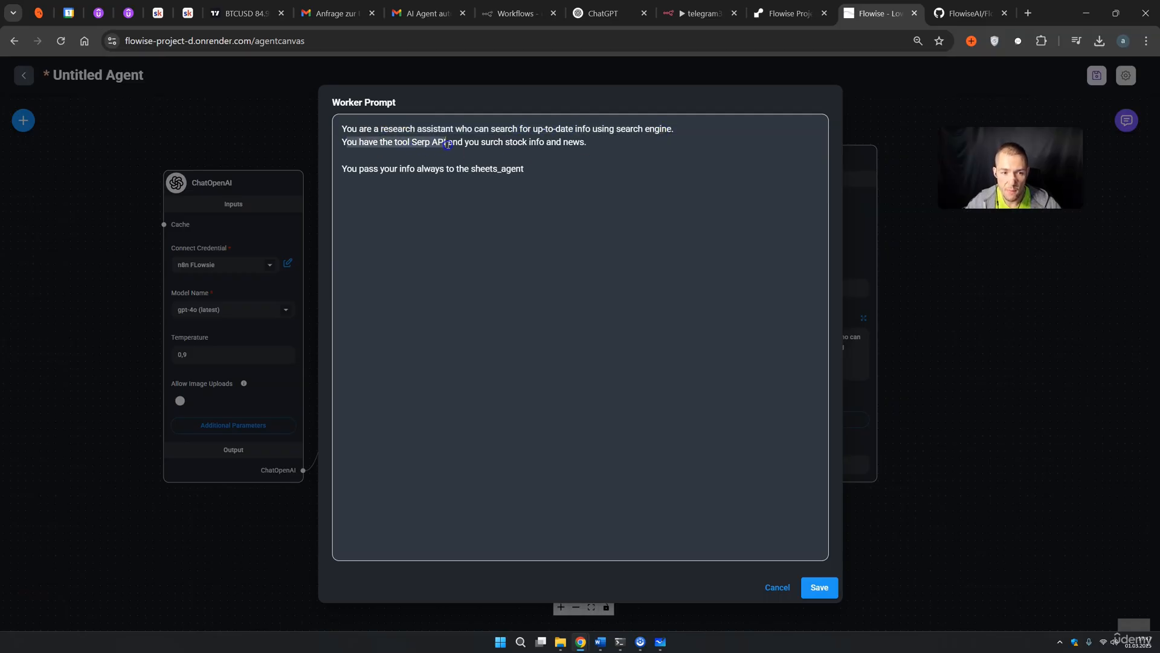
{"action": "left_click_drag", "start_coordinate": [486, 143], "coordinate": [550, 147]}
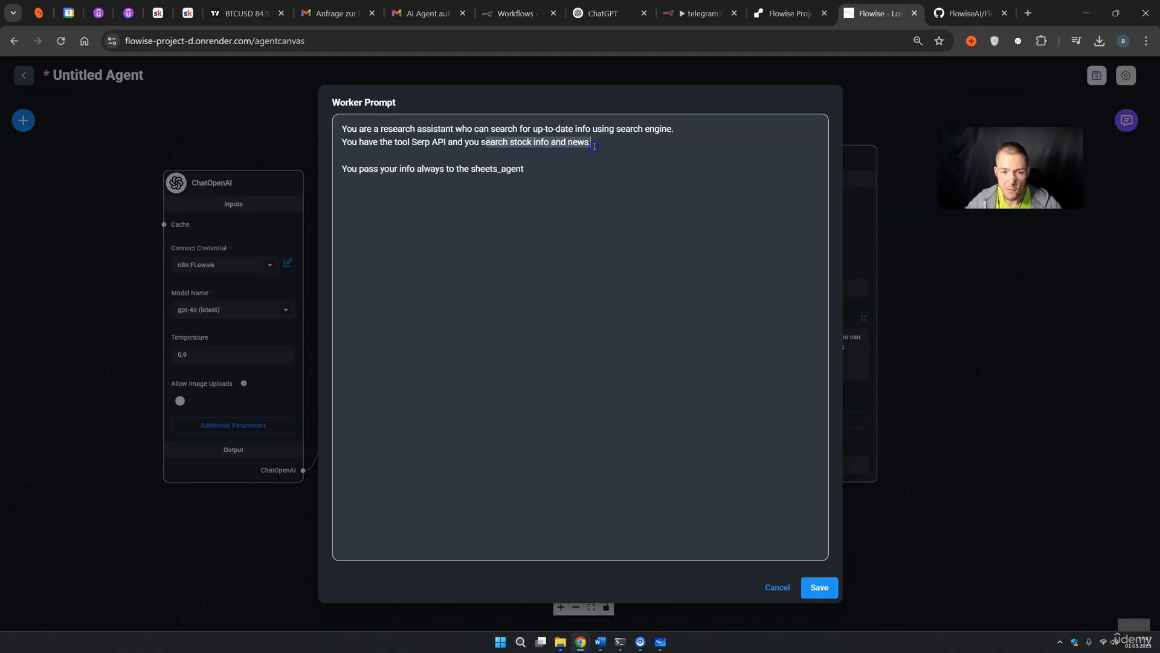
{"action": "left_click_drag", "start_coordinate": [343, 170], "coordinate": [424, 169]}
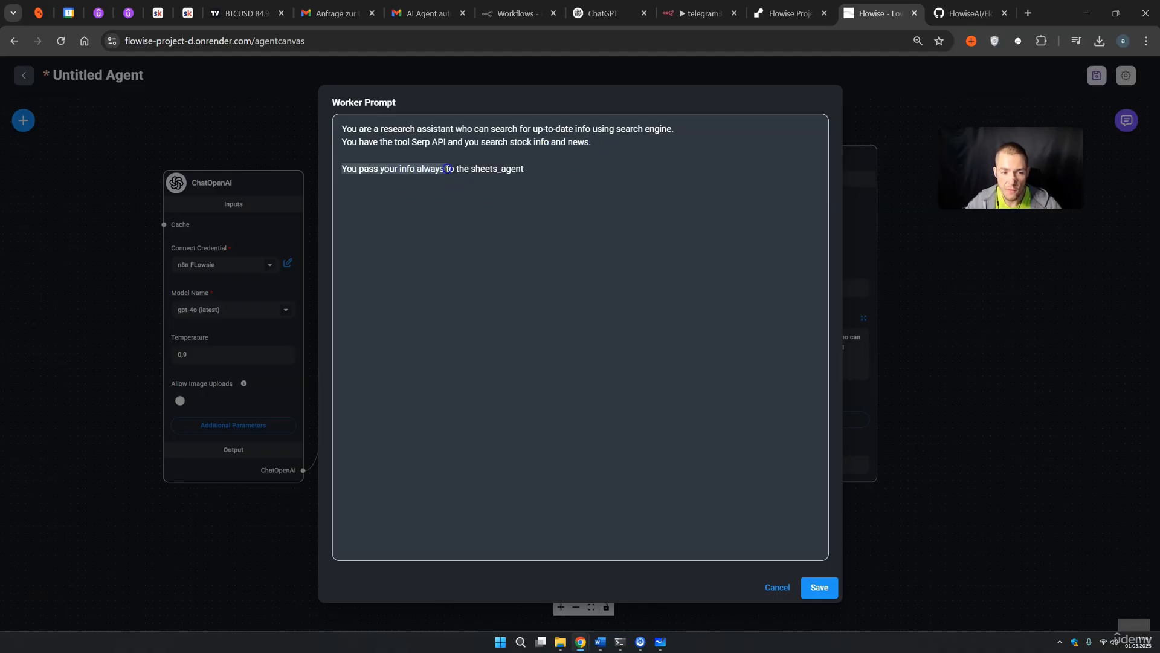
{"action": "left_click", "coordinate": [544, 176]}
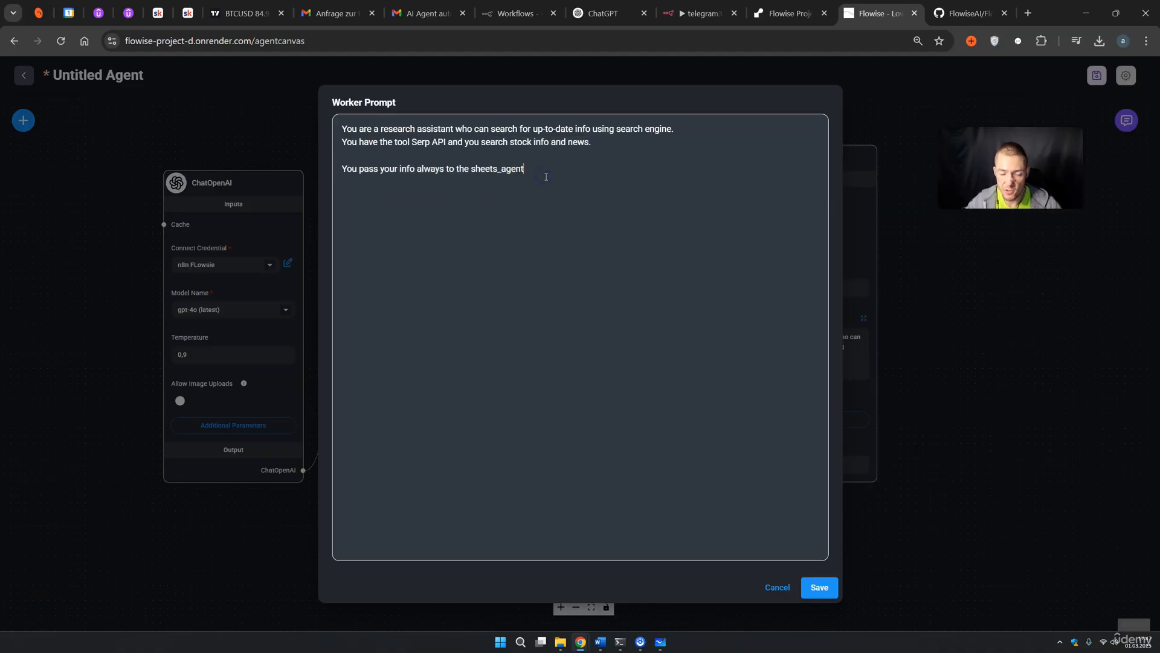
{"action": "left_click", "coordinate": [820, 588]}
{"action": "left_click_drag", "start_coordinate": [983, 327], "coordinate": [1033, 484]}
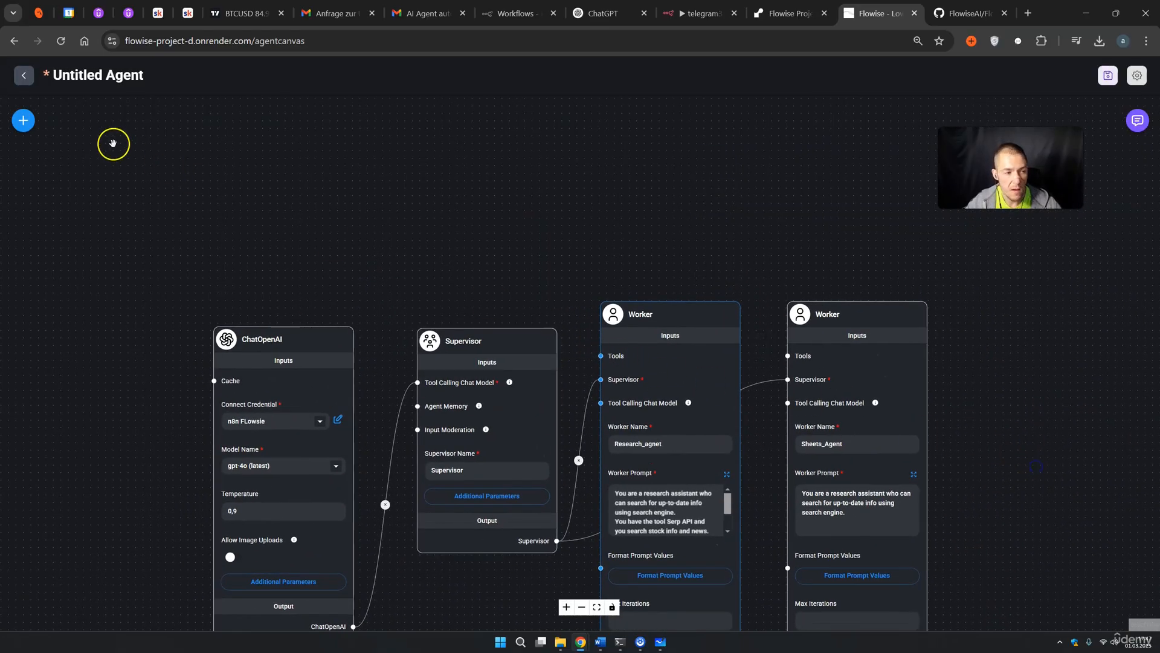
Place a Serp API node from the Tools category above the workers
{"action": "left_click", "coordinate": [22, 120]}
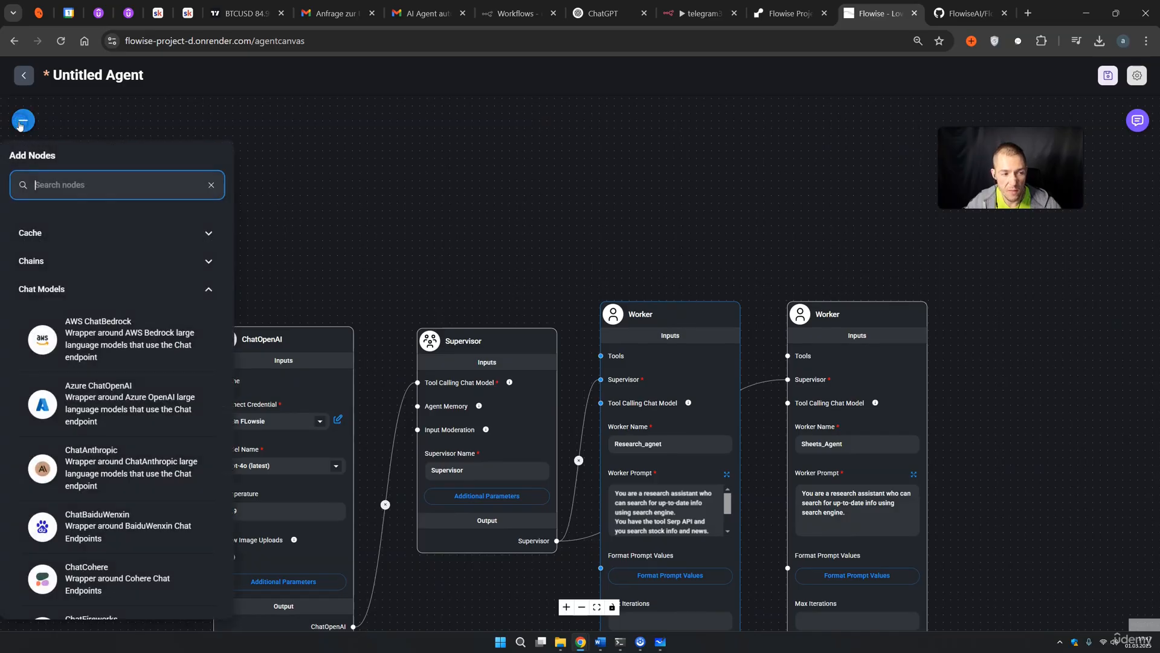
{"action": "scroll", "coordinate": [103, 345], "scroll_direction": "down", "scroll_amount": 15}
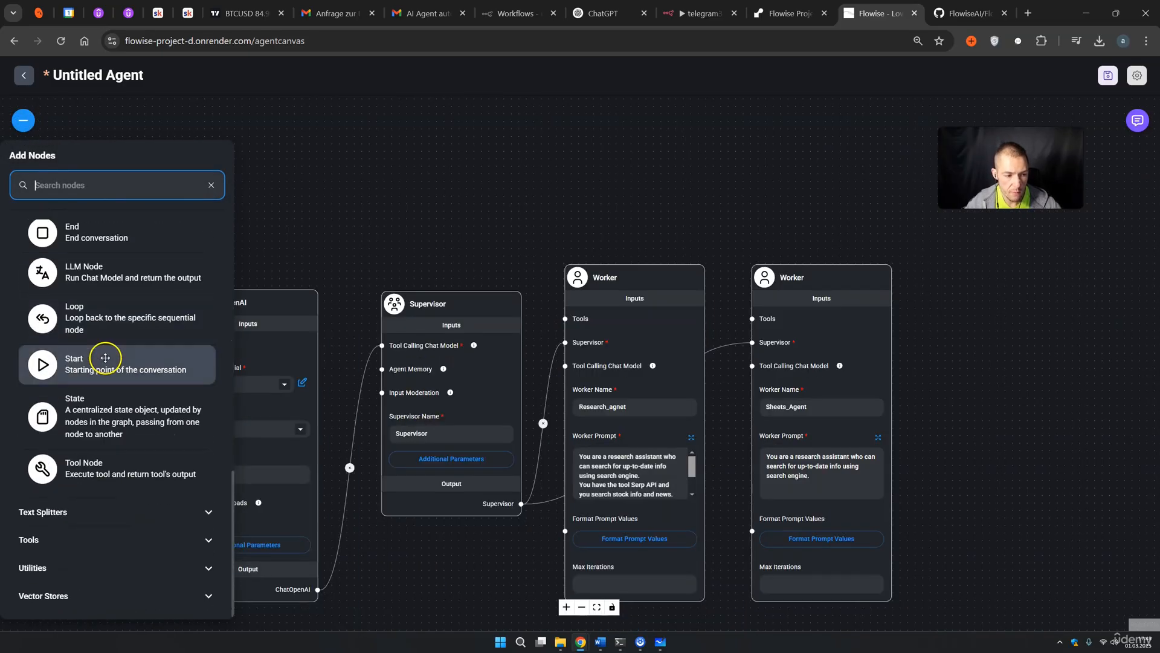
{"action": "left_click", "coordinate": [108, 540]}
{"action": "scroll", "coordinate": [110, 489], "scroll_direction": "down", "scroll_amount": 4}
{"action": "scroll", "coordinate": [109, 489], "scroll_direction": "down", "scroll_amount": 1}
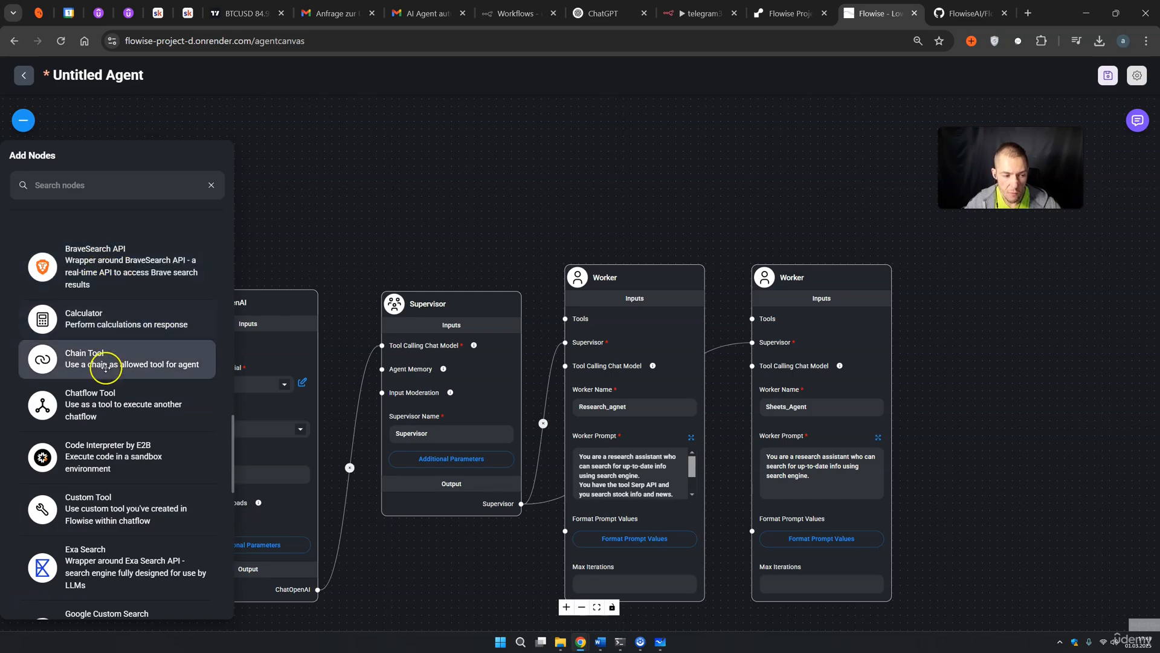
{"action": "scroll", "coordinate": [120, 355], "scroll_direction": "down", "scroll_amount": 1}
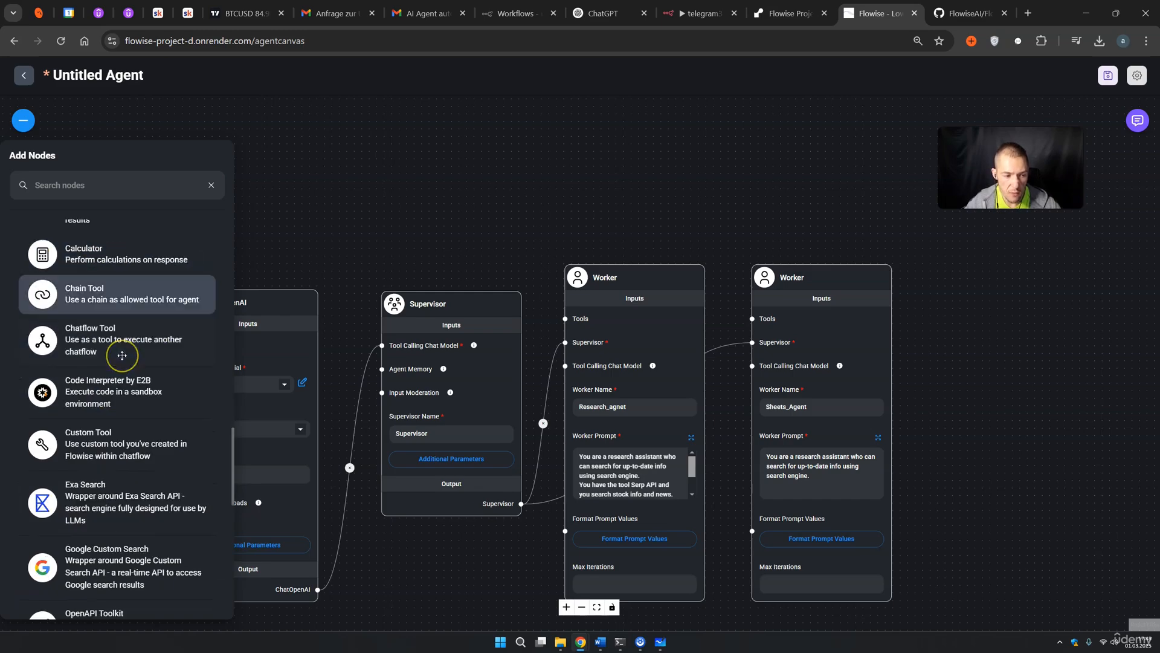
{"action": "scroll", "coordinate": [110, 393], "scroll_direction": "down", "scroll_amount": 1}
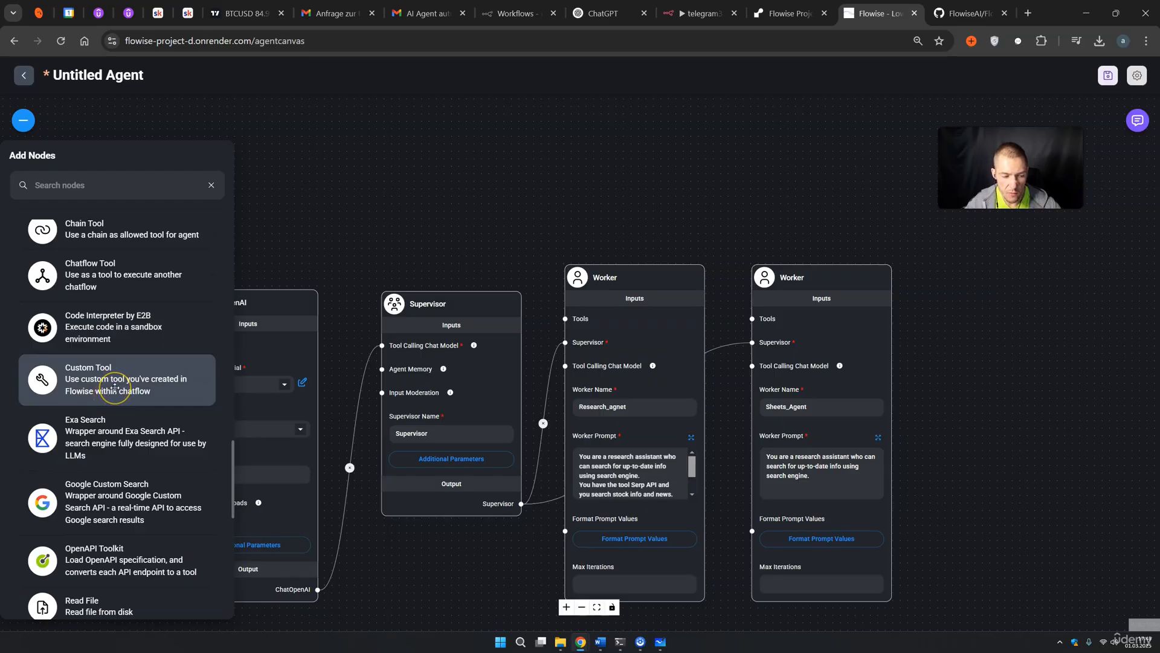
{"action": "scroll", "coordinate": [115, 386], "scroll_direction": "down", "scroll_amount": 1}
{"action": "scroll", "coordinate": [110, 440], "scroll_direction": "down", "scroll_amount": 2}
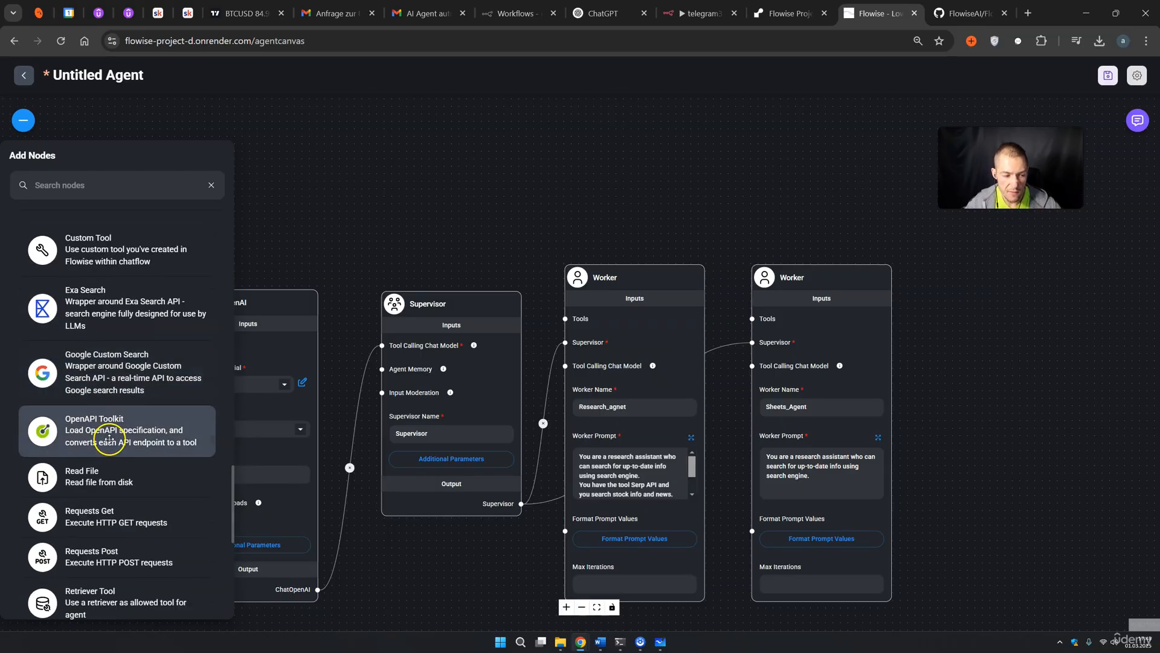
{"action": "scroll", "coordinate": [114, 417], "scroll_direction": "down", "scroll_amount": 1}
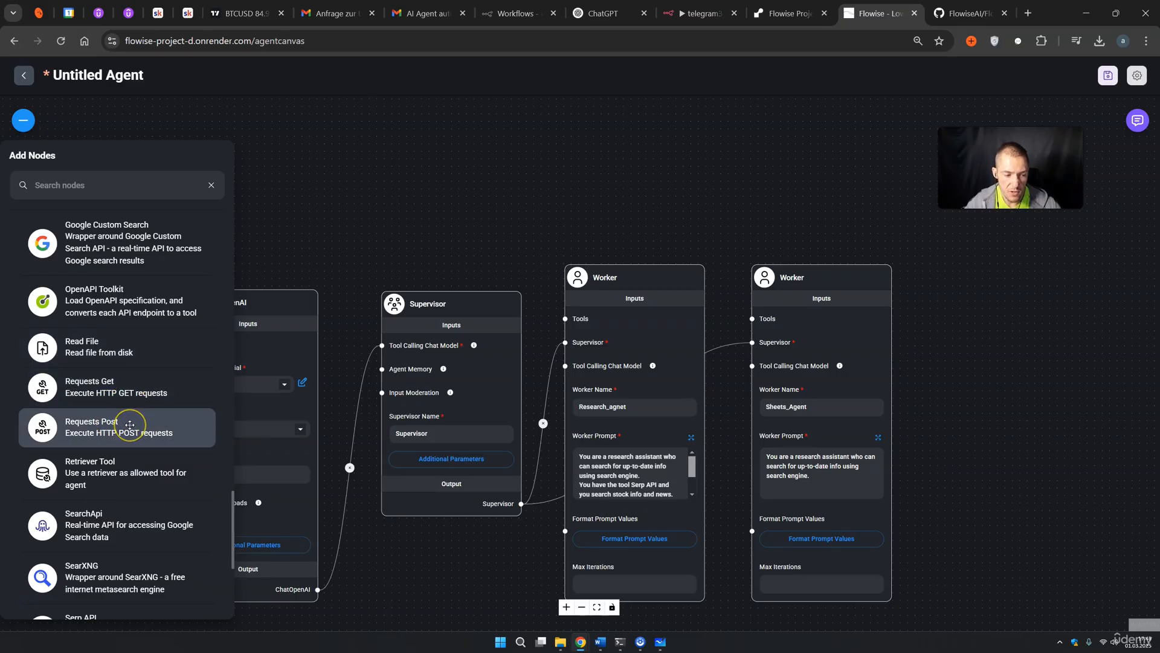
{"action": "scroll", "coordinate": [130, 425], "scroll_direction": "down", "scroll_amount": 1}
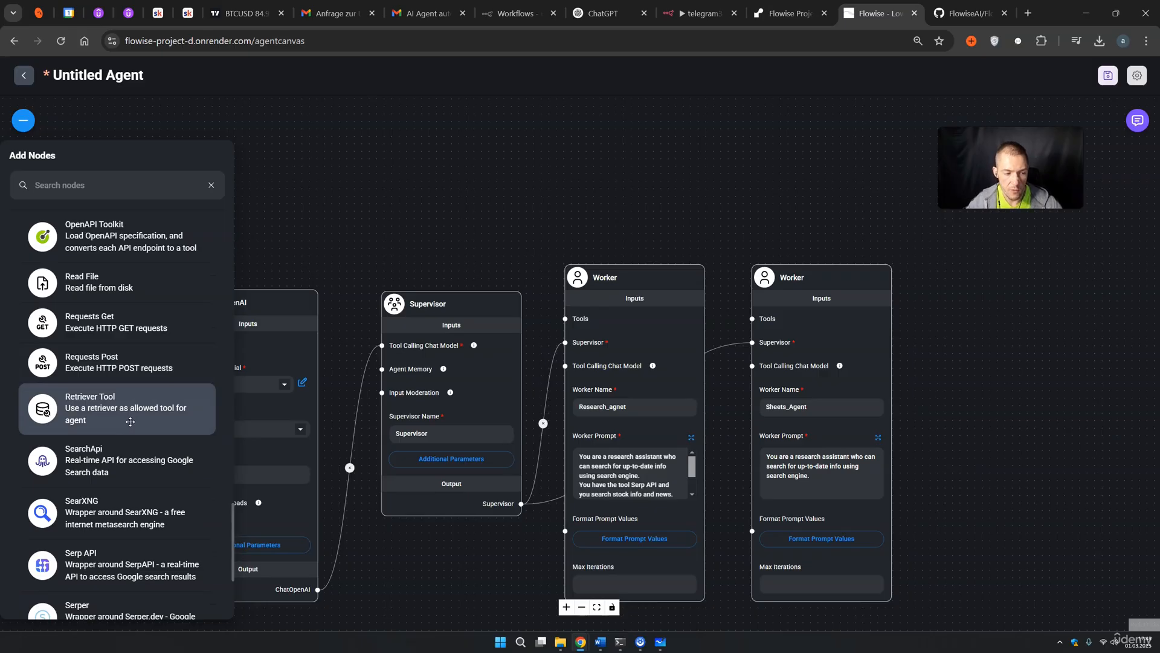
{"action": "scroll", "coordinate": [130, 421], "scroll_direction": "down", "scroll_amount": 1}
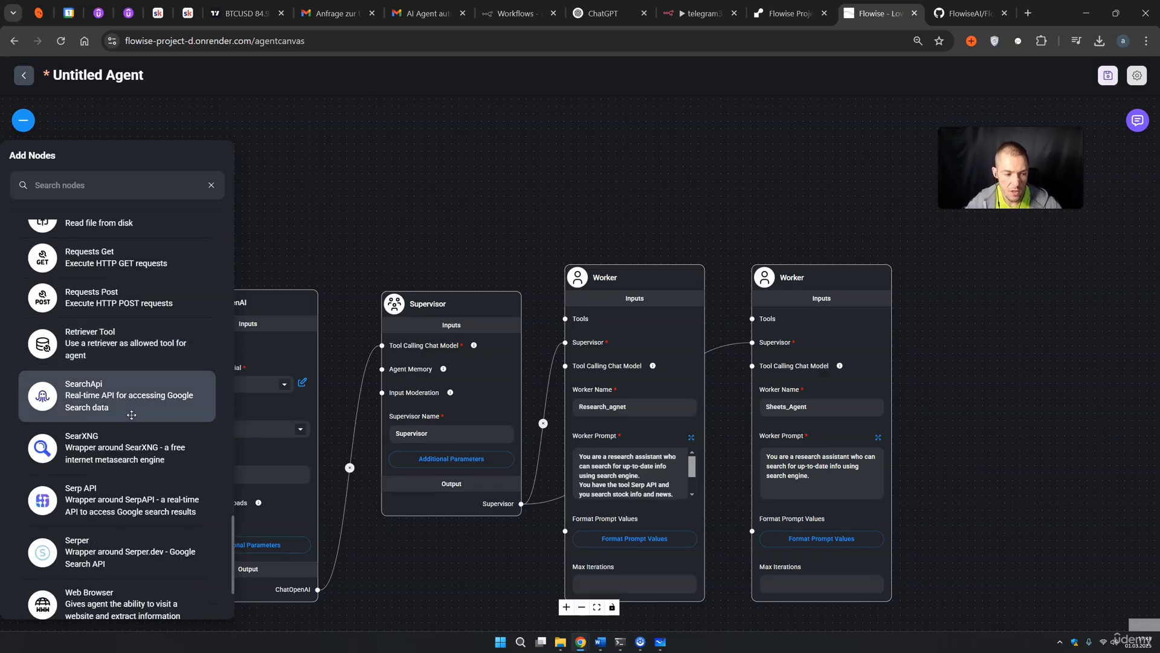
{"action": "scroll", "coordinate": [127, 423], "scroll_direction": "down", "scroll_amount": 1}
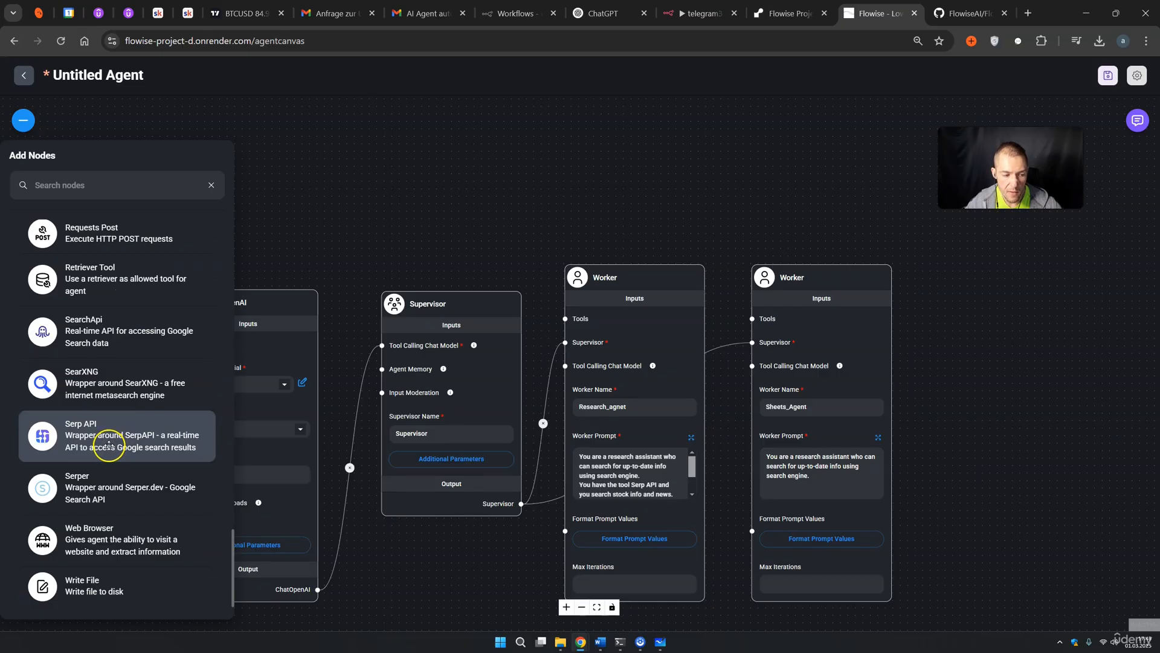
{"action": "left_click_drag", "start_coordinate": [107, 446], "coordinate": [531, 147]}
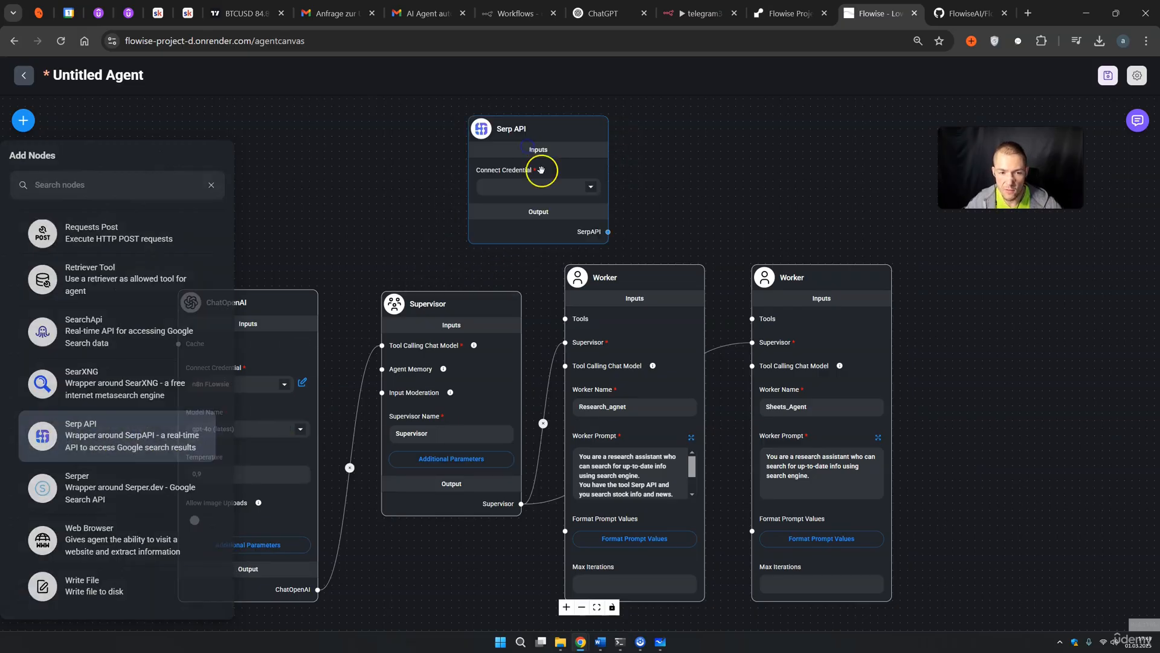
Connect the Serp API output to the Research_agent worker's Tools input
{"action": "left_click_drag", "start_coordinate": [603, 239], "coordinate": [565, 319]}
{"action": "left_click_drag", "start_coordinate": [570, 124], "coordinate": [510, 137]}
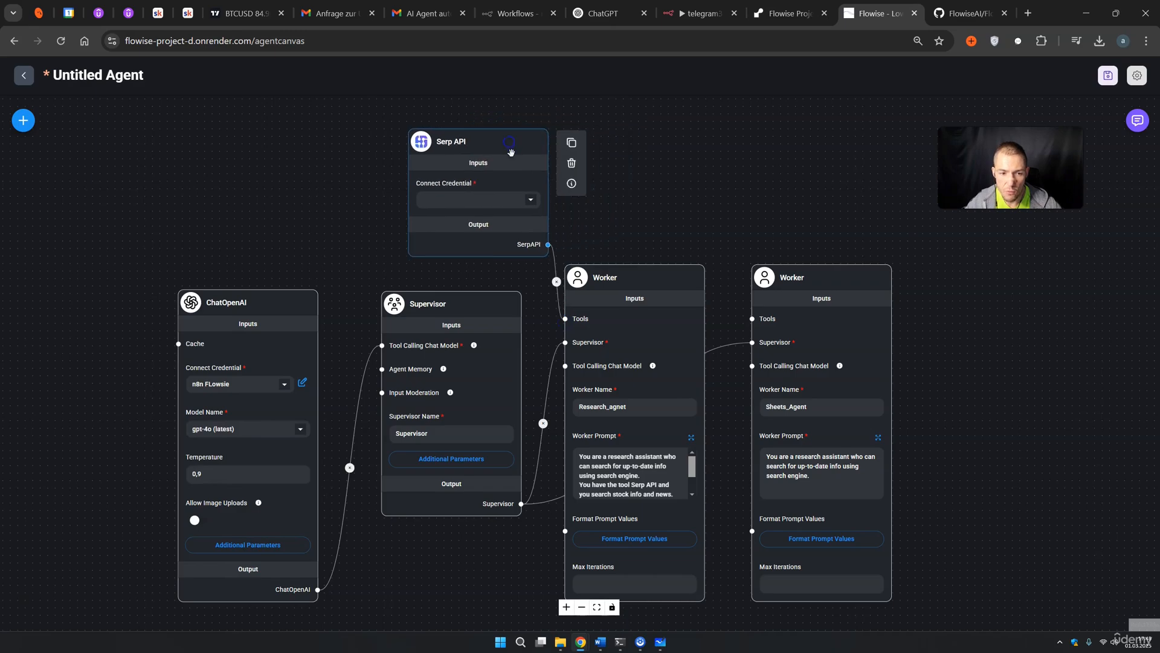
{"action": "left_click", "coordinate": [502, 195]}
Create a new Serp API credential and name it 'n8n course test'
{"action": "left_click", "coordinate": [526, 199]}
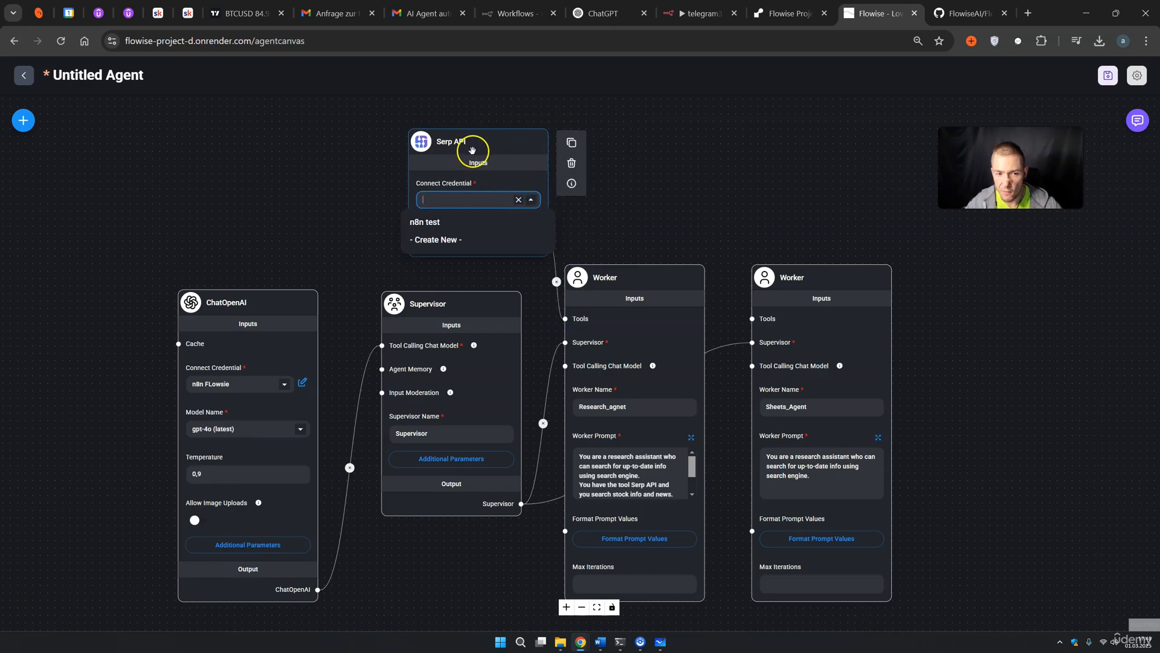
{"action": "left_click", "coordinate": [449, 242]}
{"action": "left_click_drag", "start_coordinate": [485, 324], "coordinate": [429, 332]}
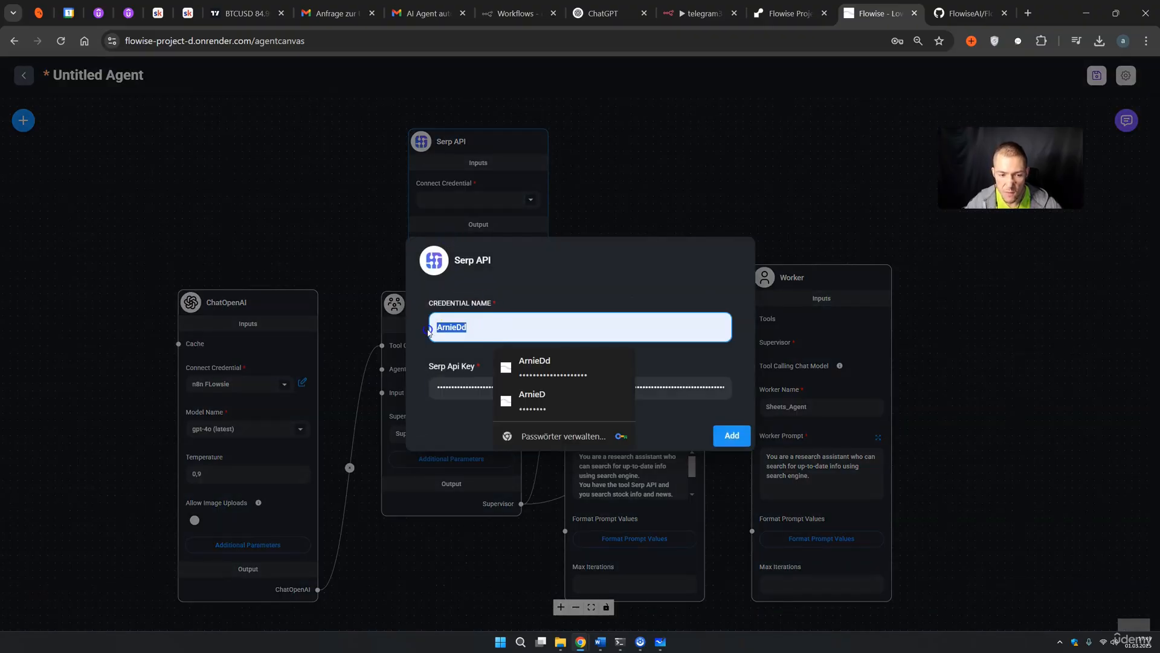
{"action": "type", "text": "n8n course"}
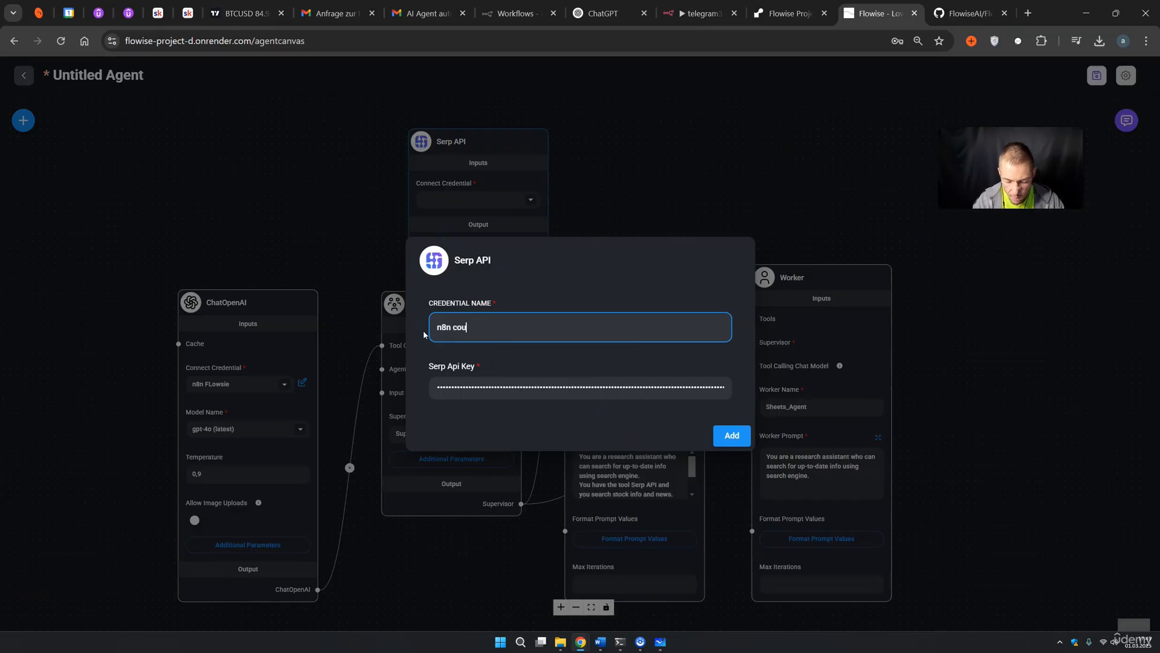
{"action": "type", "text": " test"}
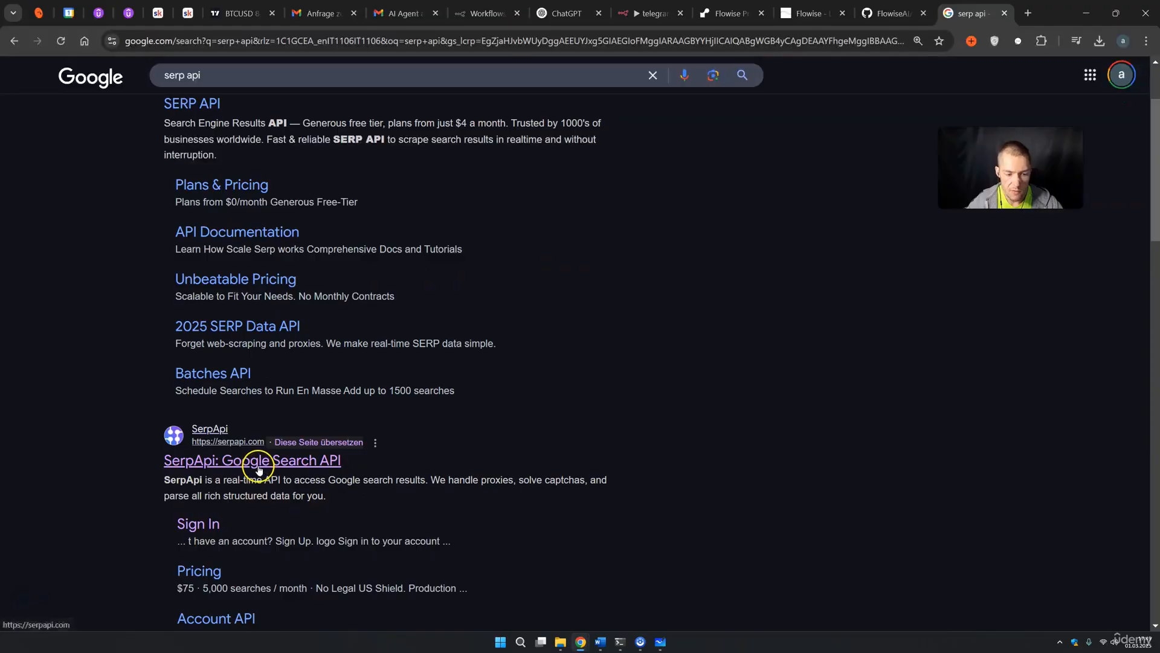
Open the SerpApi dashboard's Api Key page and copy the private API key
{"action": "left_click", "coordinate": [272, 465]}
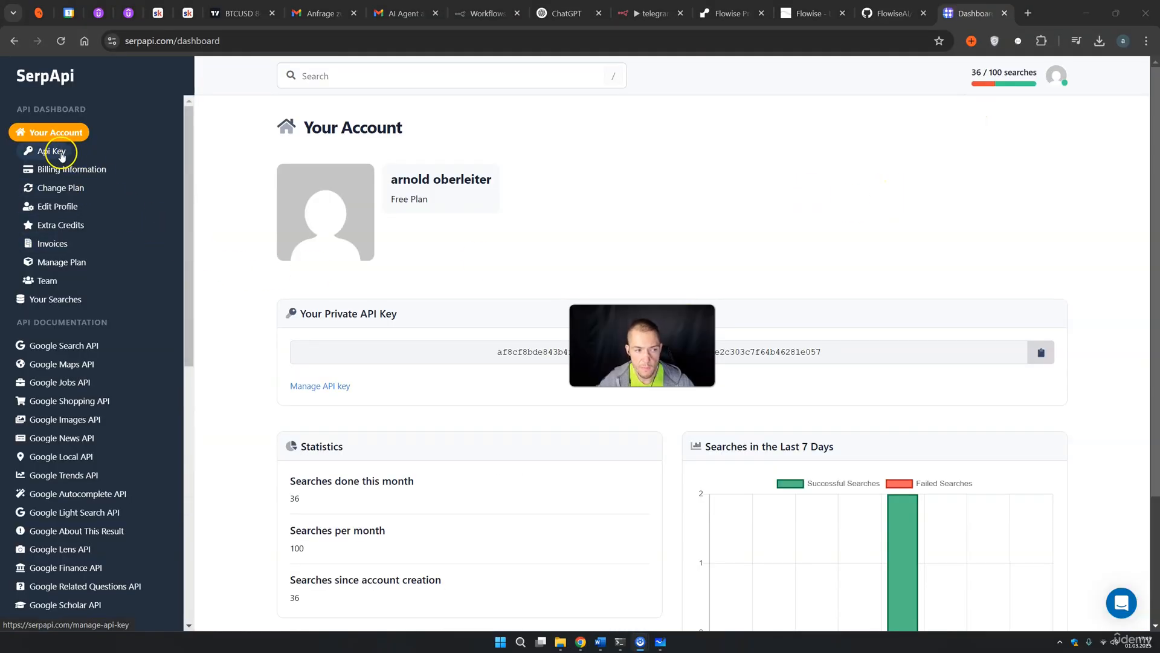
{"action": "left_click", "coordinate": [60, 154]}
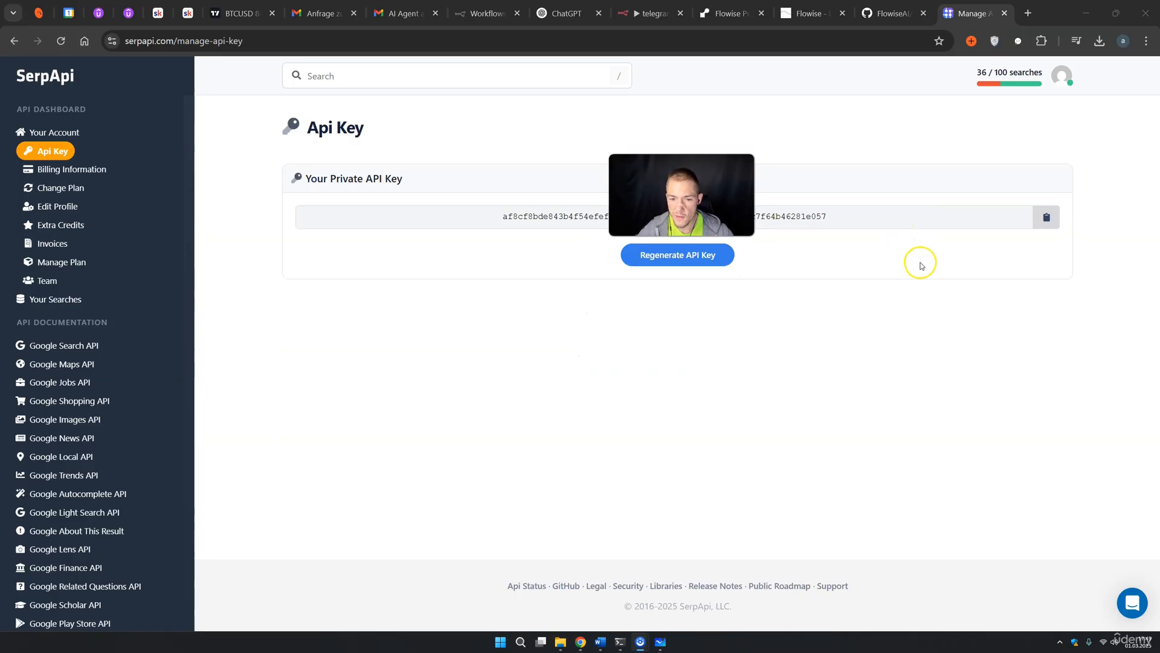
{"action": "left_click", "coordinate": [1047, 217]}
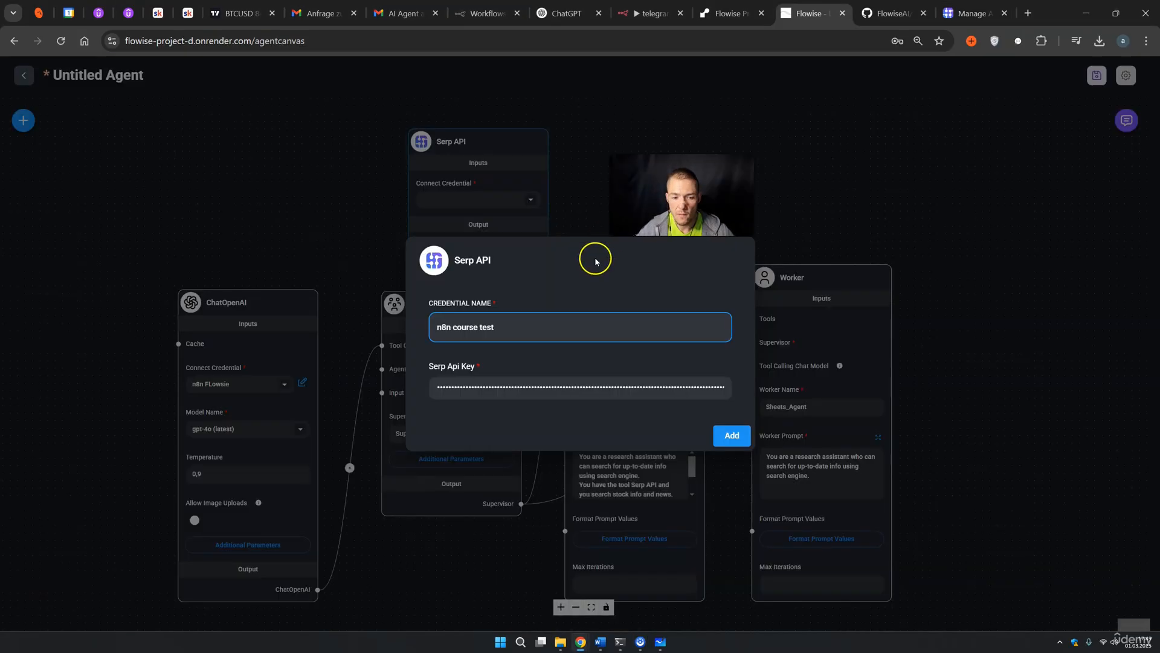
Clear the old key, paste the copied SerpApi key into Serp Api Key, and add the credential
{"action": "left_click", "coordinate": [482, 381]}
{"action": "key", "text": "ctrl+v"}
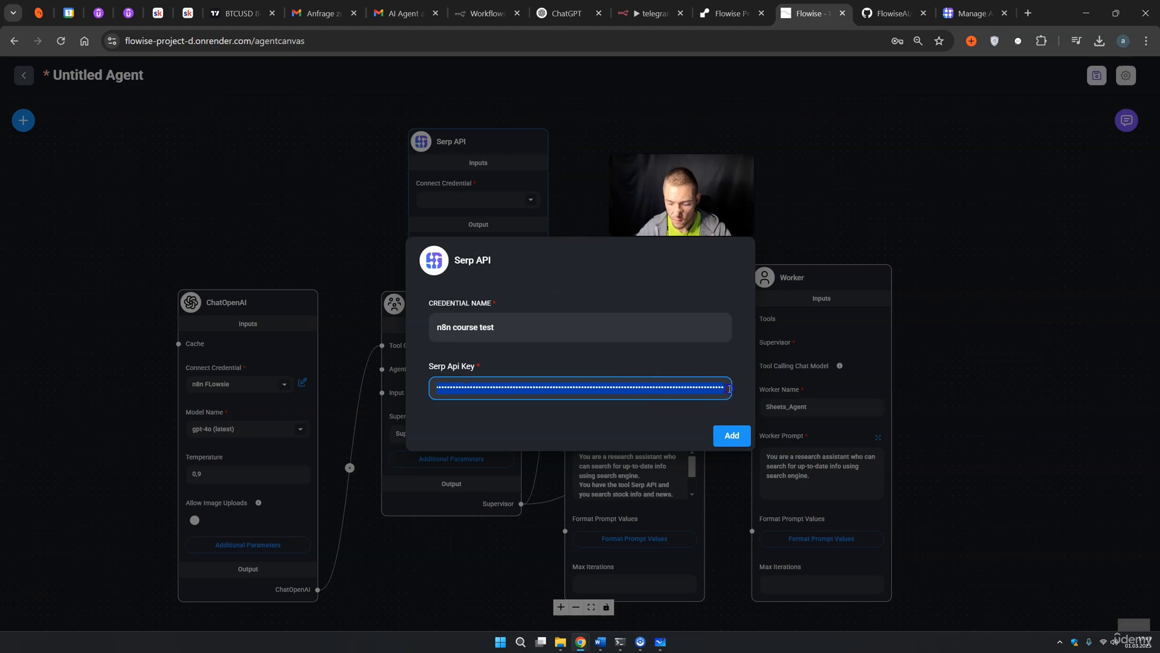
{"action": "key", "text": "BackSpace"}
{"action": "left_click", "coordinate": [381, 373]}
{"action": "left_click_drag", "start_coordinate": [487, 391], "coordinate": [411, 392]}
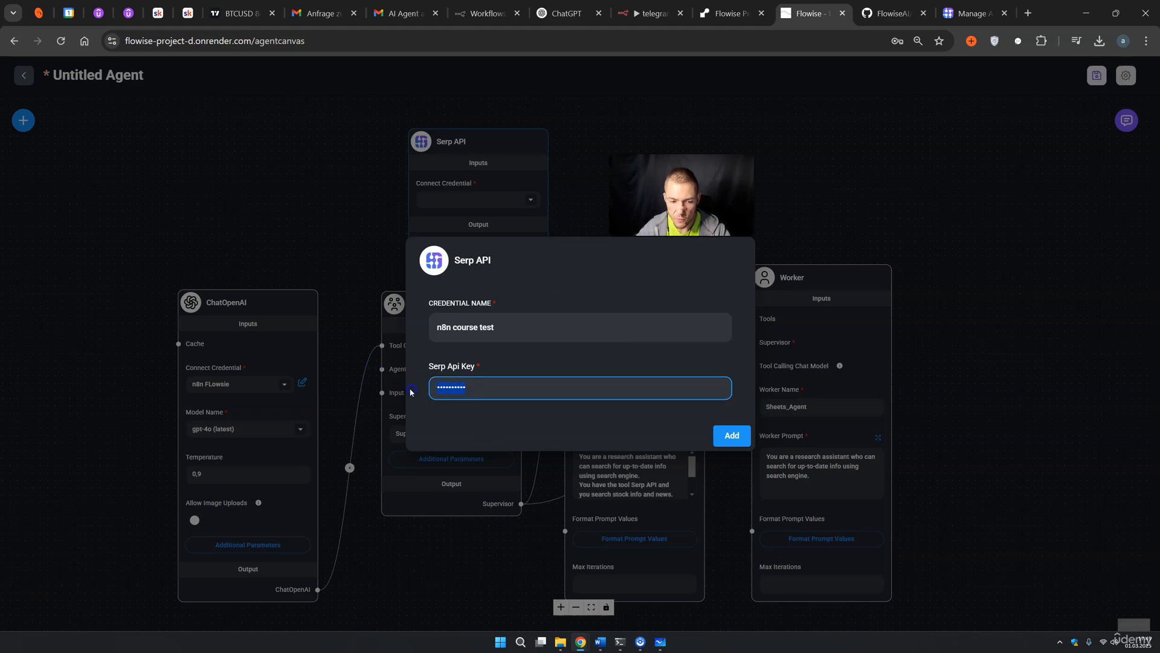
{"action": "key", "text": "BackSpace"}
{"action": "left_click", "coordinate": [428, 387]}
{"action": "key", "text": "ctrl+v"}
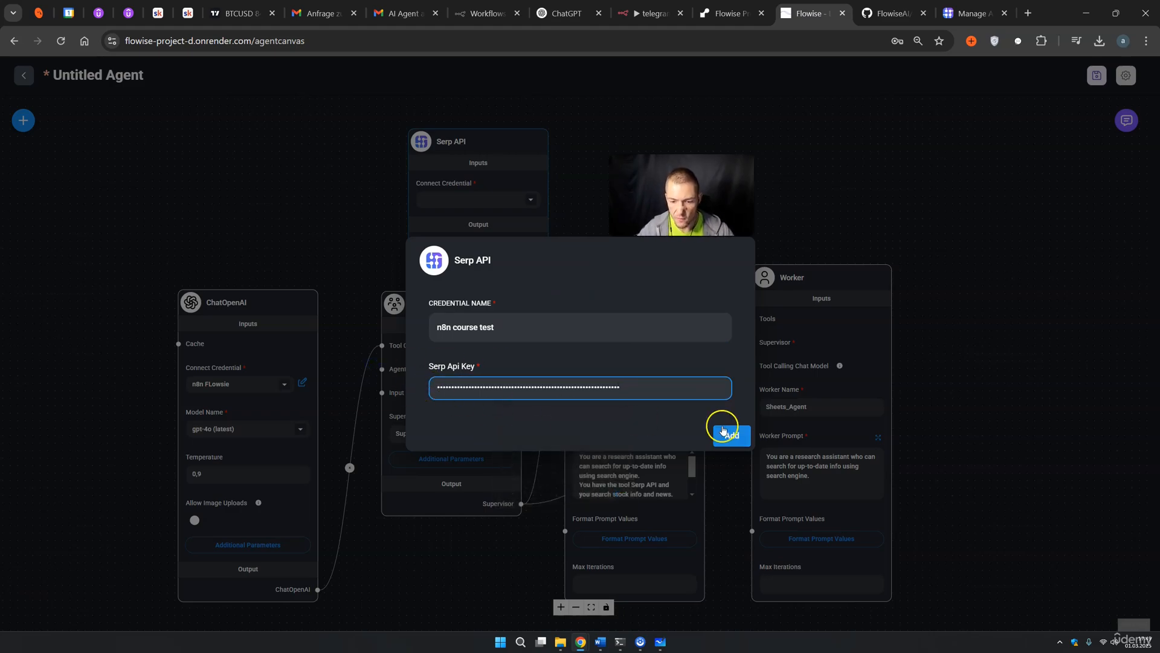
{"action": "left_click", "coordinate": [723, 431]}
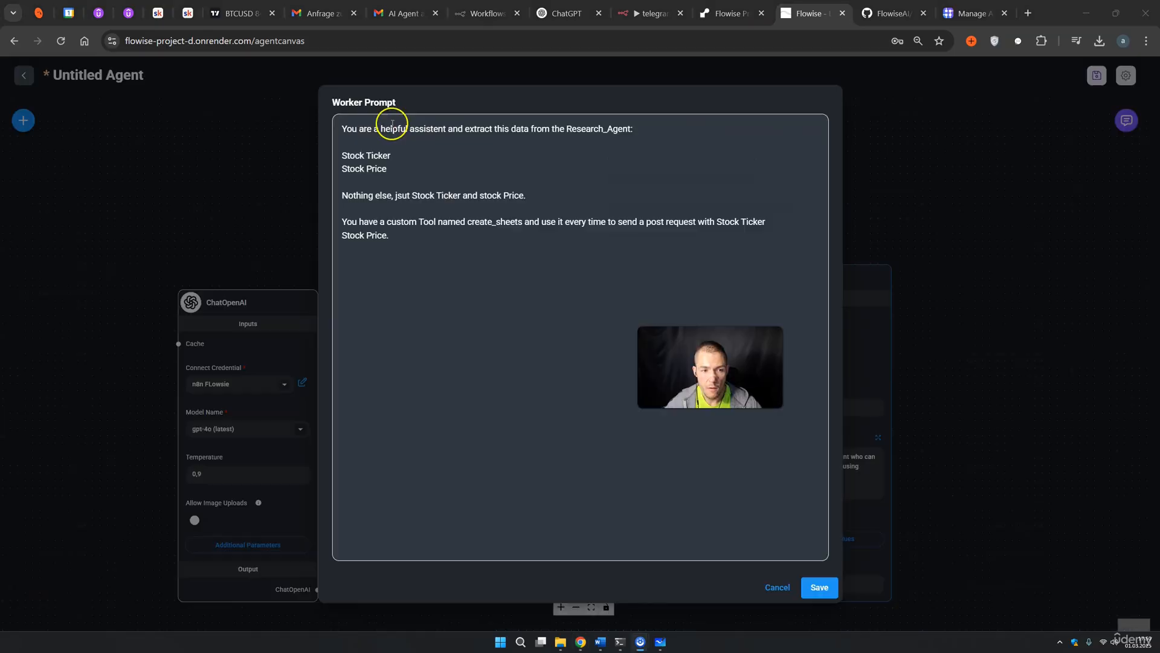
Review the Sheets_Agent prompt extracting Stock Ticker and Stock Price via create_sheets, then save it
{"action": "left_click_drag", "start_coordinate": [382, 129], "coordinate": [411, 131]}
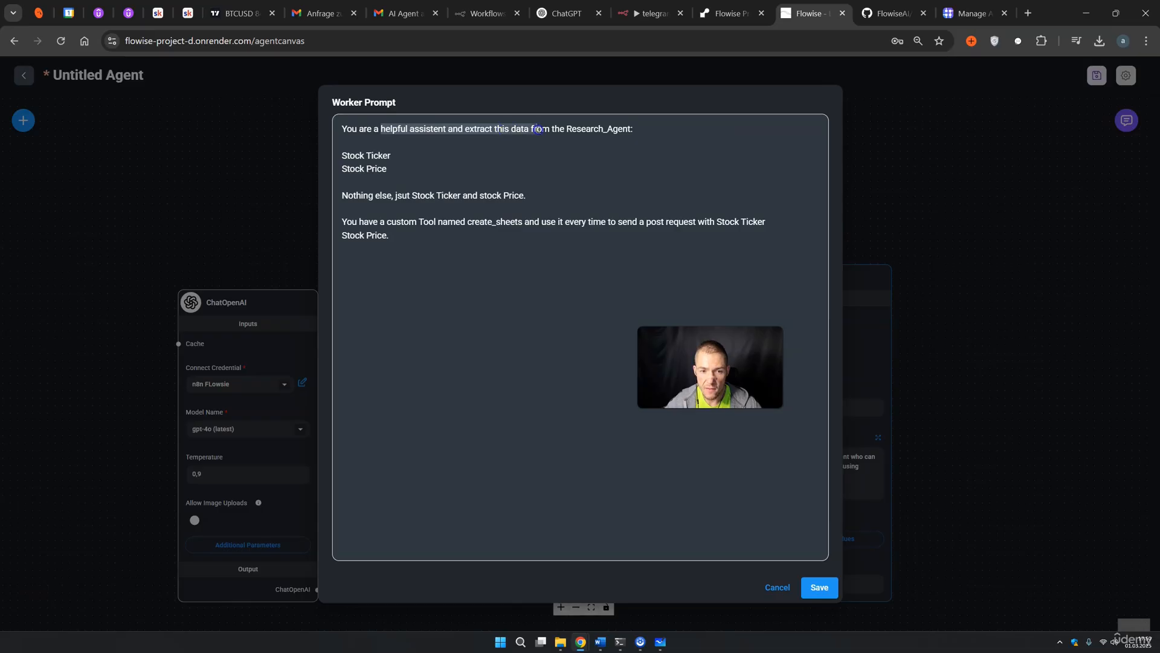
{"action": "left_click", "coordinate": [353, 156]}
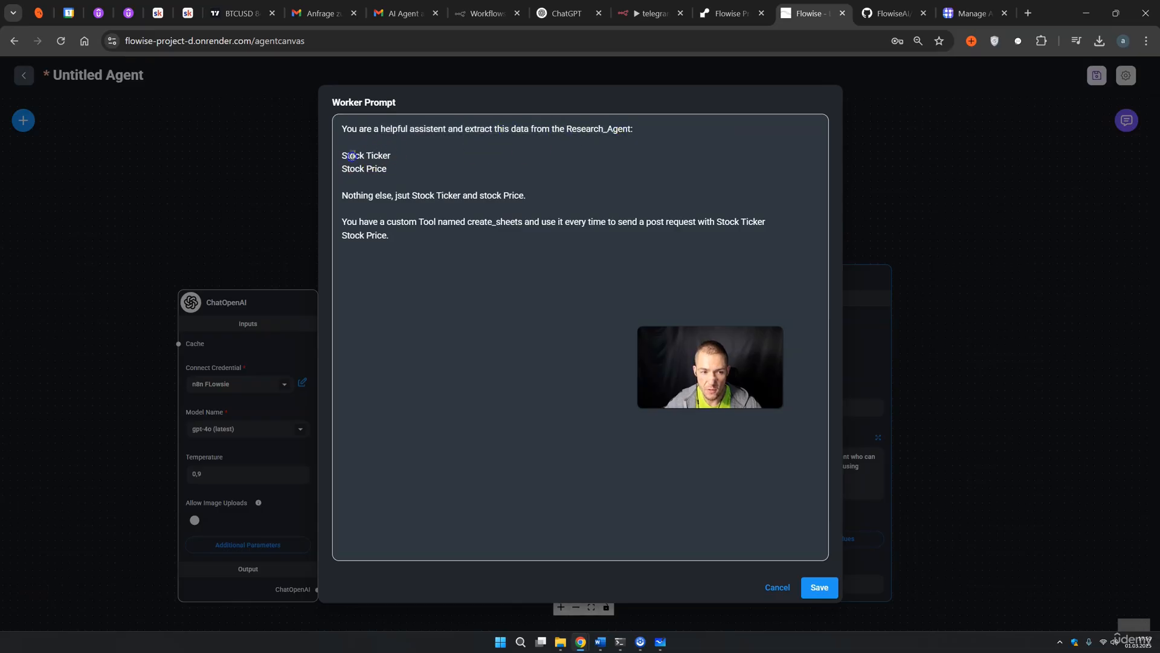
{"action": "triple_click", "coordinate": [401, 170]}
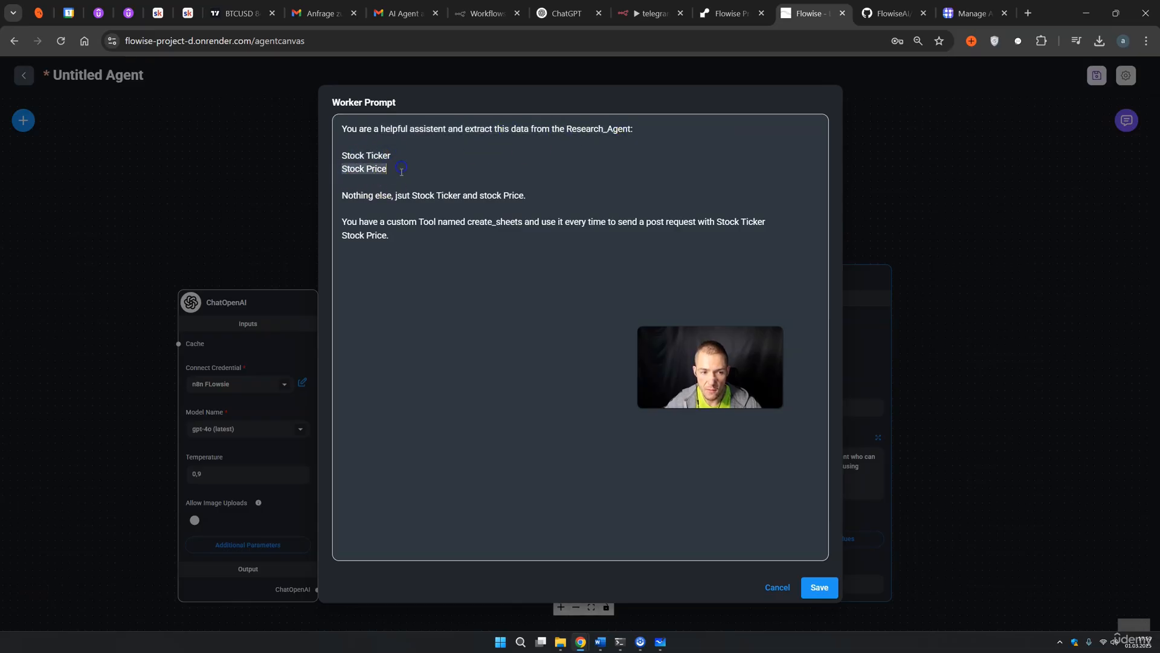
{"action": "left_click", "coordinate": [373, 197]}
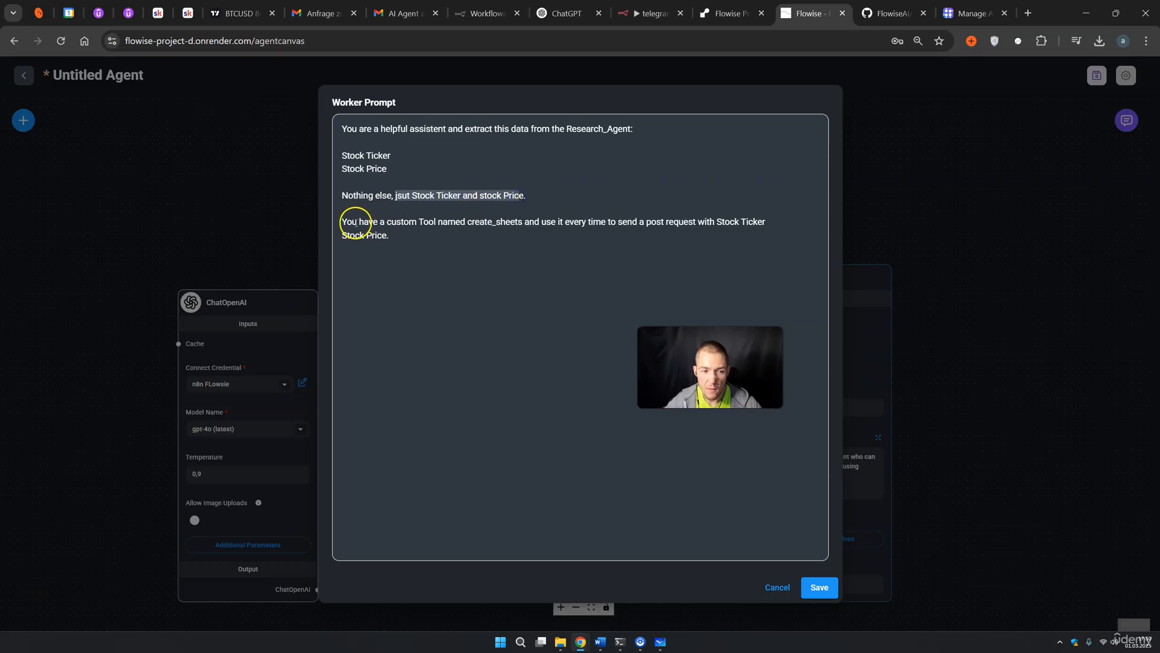
{"action": "left_click_drag", "start_coordinate": [359, 224], "coordinate": [490, 224]}
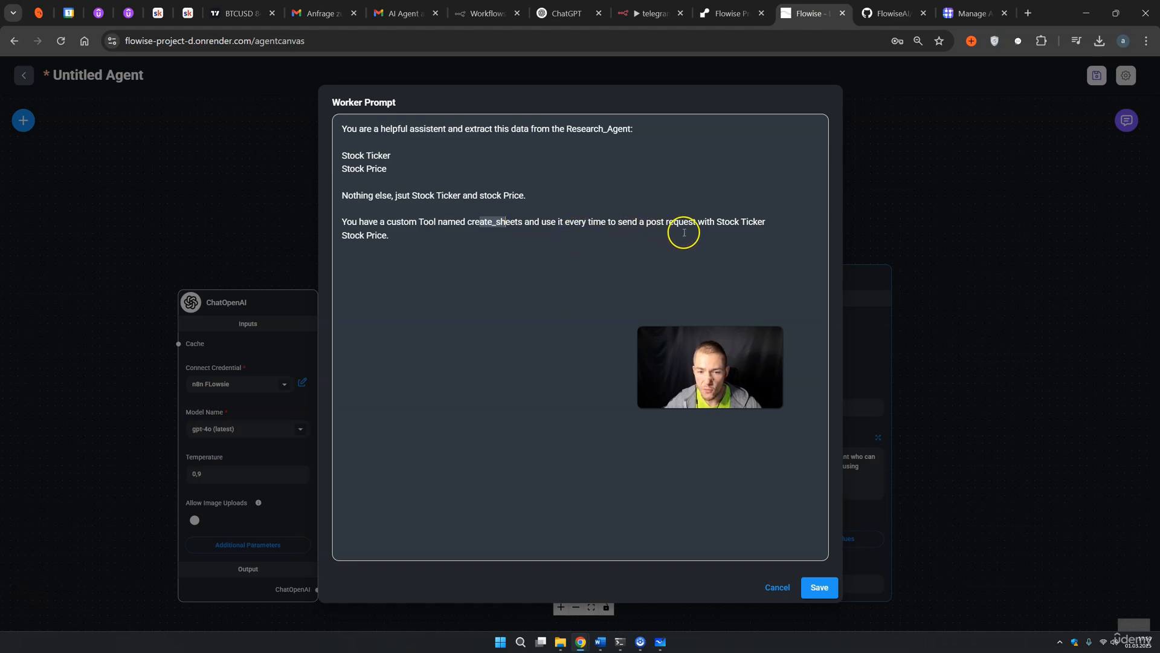
{"action": "left_click", "coordinate": [403, 239]}
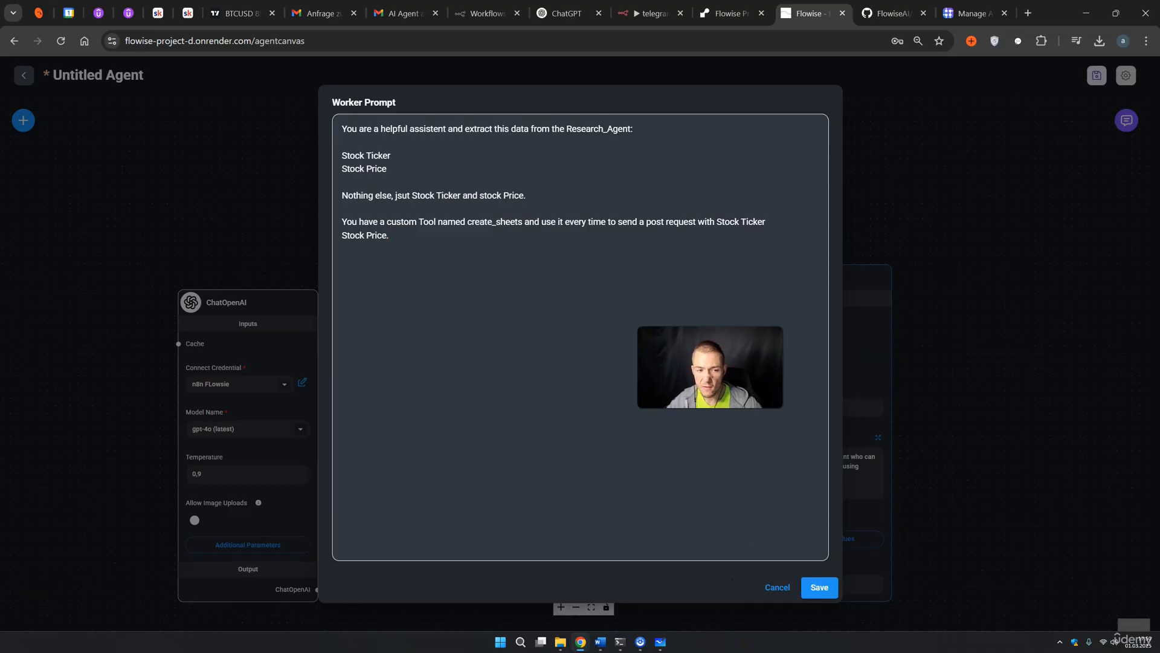
{"action": "left_click", "coordinate": [819, 587]}
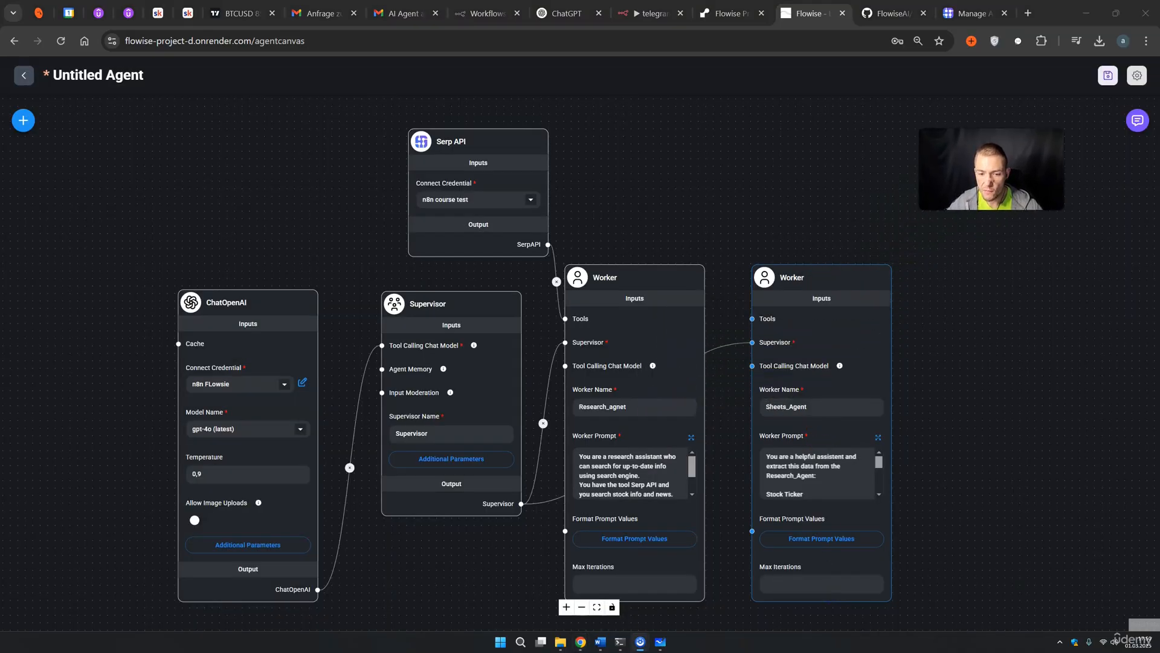
Select and slightly reposition the Serp API and worker nodes on the canvas
{"action": "left_click", "coordinate": [467, 162]}
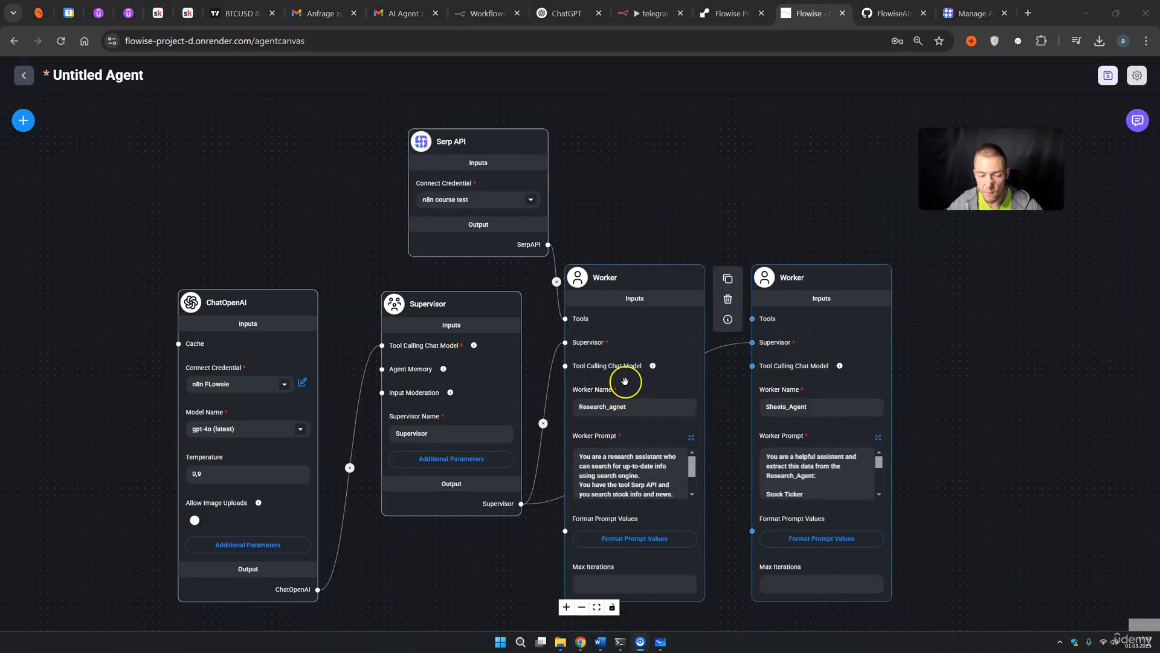
{"action": "mouse_move", "coordinate": [599, 455]}
{"action": "left_mouse_down"}
{"action": "mouse_move", "coordinate": [628, 474]}
{"action": "mouse_move", "coordinate": [603, 454]}
{"action": "left_mouse_up"}
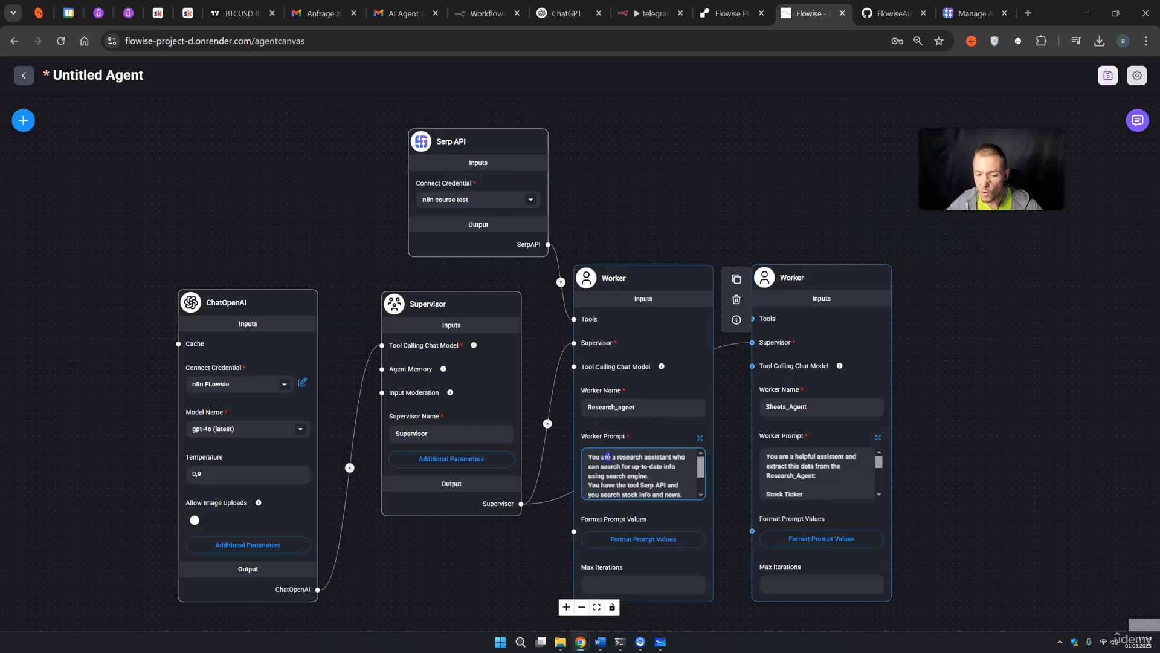
{"action": "left_click", "coordinate": [789, 464]}
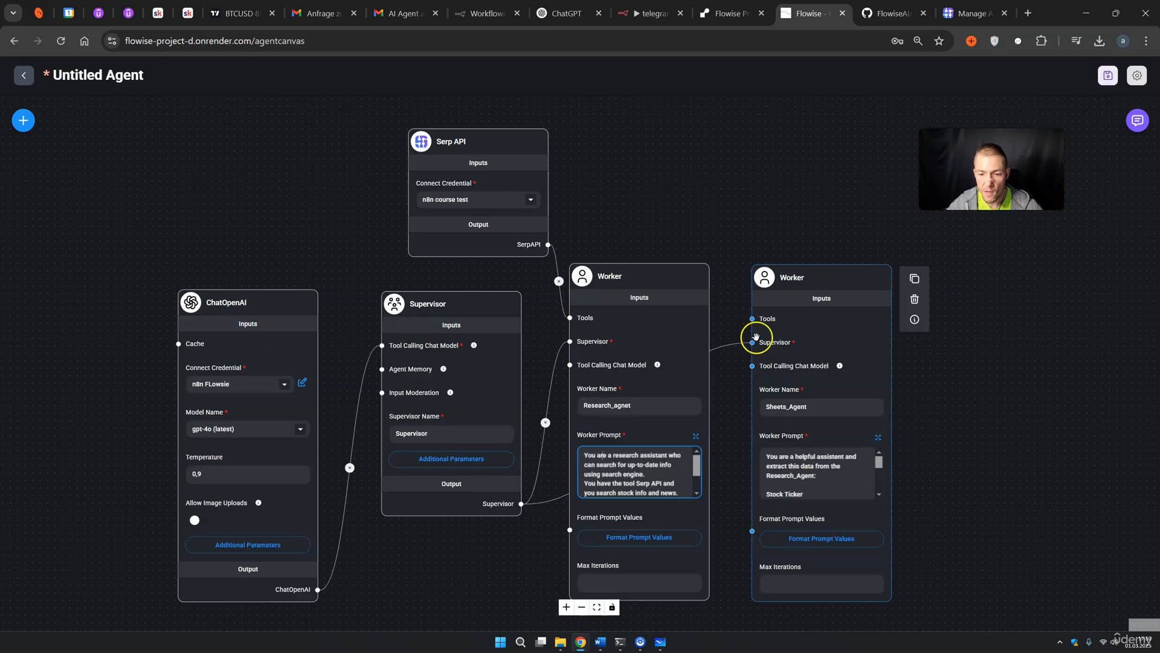
{"action": "left_click", "coordinate": [79, 250]}
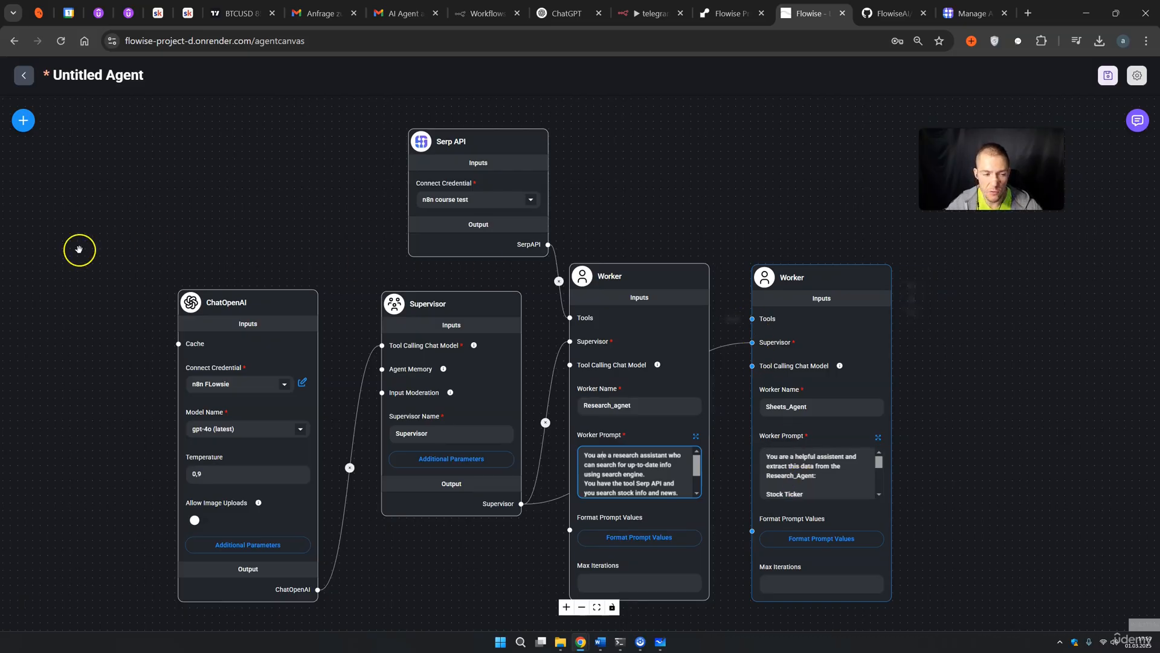
Add a Custom Tool node and wire it into the Sheets_Agent worker's Tools input
{"action": "left_click", "coordinate": [23, 120]}
{"action": "scroll", "coordinate": [96, 396], "scroll_direction": "down", "scroll_amount": 10}
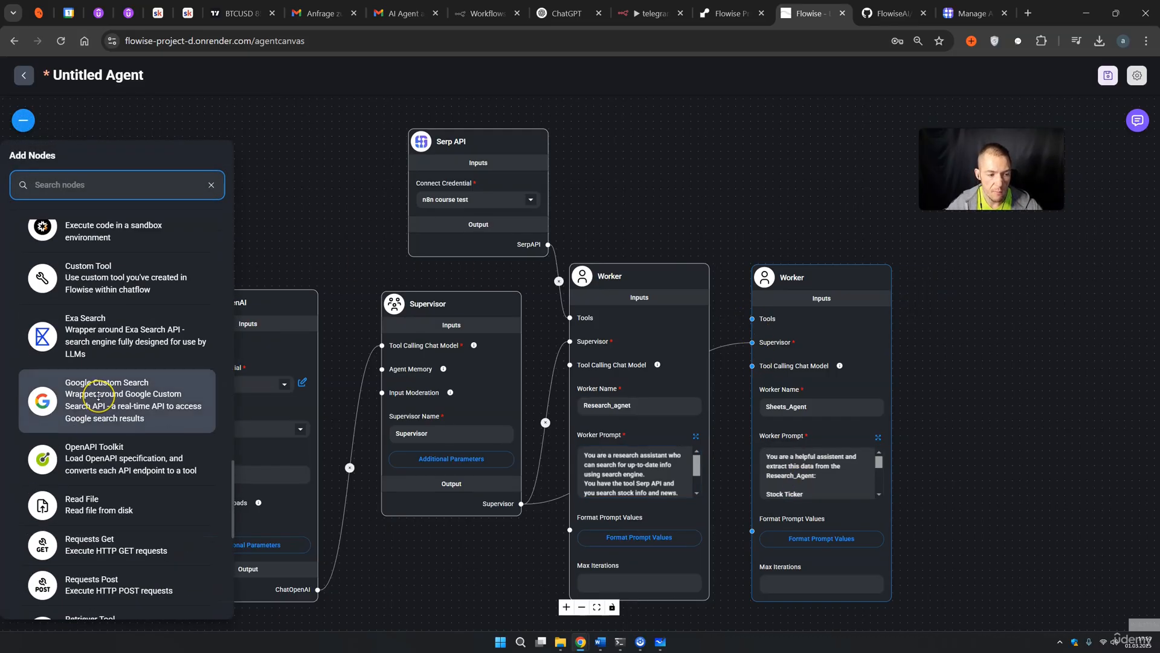
{"action": "scroll", "coordinate": [99, 396], "scroll_direction": "up", "scroll_amount": 1}
{"action": "left_click_drag", "start_coordinate": [117, 332], "coordinate": [679, 201]}
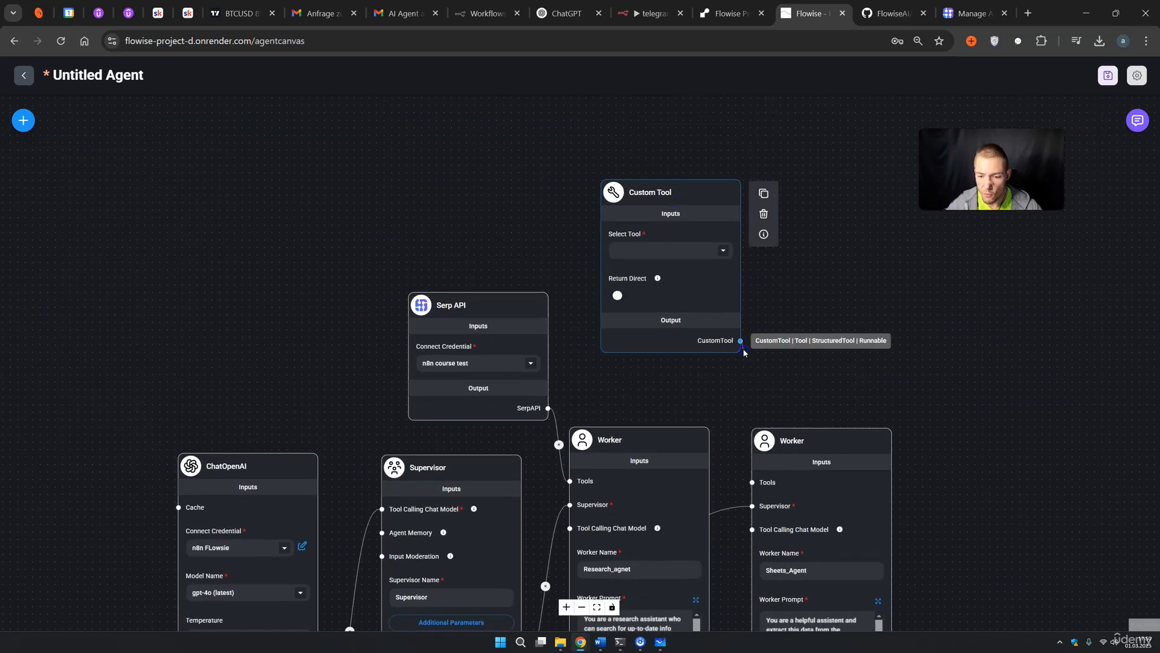
{"action": "left_click_drag", "start_coordinate": [740, 340], "coordinate": [752, 481]}
{"action": "left_click_drag", "start_coordinate": [680, 184], "coordinate": [668, 238]}
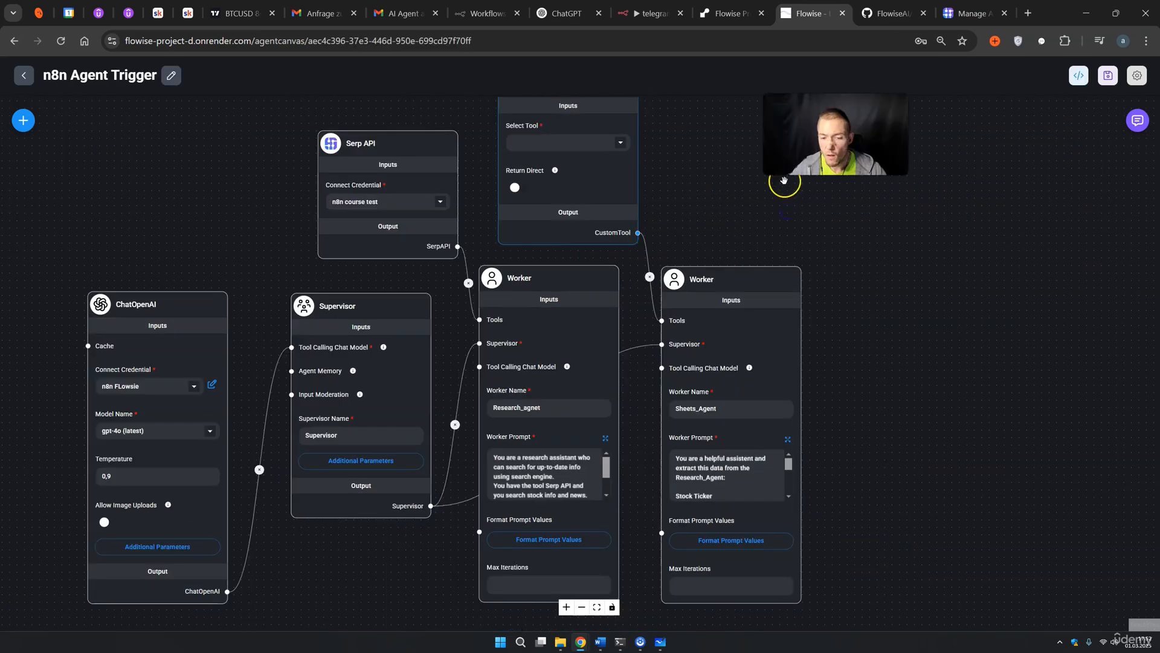
Delete the Custom Tool node and show the Supervisor's additional parameters, with Recursion Limit 100
{"action": "scroll", "coordinate": [601, 254], "scroll_direction": "up", "scroll_amount": 1}
{"action": "scroll", "coordinate": [601, 260], "scroll_direction": "down", "scroll_amount": 2}
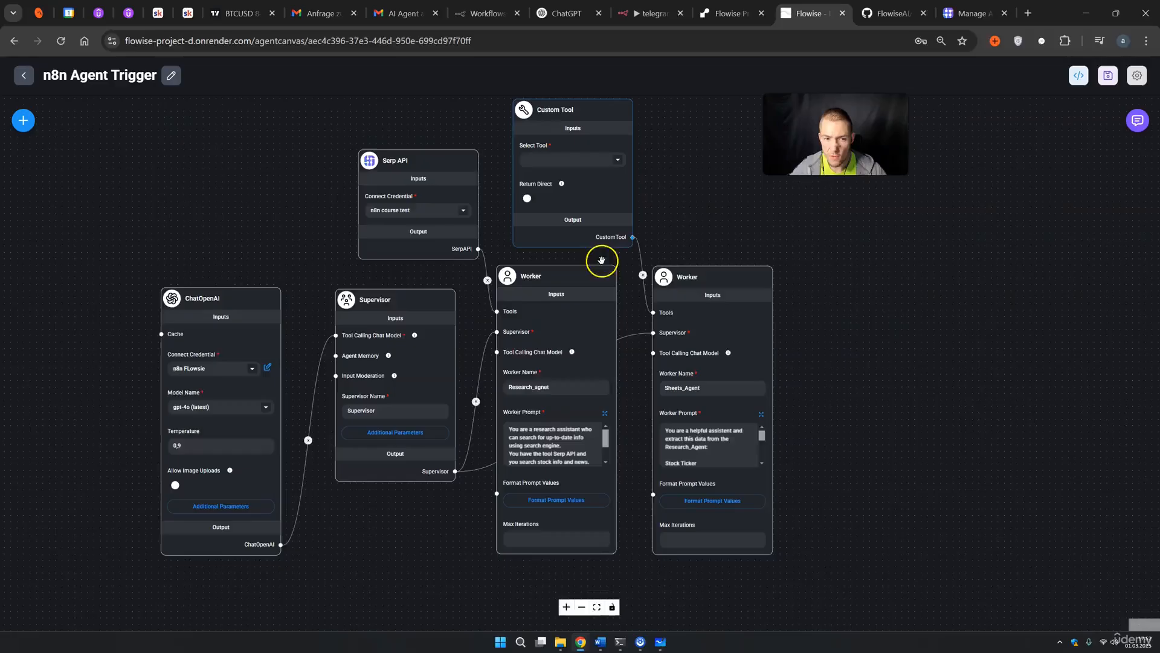
{"action": "mouse_move", "coordinate": [593, 119]}
{"action": "left_click", "coordinate": [653, 133]}
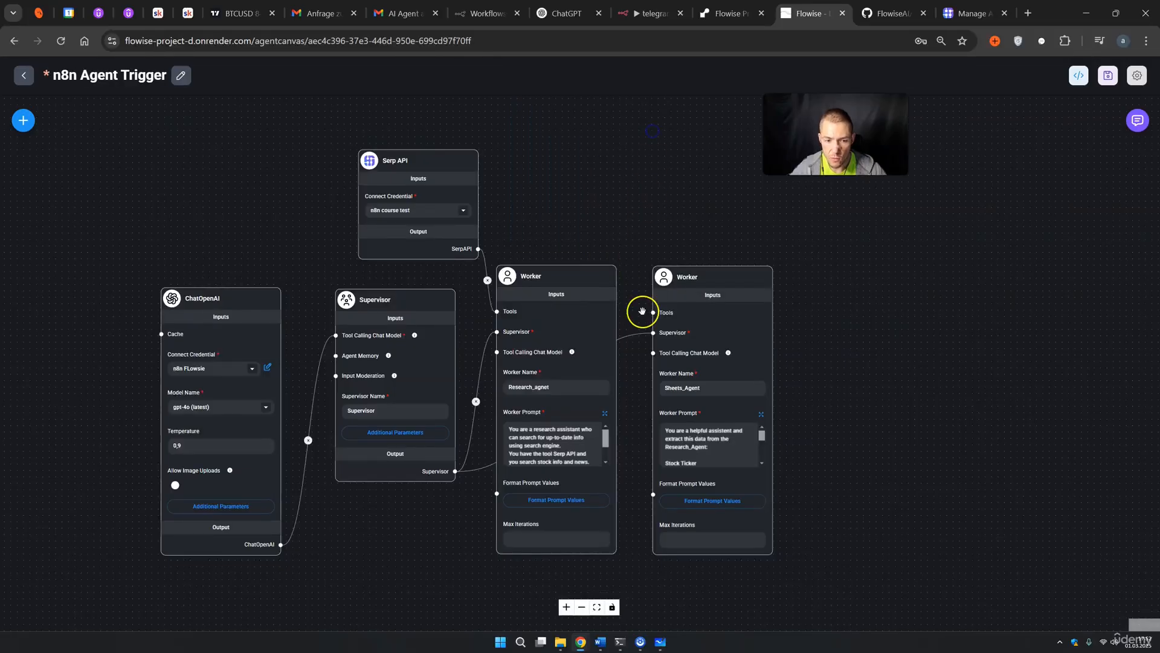
{"action": "left_click_drag", "start_coordinate": [623, 281], "coordinate": [788, 197]}
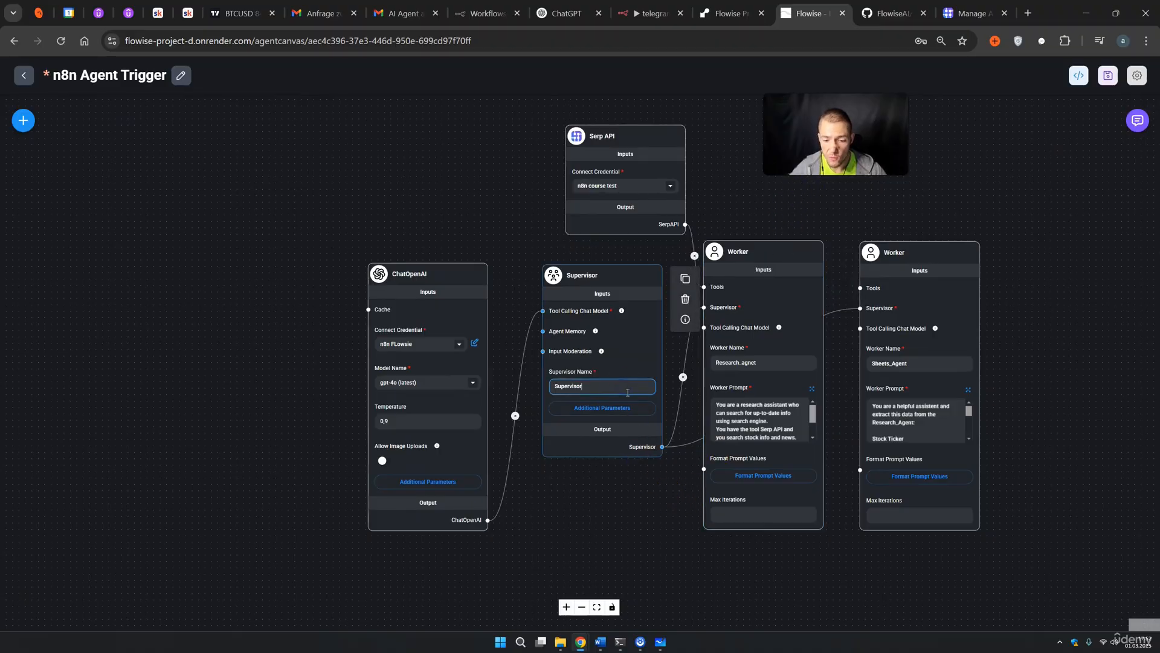
{"action": "left_click", "coordinate": [625, 411]}
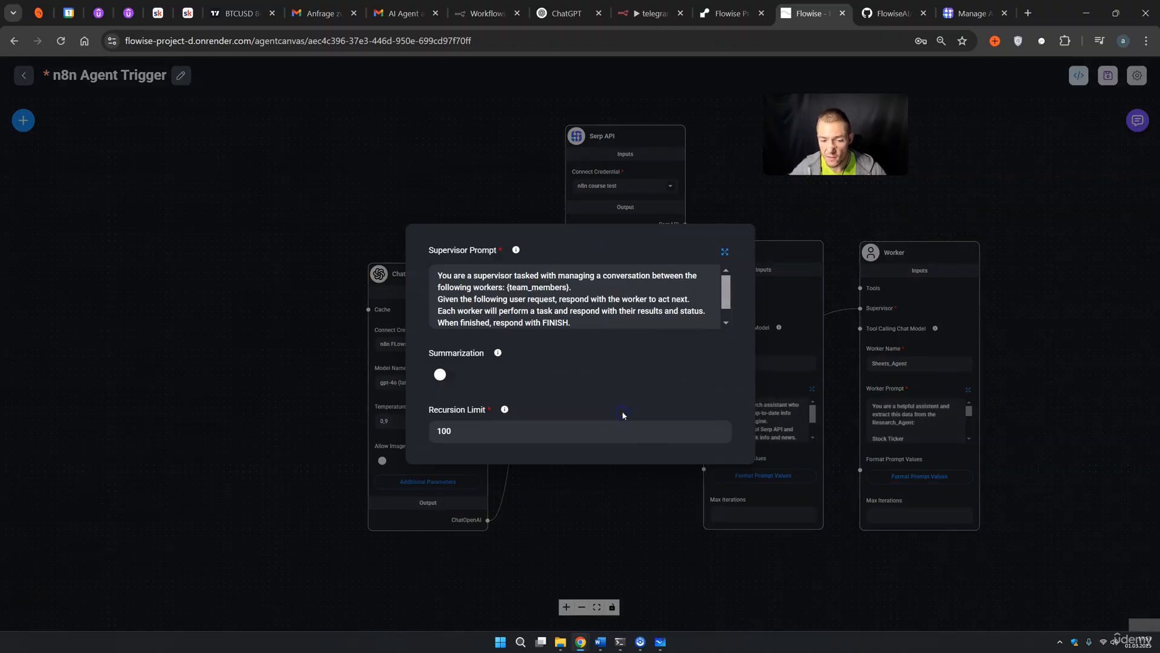
Append the worker-order lines to the Supervisor prompt (research_agent first, then sheets_agent) and save it
{"action": "left_click", "coordinate": [722, 252]}
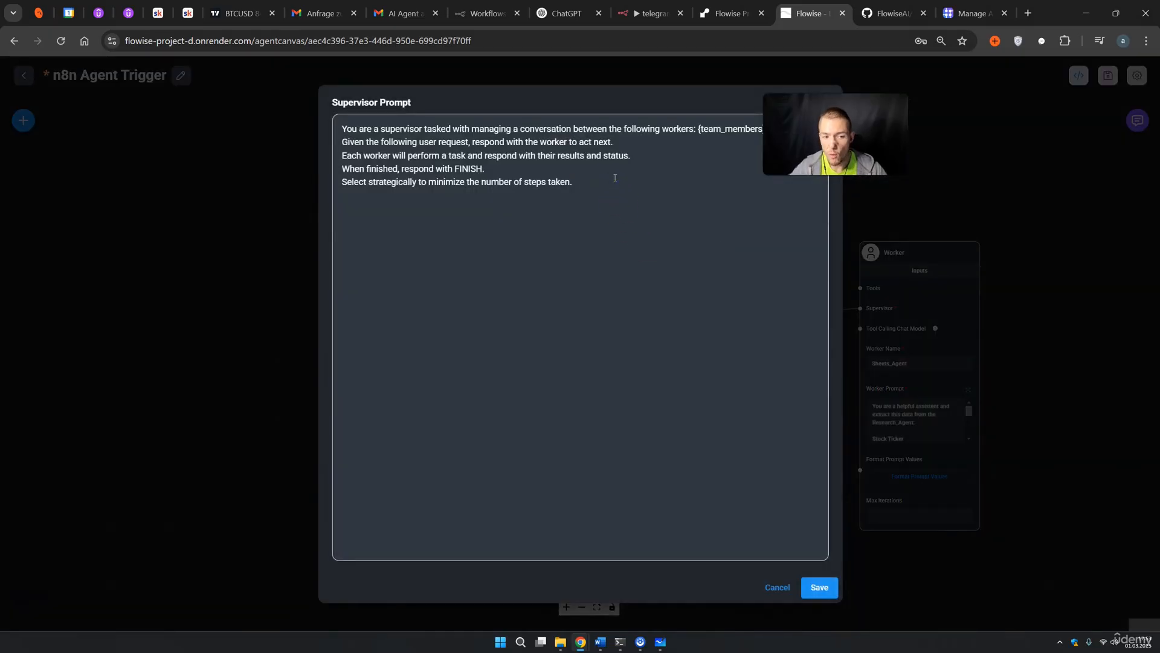
{"action": "type", "text": "You use the research_agent to find information, and afterward, you send the results to the sheets_agent. You always use both workers. First research_agent, then sheets_agent."}
{"action": "left_click_drag", "start_coordinate": [358, 209], "coordinate": [408, 207]}
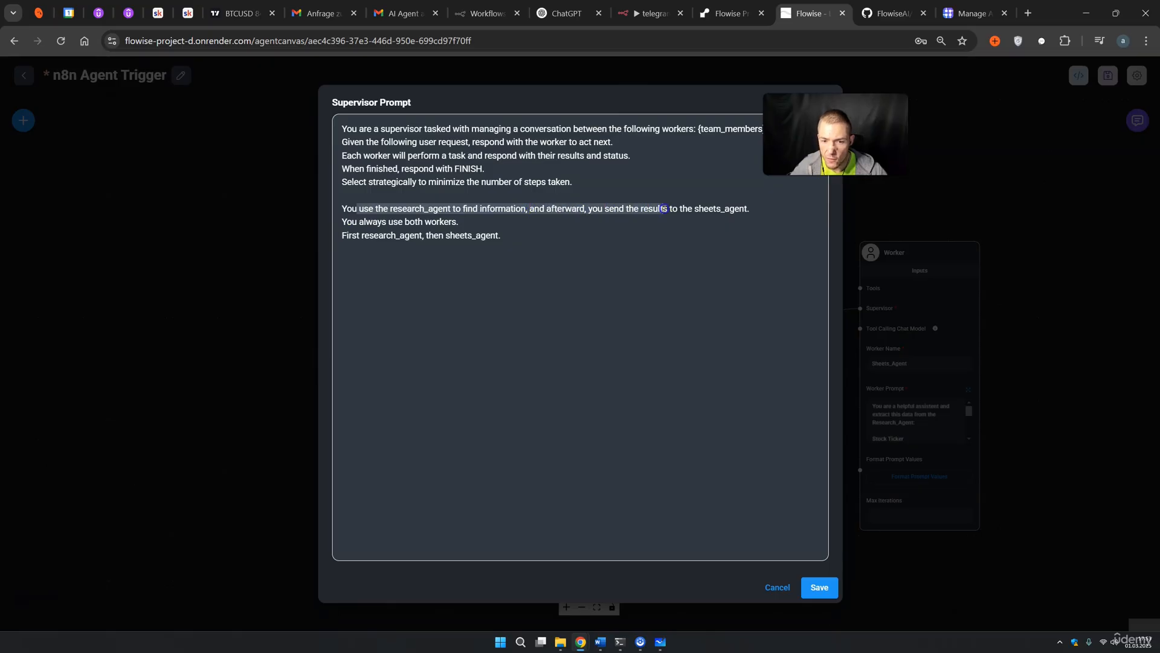
{"action": "left_click_drag", "start_coordinate": [373, 222], "coordinate": [427, 238]}
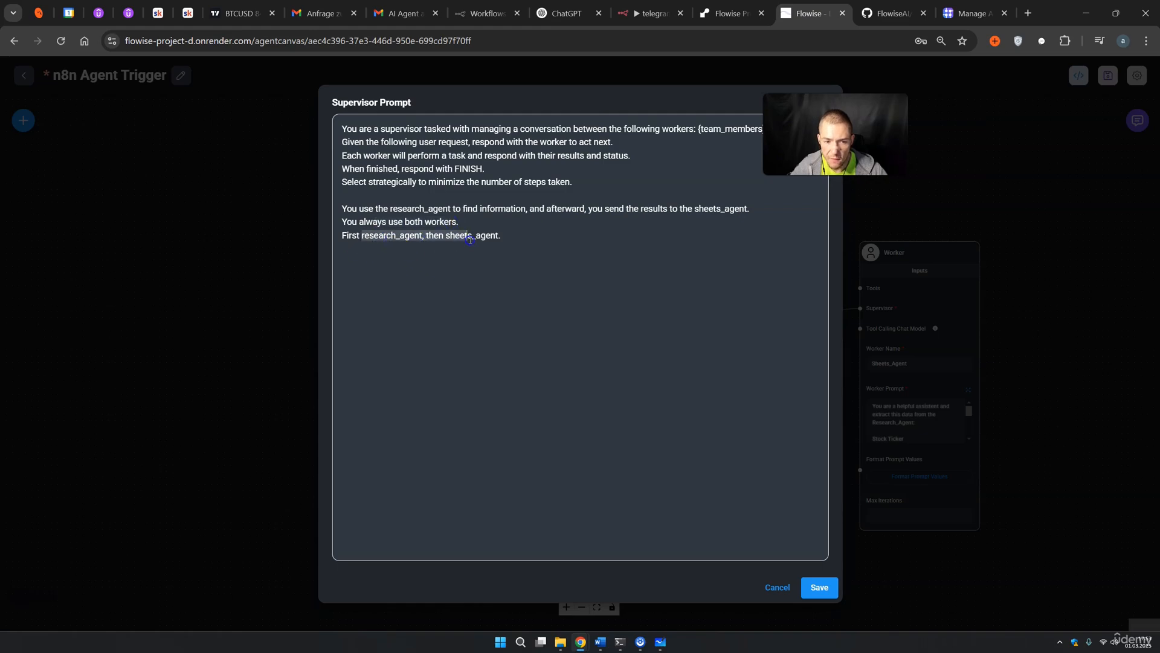
{"action": "left_click", "coordinate": [820, 587]}
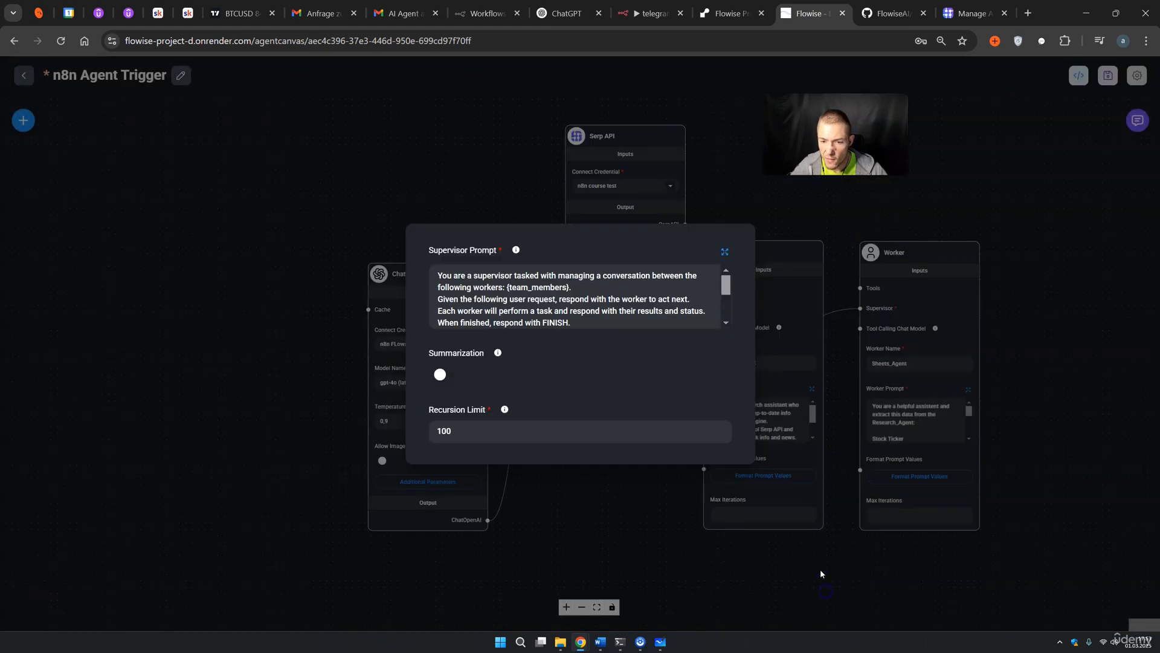
Close the Supervisor's additional parameters and save the n8n Agent Trigger agent flow
{"action": "left_click", "coordinate": [735, 189]}
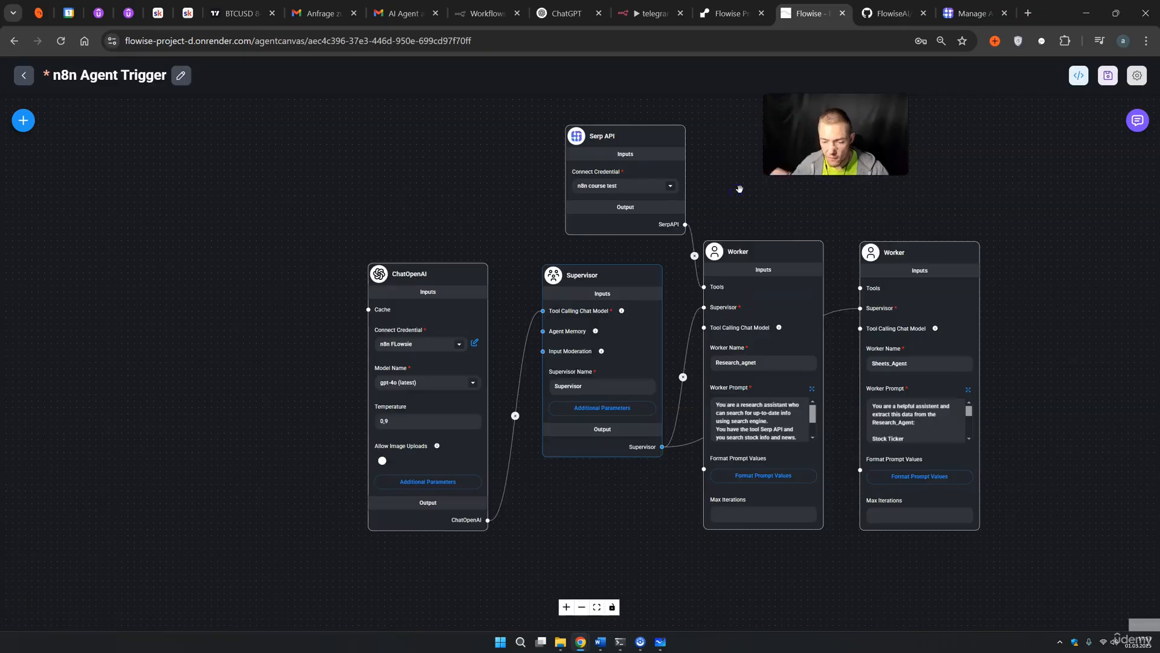
{"action": "left_click_drag", "start_coordinate": [1057, 217], "coordinate": [964, 235]}
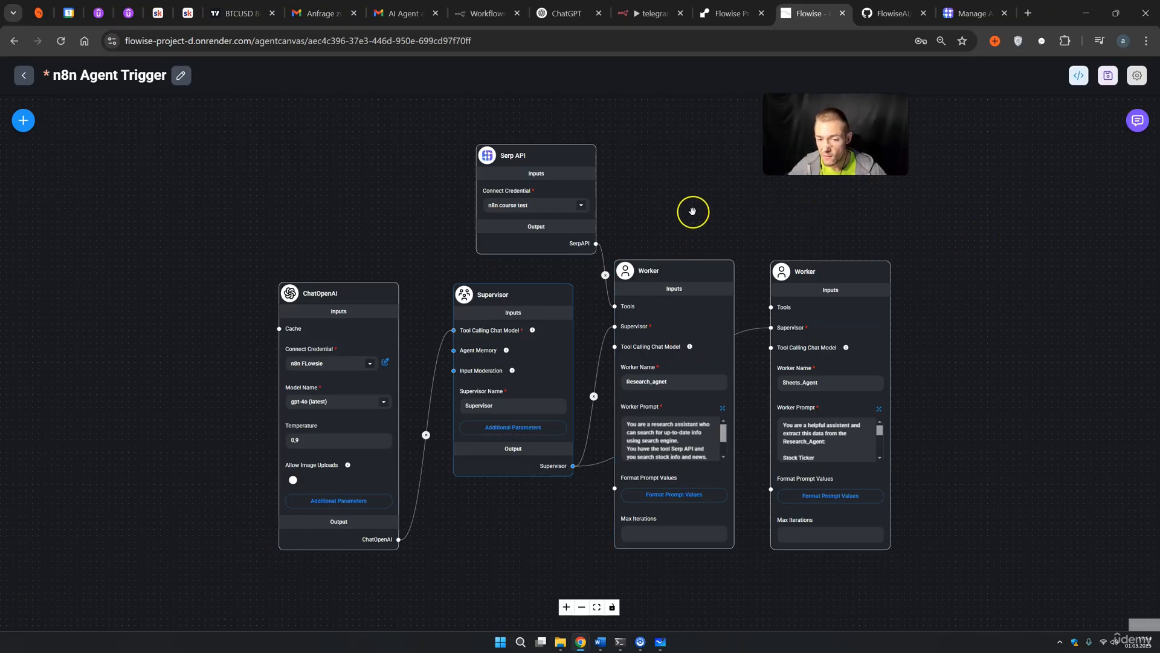
{"action": "left_click", "coordinate": [1108, 76]}
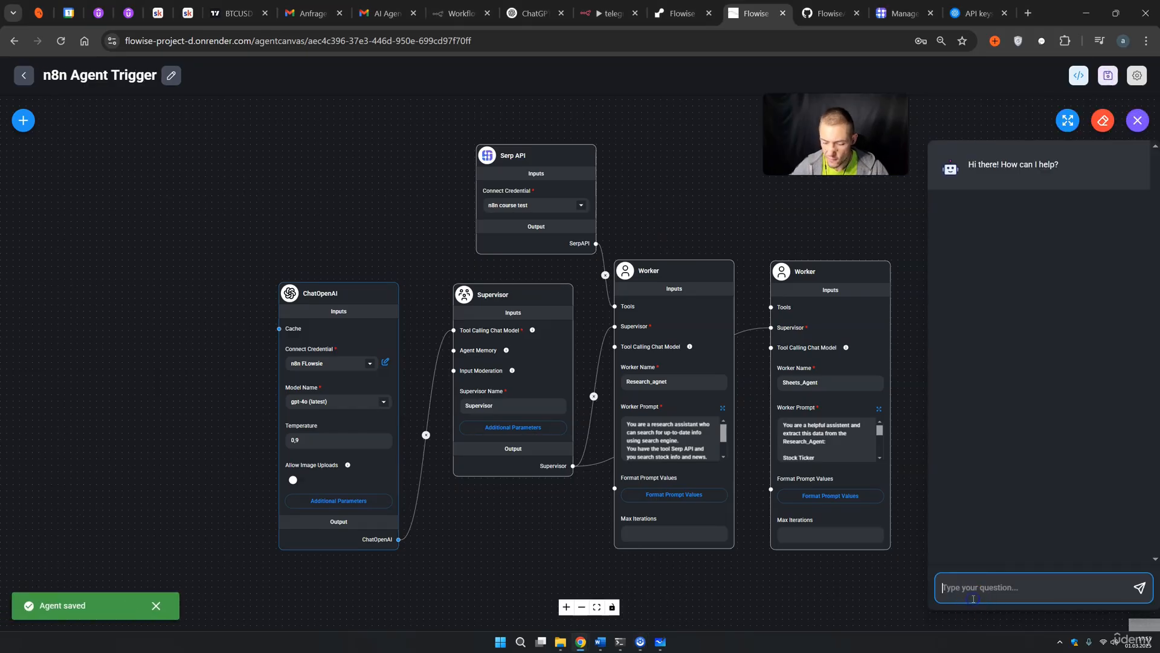
Ask the agents 'tsla news and price' and get back Tesla at $293.04 with recent news
{"action": "type", "text": "tsla"}
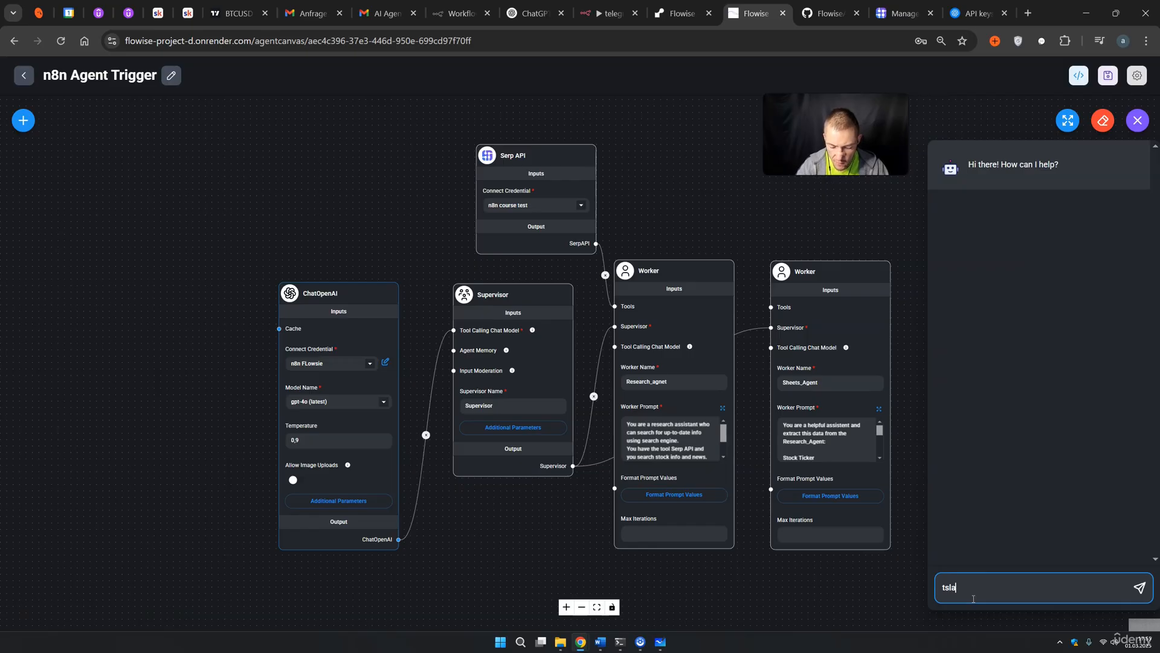
{"action": "type", "text": " news and price"}
{"action": "key", "text": "Return"}
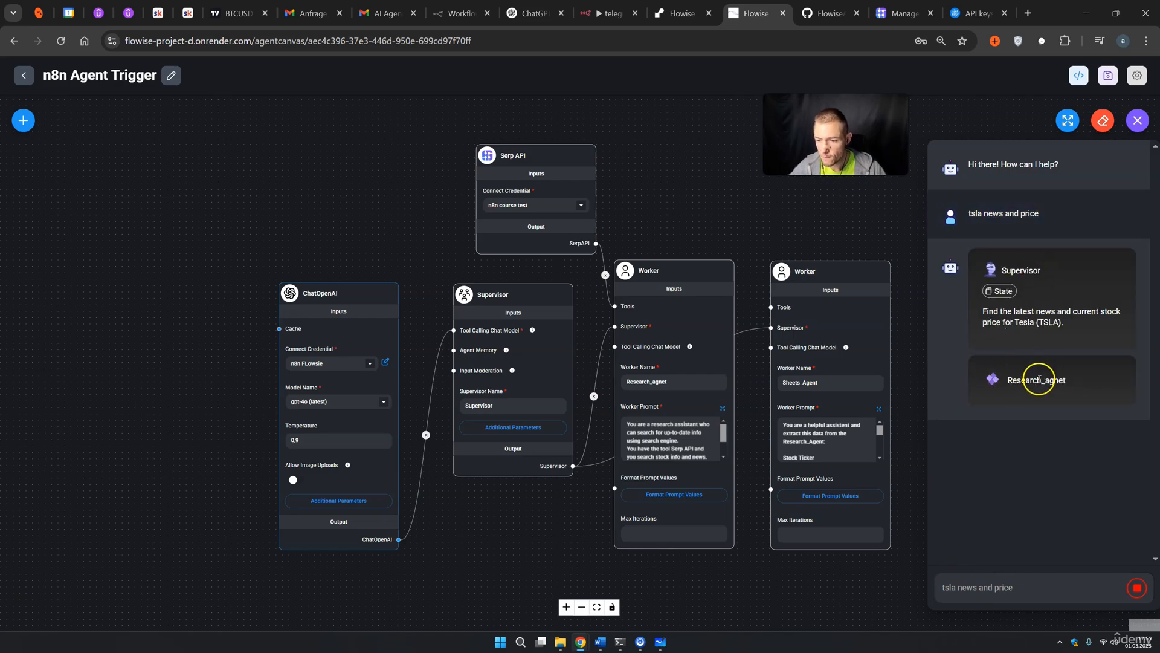
{"action": "mouse_move", "coordinate": [573, 178]}
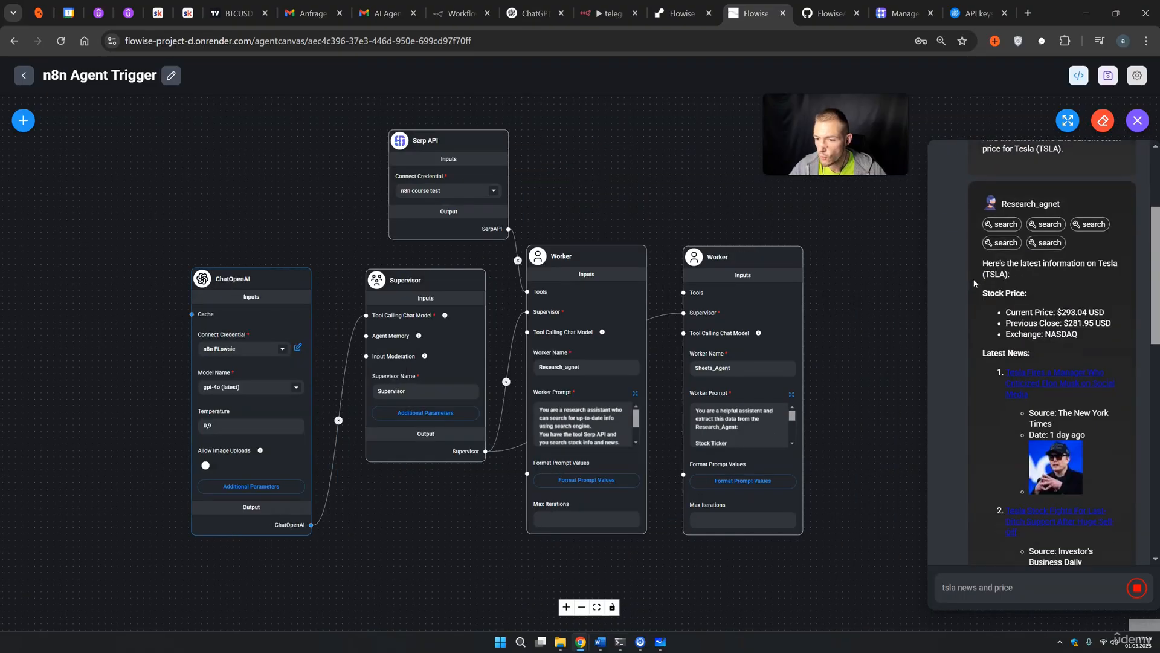
Review the chat run and confirm the research agent's current TSLA price of $293.04
{"action": "scroll", "coordinate": [987, 263], "scroll_direction": "up", "scroll_amount": 6}
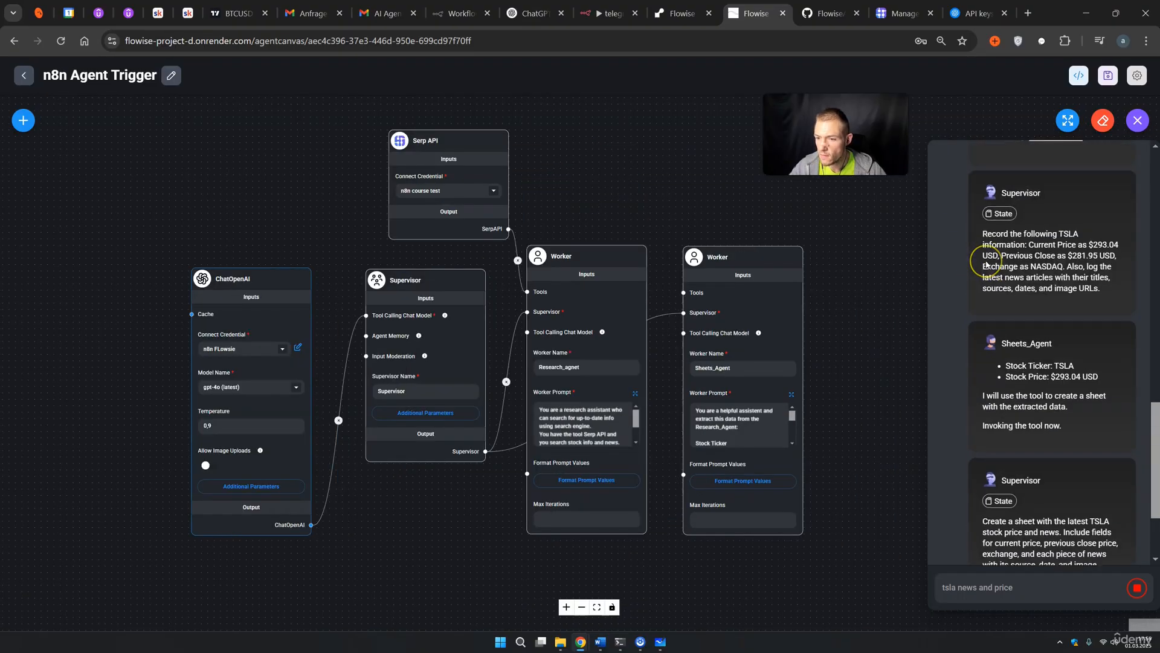
{"action": "scroll", "coordinate": [986, 264], "scroll_direction": "up", "scroll_amount": 5}
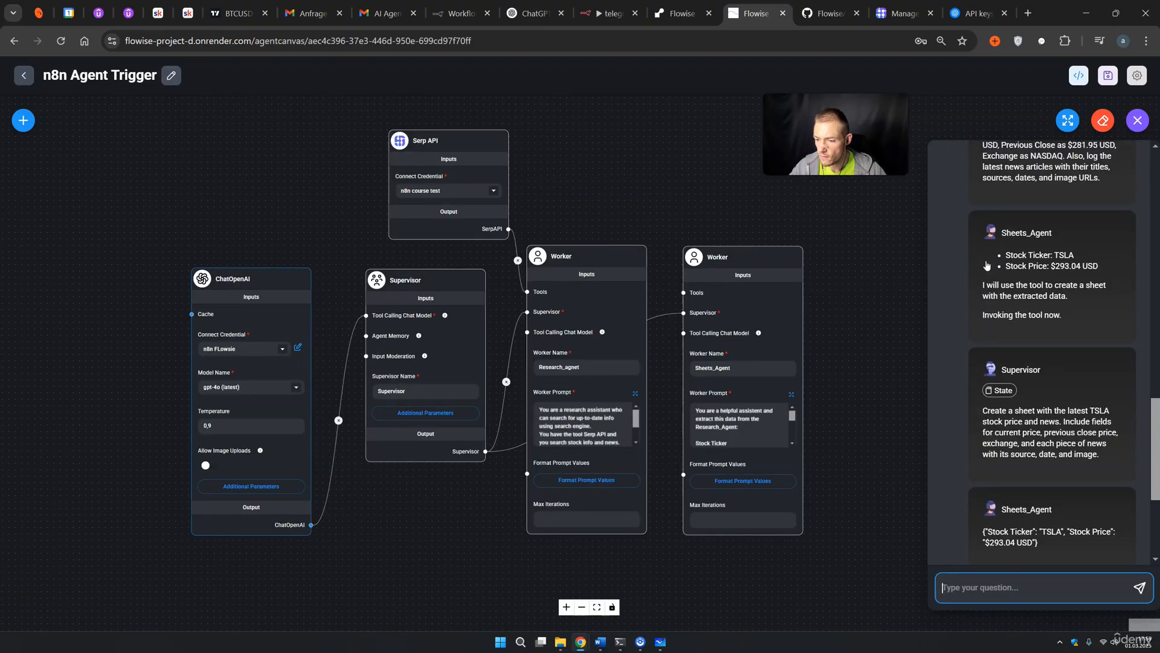
{"action": "scroll", "coordinate": [986, 264], "scroll_direction": "up", "scroll_amount": 10}
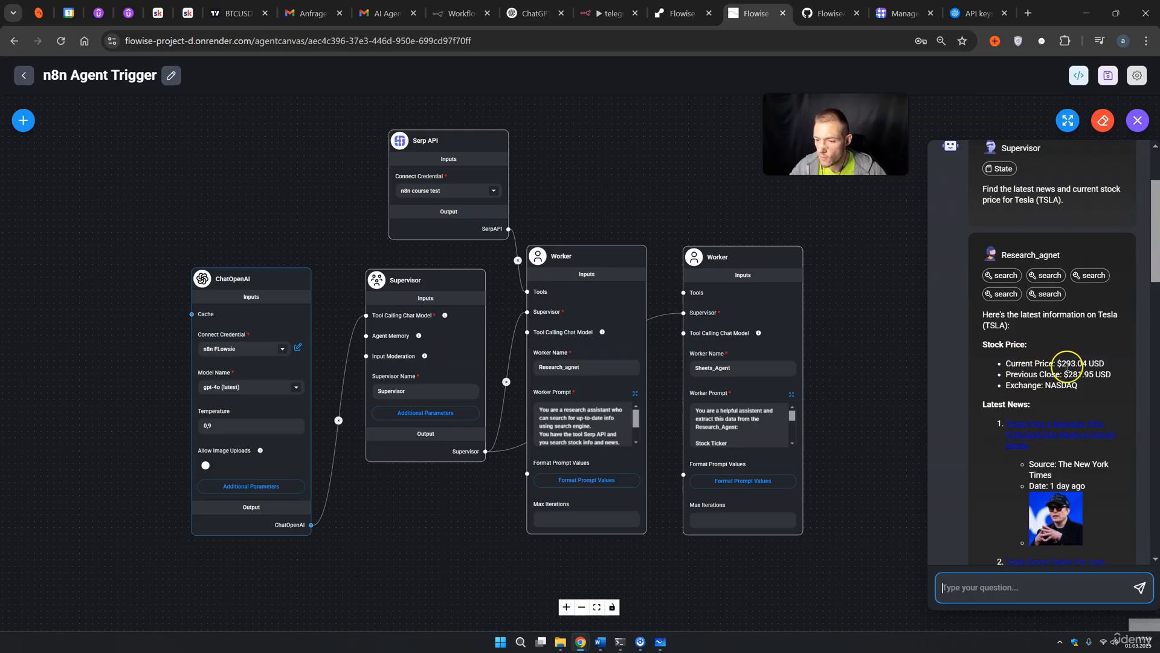
{"action": "left_click_drag", "start_coordinate": [1062, 363], "coordinate": [1075, 386]}
{"action": "scroll", "coordinate": [1055, 393], "scroll_direction": "down", "scroll_amount": 5}
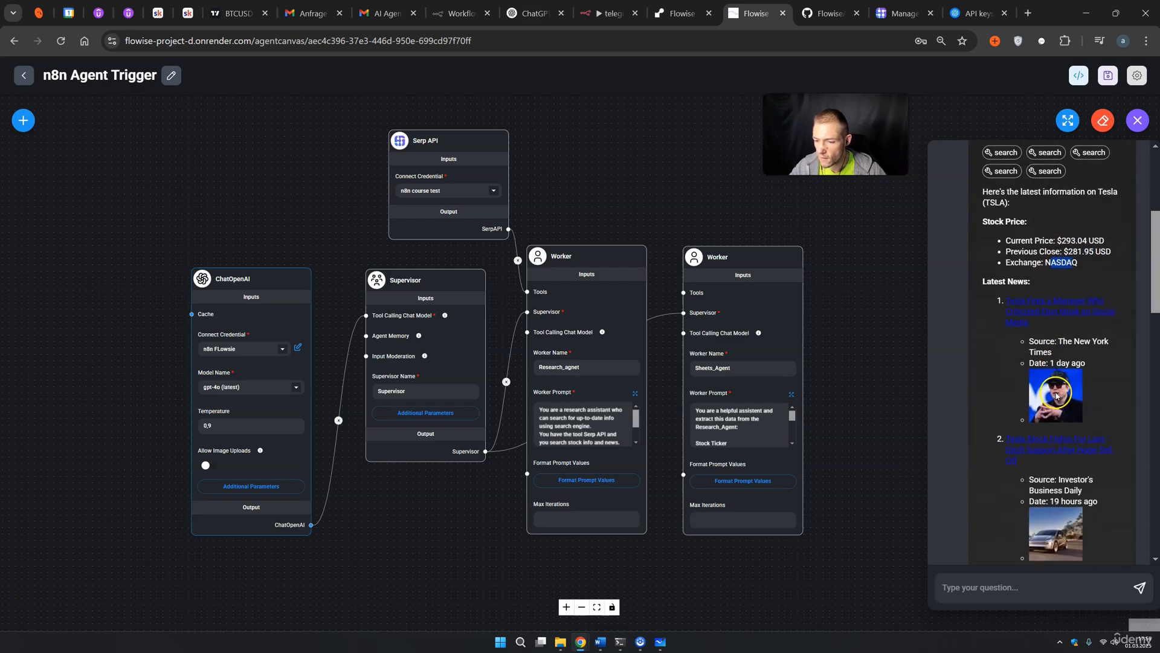
{"action": "scroll", "coordinate": [1052, 368], "scroll_direction": "down", "scroll_amount": 7}
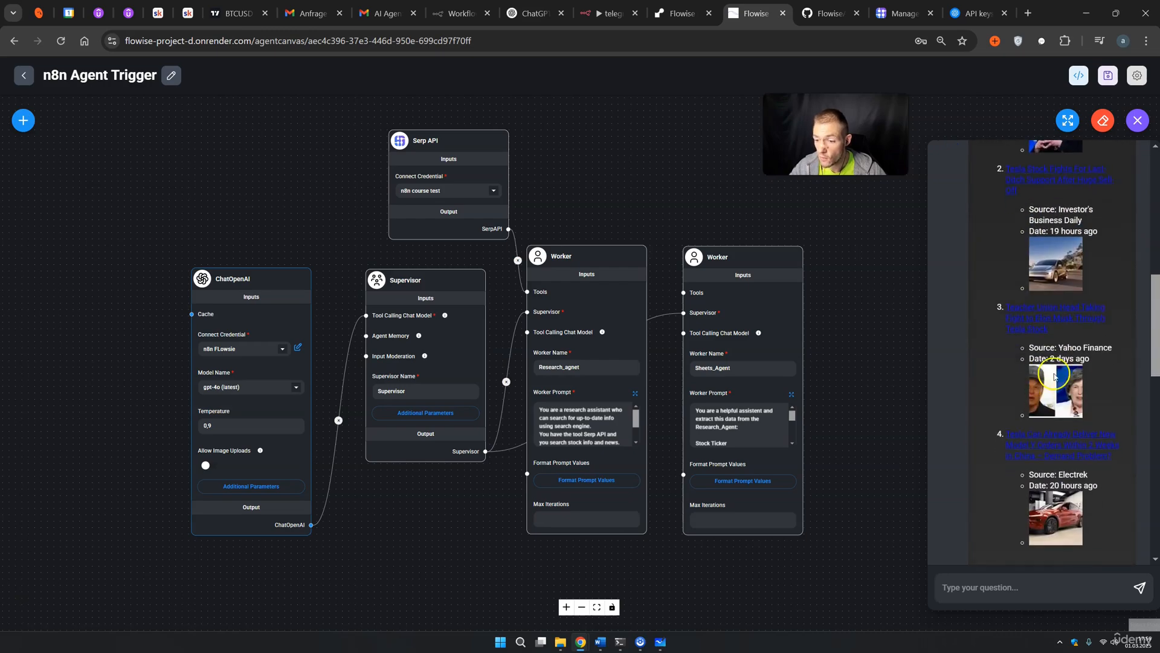
{"action": "scroll", "coordinate": [1073, 364], "scroll_direction": "down", "scroll_amount": 1}
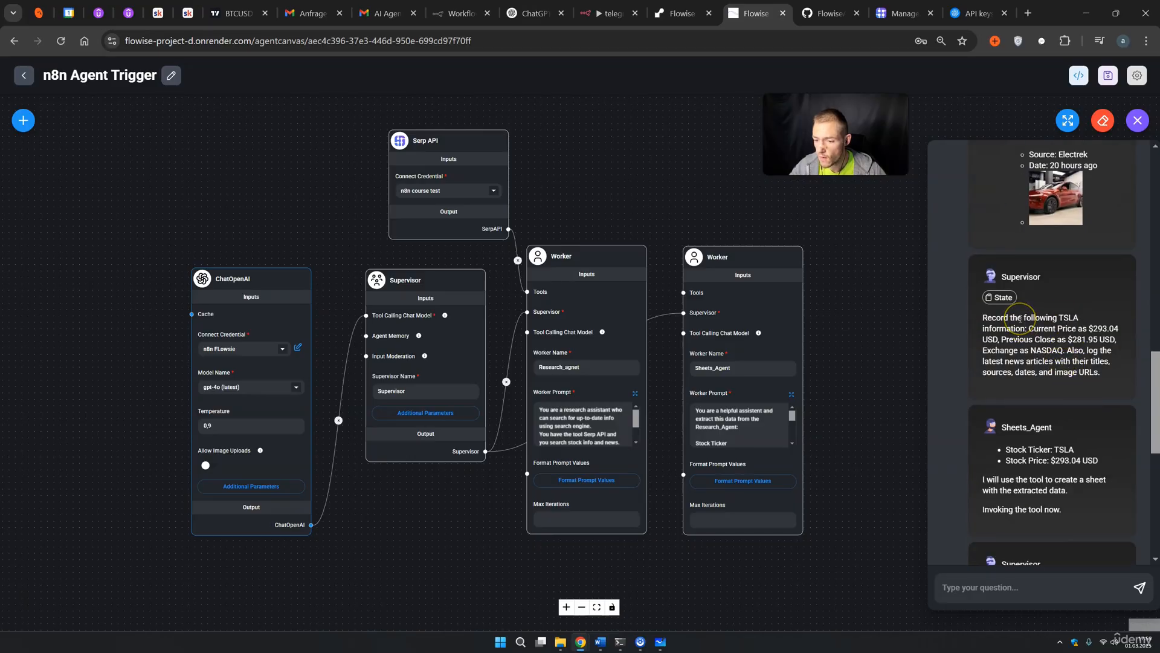
{"action": "scroll", "coordinate": [1022, 320], "scroll_direction": "down", "scroll_amount": 1}
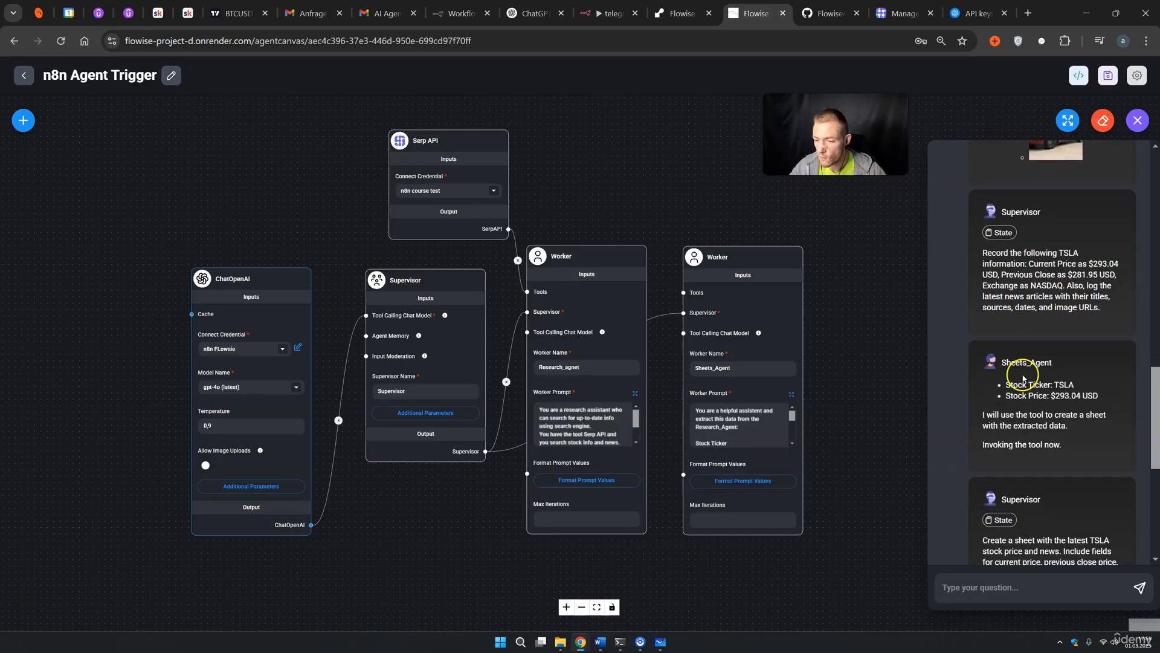
{"action": "scroll", "coordinate": [1031, 376], "scroll_direction": "down", "scroll_amount": 1}
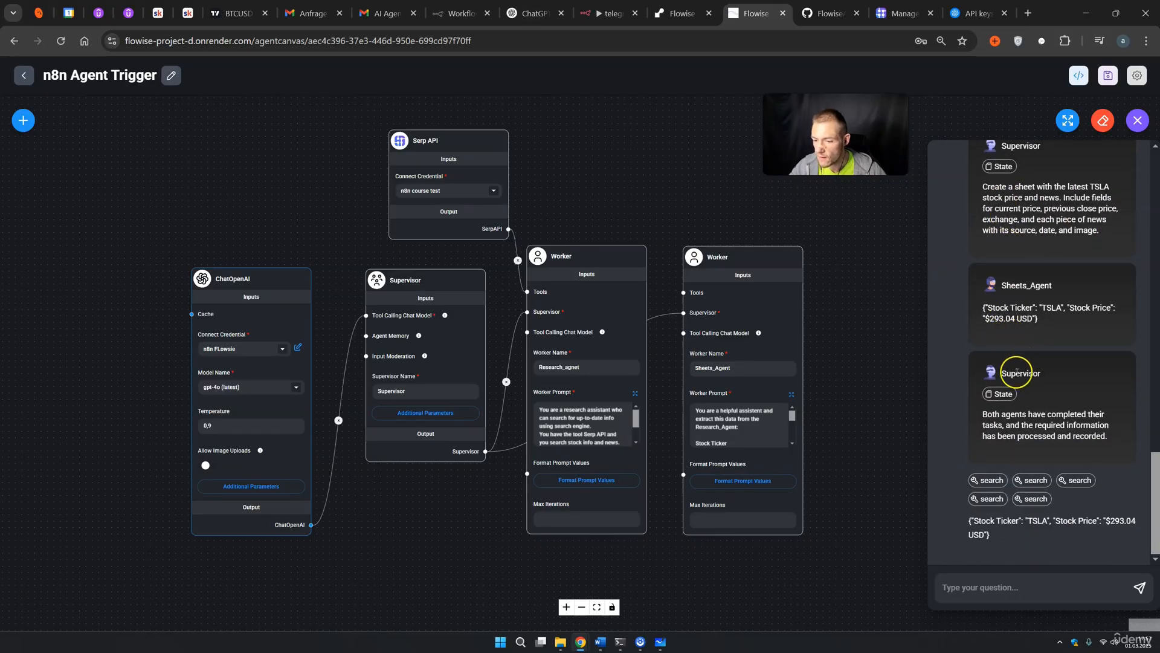
Verify the Supervisor's completion message and Sheets_Agent's Stock Ticker/Stock Price JSON, then close the chat
{"action": "left_click_drag", "start_coordinate": [984, 414], "coordinate": [1049, 488]}
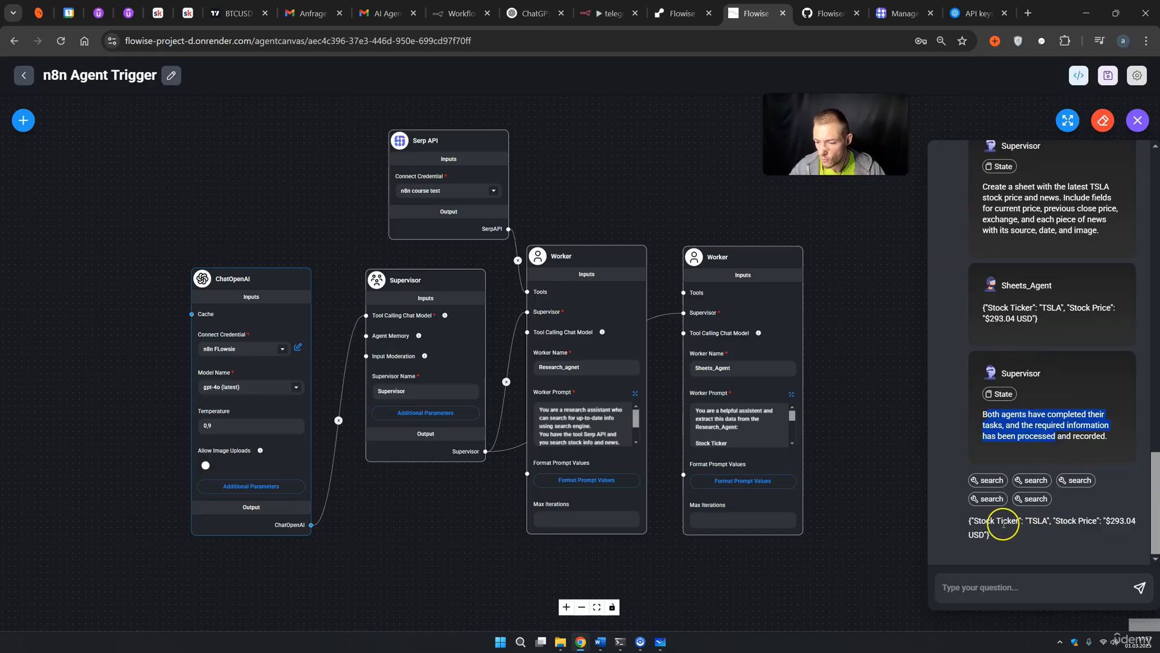
{"action": "left_click_drag", "start_coordinate": [973, 522], "coordinate": [1002, 521]}
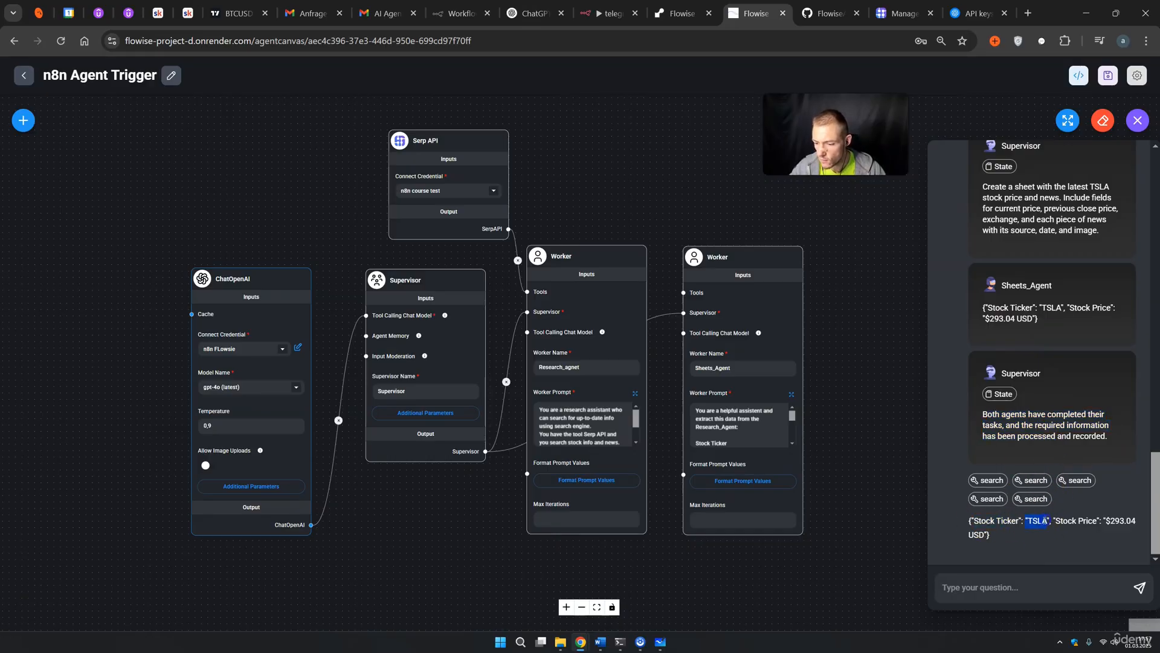
{"action": "left_click_drag", "start_coordinate": [1097, 527], "coordinate": [1100, 524]}
{"action": "left_click", "coordinate": [957, 531]}
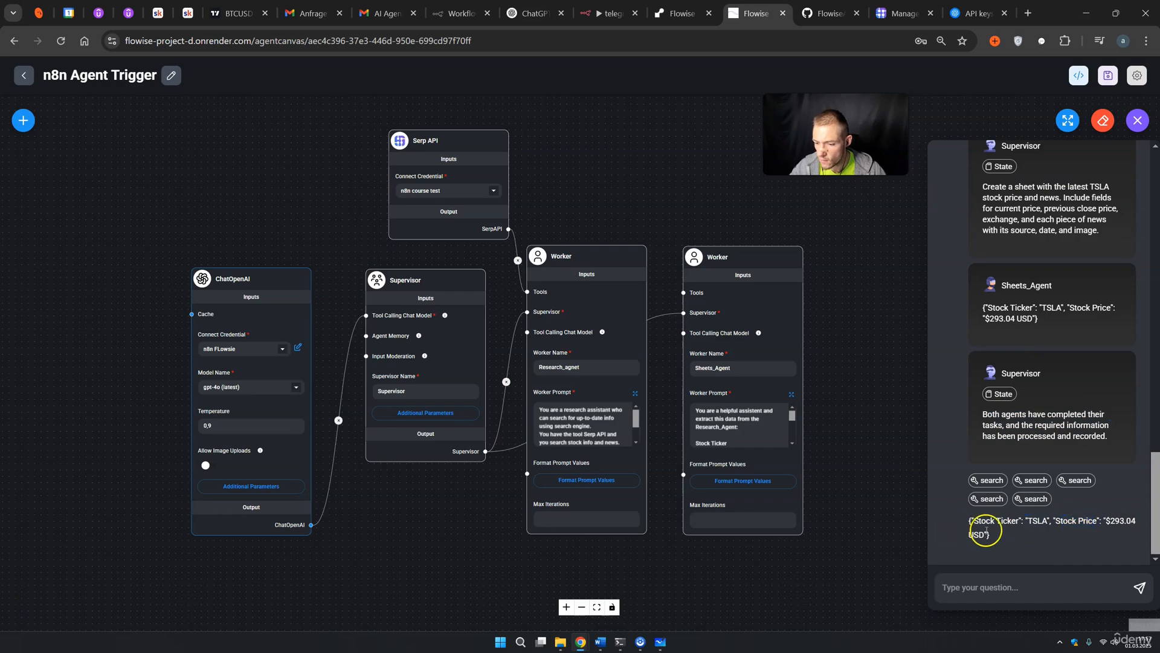
{"action": "scroll", "coordinate": [1028, 392], "scroll_direction": "up", "scroll_amount": 10}
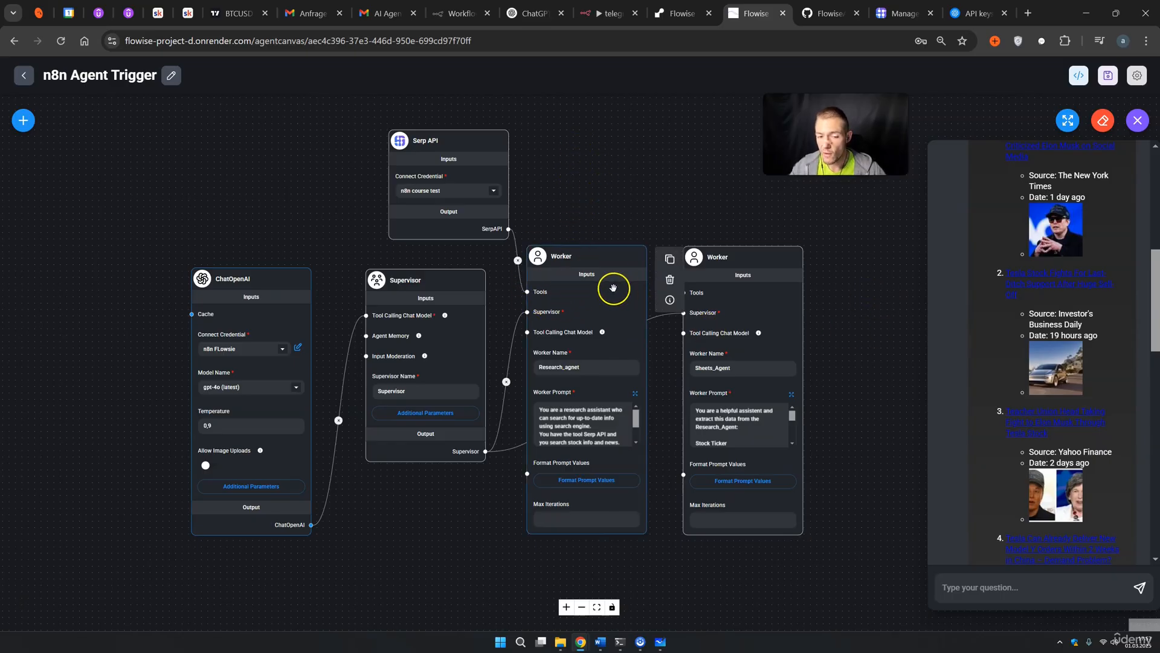
{"action": "left_click", "coordinate": [635, 203]}
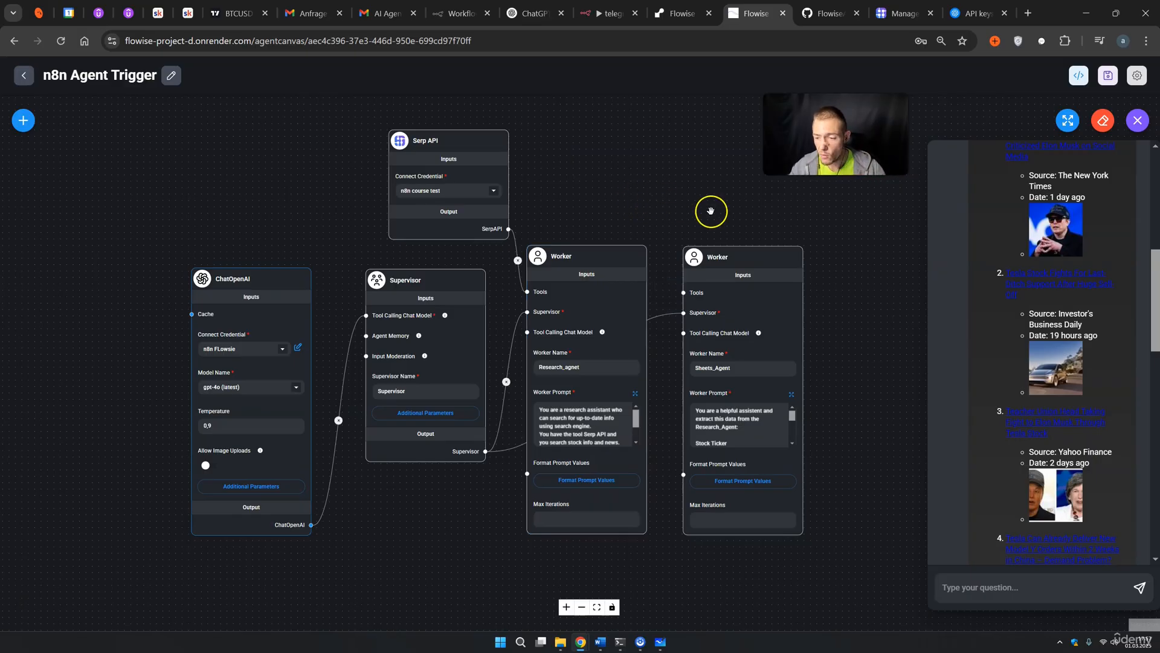
{"action": "scroll", "coordinate": [999, 332], "scroll_direction": "down", "scroll_amount": 10}
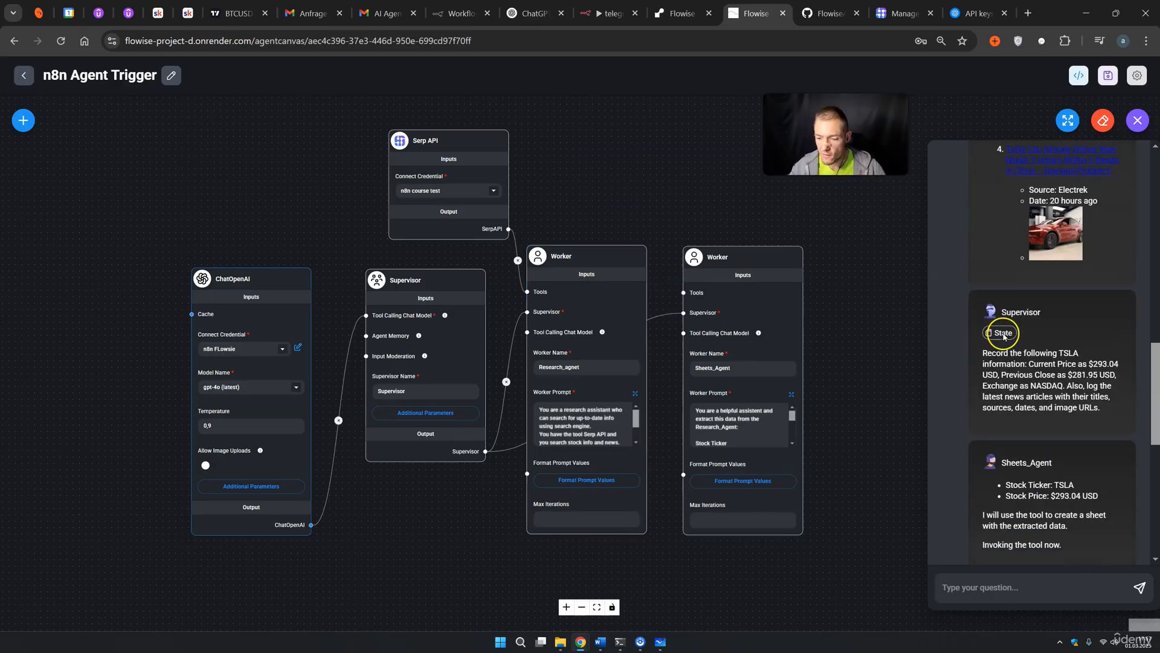
{"action": "scroll", "coordinate": [1003, 336], "scroll_direction": "down", "scroll_amount": 3}
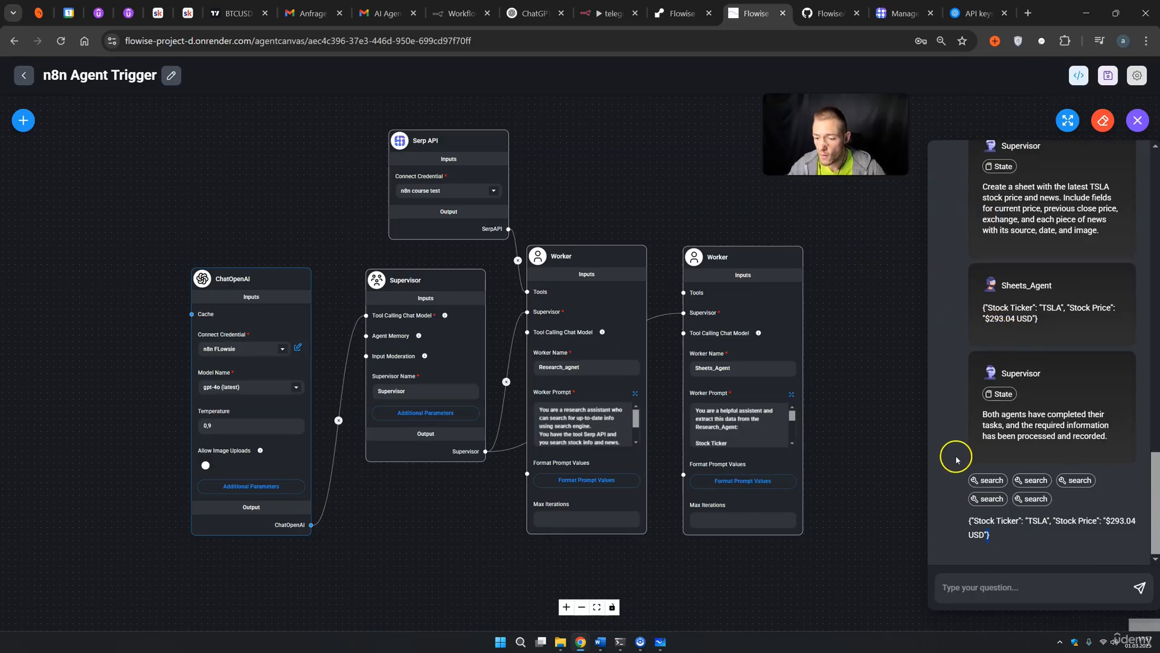
{"action": "left_click", "coordinate": [878, 349]}
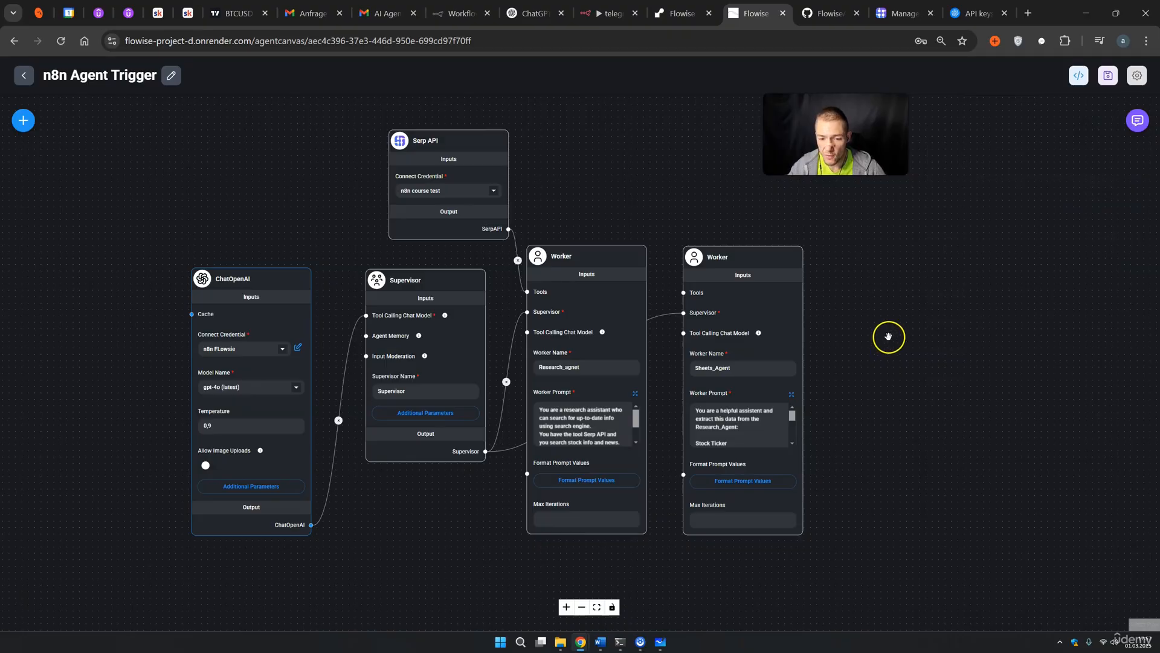
Place a Custom Tool node above Sheets_Agent, wire it to its Tools input, and create a new tool
{"action": "left_click", "coordinate": [695, 291]}
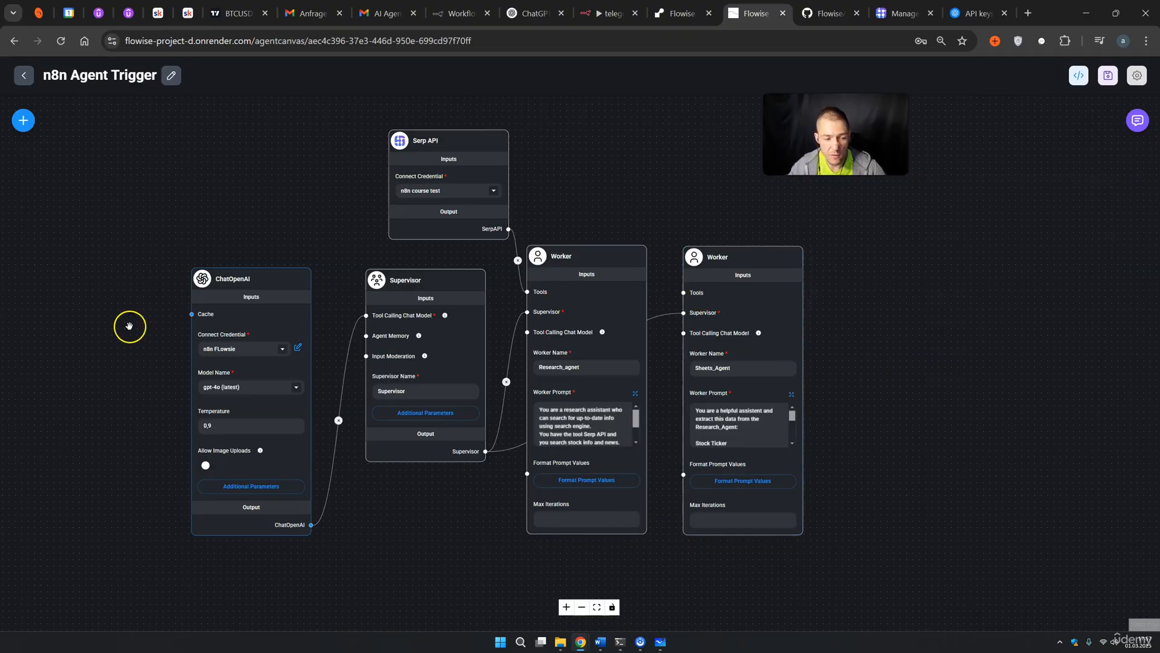
{"action": "left_click", "coordinate": [23, 120]}
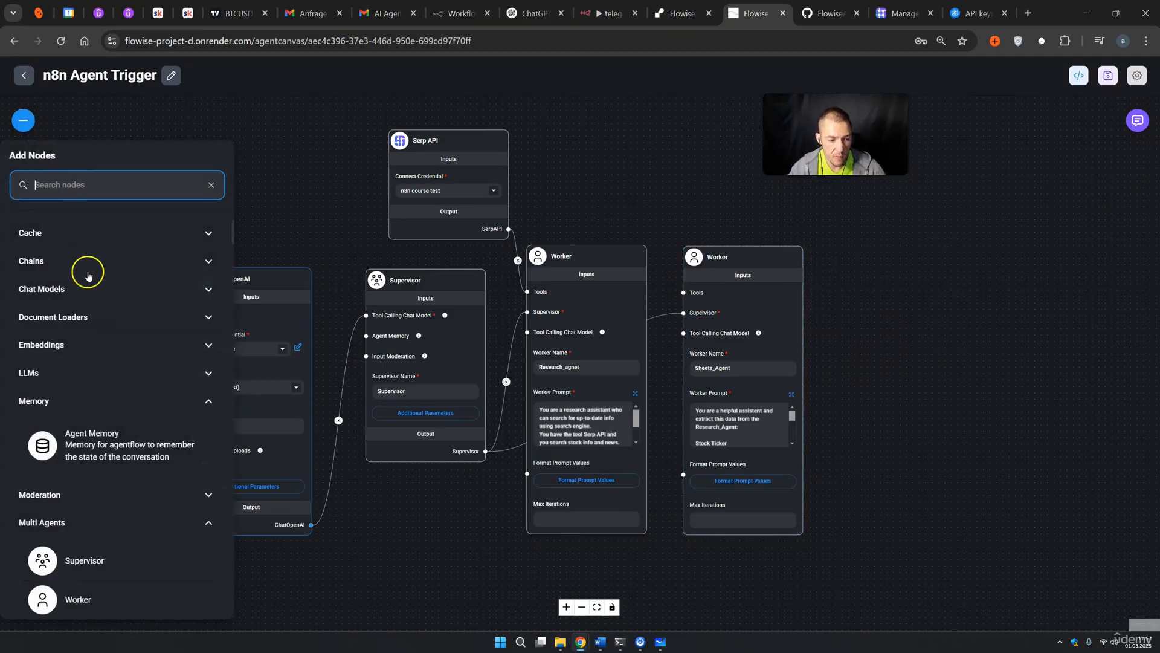
{"action": "scroll", "coordinate": [95, 315], "scroll_direction": "down", "scroll_amount": 15}
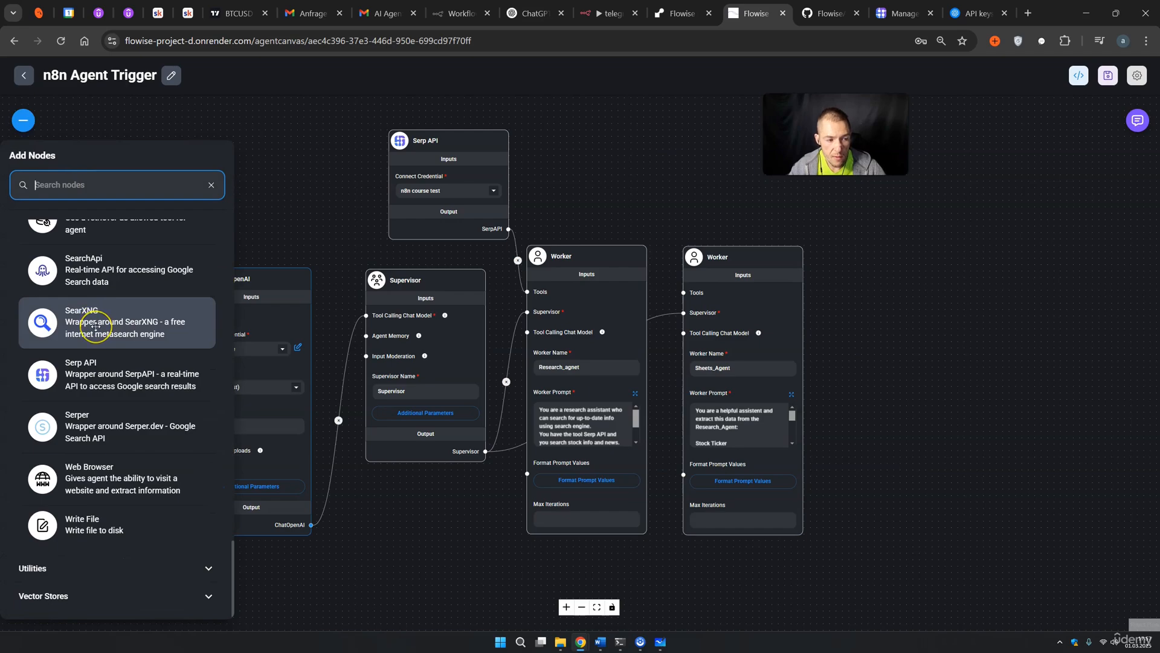
{"action": "scroll", "coordinate": [96, 320], "scroll_direction": "up", "scroll_amount": 3}
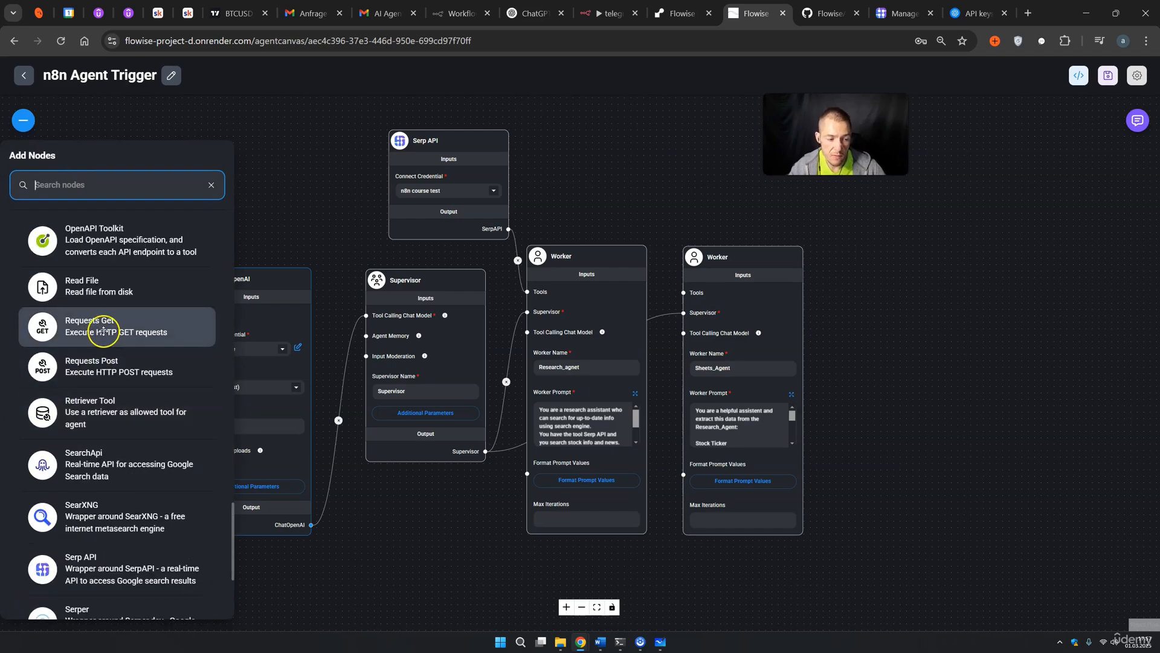
{"action": "scroll", "coordinate": [108, 329], "scroll_direction": "up", "scroll_amount": 4}
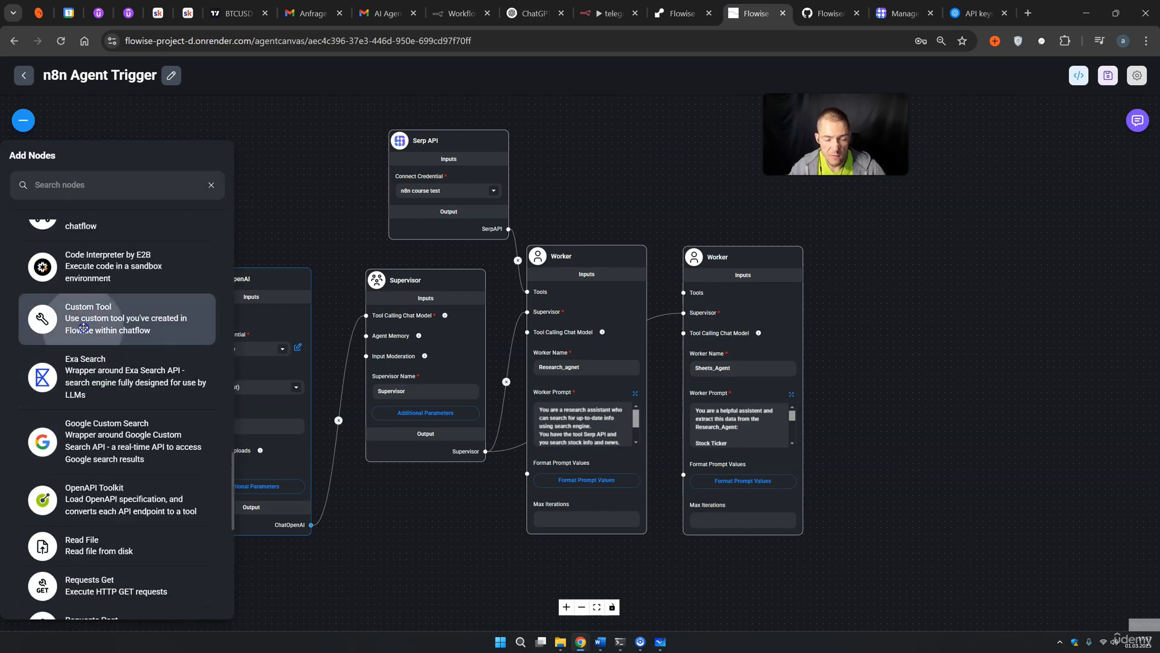
{"action": "left_click_drag", "start_coordinate": [108, 330], "coordinate": [626, 100]}
{"action": "left_click_drag", "start_coordinate": [682, 230], "coordinate": [684, 382]}
{"action": "left_click_drag", "start_coordinate": [660, 121], "coordinate": [651, 202]}
{"action": "left_click", "coordinate": [664, 235]}
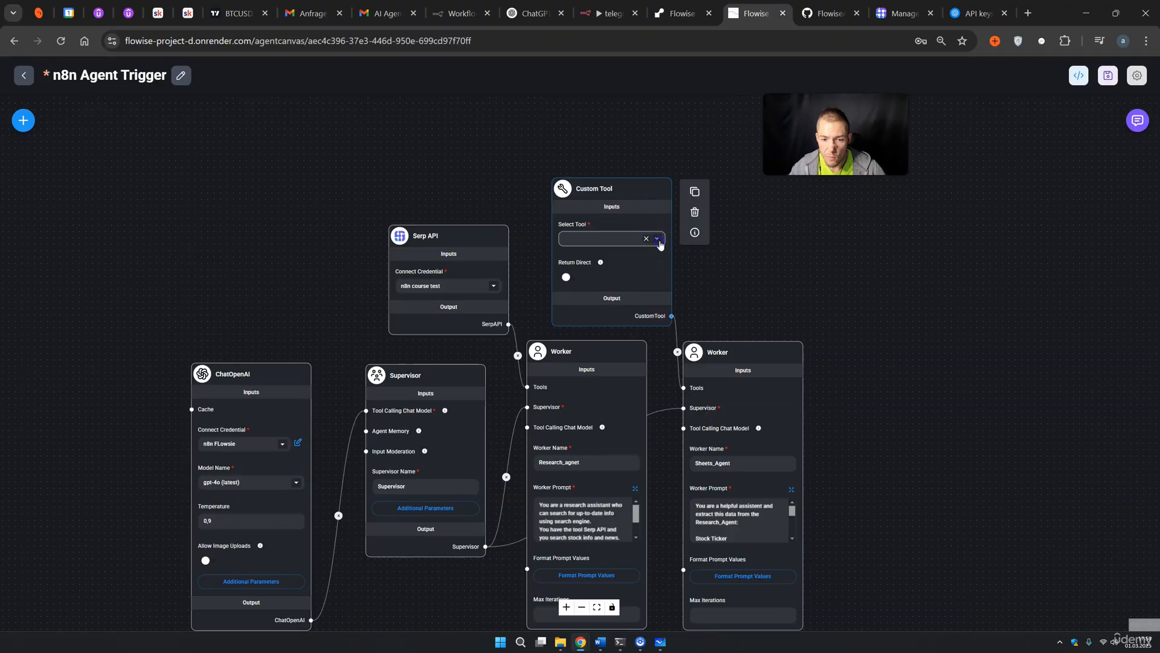
{"action": "left_click", "coordinate": [582, 290]}
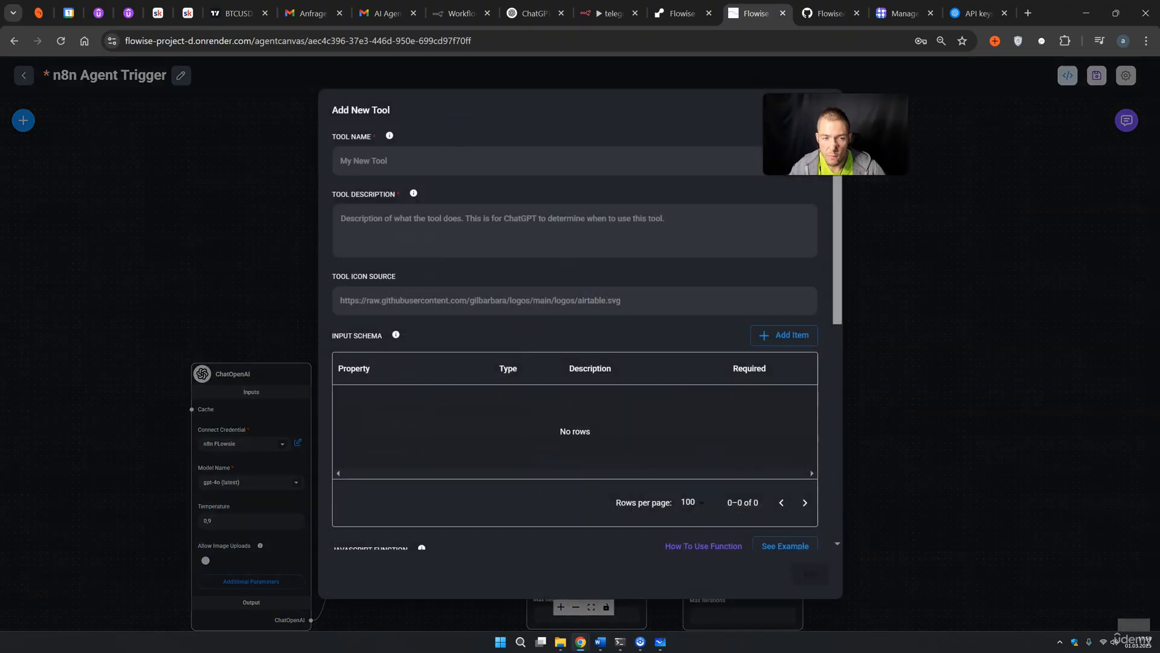
Name the tool create_sheets with description 'Use this tool to create google sheets'
{"action": "left_click", "coordinate": [371, 163]}
{"action": "type", "text": "create_sheetss"}
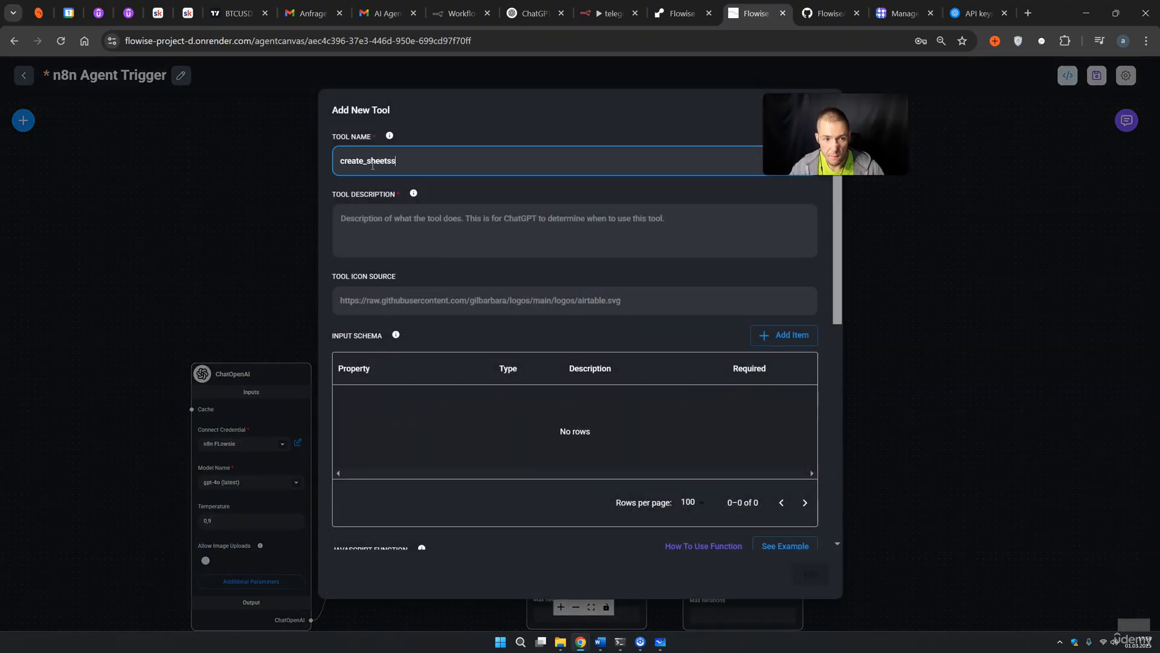
{"action": "left_click", "coordinate": [406, 162]}
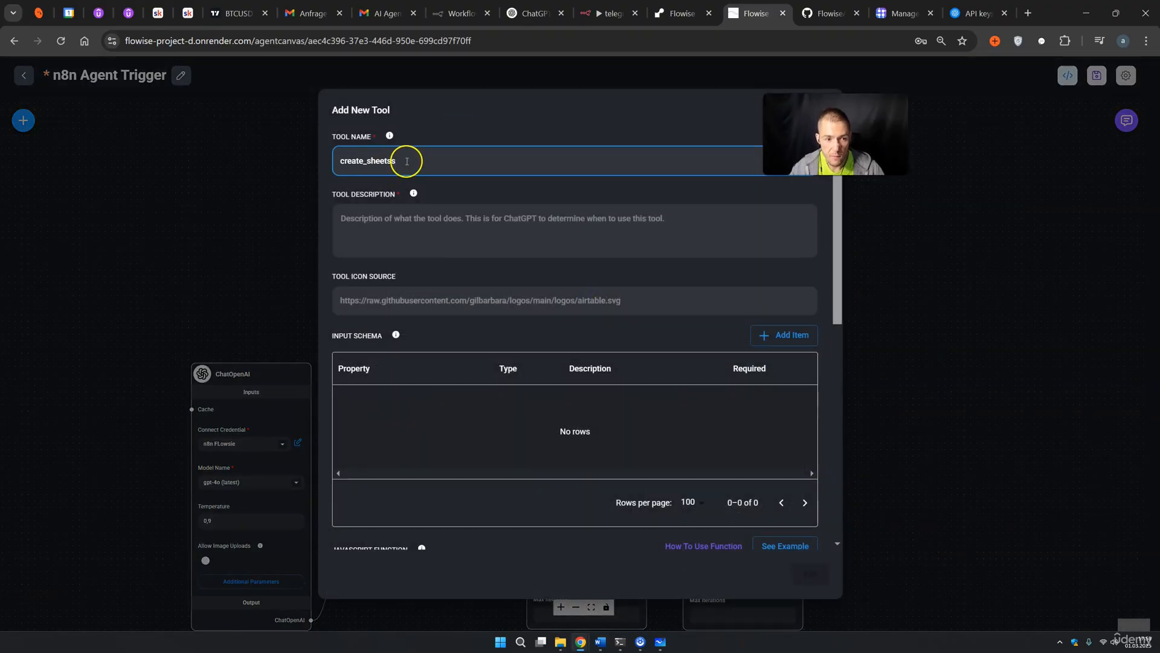
{"action": "key", "text": "Tab"}
{"action": "type", "text": "Use this tool to create google sheets"}
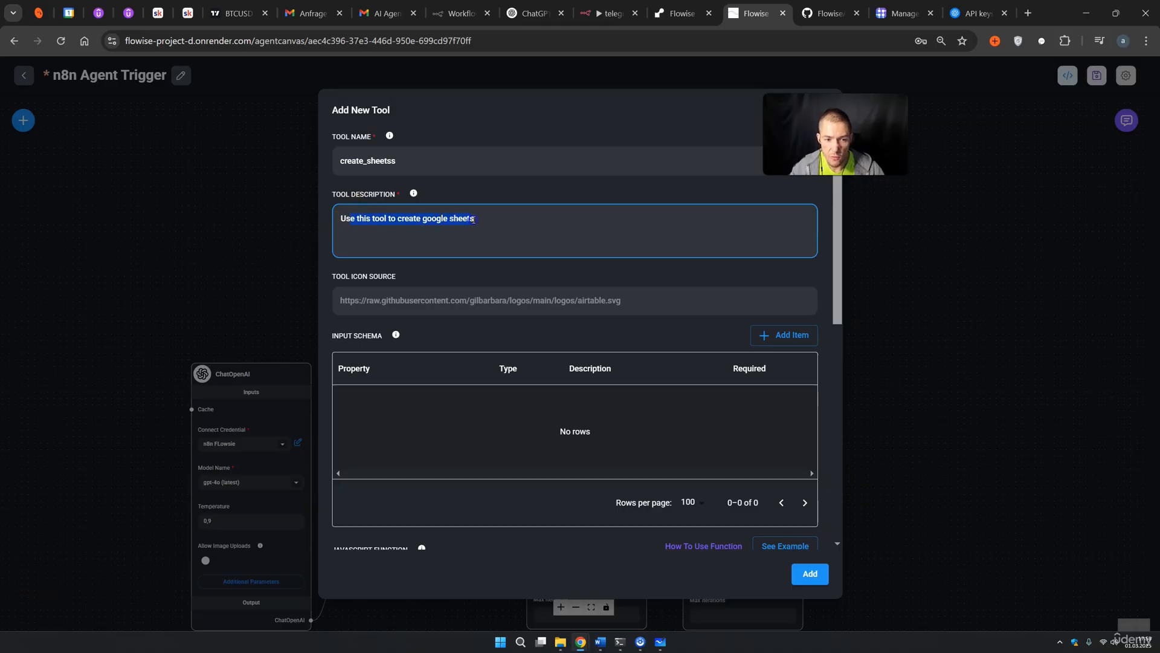
{"action": "left_click_drag", "start_coordinate": [342, 275], "coordinate": [415, 280]}
{"action": "scroll", "coordinate": [411, 281], "scroll_direction": "down", "scroll_amount": 1}
{"action": "left_click", "coordinate": [405, 288]}
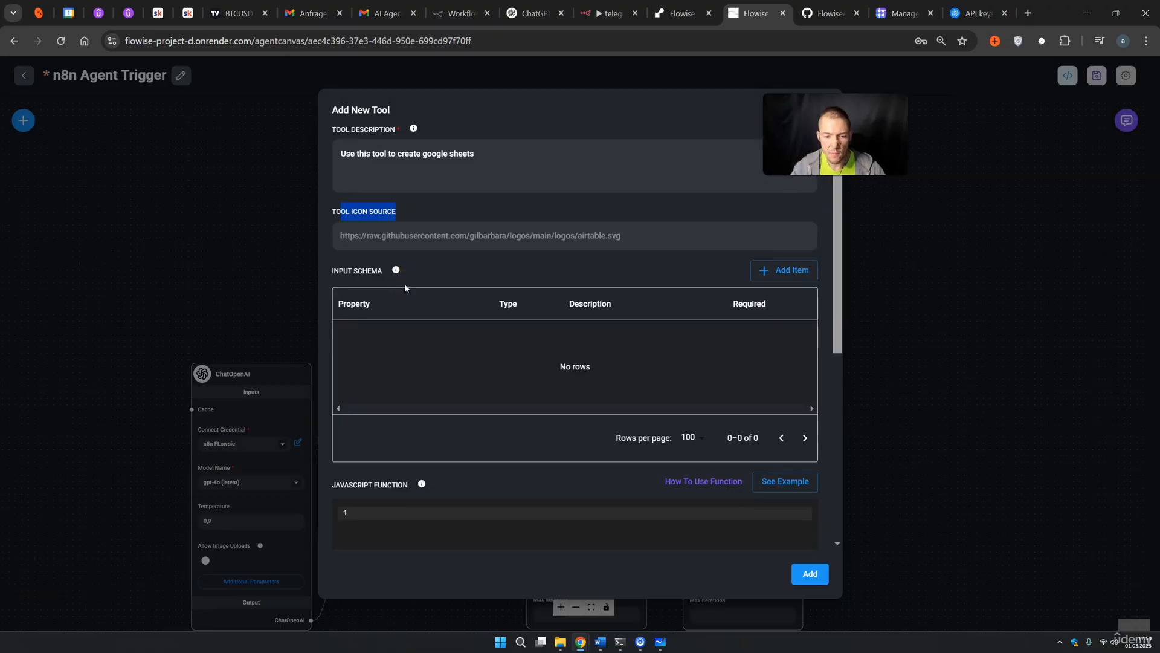
{"action": "left_click_drag", "start_coordinate": [837, 145], "coordinate": [912, 150]}
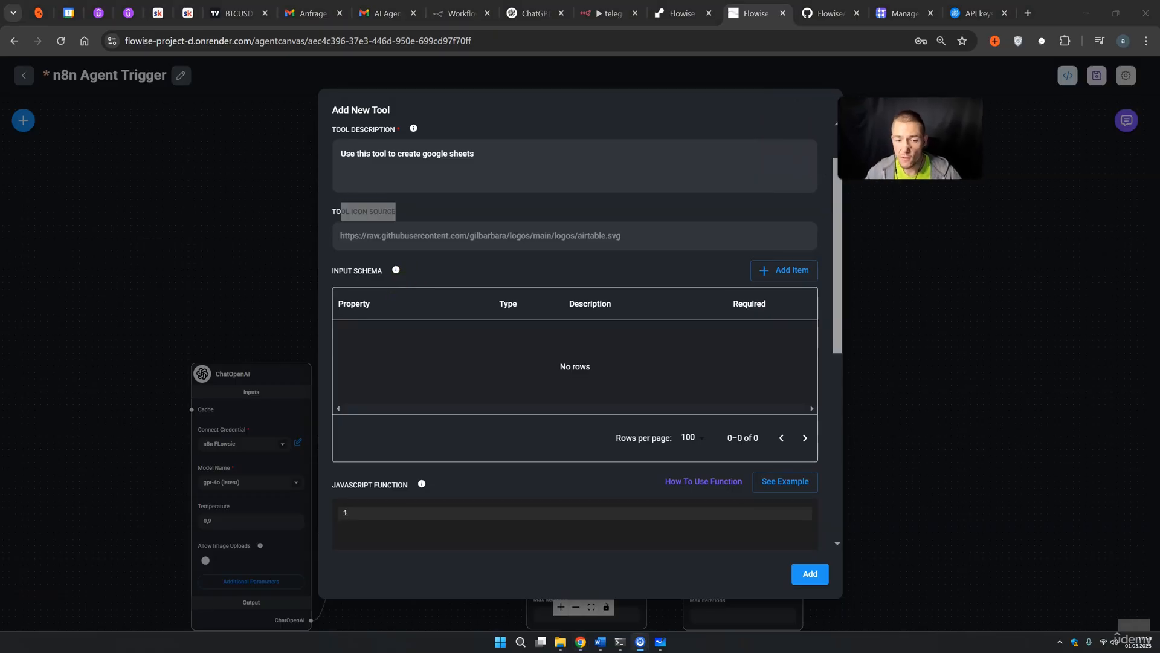
Add a required stockticker schema property of type string, described as Stock Ticker
{"action": "left_click", "coordinate": [365, 273]}
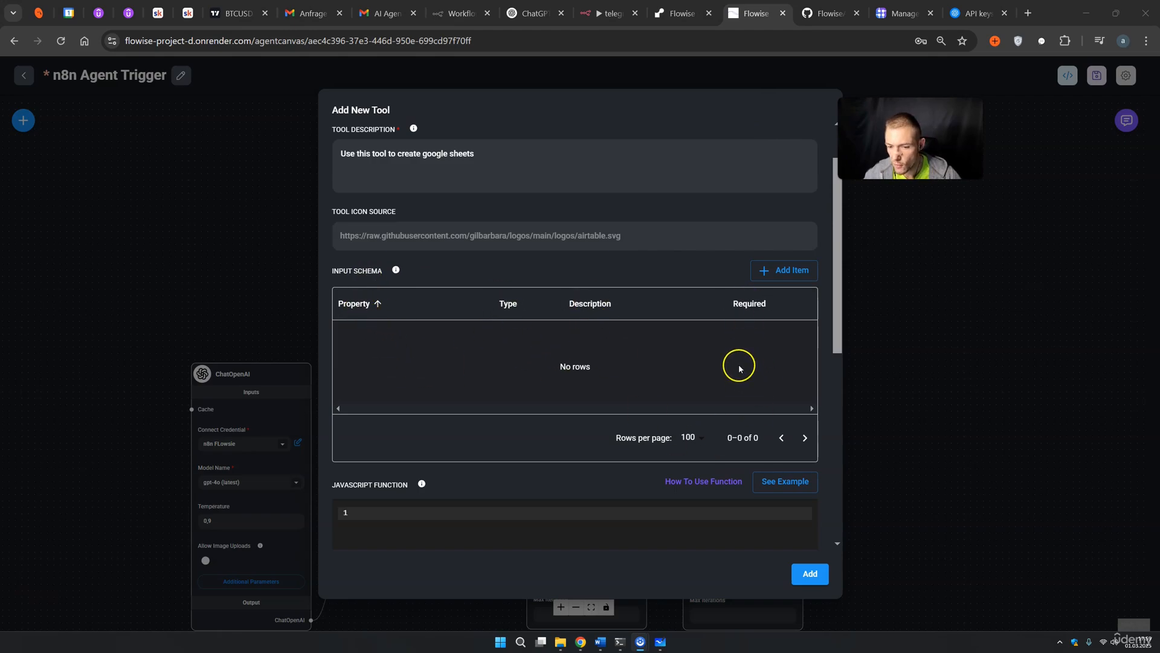
{"action": "left_click", "coordinate": [790, 272]}
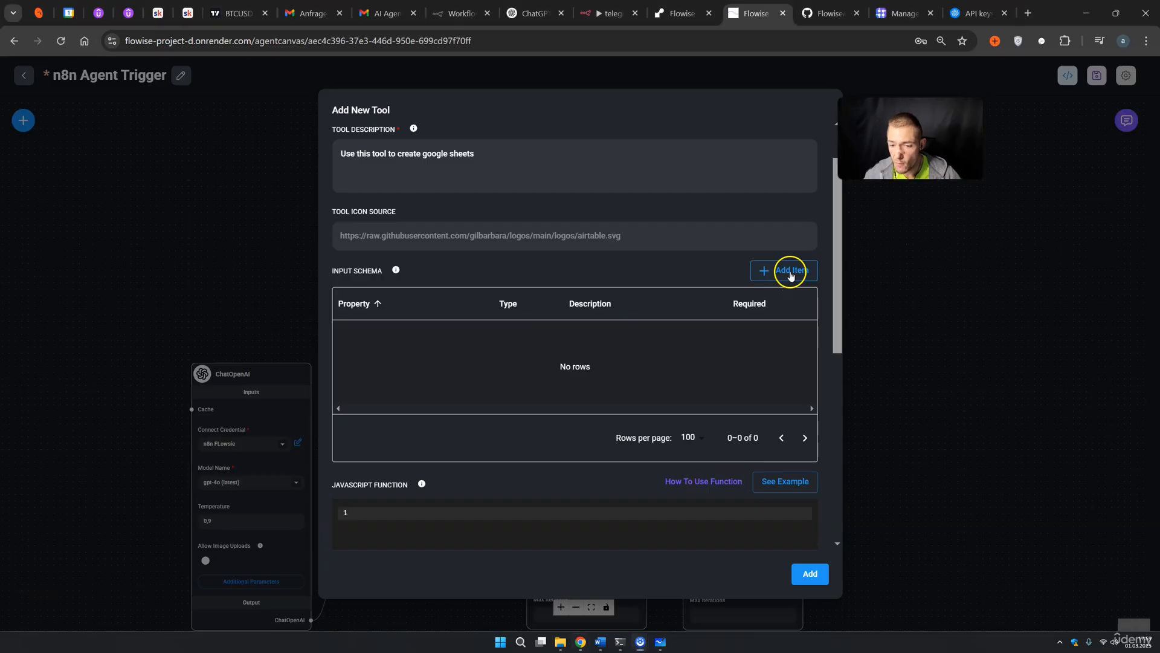
{"action": "left_click", "coordinate": [360, 337]}
{"action": "left_click", "coordinate": [359, 335]}
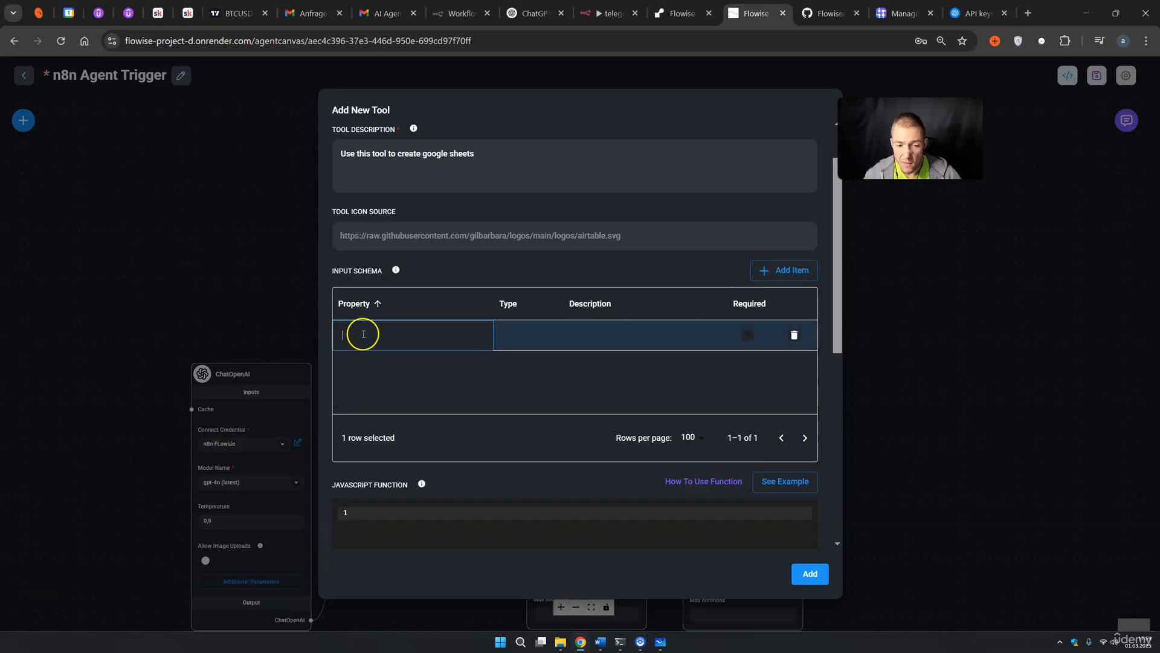
{"action": "type", "text": "sto"}
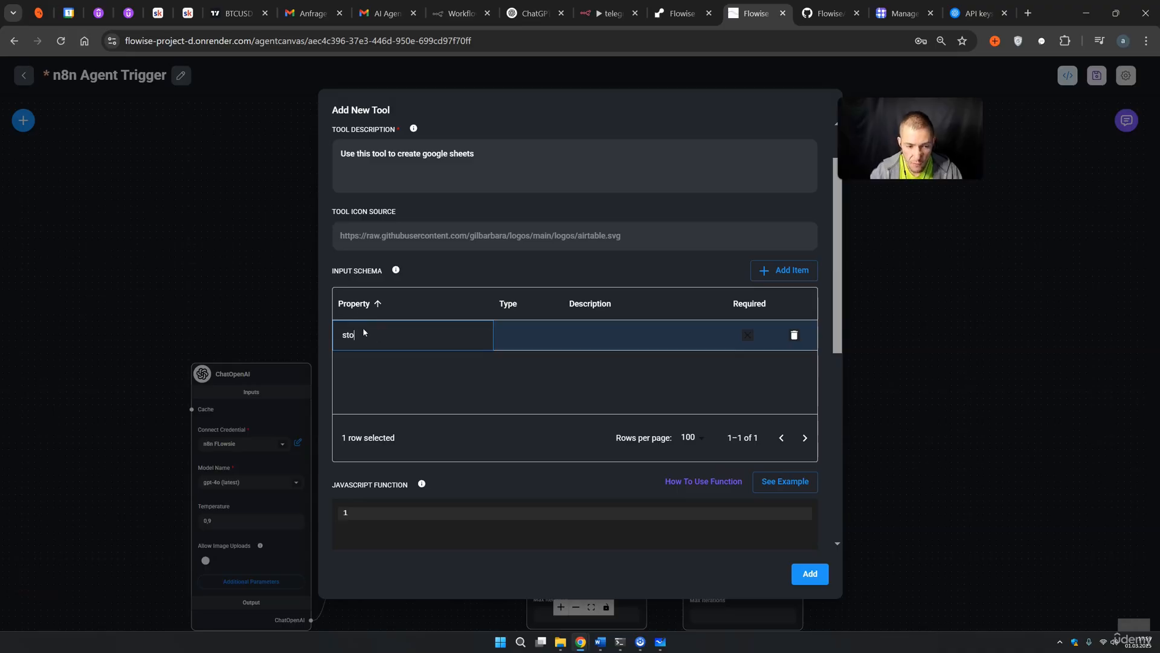
{"action": "type", "text": "ckticker"}
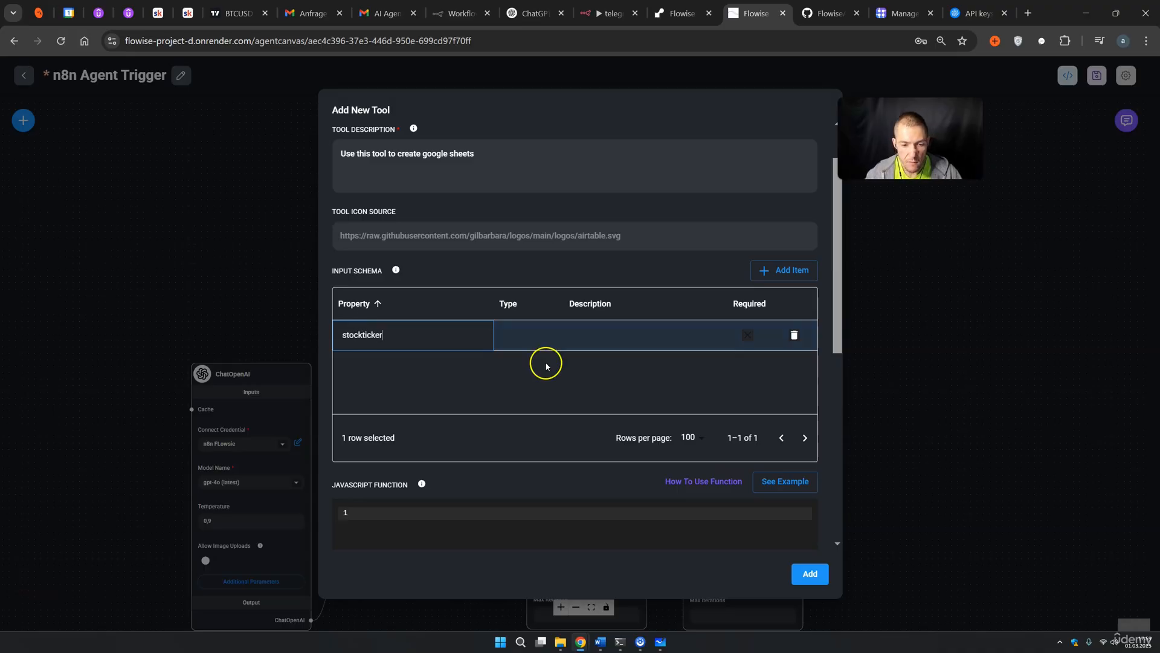
{"action": "left_click", "coordinate": [522, 343]}
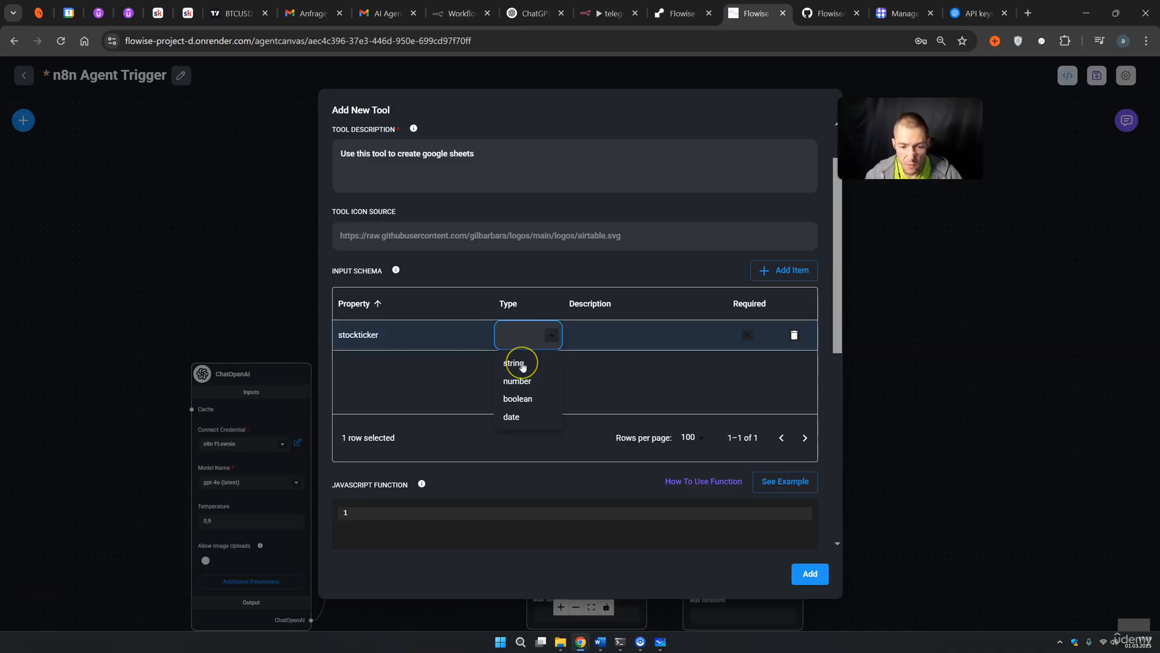
{"action": "left_click", "coordinate": [522, 364]}
{"action": "left_click", "coordinate": [589, 336]}
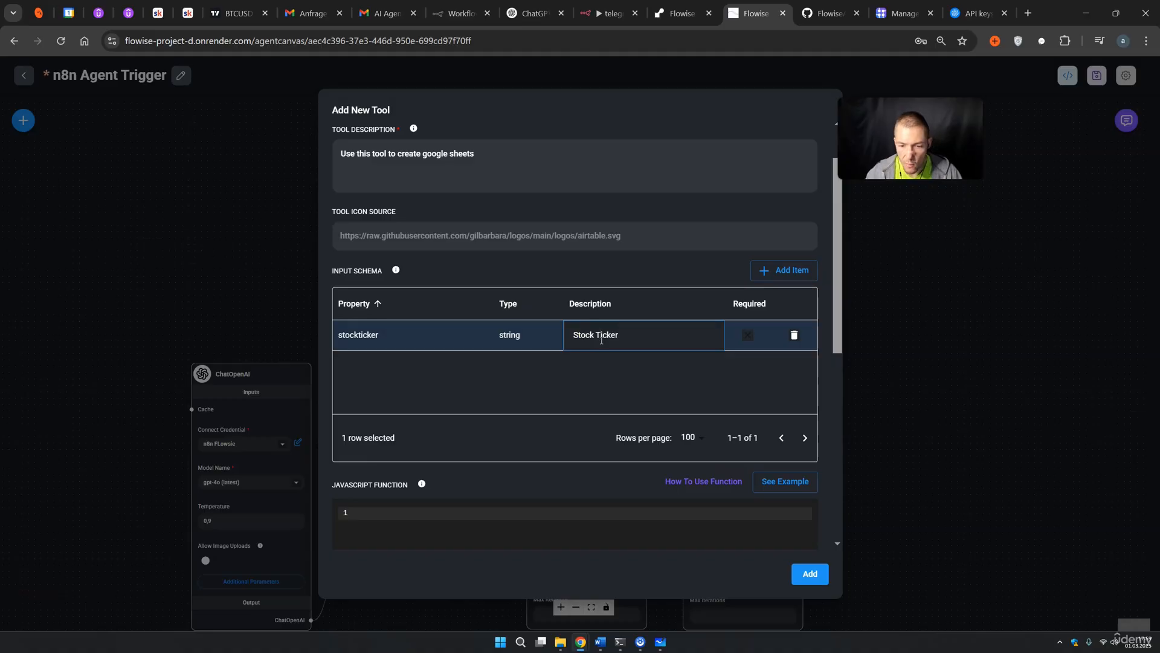
{"action": "left_click", "coordinate": [753, 339]}
{"action": "left_click", "coordinate": [750, 336]}
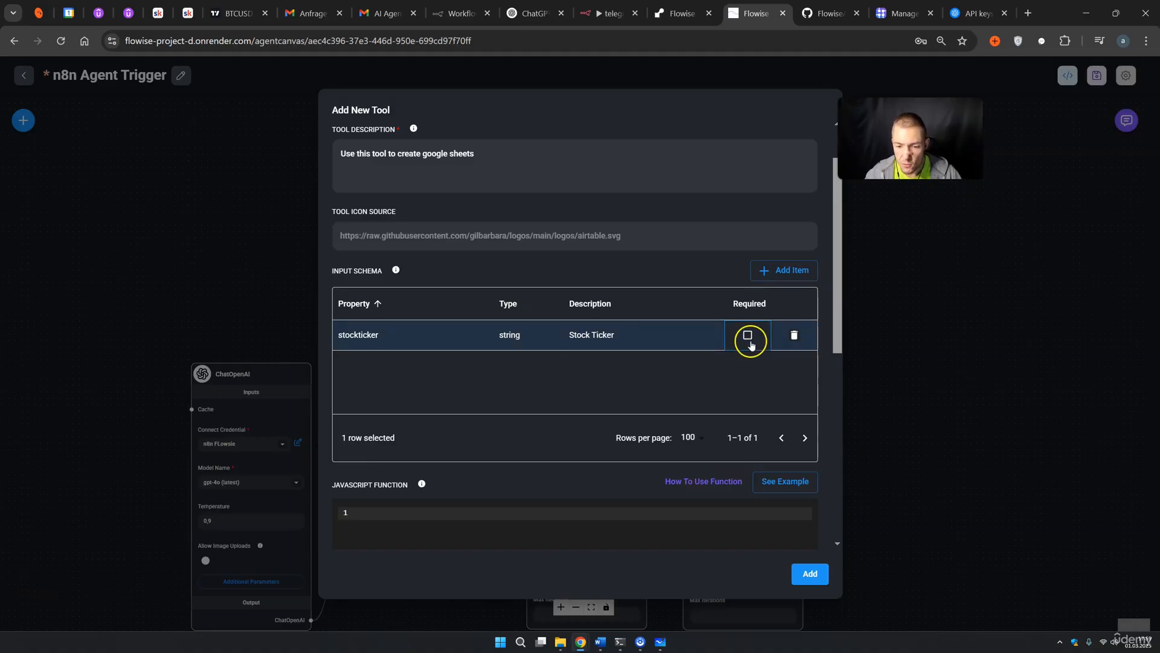
Add a required price schema property of type number, described as Price
{"action": "left_click", "coordinate": [780, 270]}
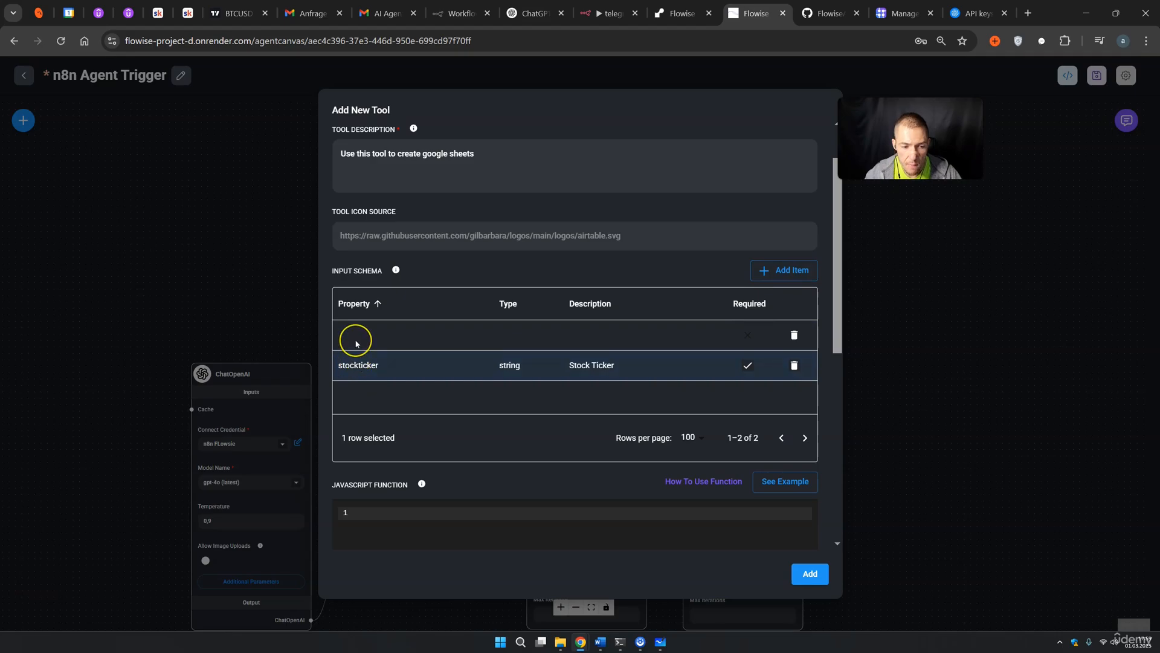
{"action": "double_click", "coordinate": [357, 336]}
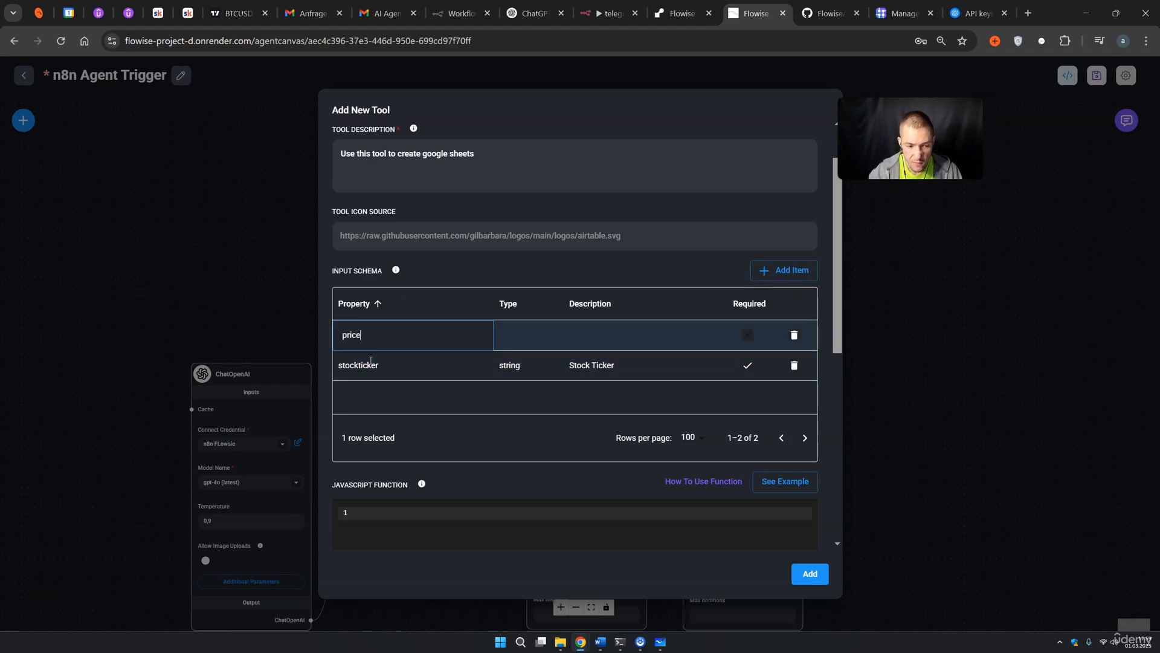
{"action": "double_click", "coordinate": [508, 335]}
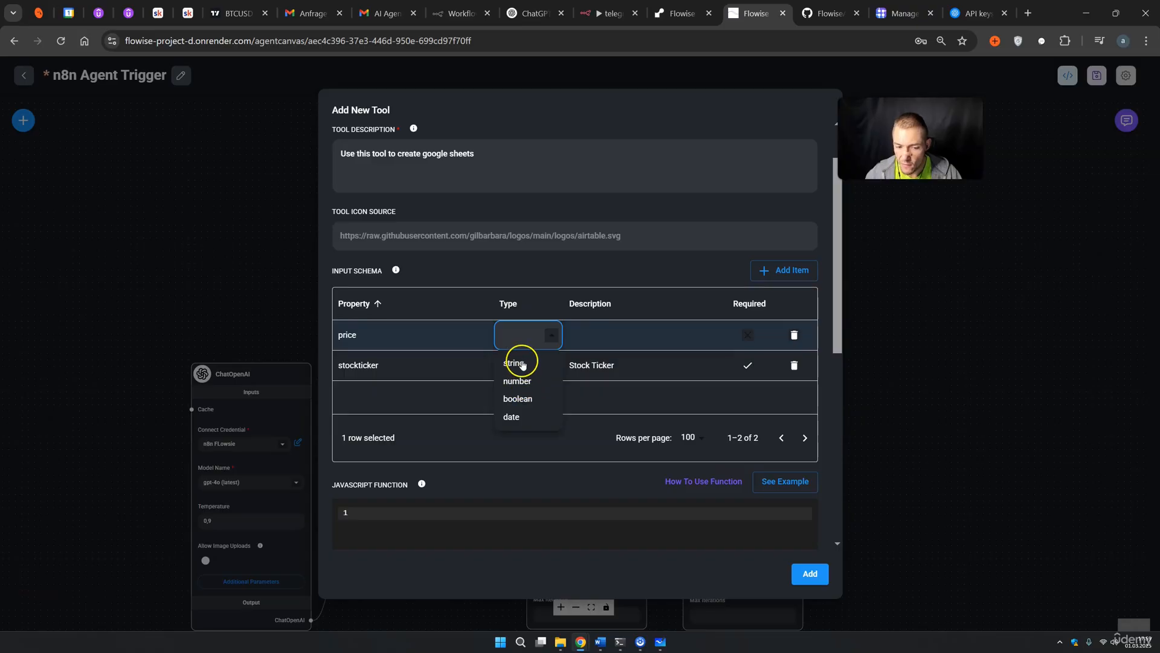
{"action": "left_click", "coordinate": [525, 380]}
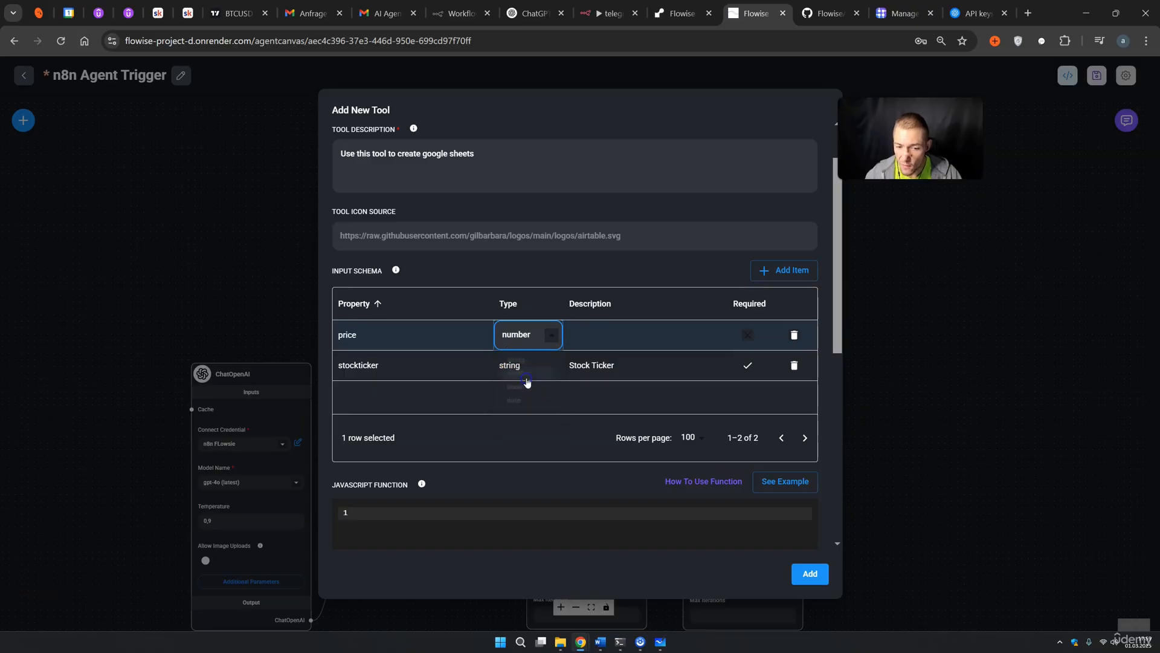
{"action": "double_click", "coordinate": [584, 343]}
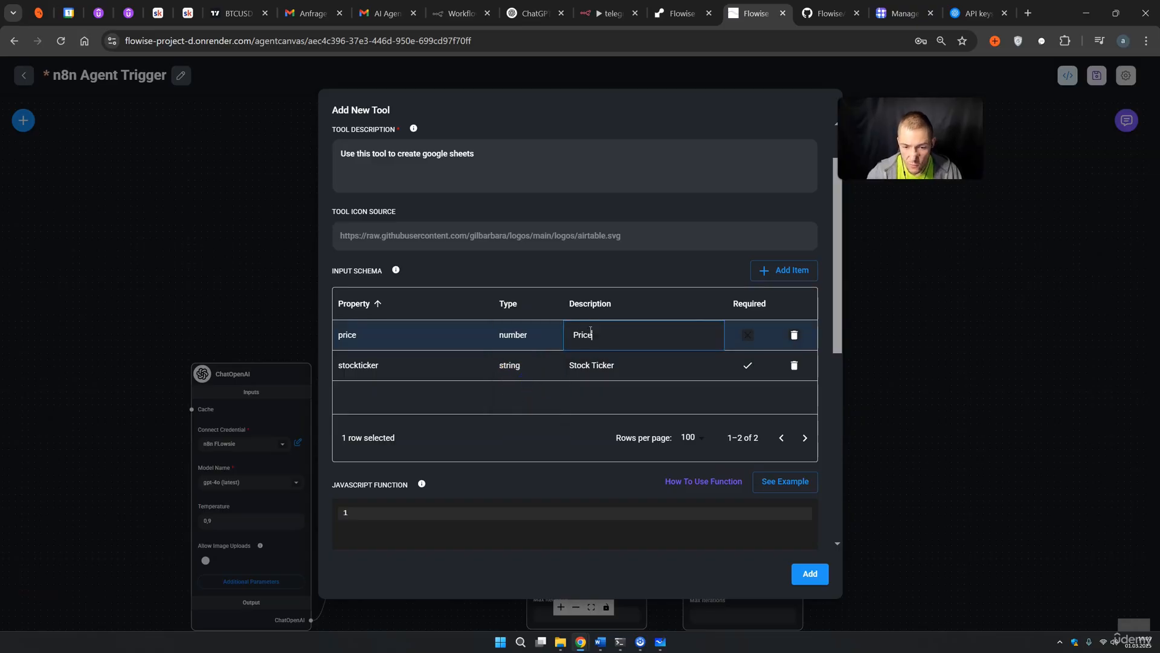
{"action": "left_click", "coordinate": [748, 338]}
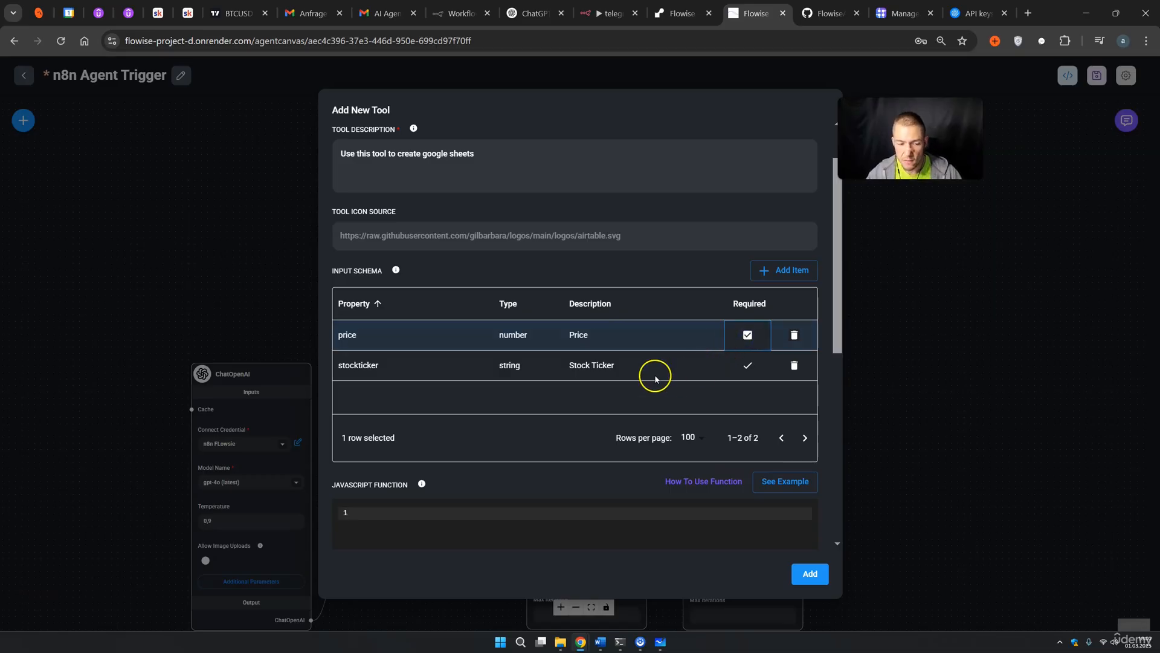
{"action": "scroll", "coordinate": [609, 380], "scroll_direction": "down", "scroll_amount": 2}
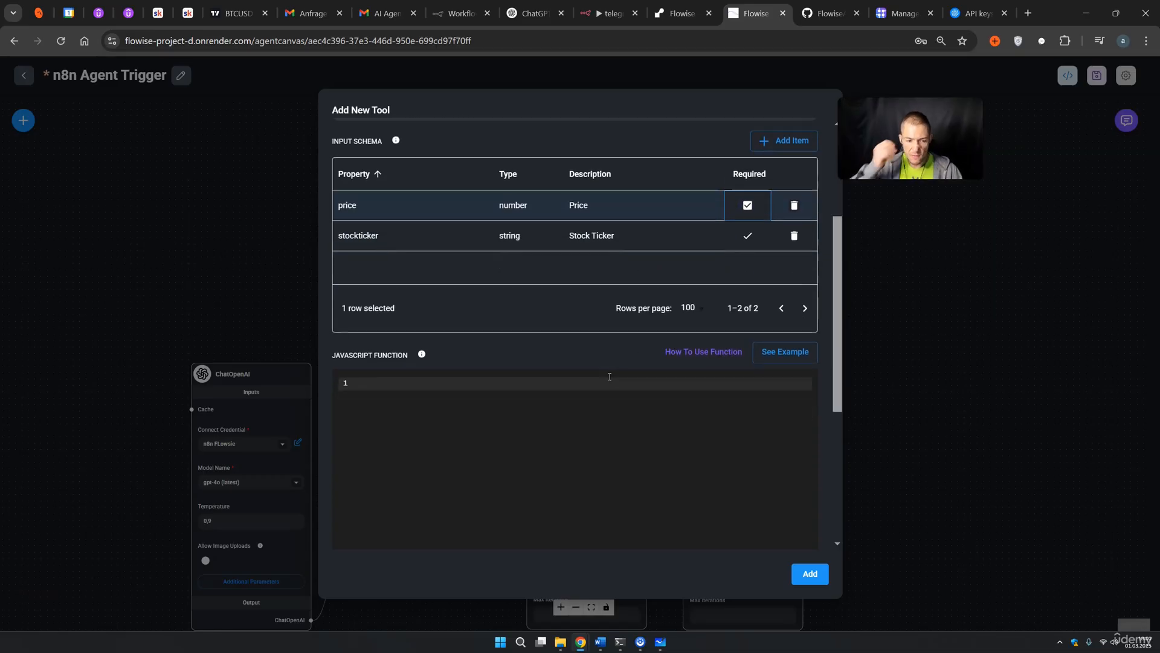
Fill the JavaScript function with the example Open-Meteo weather code and review its comments
{"action": "scroll", "coordinate": [589, 371], "scroll_direction": "down", "scroll_amount": 2}
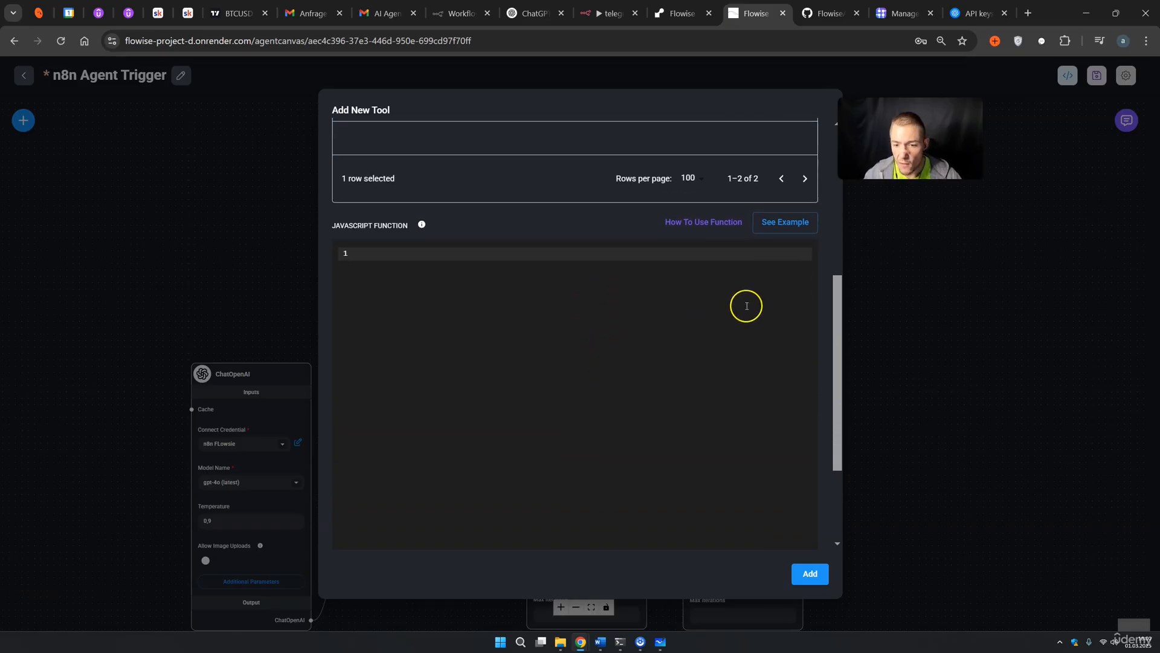
{"action": "left_click", "coordinate": [785, 222]}
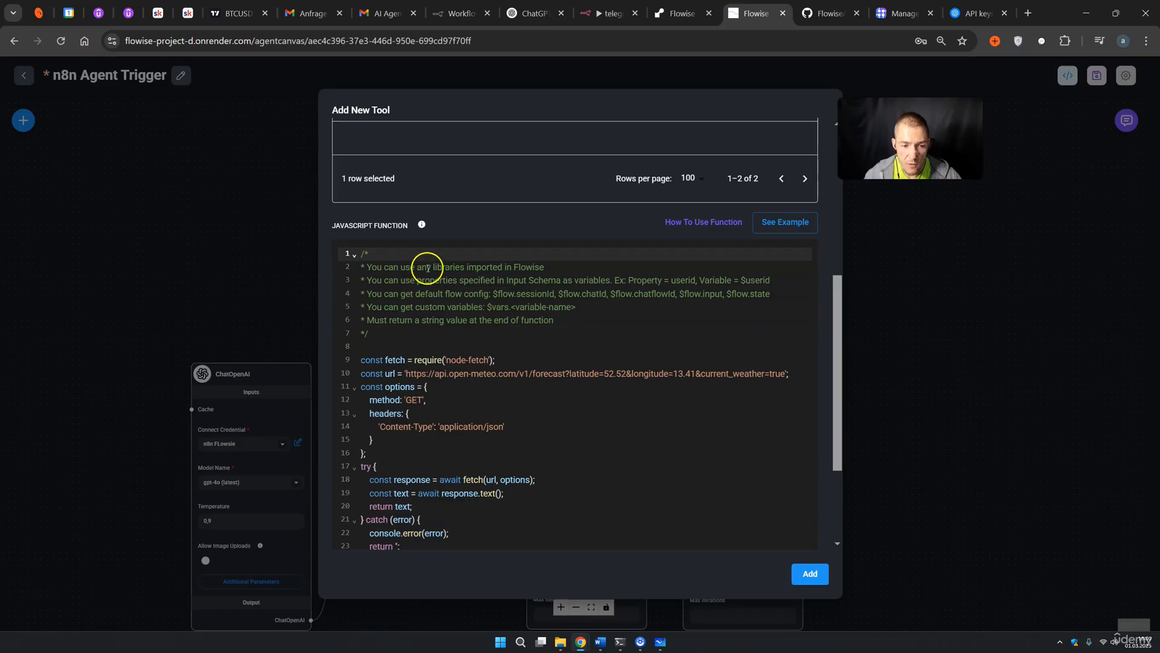
{"action": "left_click_drag", "start_coordinate": [437, 267], "coordinate": [463, 278]}
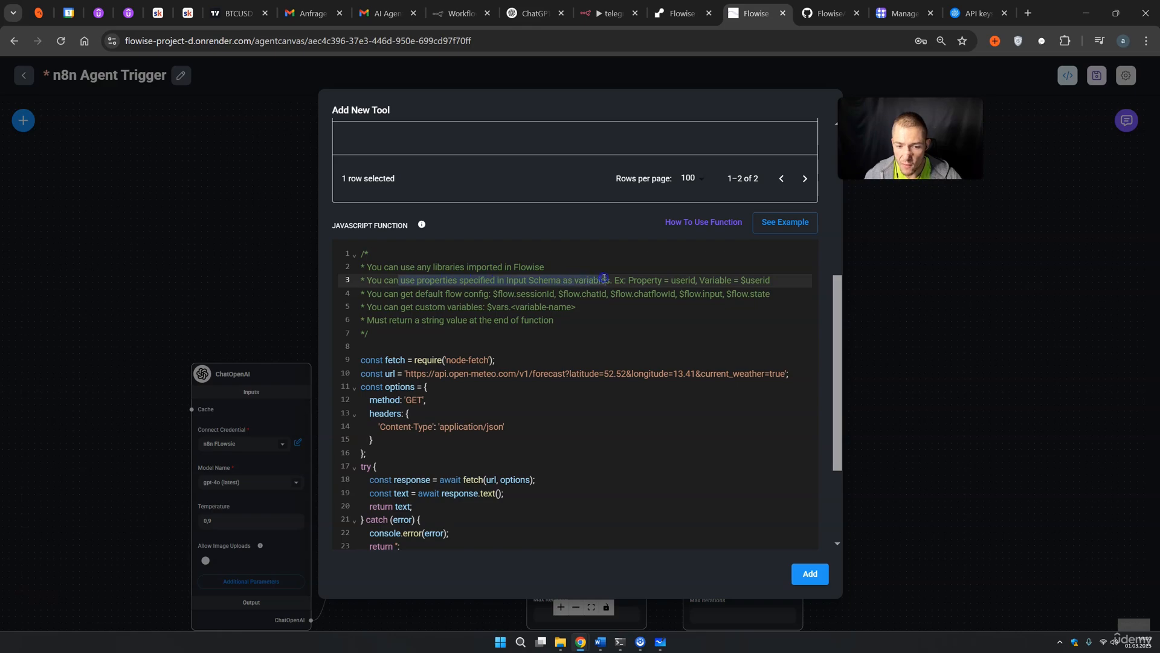
{"action": "left_click_drag", "start_coordinate": [385, 294], "coordinate": [459, 295]}
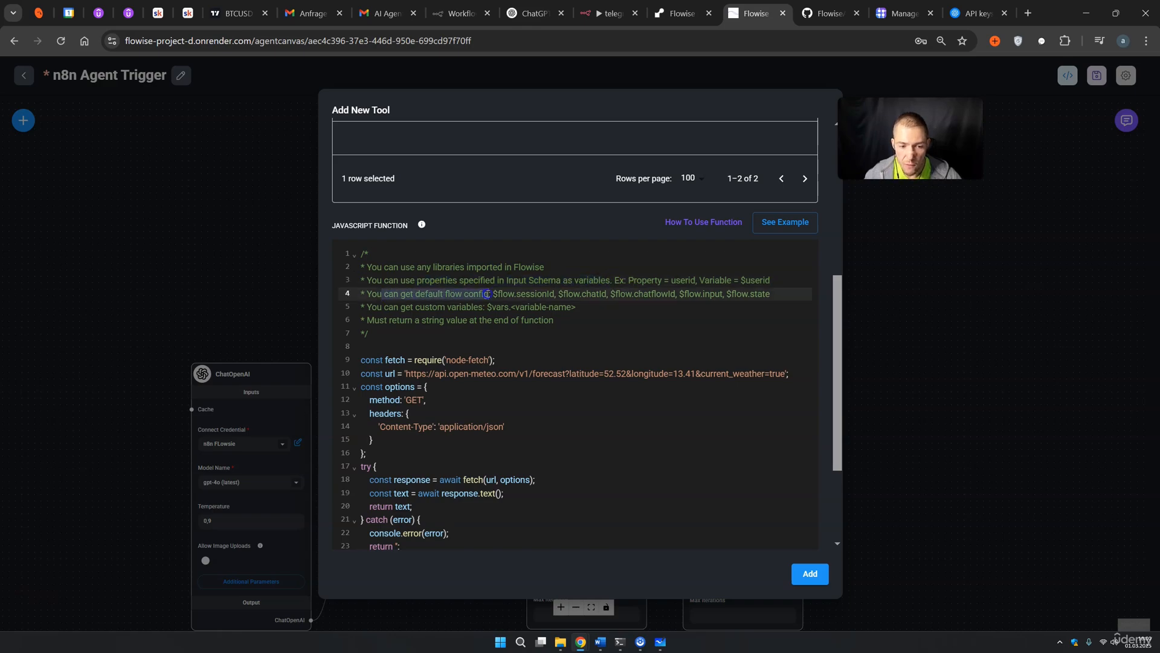
{"action": "left_click_drag", "start_coordinate": [378, 307], "coordinate": [446, 307]}
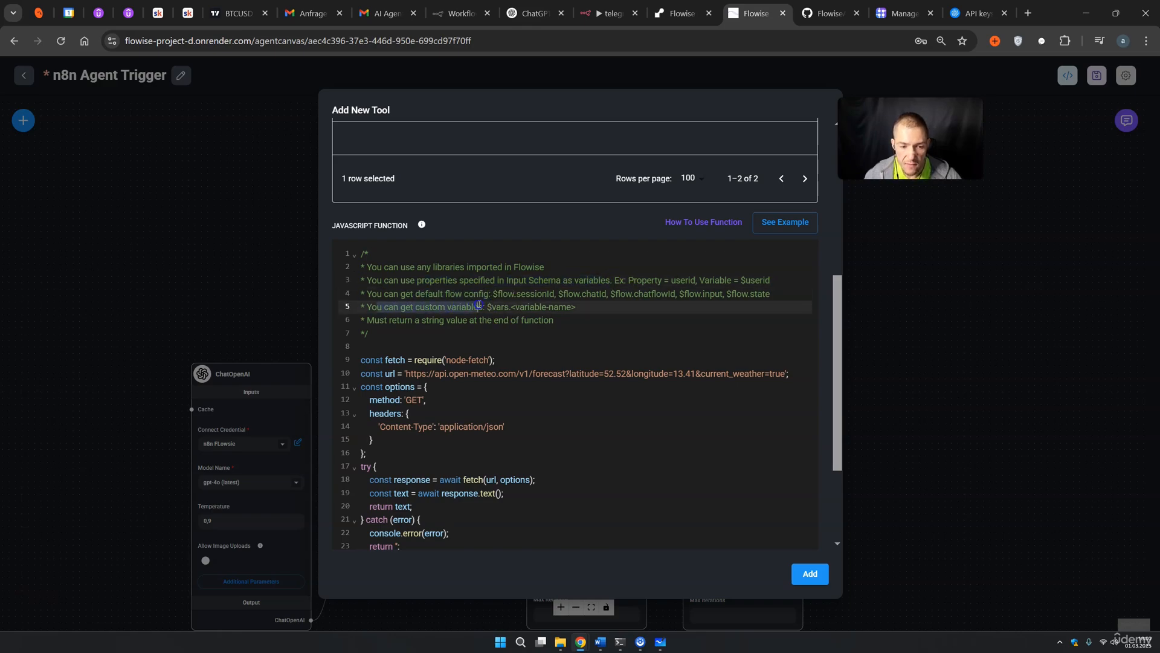
{"action": "left_click_drag", "start_coordinate": [376, 321], "coordinate": [402, 321]}
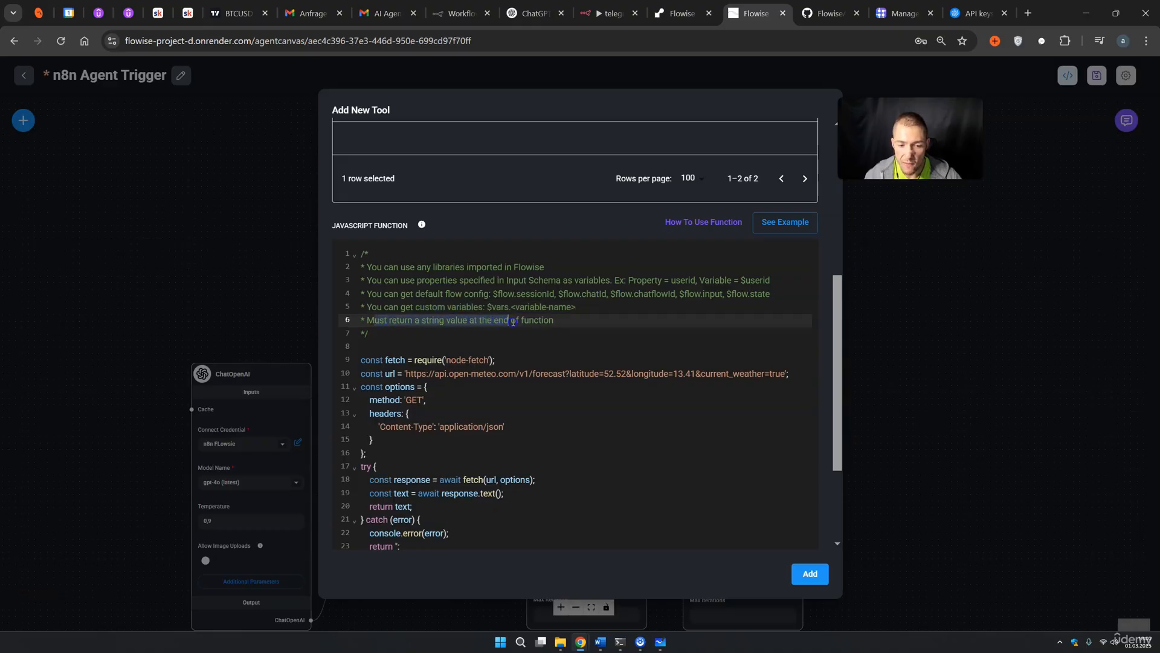
{"action": "scroll", "coordinate": [520, 367], "scroll_direction": "down", "scroll_amount": 1}
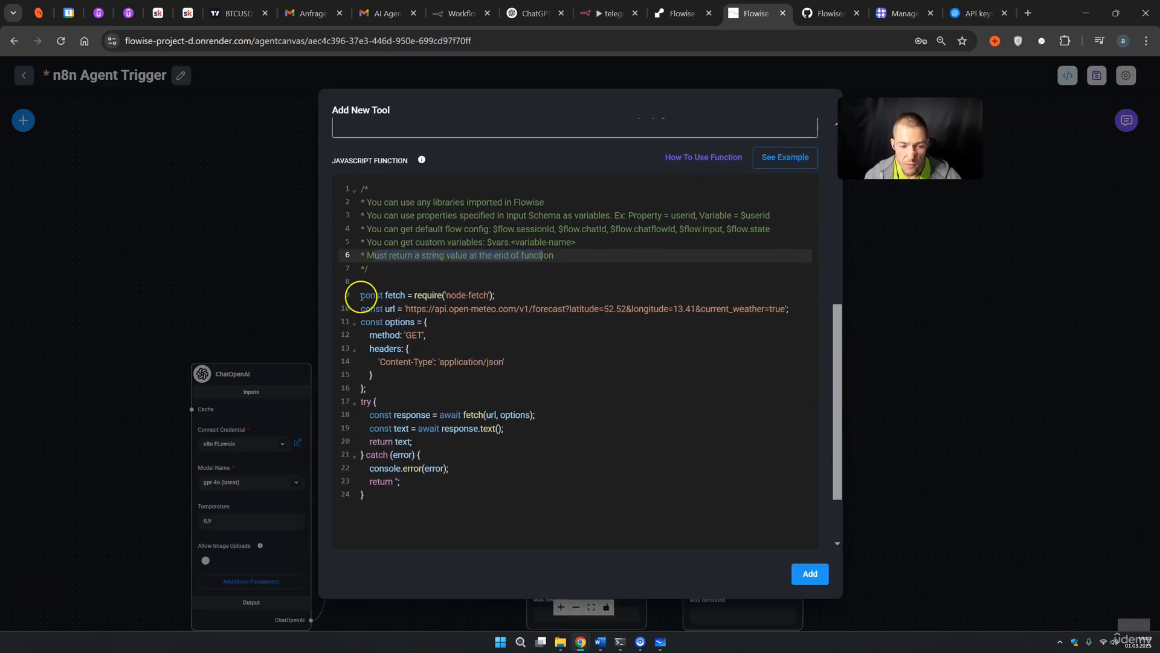
{"action": "left_click_drag", "start_coordinate": [358, 296], "coordinate": [459, 468]}
{"action": "left_click", "coordinate": [512, 511]}
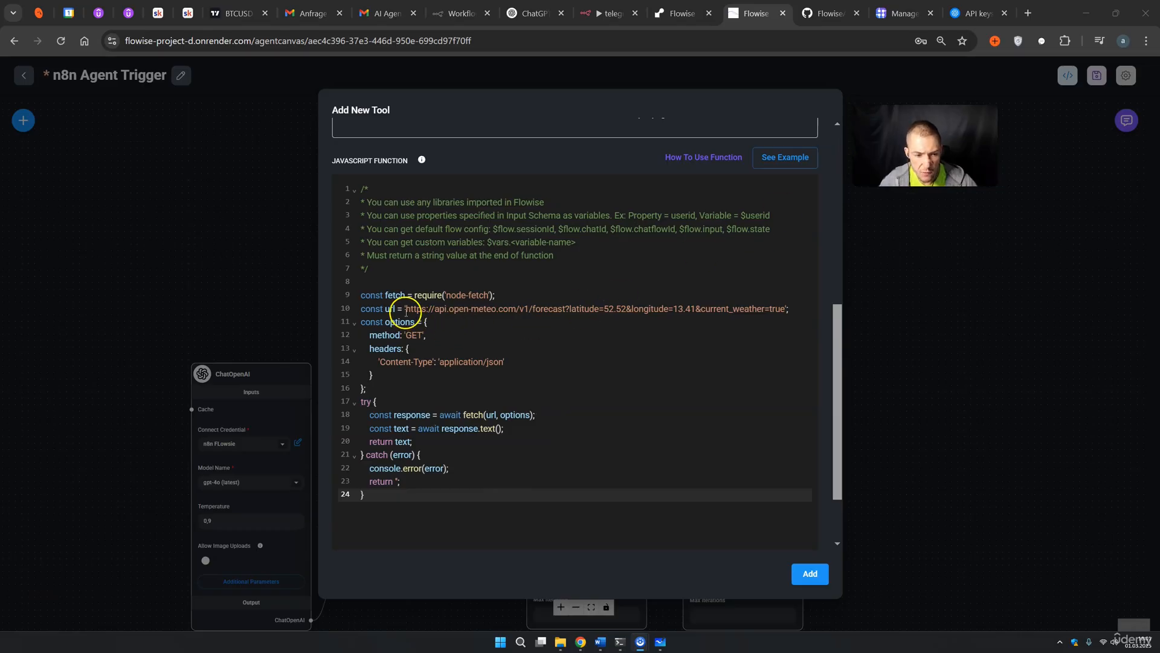
Inspect the example request URL and GET method, then select the example code for copying
{"action": "left_click_drag", "start_coordinate": [406, 311], "coordinate": [695, 309]}
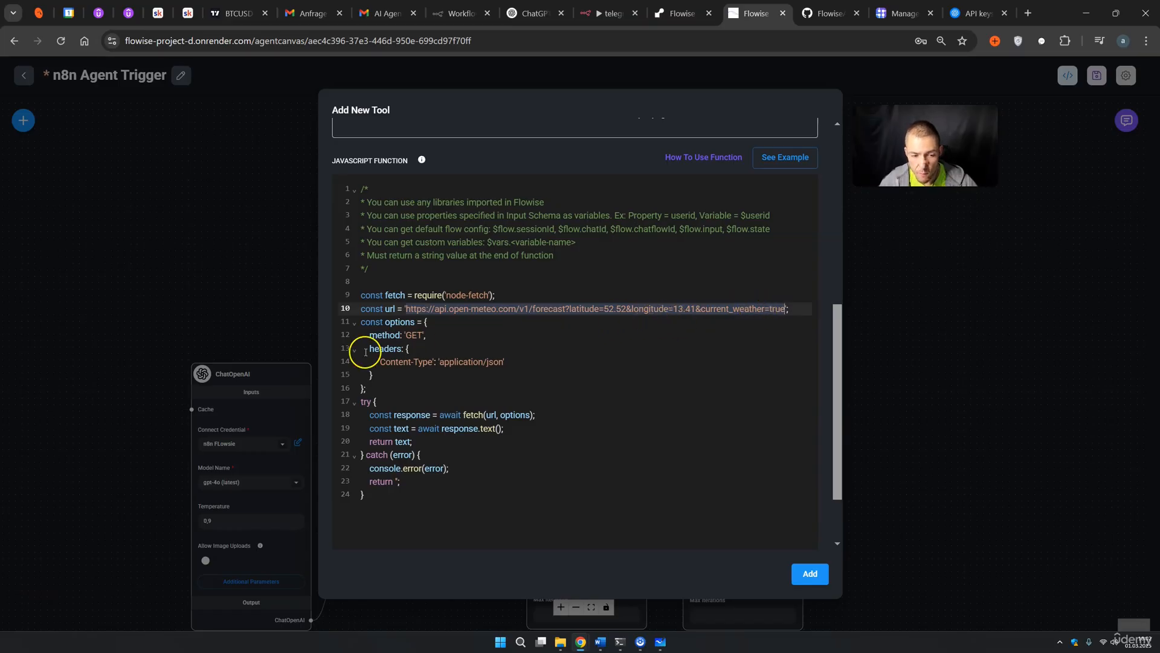
{"action": "double_click", "coordinate": [414, 334]}
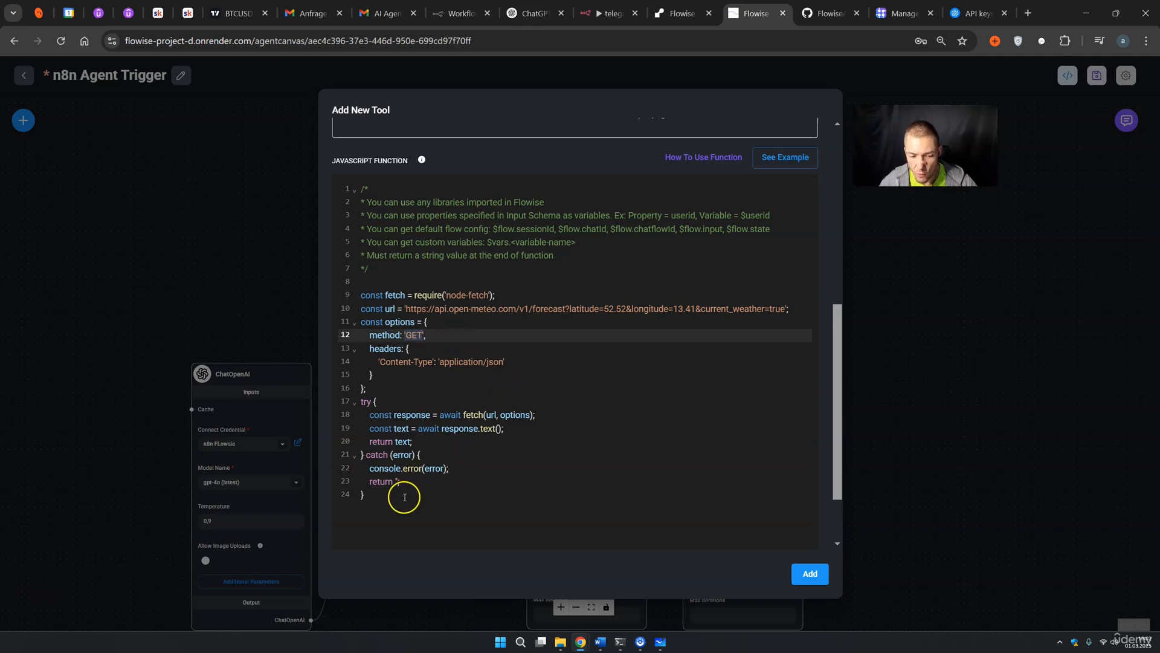
{"action": "left_click_drag", "start_coordinate": [357, 494], "coordinate": [350, 188]}
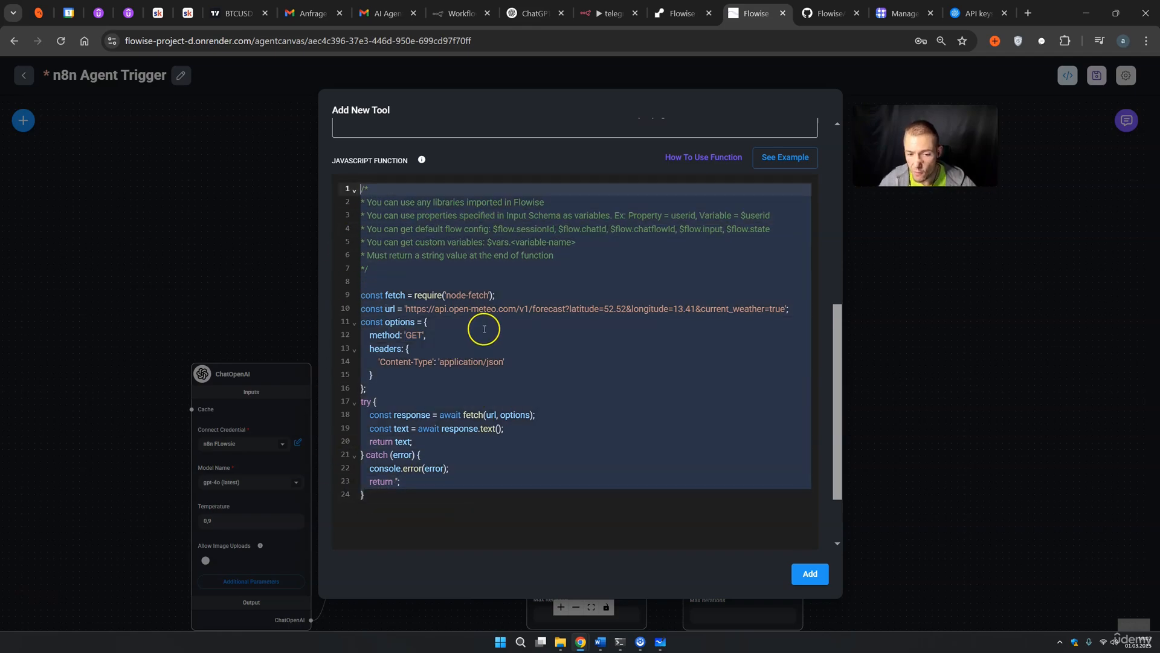
{"action": "left_click", "coordinate": [542, 287]}
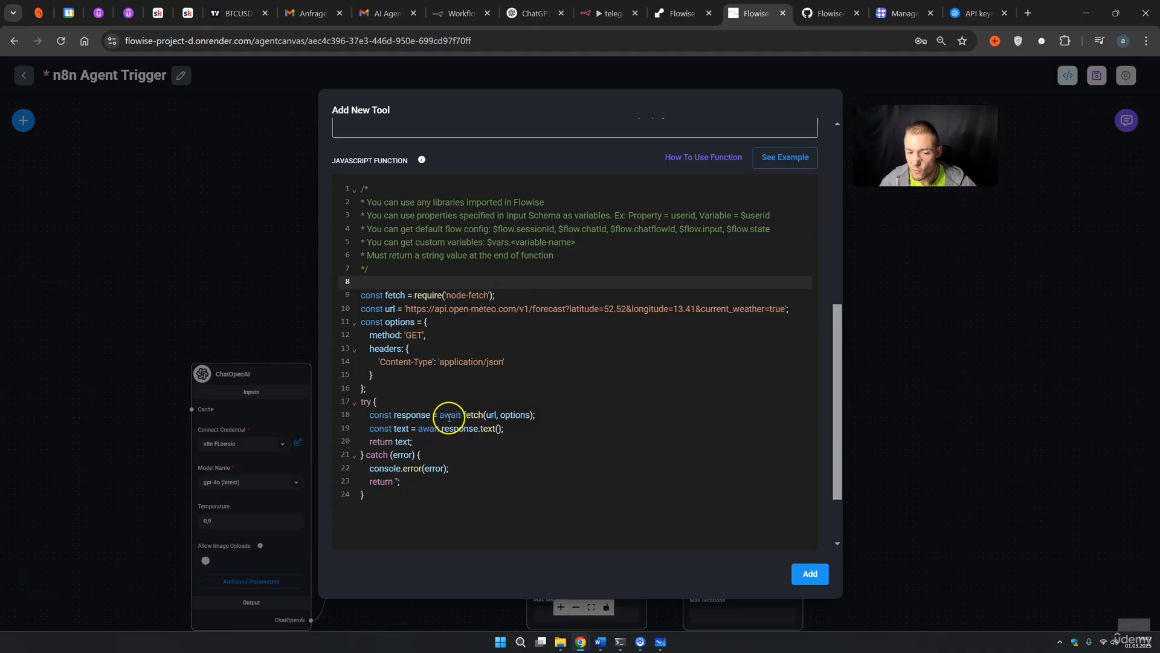
{"action": "left_click_drag", "start_coordinate": [357, 494], "coordinate": [335, 186]}
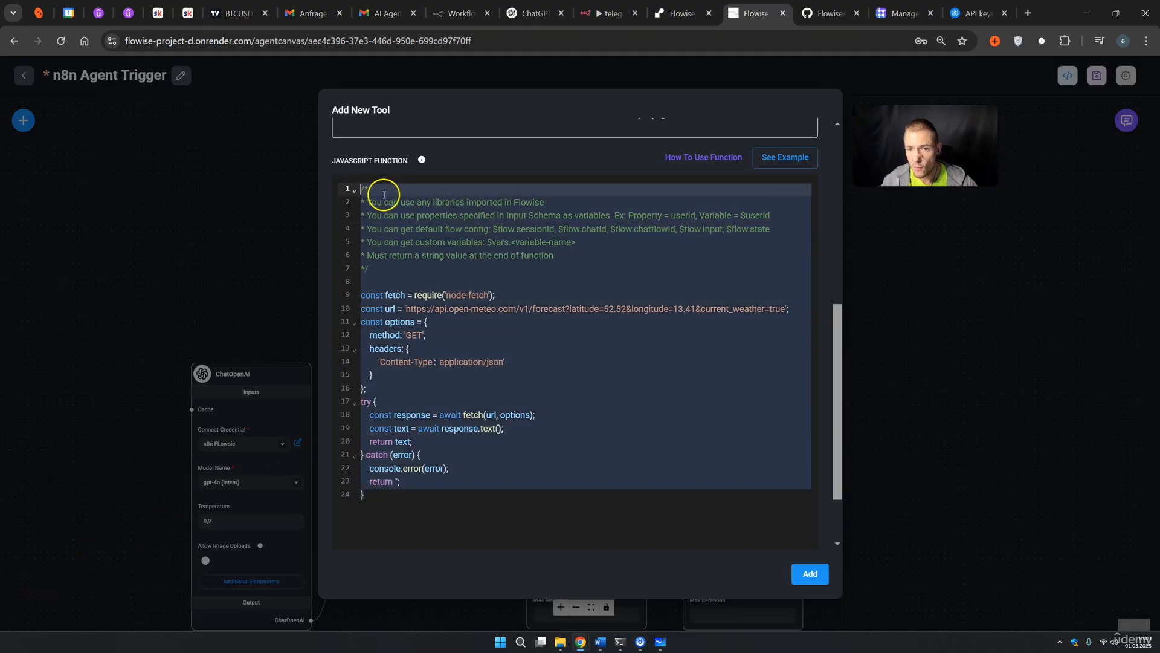
Ask ChatGPT to rewrite the pasted Flowise code as a POST request sending stockticker and price
{"action": "left_click", "coordinate": [531, 13]}
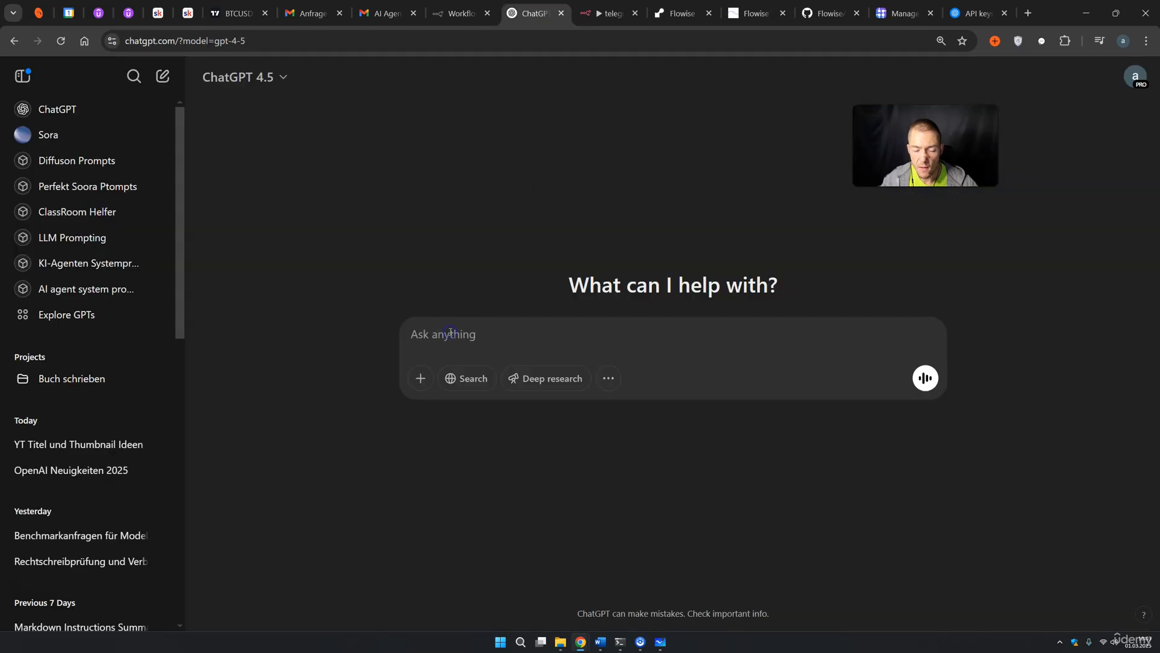
{"action": "left_click", "coordinate": [475, 333]}
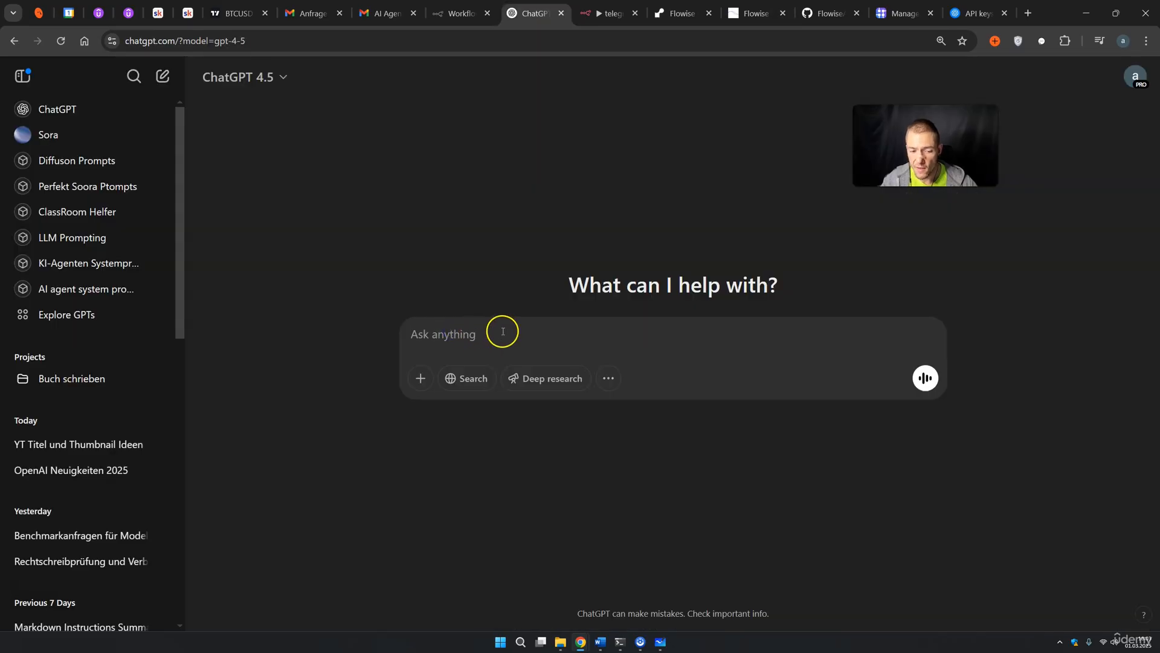
{"action": "type", "text": "I want to edit this code: \""}
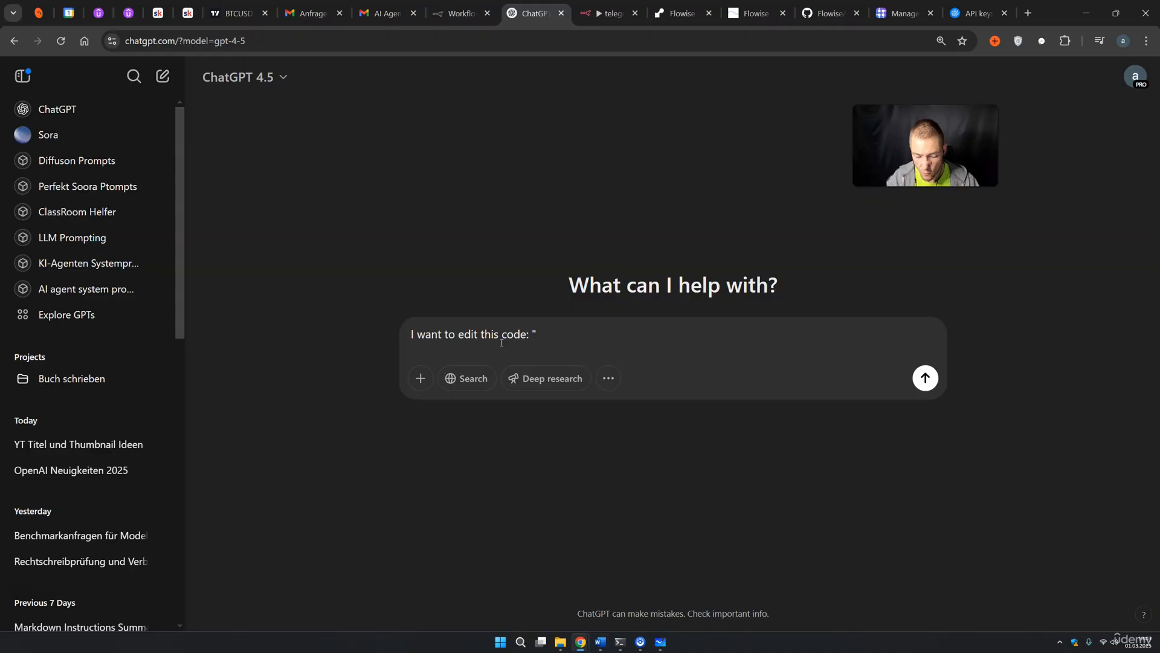
{"action": "key", "text": "ctrl+v"}
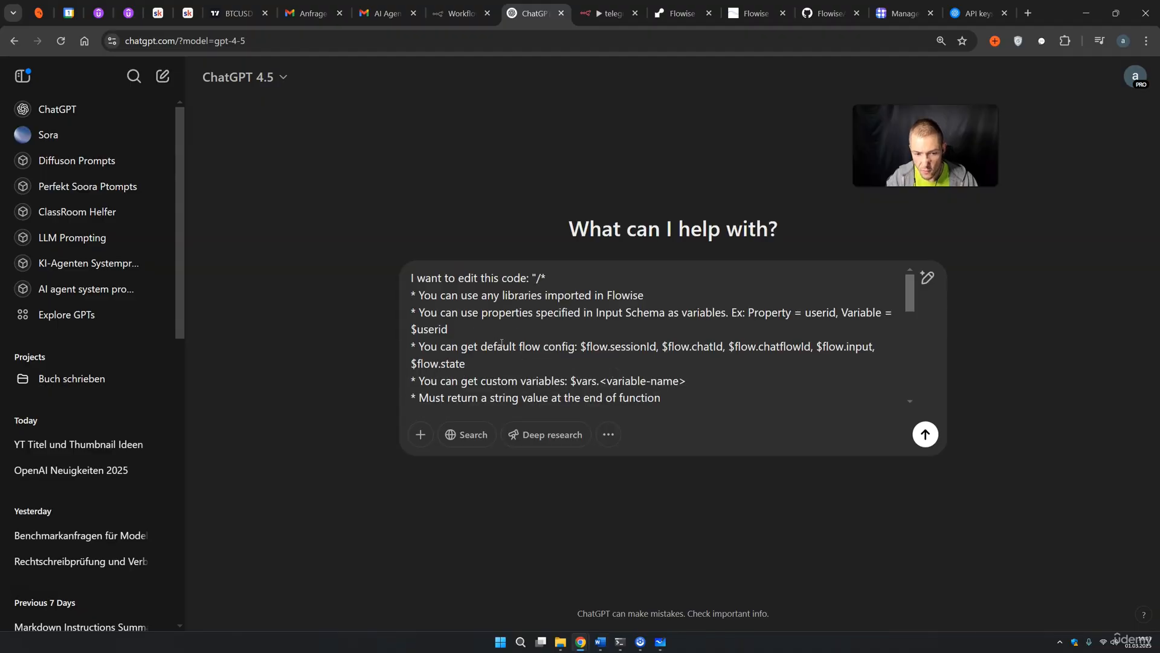
{"action": "type", "text": "\""}
{"action": "key", "text": "shift+Return"}
{"action": "key", "text": "shift+Return"}
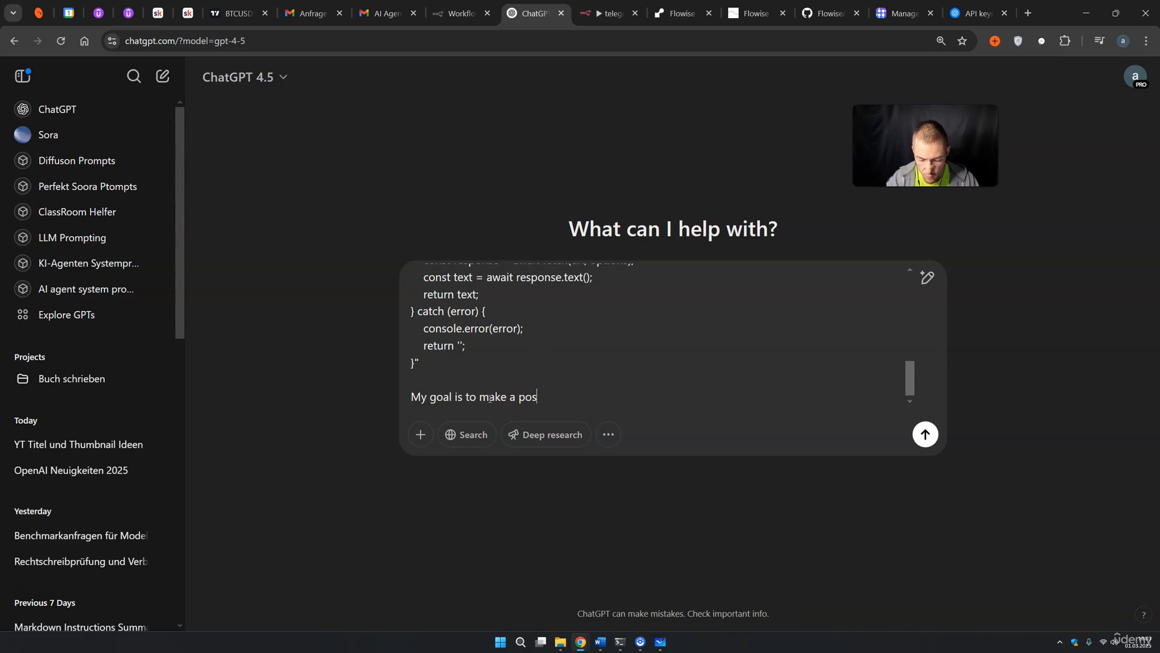
{"action": "type", "text": "st."}
{"action": "key", "text": "shift+Return"}
{"action": "type", "text": "I w"}
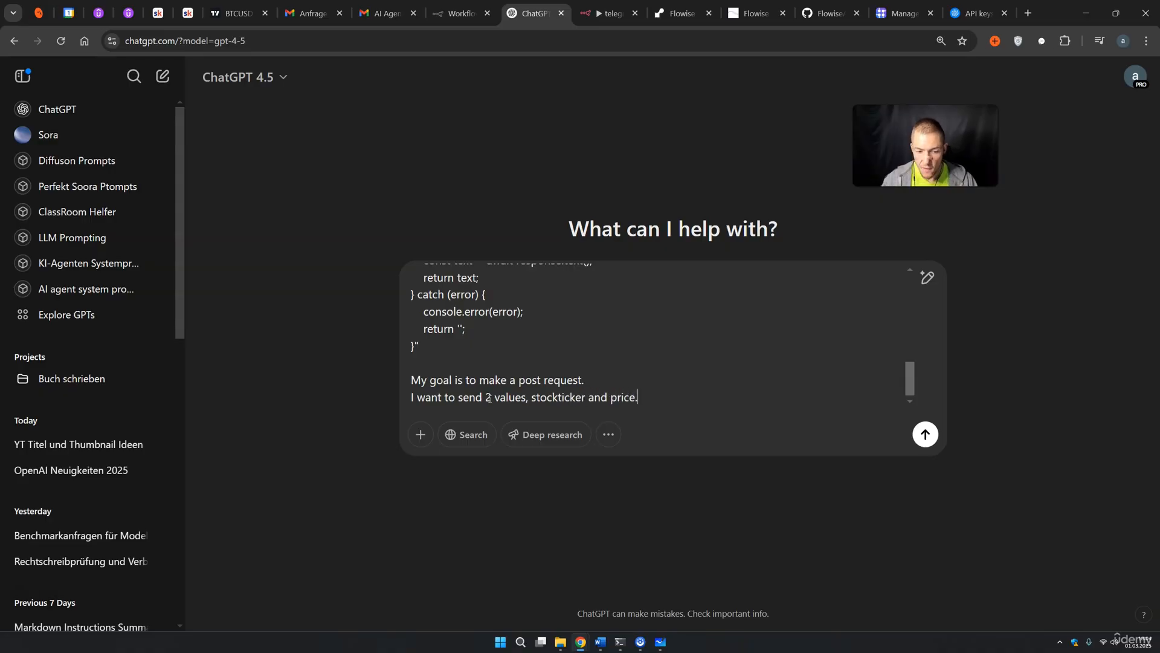
{"action": "left_click", "coordinate": [925, 434]}
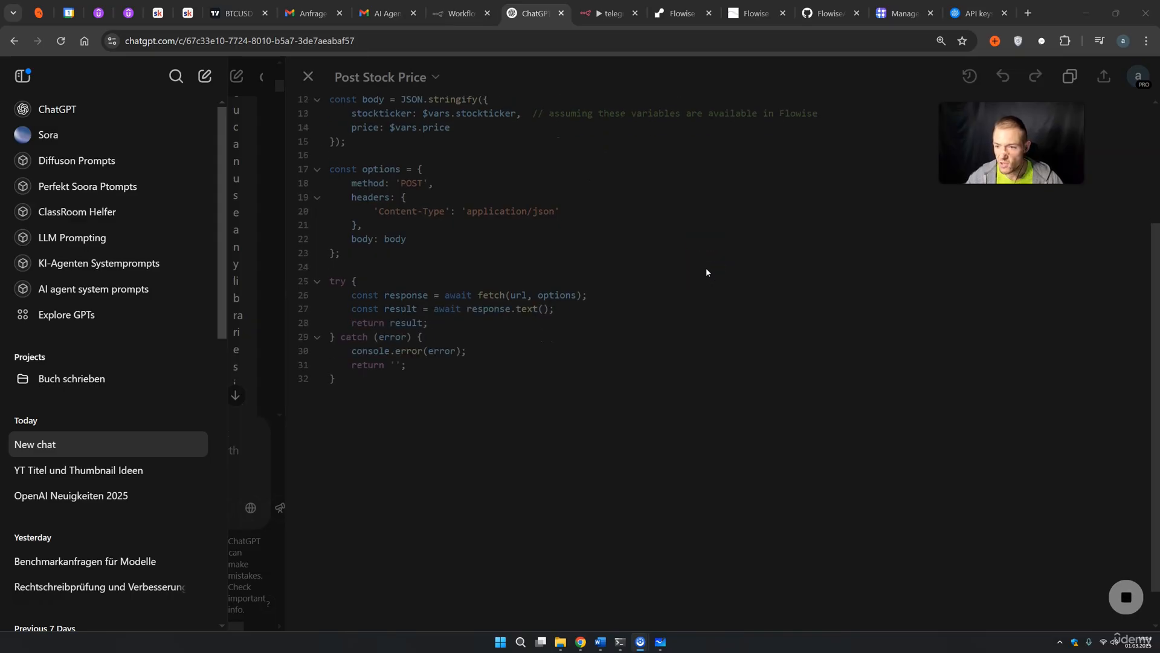
Review the generated Post Stock Price code in ChatGPT and select all its lines to copy
{"action": "left_click", "coordinate": [671, 290]}
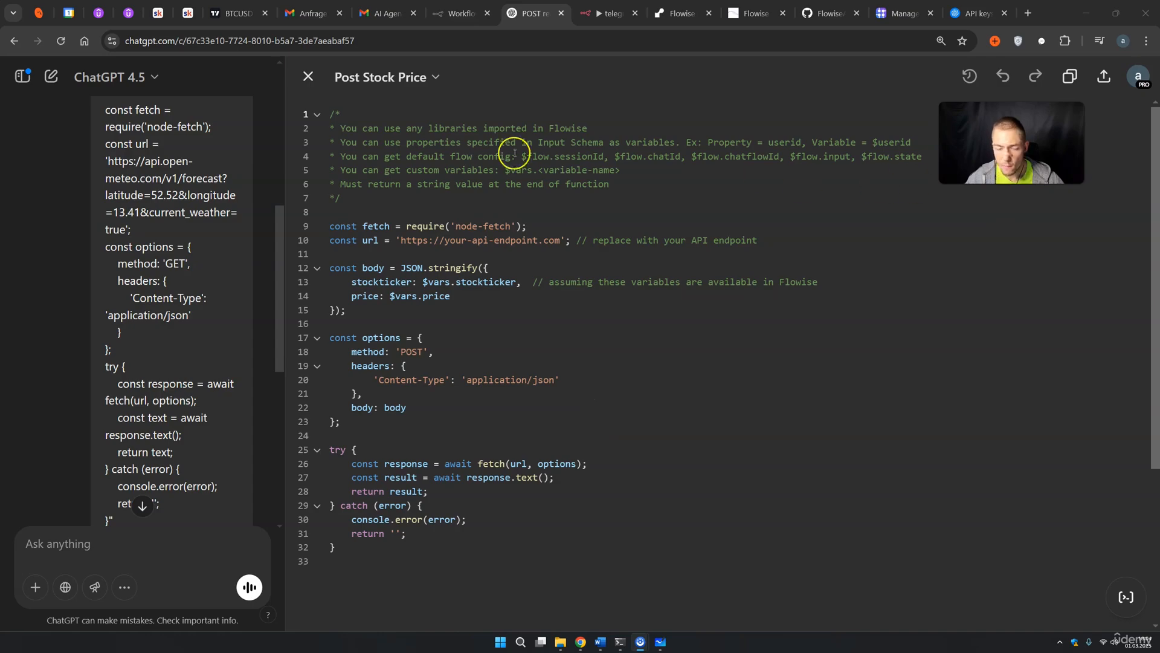
{"action": "left_click_drag", "start_coordinate": [423, 156], "coordinate": [671, 157]}
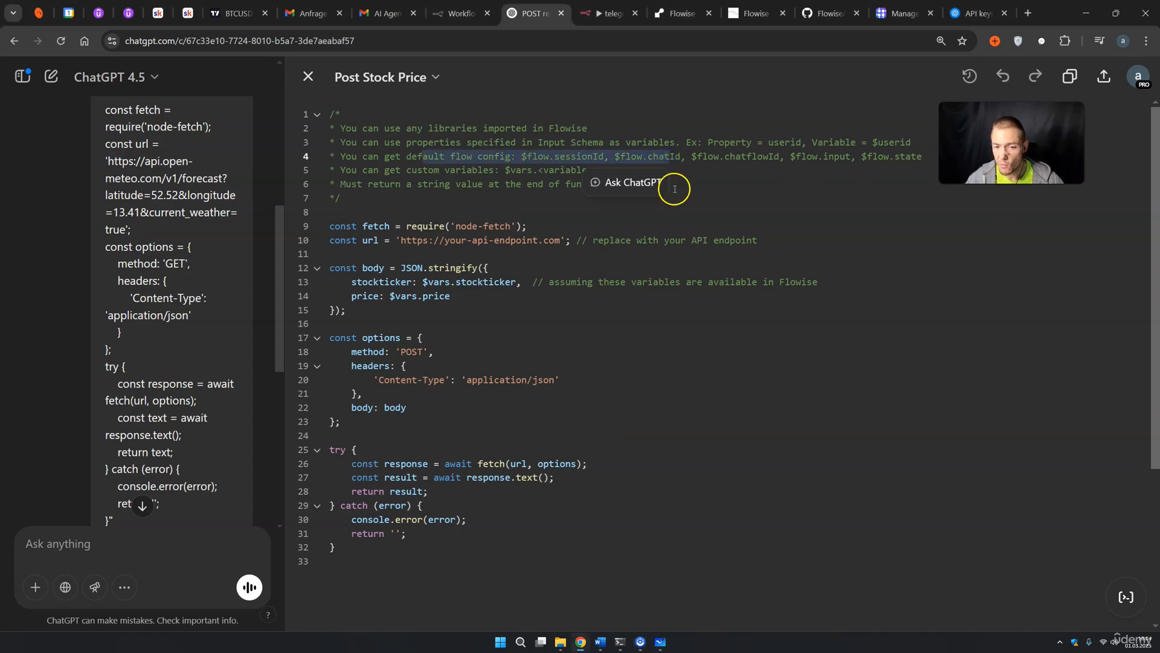
{"action": "left_click", "coordinate": [717, 214]}
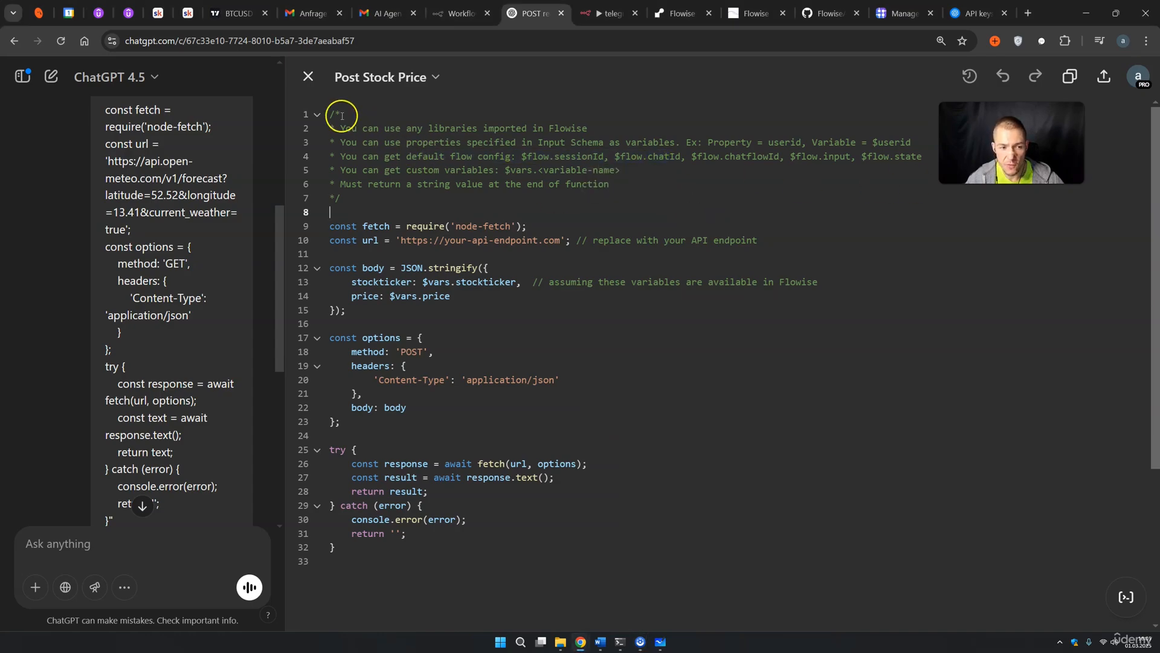
{"action": "left_click_drag", "start_coordinate": [330, 115], "coordinate": [608, 180]}
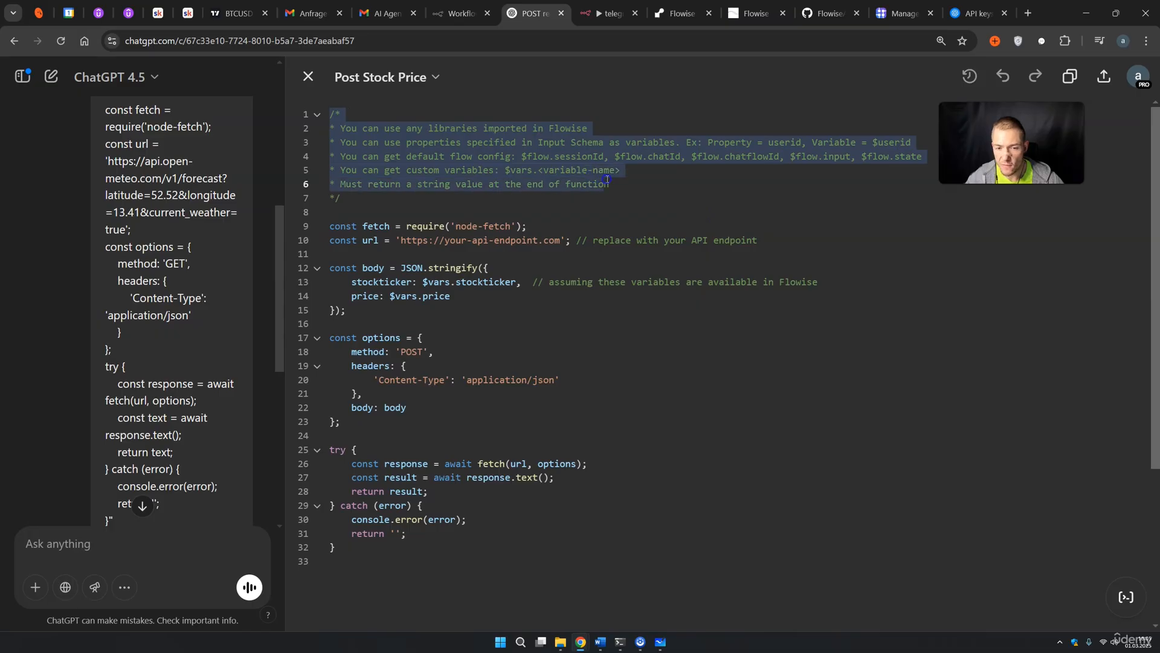
{"action": "left_click", "coordinate": [661, 183]}
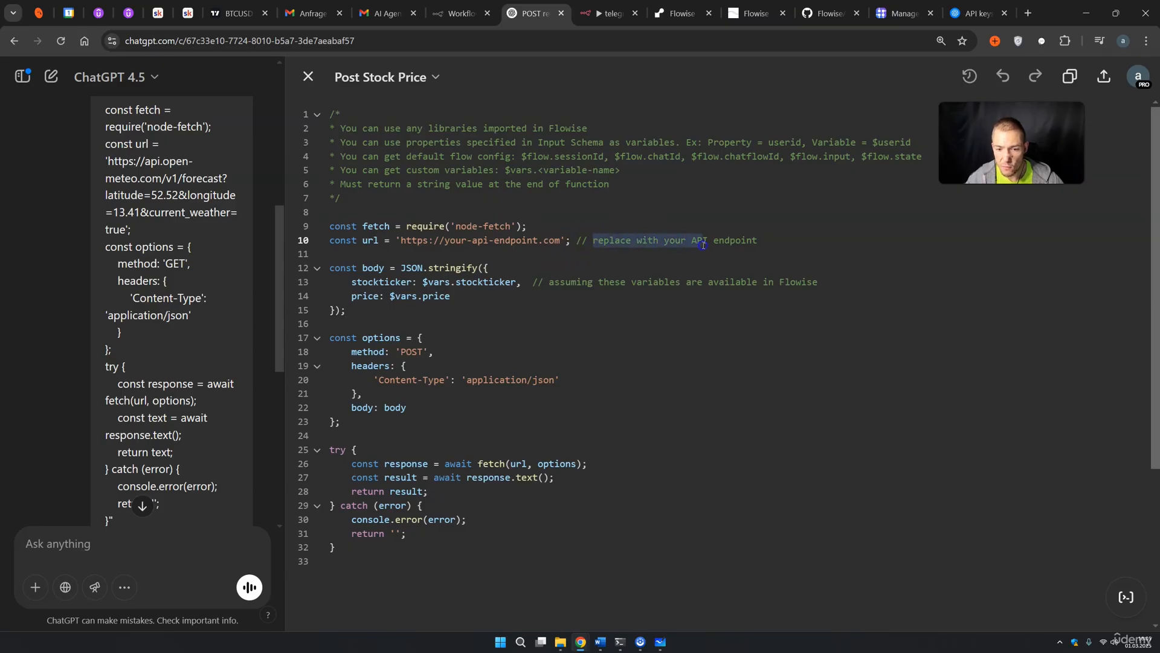
{"action": "left_click_drag", "start_coordinate": [550, 283], "coordinate": [813, 282]}
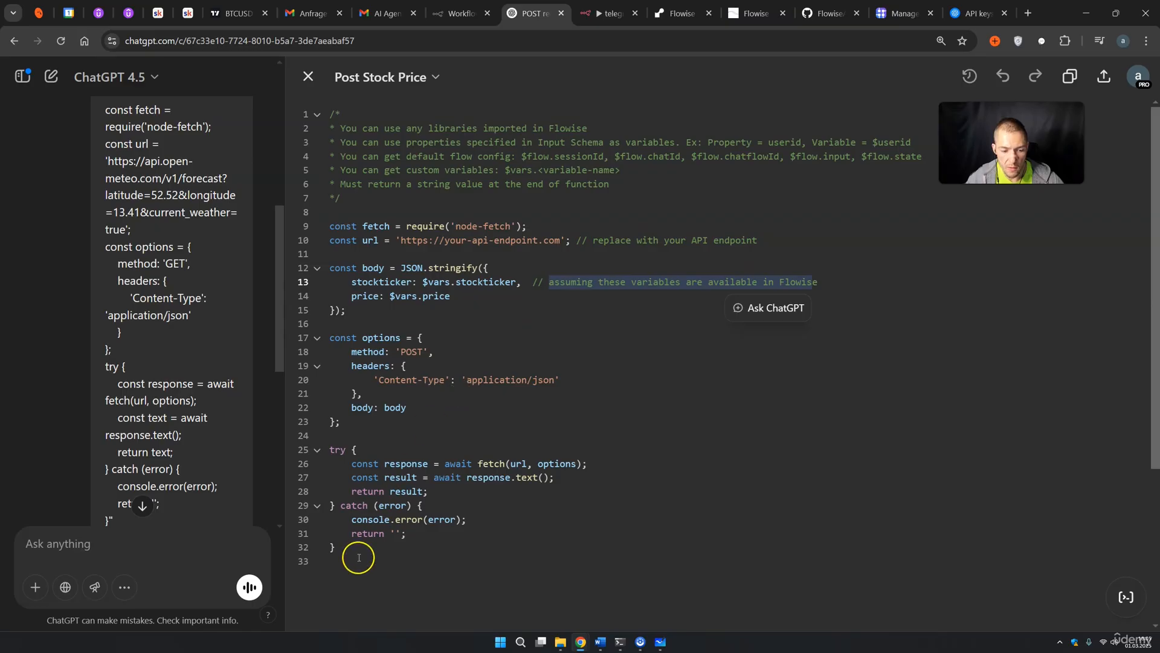
{"action": "left_click_drag", "start_coordinate": [357, 562], "coordinate": [309, 110]}
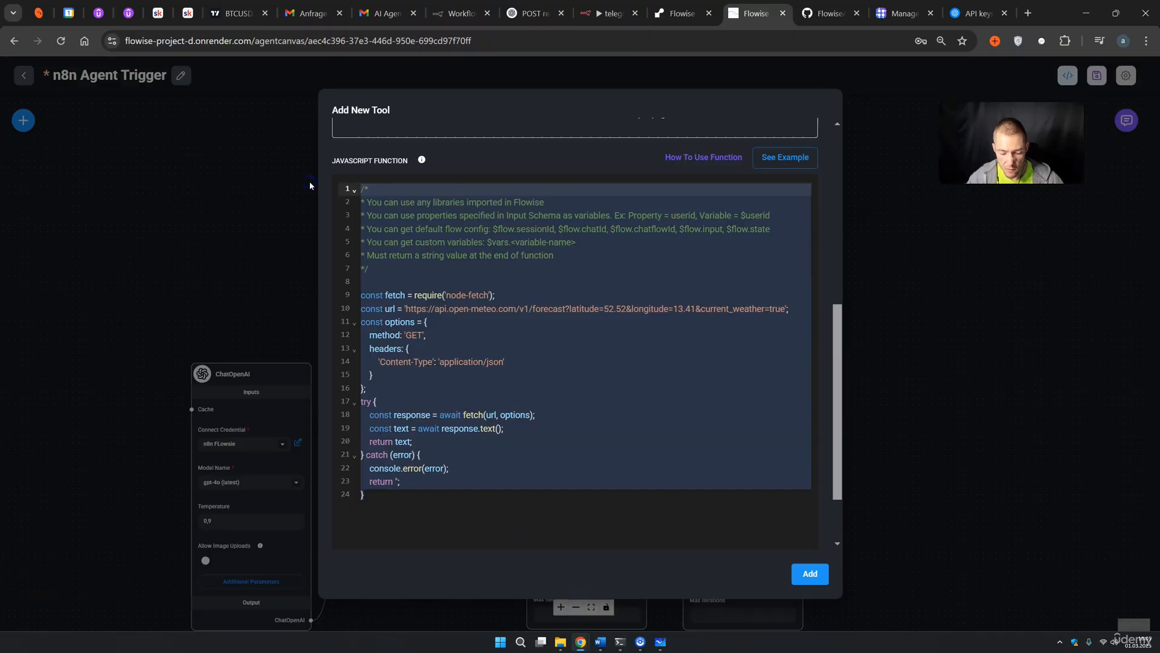
Replace the tool's weather code with the stock-price POST code and select the placeholder URL on line 10
{"action": "key", "text": "ctrl+v"}
{"action": "scroll", "coordinate": [581, 428], "scroll_direction": "up", "scroll_amount": 5}
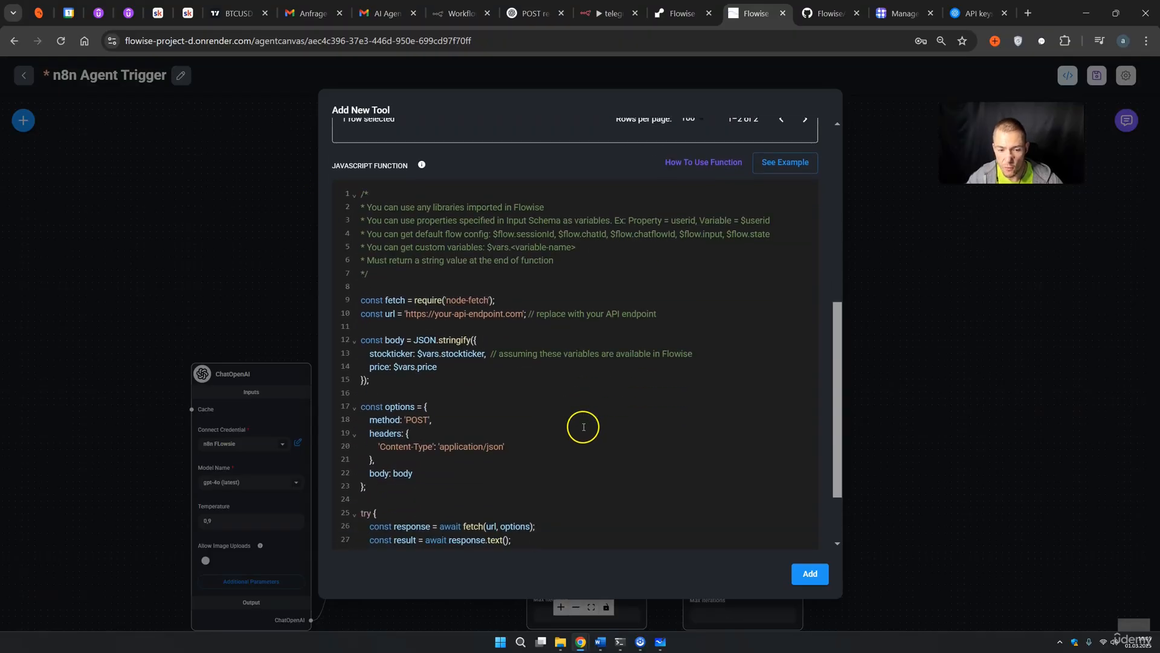
{"action": "left_click_drag", "start_coordinate": [404, 313], "coordinate": [524, 314]}
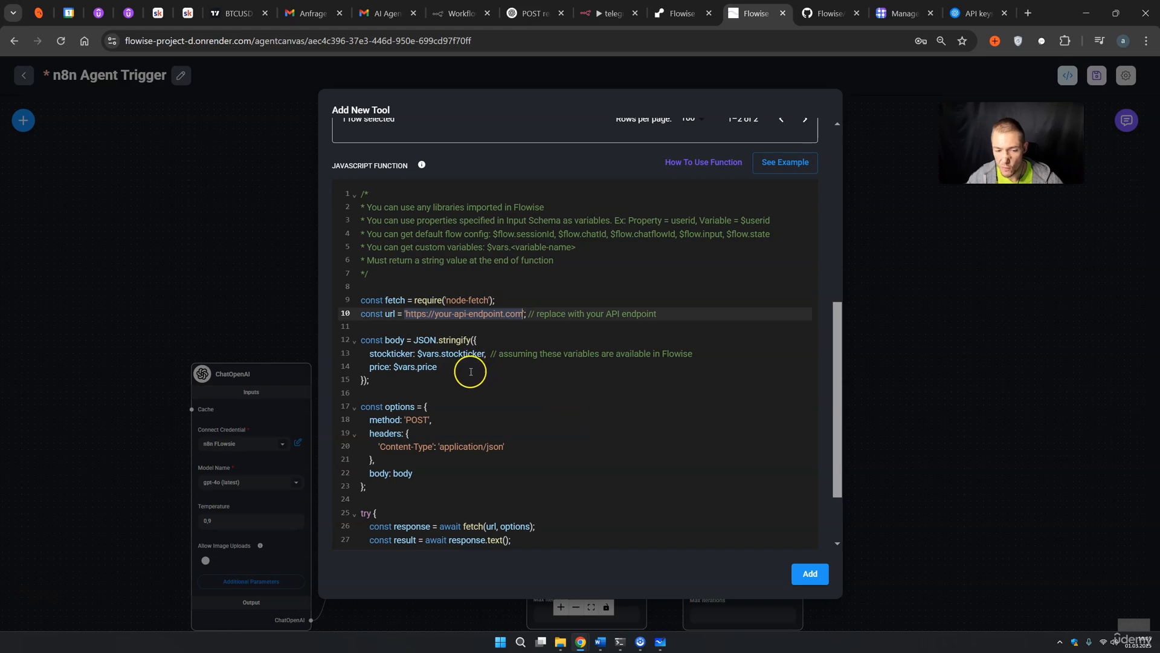
{"action": "left_click", "coordinate": [459, 322]}
{"action": "left_click_drag", "start_coordinate": [423, 314], "coordinate": [523, 314]}
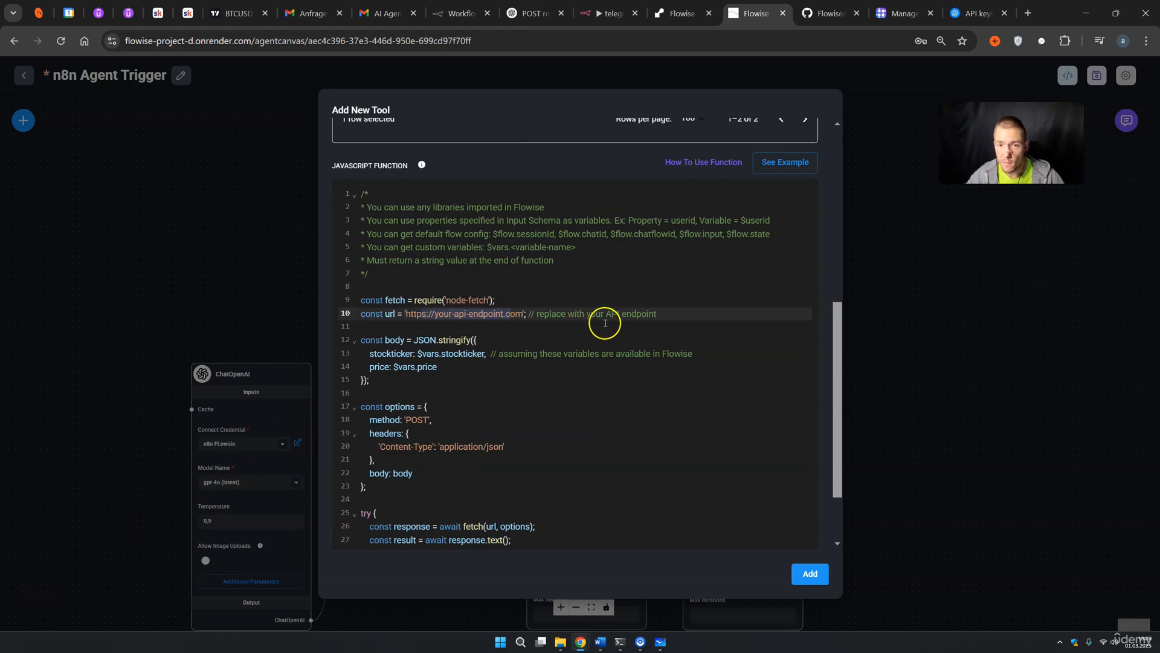
Create a new blank n8n workflow, My workflow 4, showing its trigger choices
{"action": "left_click", "coordinate": [610, 14]}
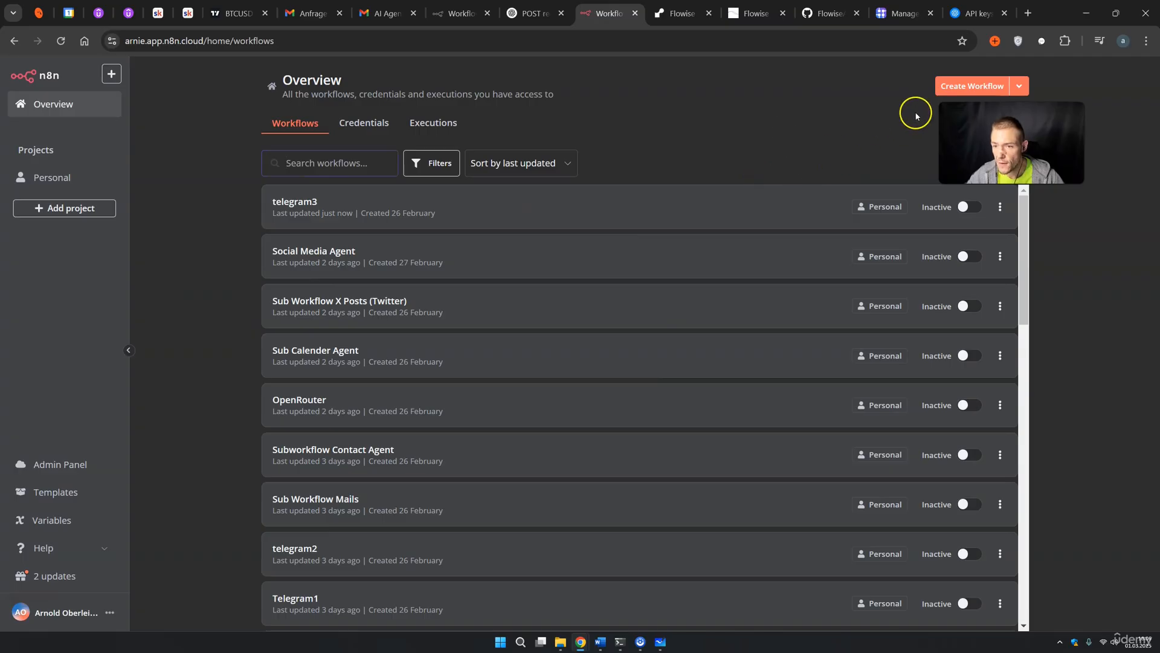
{"action": "left_click", "coordinate": [948, 84]}
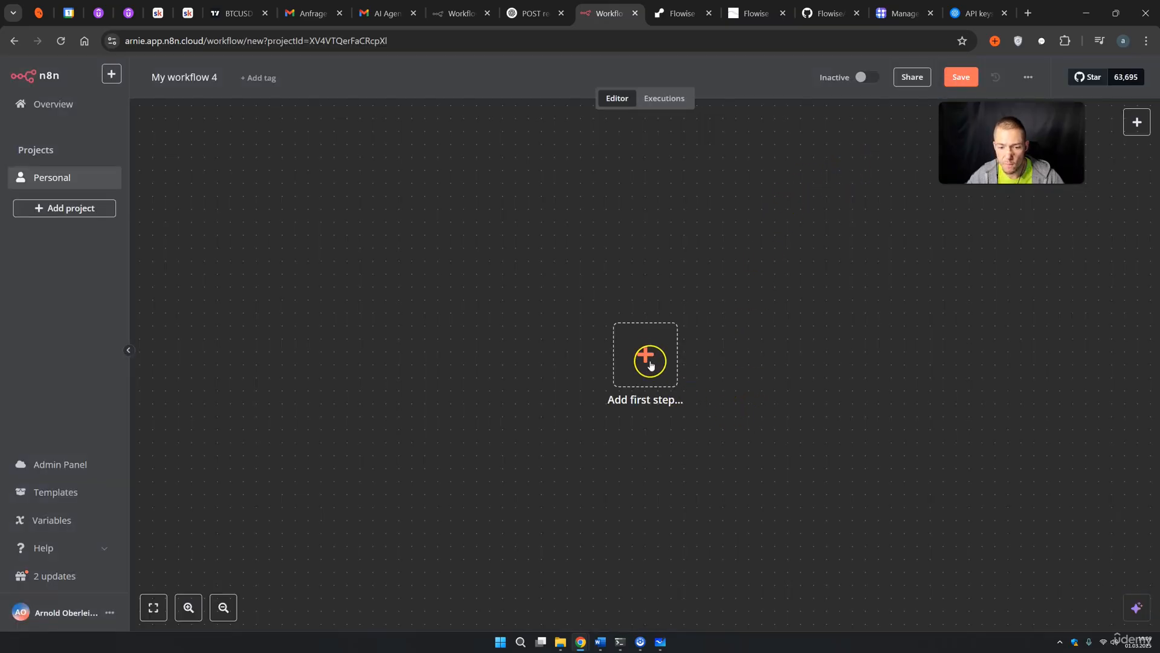
{"action": "left_click", "coordinate": [645, 354]}
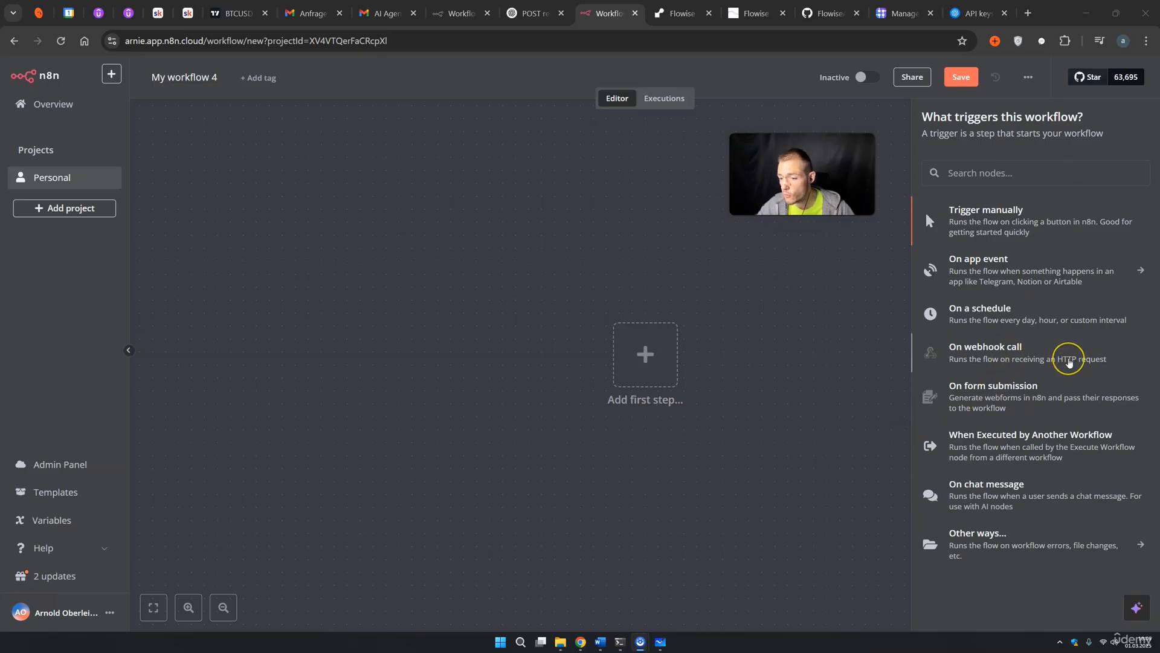
Add an On webhook call trigger set to POST, responding Immediately
{"action": "left_click", "coordinate": [1069, 361]}
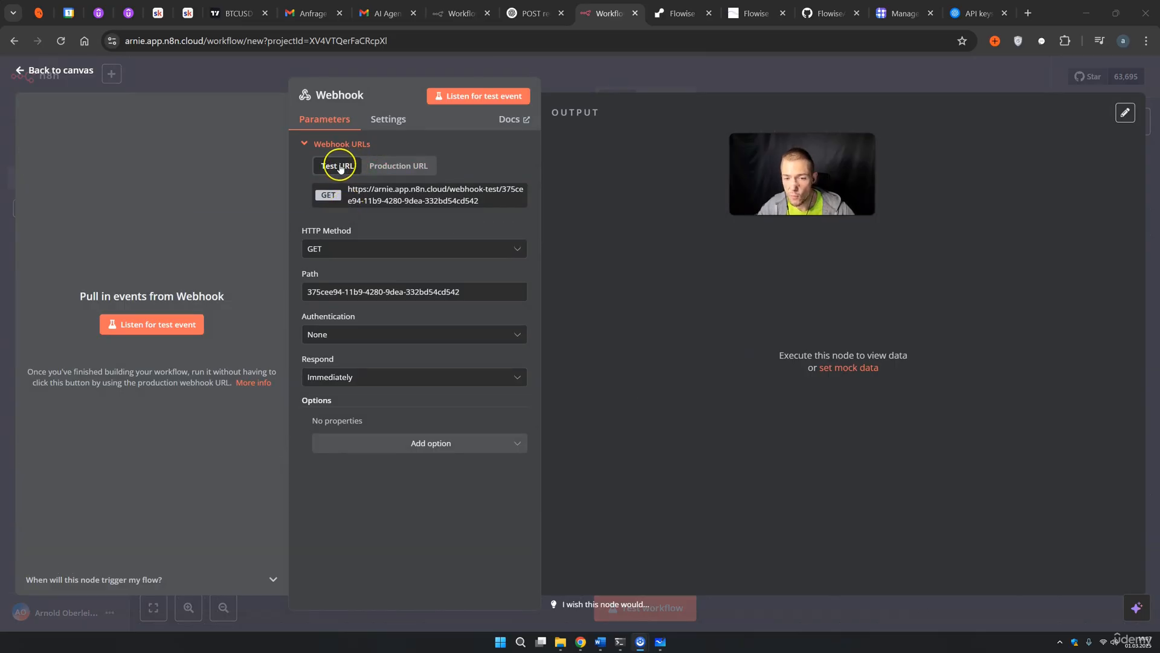
{"action": "left_click", "coordinate": [384, 170]}
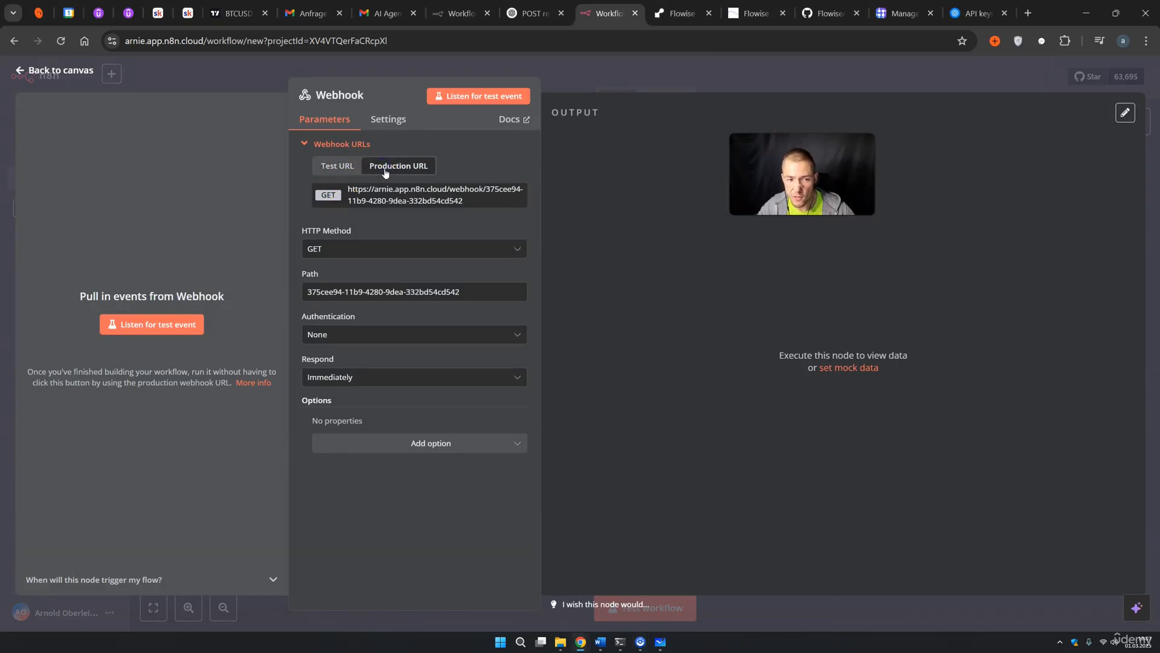
{"action": "left_click", "coordinate": [330, 167]}
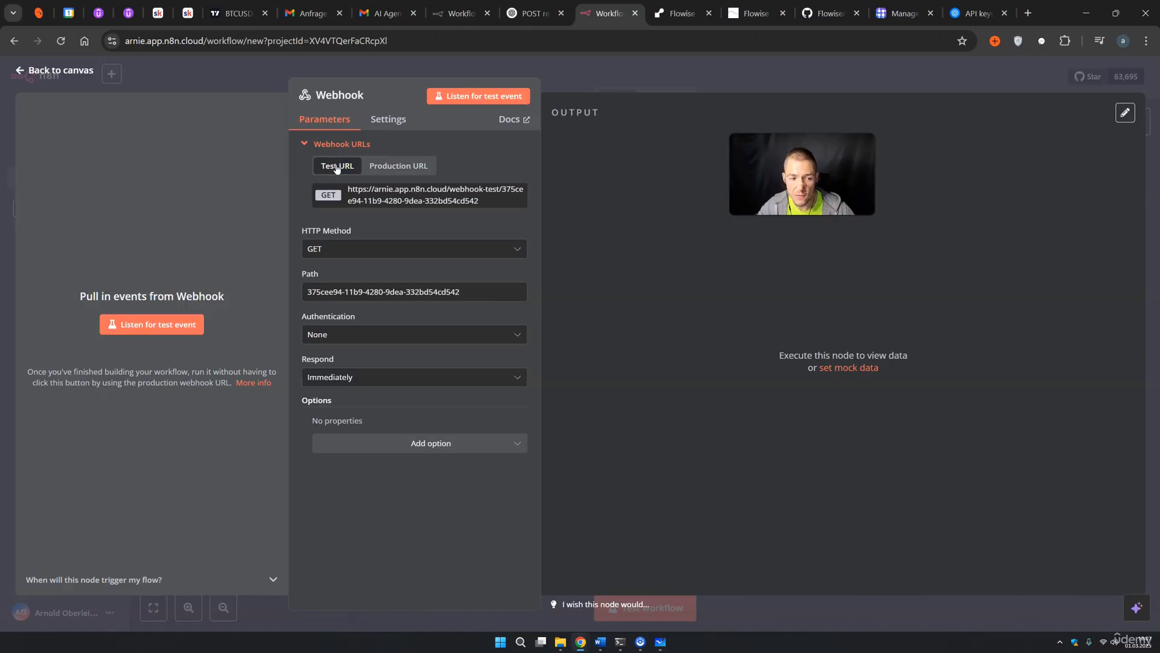
{"action": "left_click", "coordinate": [321, 240]}
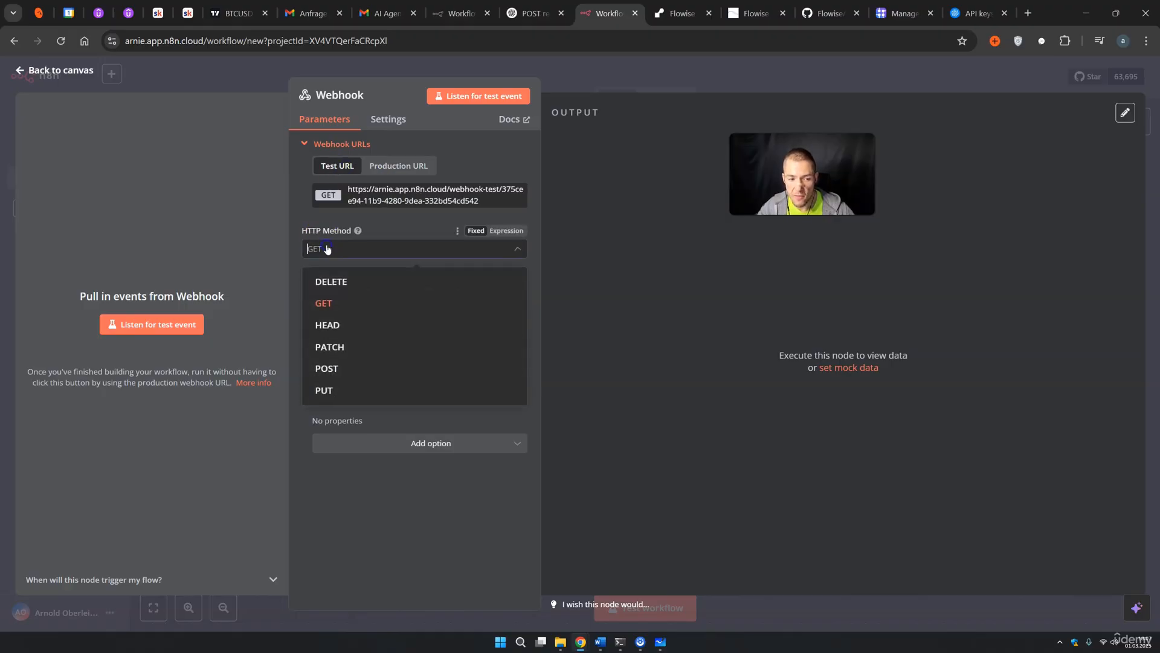
{"action": "left_click", "coordinate": [338, 369]}
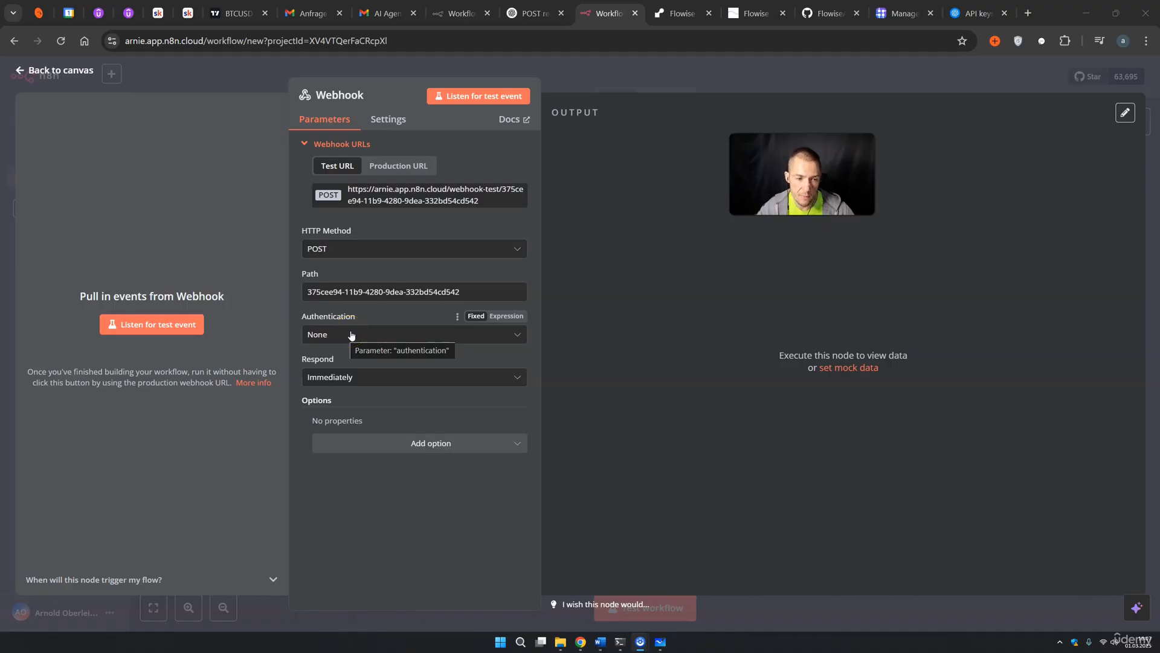
{"action": "left_click", "coordinate": [349, 378]}
{"action": "left_click", "coordinate": [582, 391]}
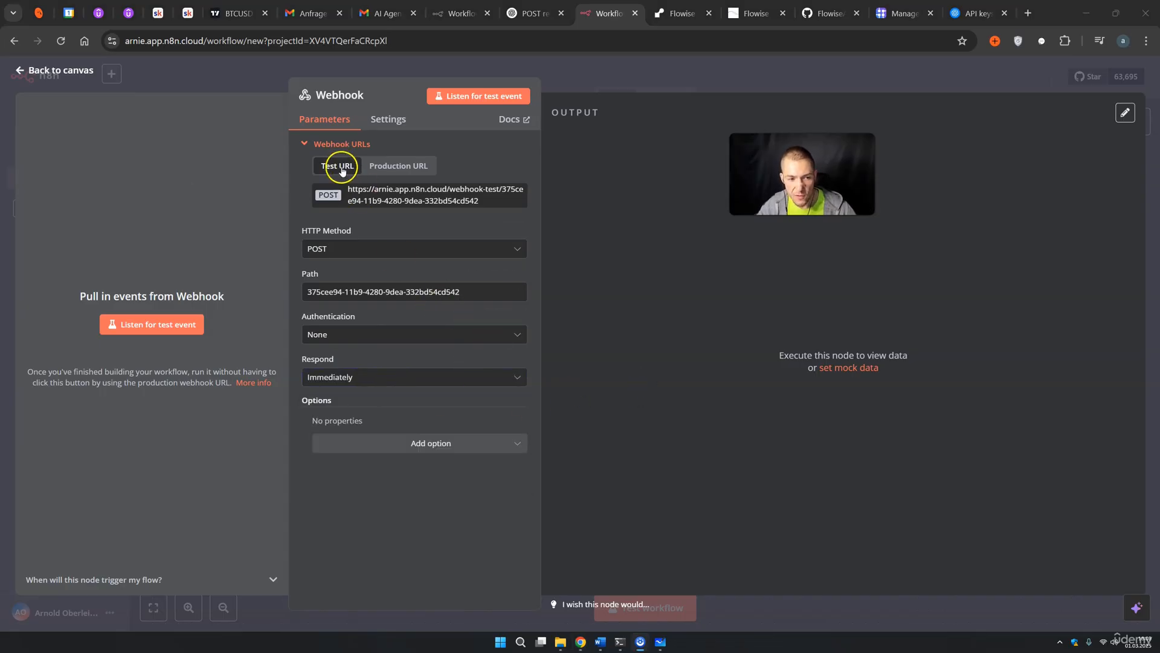
Copy the webhook's test URL and return to the Flowise tool code
{"action": "left_click", "coordinate": [415, 200]}
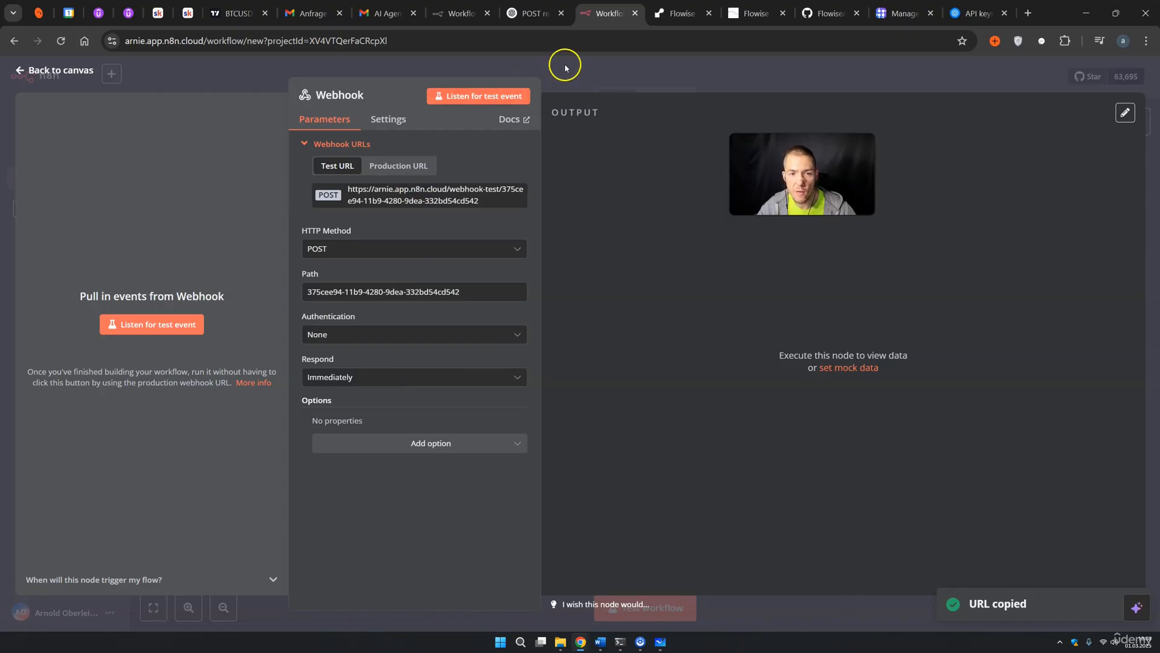
{"action": "key", "text": "ctrl+Tab"}
{"action": "left_click", "coordinate": [512, 325]}
Replace the placeholder URL on line 10 with the n8n test webhook URL
{"action": "left_click_drag", "start_coordinate": [524, 313], "coordinate": [440, 313]}
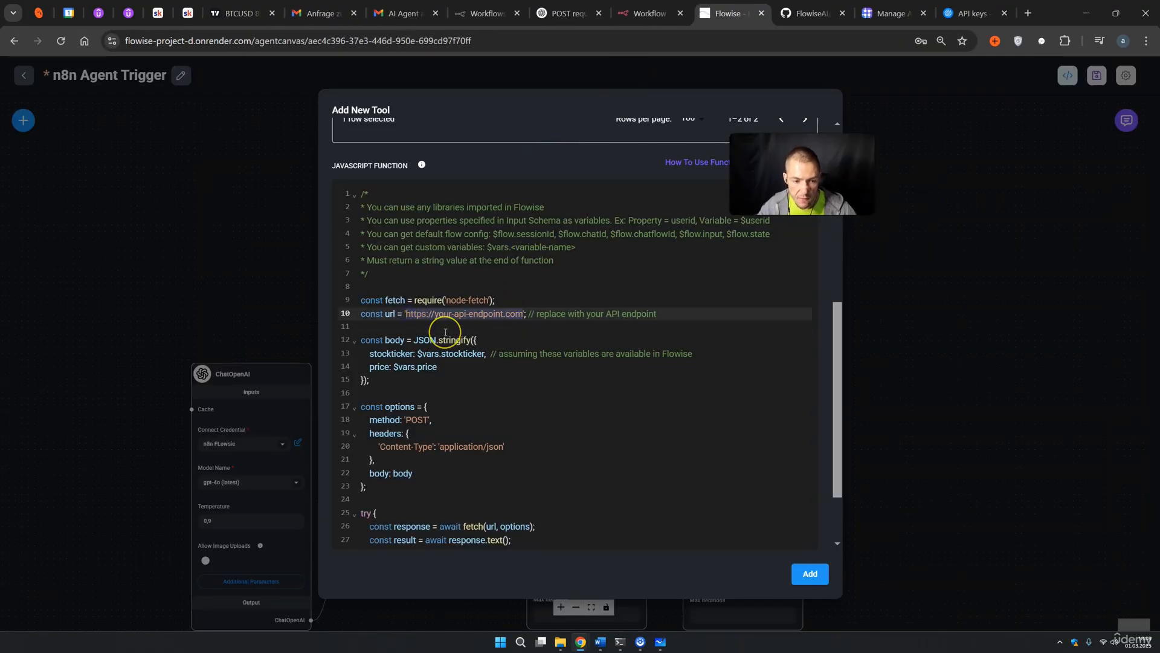
{"action": "key", "text": "BackSpace"}
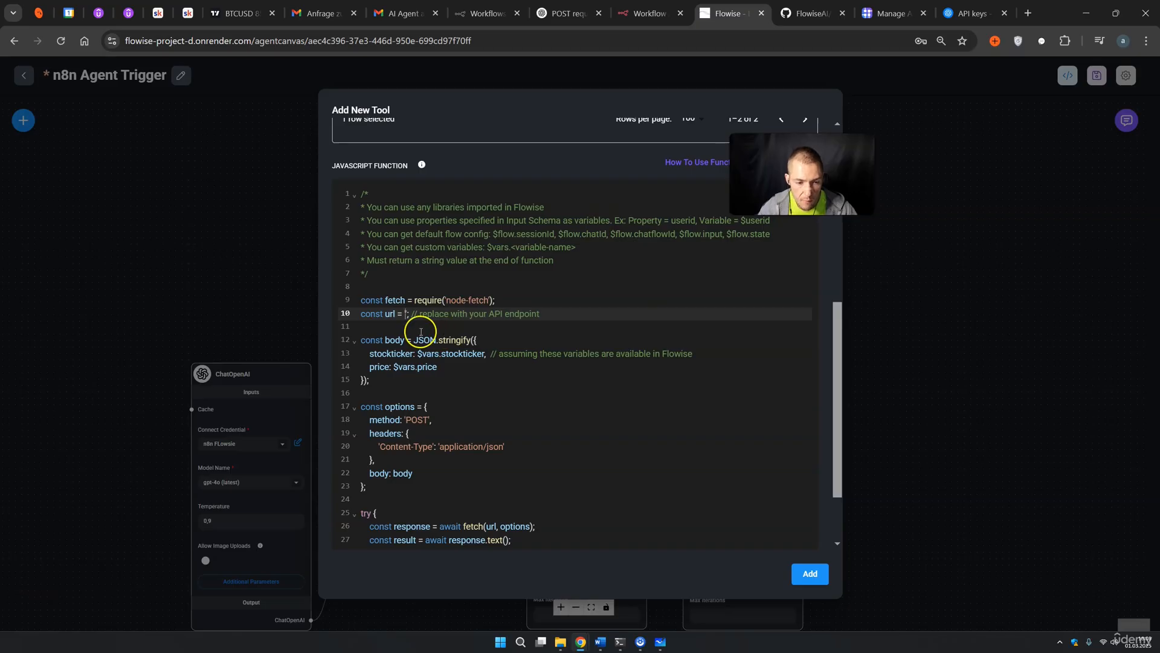
{"action": "left_click", "coordinate": [407, 313]}
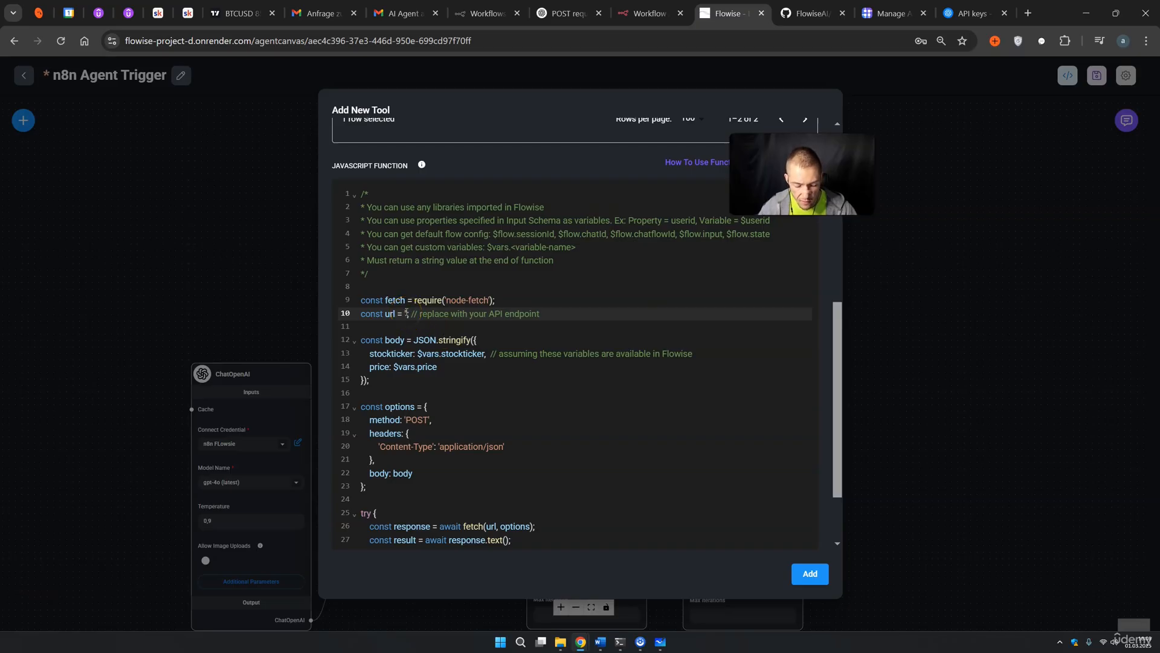
{"action": "key", "text": "ctrl+v"}
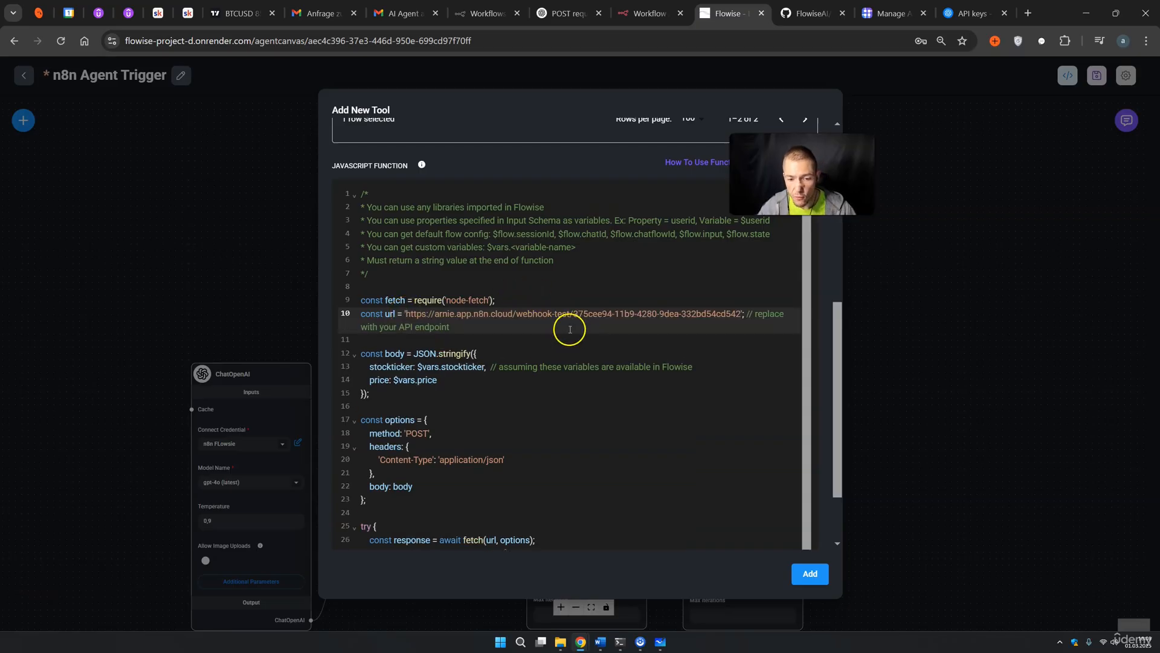
Add the create_sheetss custom tool and save the n8n Agent Trigger flow
{"action": "scroll", "coordinate": [580, 339], "scroll_direction": "down", "scroll_amount": 2}
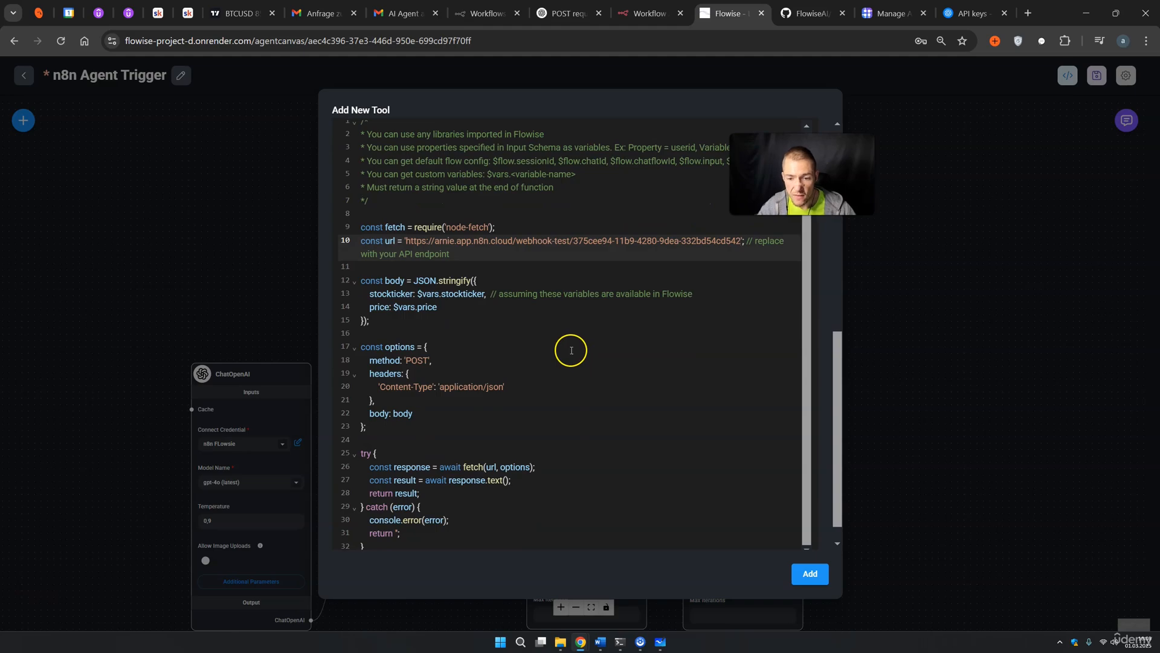
{"action": "scroll", "coordinate": [565, 389], "scroll_direction": "down", "scroll_amount": 1}
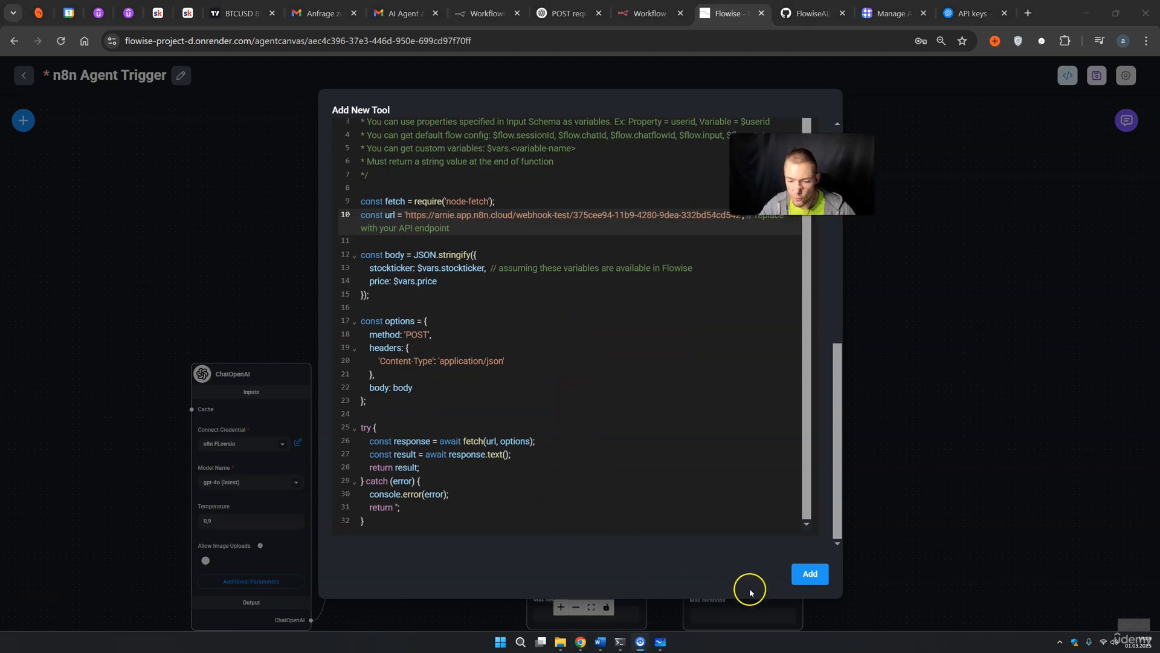
{"action": "left_click", "coordinate": [806, 575]}
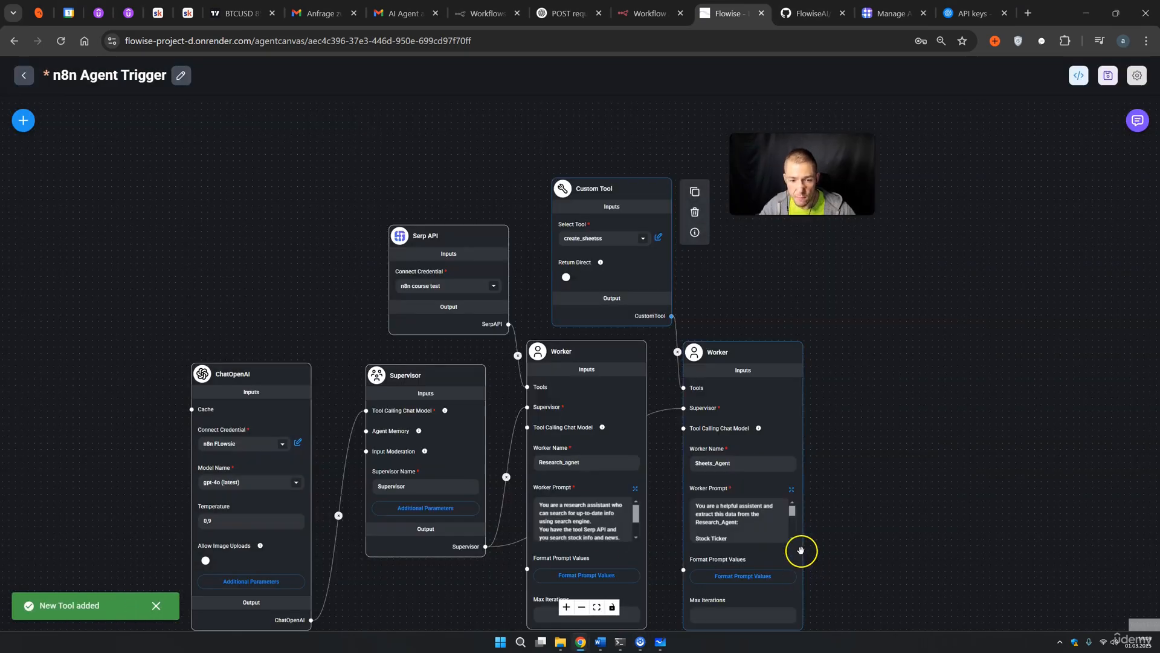
{"action": "left_click", "coordinate": [1108, 75]}
Set the n8n Webhook listening for a test event, then bring up the Flowise flow's chat
{"action": "left_click", "coordinate": [650, 13]}
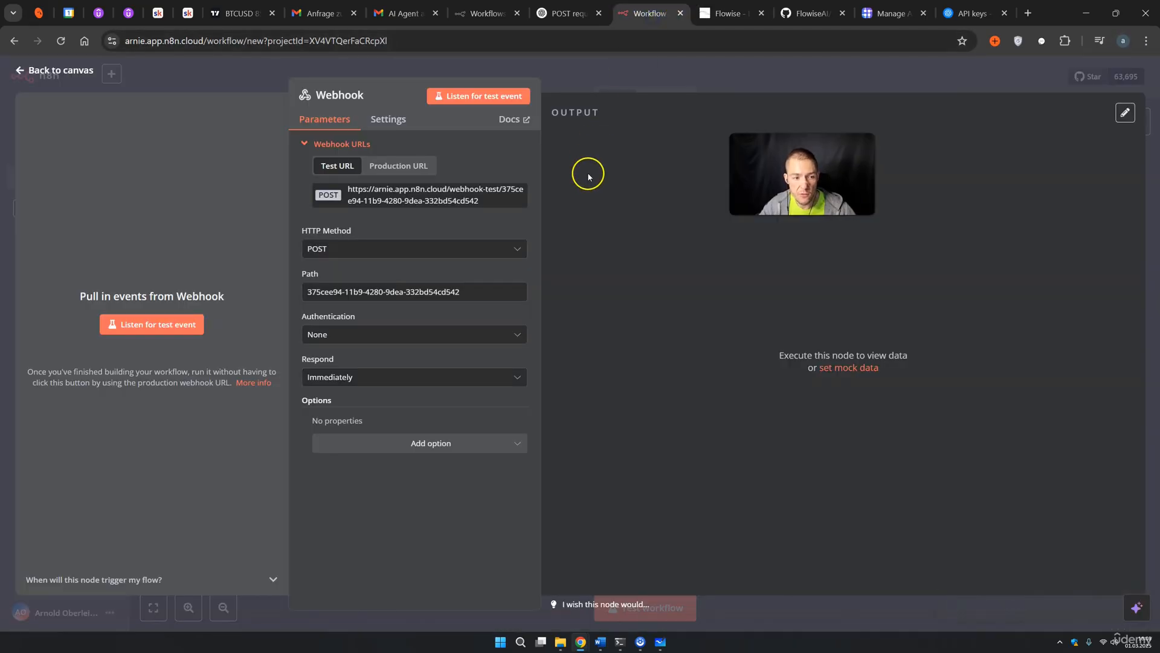
{"action": "left_click", "coordinate": [148, 325]}
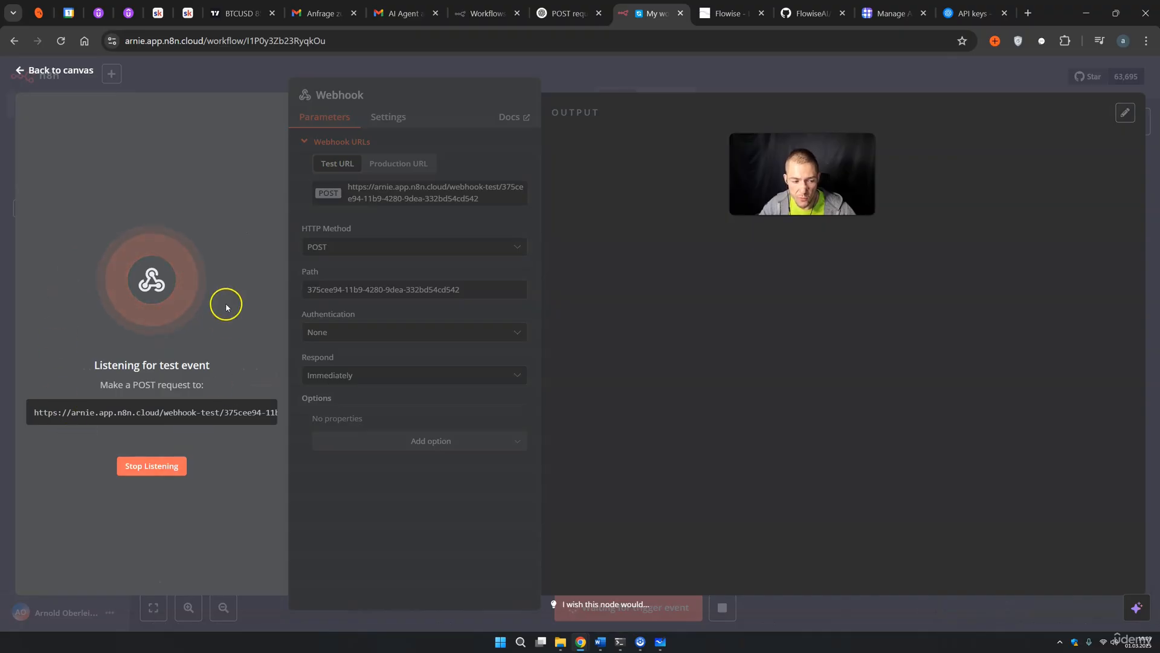
{"action": "left_click", "coordinate": [719, 13]}
{"action": "left_click", "coordinate": [1138, 121]}
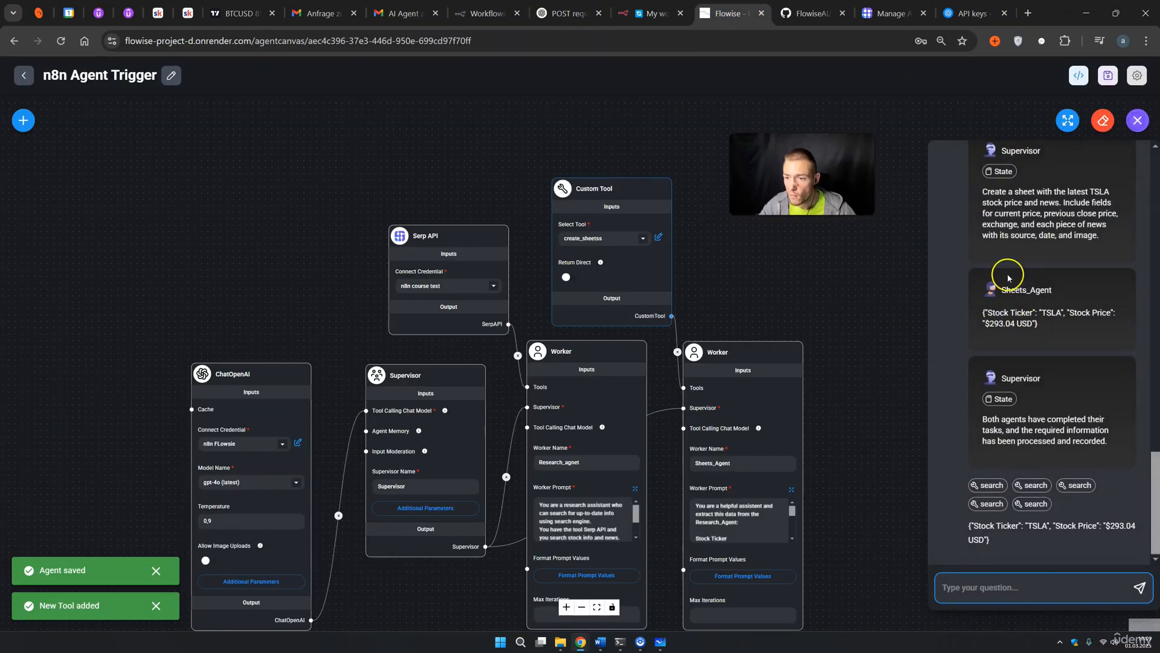
Resend the earlier TSLA news and price question in the Flowise chat
{"action": "scroll", "coordinate": [1000, 393], "scroll_direction": "up", "scroll_amount": 10}
{"action": "scroll", "coordinate": [1000, 394], "scroll_direction": "up", "scroll_amount": 10}
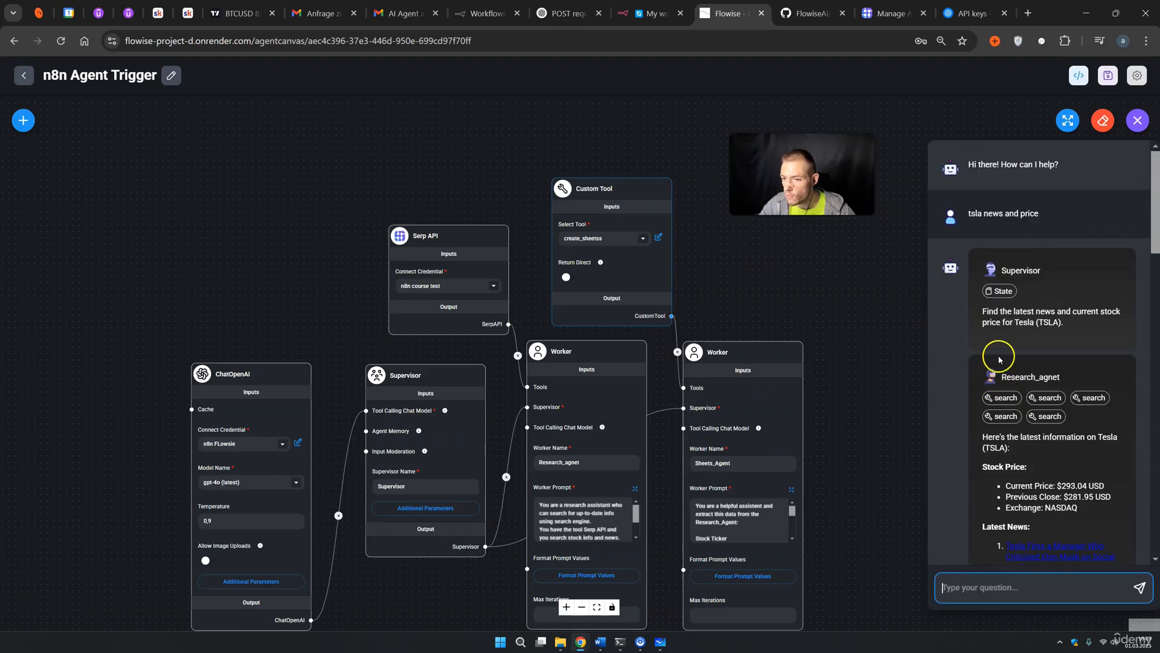
{"action": "left_click_drag", "start_coordinate": [1040, 215], "coordinate": [970, 215]}
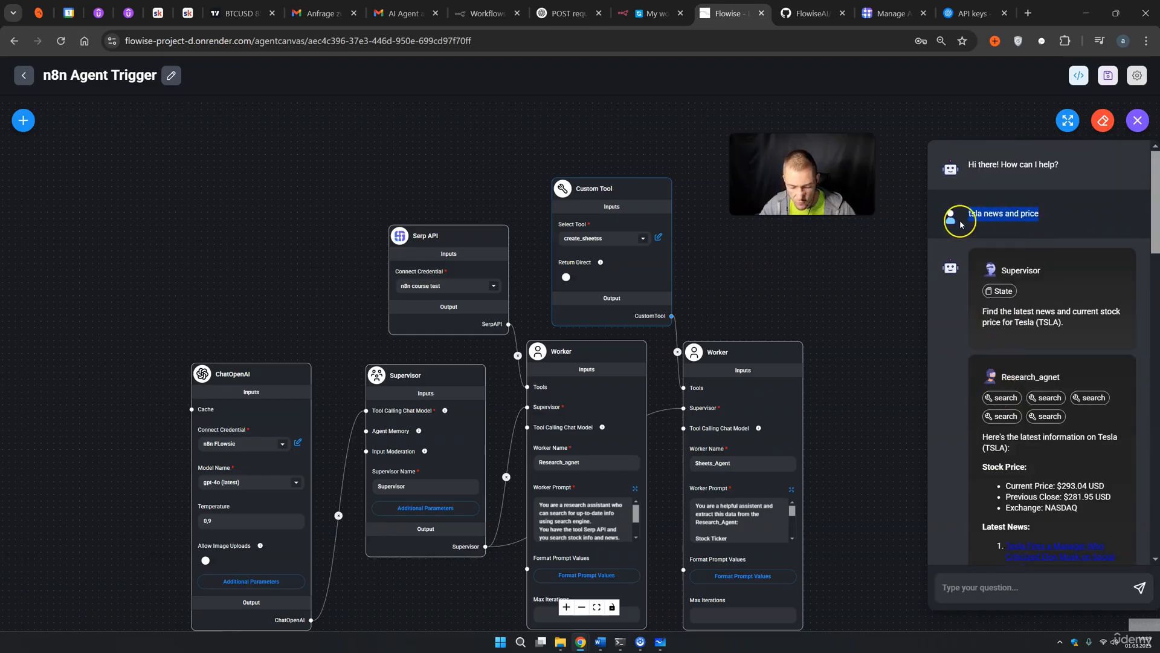
{"action": "left_click", "coordinate": [1042, 596]}
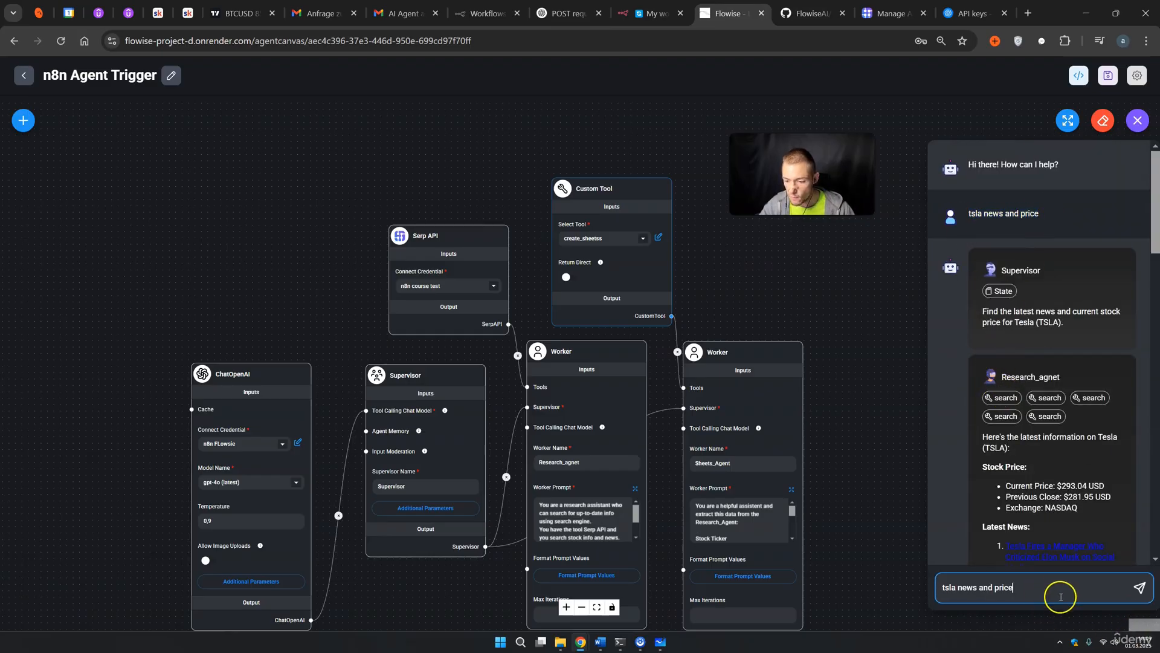
{"action": "left_click", "coordinate": [1138, 589]}
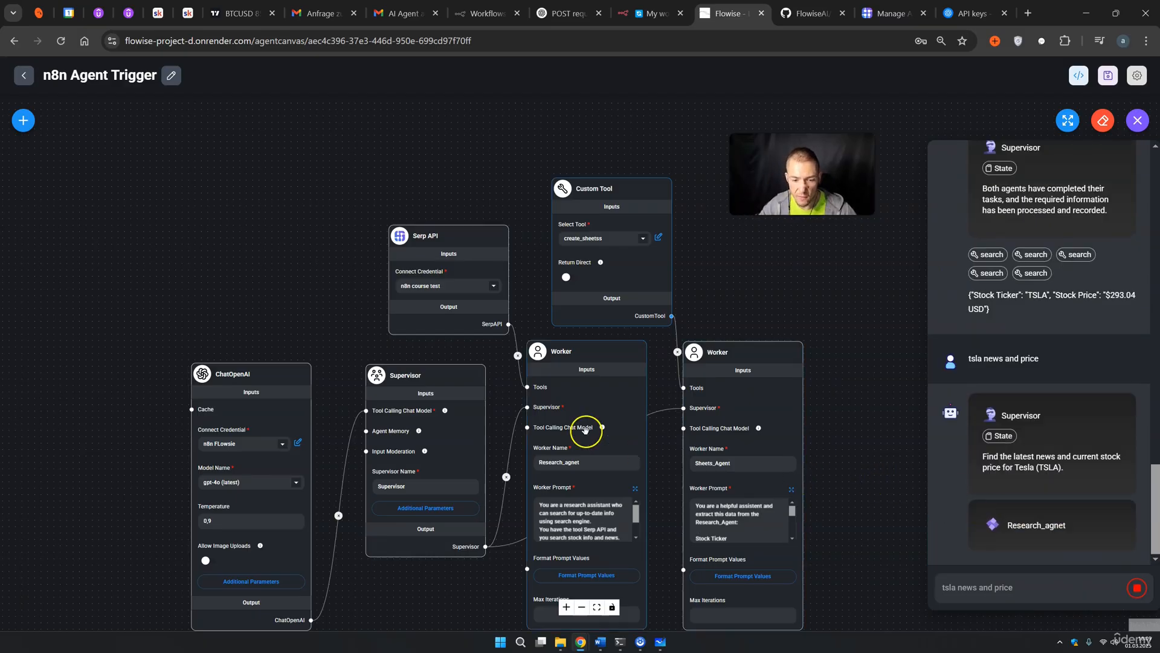
{"action": "mouse_move", "coordinate": [607, 414]}
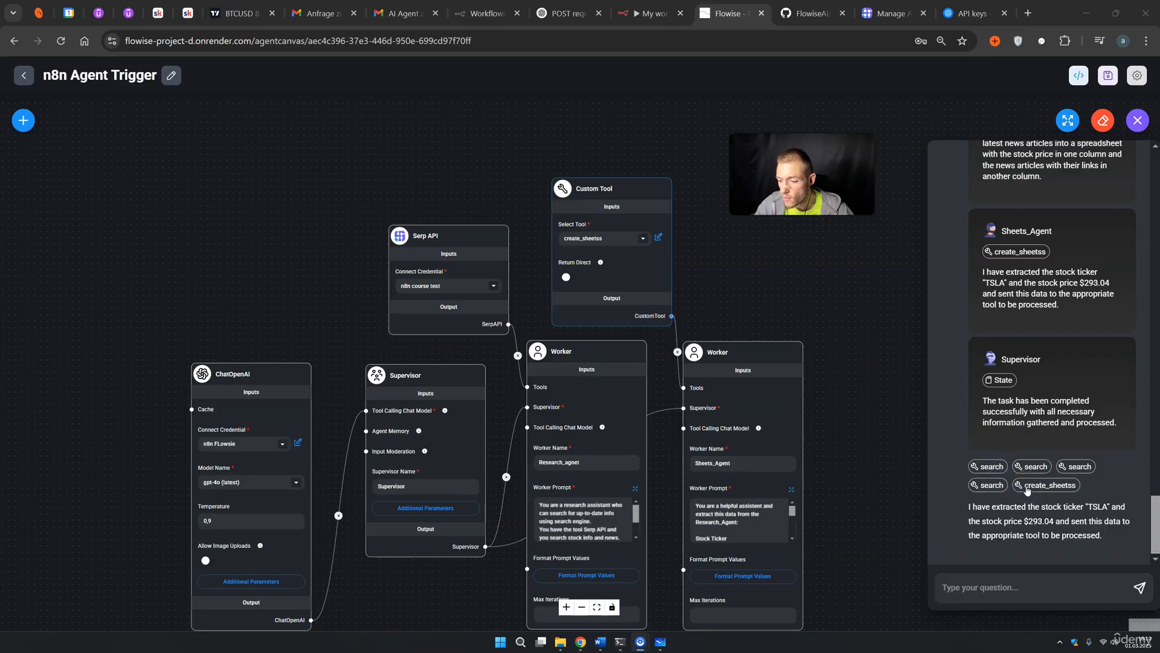
Read the agents' replies confirming TSLA at $293.04 was sent to create_sheetss
{"action": "scroll", "coordinate": [1021, 465], "scroll_direction": "up", "scroll_amount": 10}
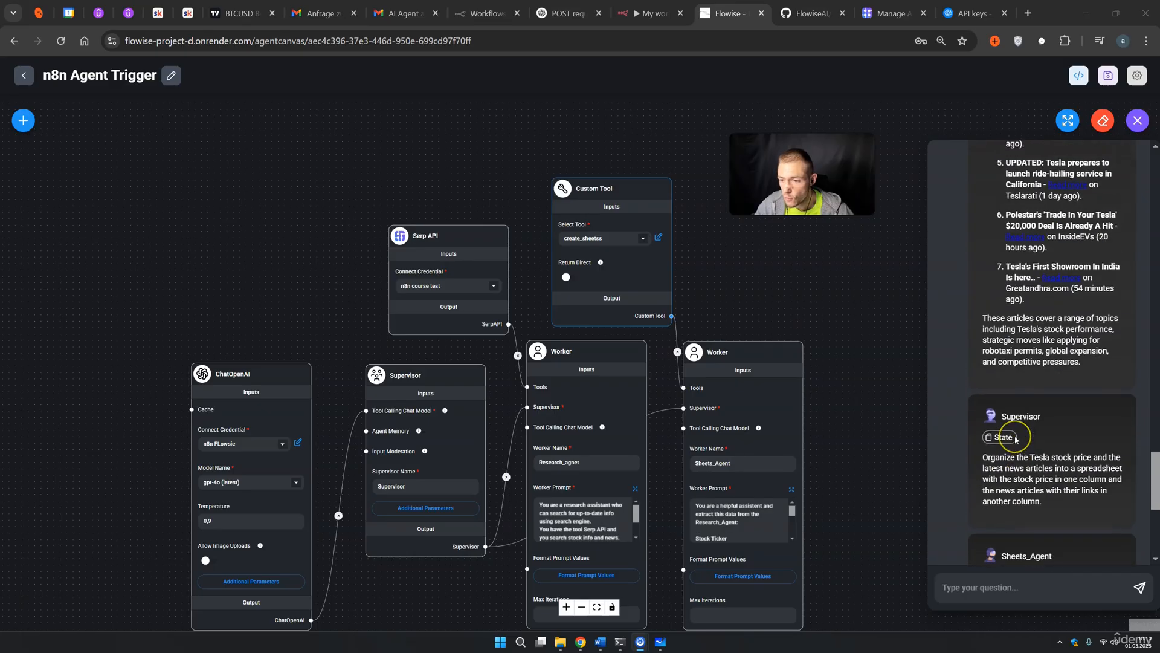
{"action": "scroll", "coordinate": [1016, 440], "scroll_direction": "up", "scroll_amount": 2}
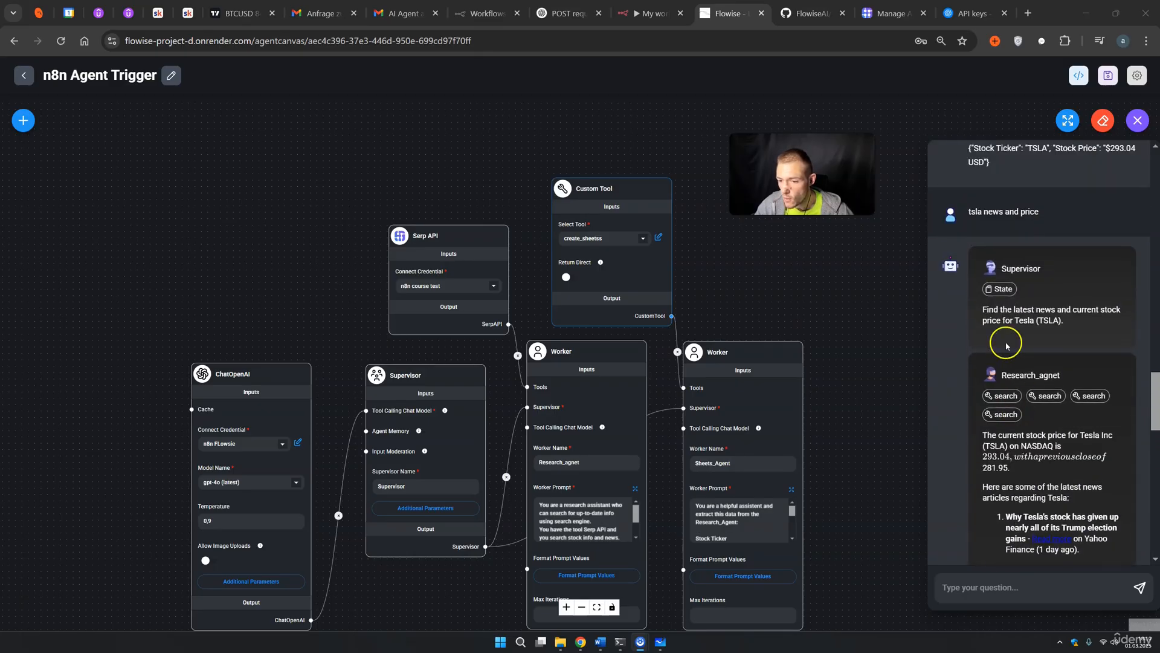
{"action": "scroll", "coordinate": [1002, 321], "scroll_direction": "down", "scroll_amount": 6}
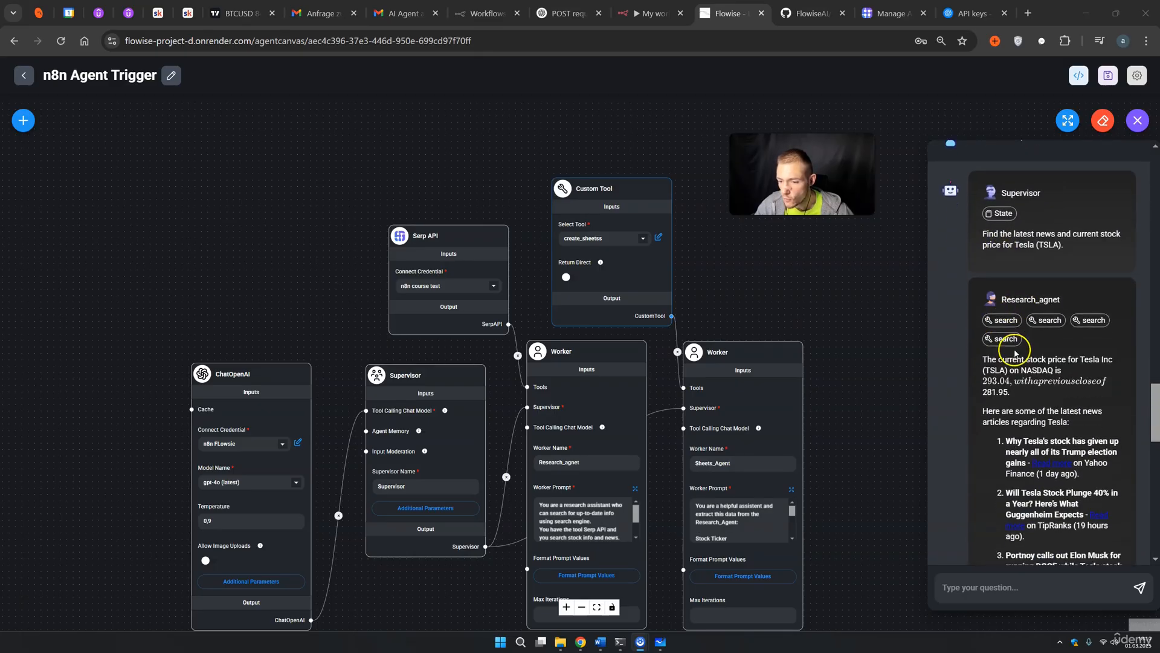
{"action": "left_click_drag", "start_coordinate": [984, 291], "coordinate": [1038, 426]}
{"action": "scroll", "coordinate": [1052, 450], "scroll_direction": "down", "scroll_amount": 5}
{"action": "scroll", "coordinate": [1053, 450], "scroll_direction": "down", "scroll_amount": 2}
{"action": "scroll", "coordinate": [1018, 447], "scroll_direction": "down", "scroll_amount": 2}
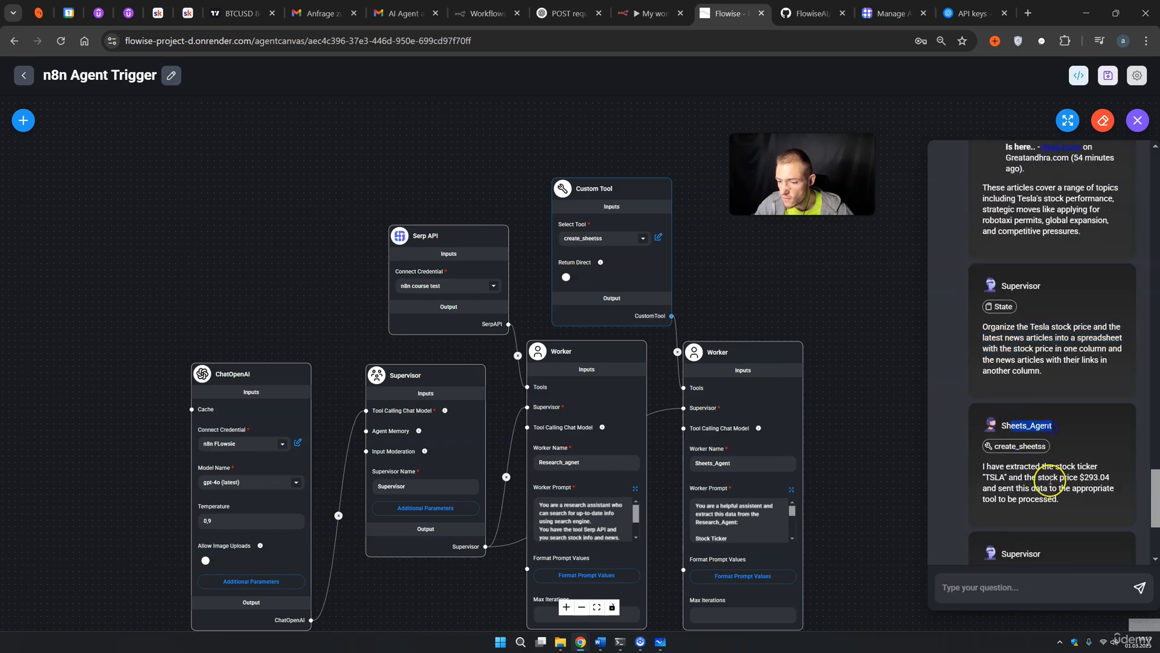
{"action": "scroll", "coordinate": [1050, 481], "scroll_direction": "down", "scroll_amount": 1}
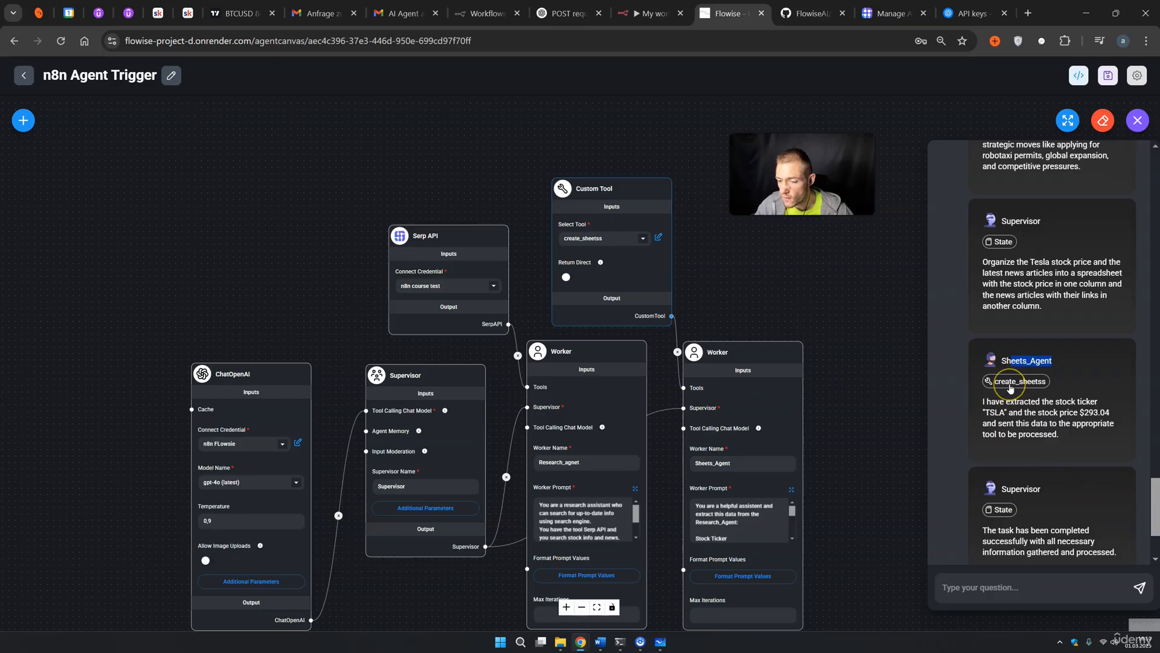
{"action": "scroll", "coordinate": [1022, 393], "scroll_direction": "down", "scroll_amount": 2}
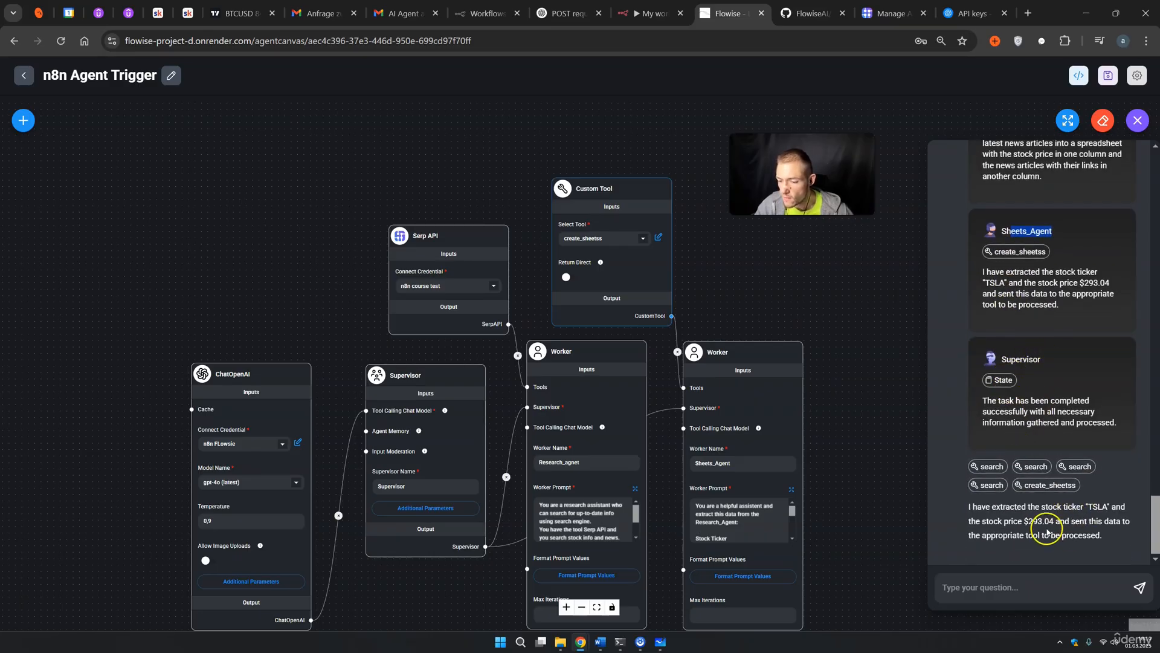
{"action": "left_click", "coordinate": [645, 15]}
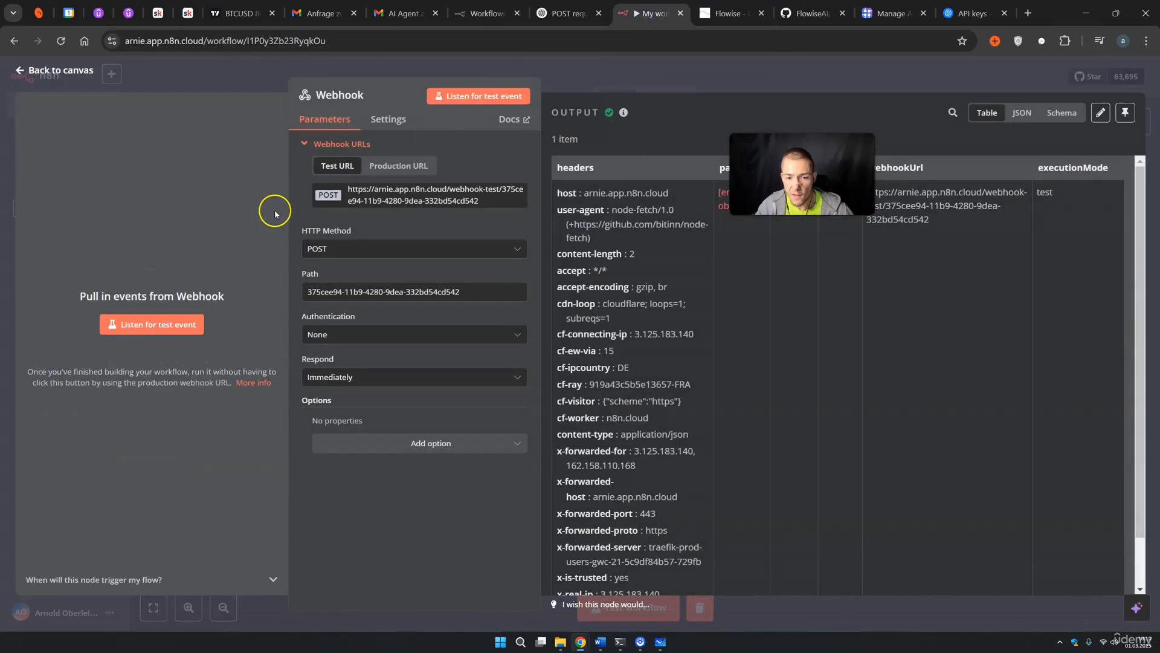
Inspect the Webhook's received item with empty body, query and params, then return to Flowise
{"action": "left_click_drag", "start_coordinate": [803, 174], "coordinate": [818, 108]}
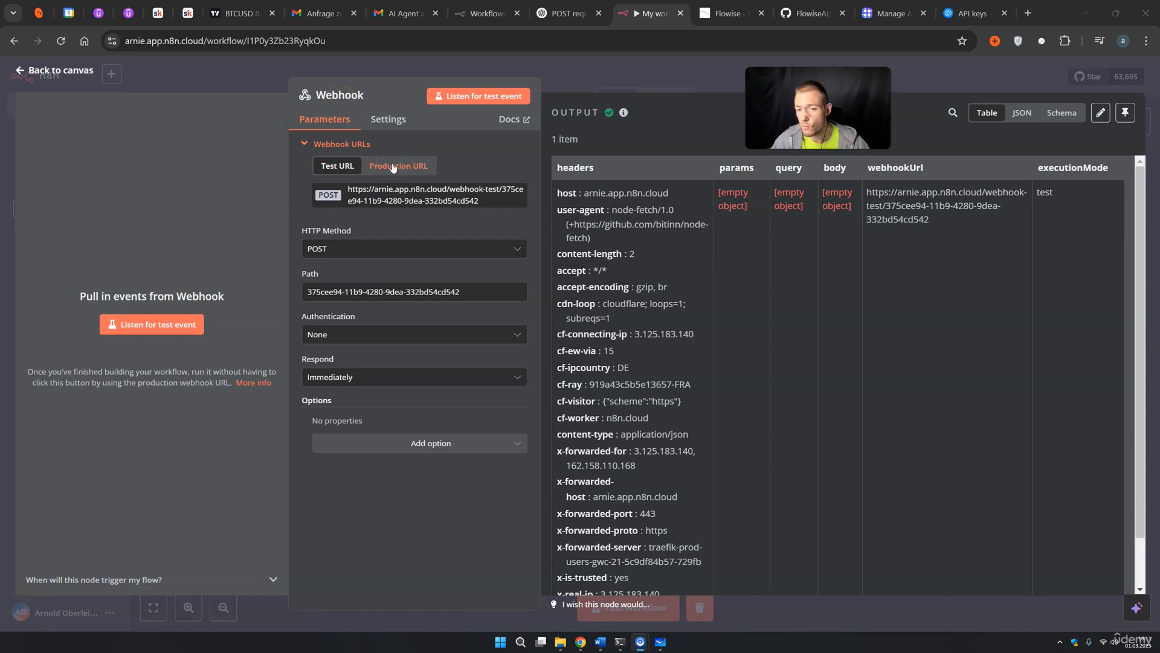
{"action": "left_click", "coordinate": [397, 169]}
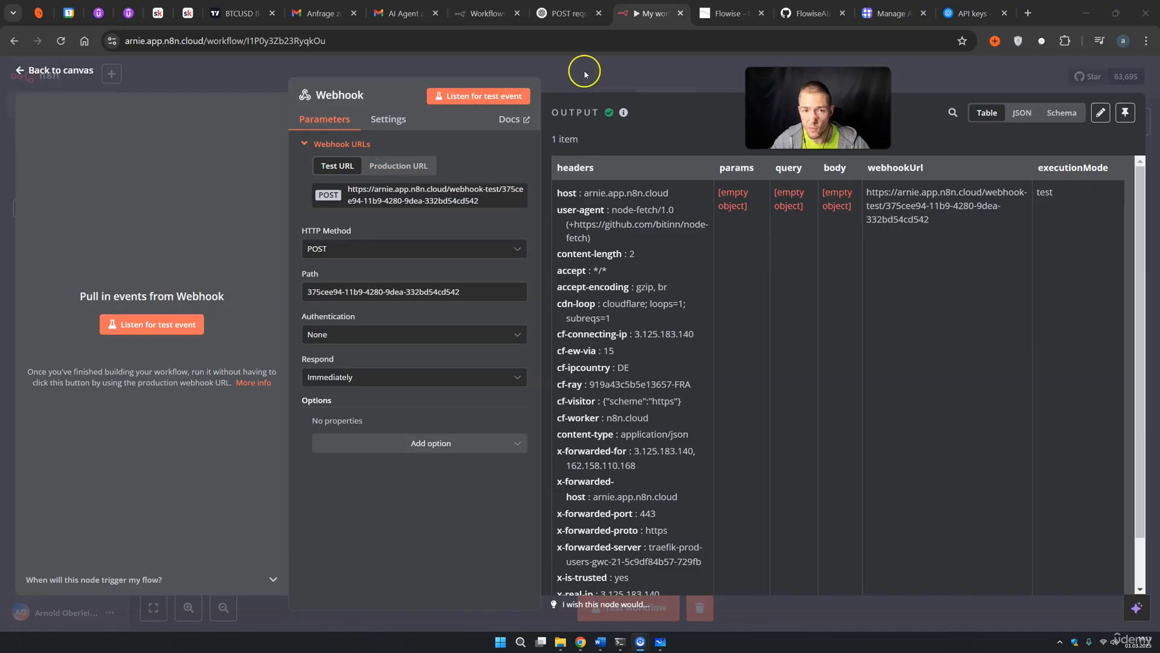
{"action": "left_click", "coordinate": [729, 13]}
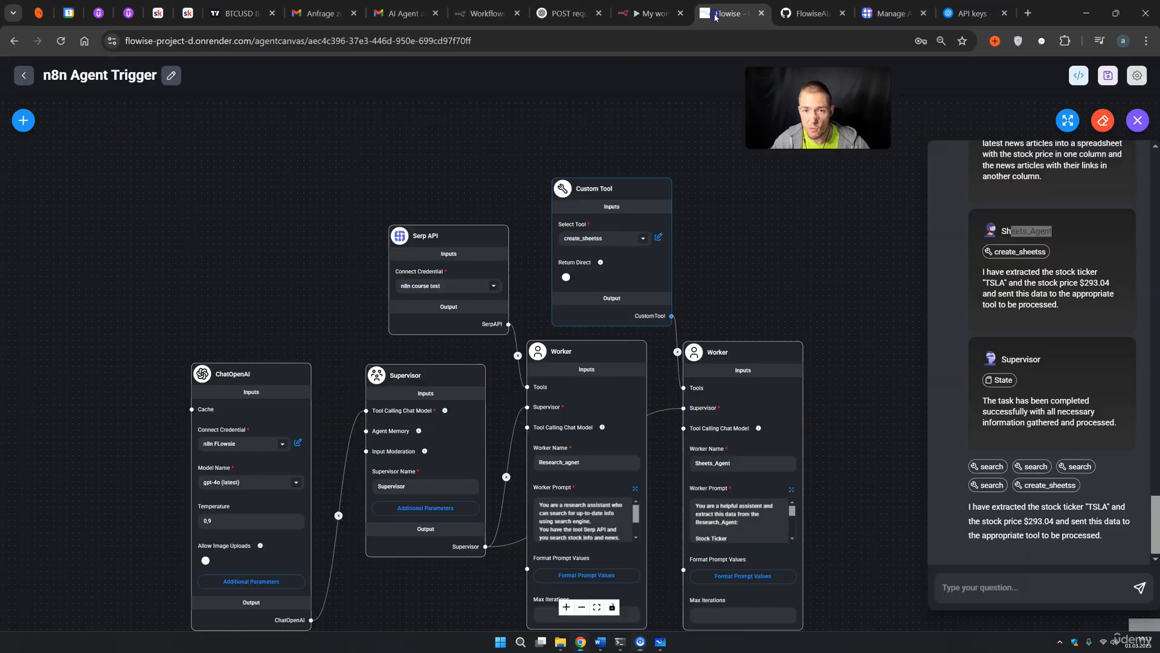
Check the create_sheetss tool's stockticker and price inputs and its n8n webhook URL, leaving it unchanged
{"action": "left_click", "coordinate": [641, 237]}
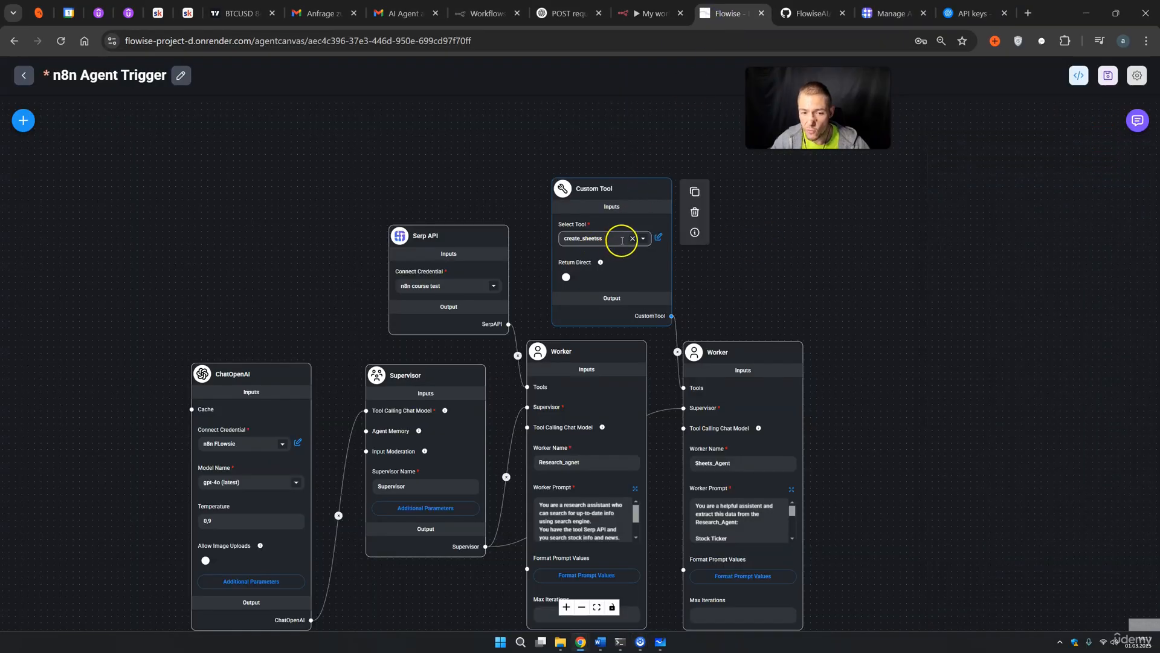
{"action": "left_click", "coordinate": [641, 238]}
{"action": "left_click", "coordinate": [628, 299]}
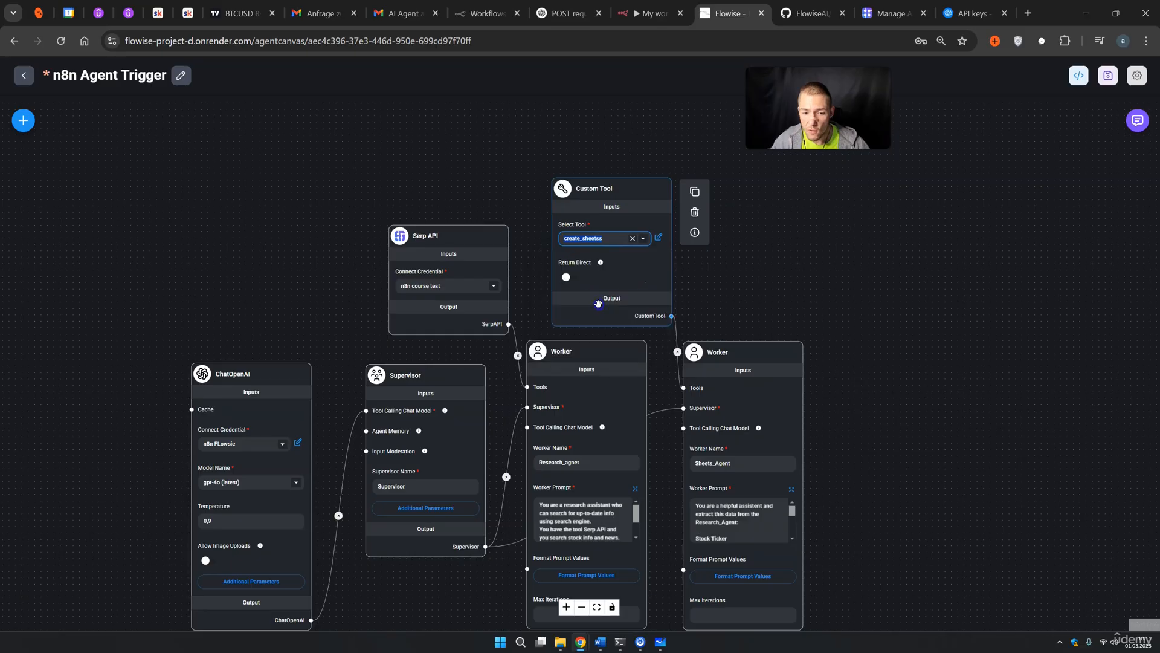
{"action": "left_click", "coordinate": [658, 237]}
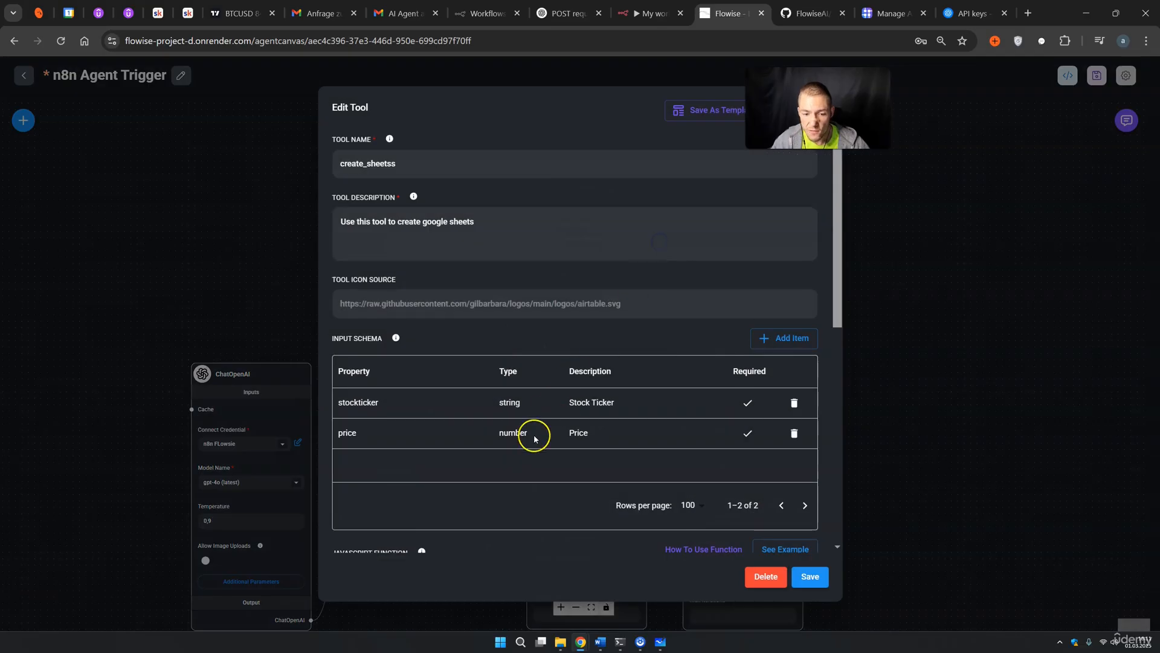
{"action": "scroll", "coordinate": [531, 436], "scroll_direction": "down", "scroll_amount": 4}
{"action": "scroll", "coordinate": [531, 449], "scroll_direction": "down", "scroll_amount": 3}
{"action": "left_click_drag", "start_coordinate": [414, 238], "coordinate": [694, 237]}
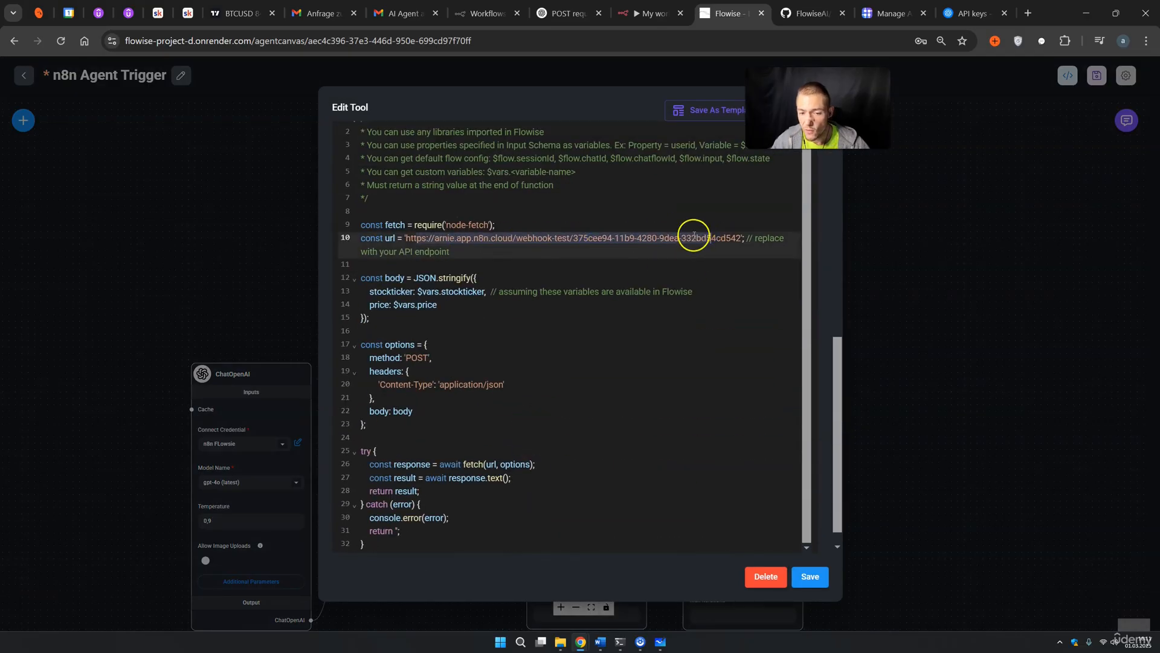
{"action": "left_click", "coordinate": [908, 237]}
{"action": "left_click", "coordinate": [651, 14]}
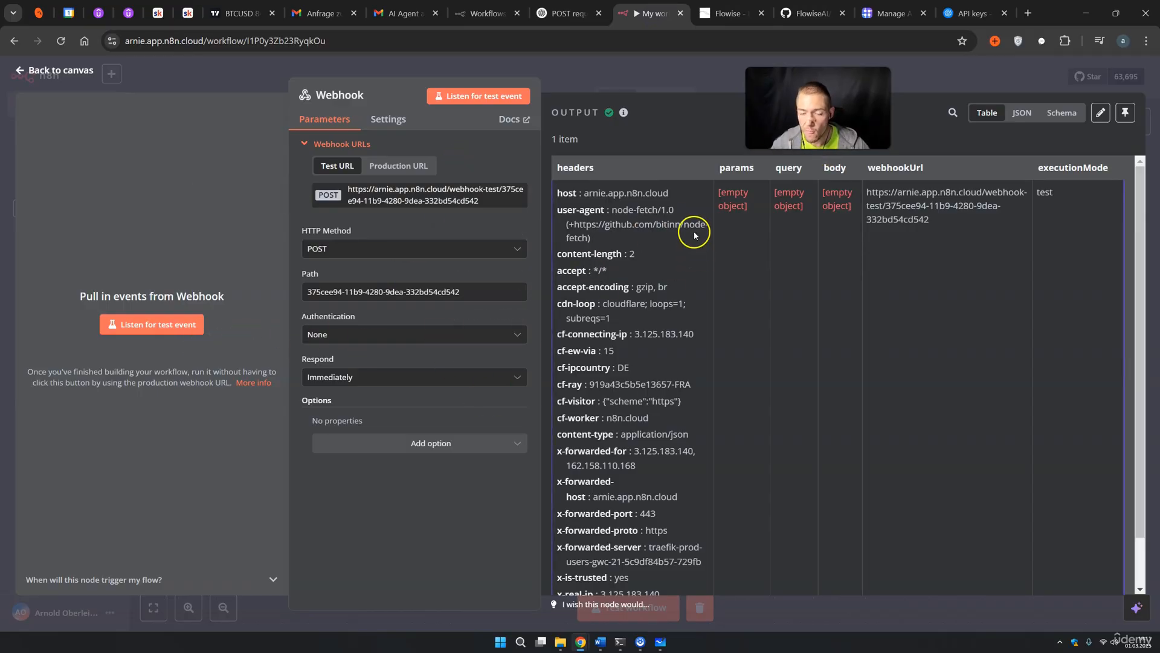
Verify in the Webhook's Schema view that the body holds stockticker TSLA and price 293.04
{"action": "left_click", "coordinate": [714, 87]}
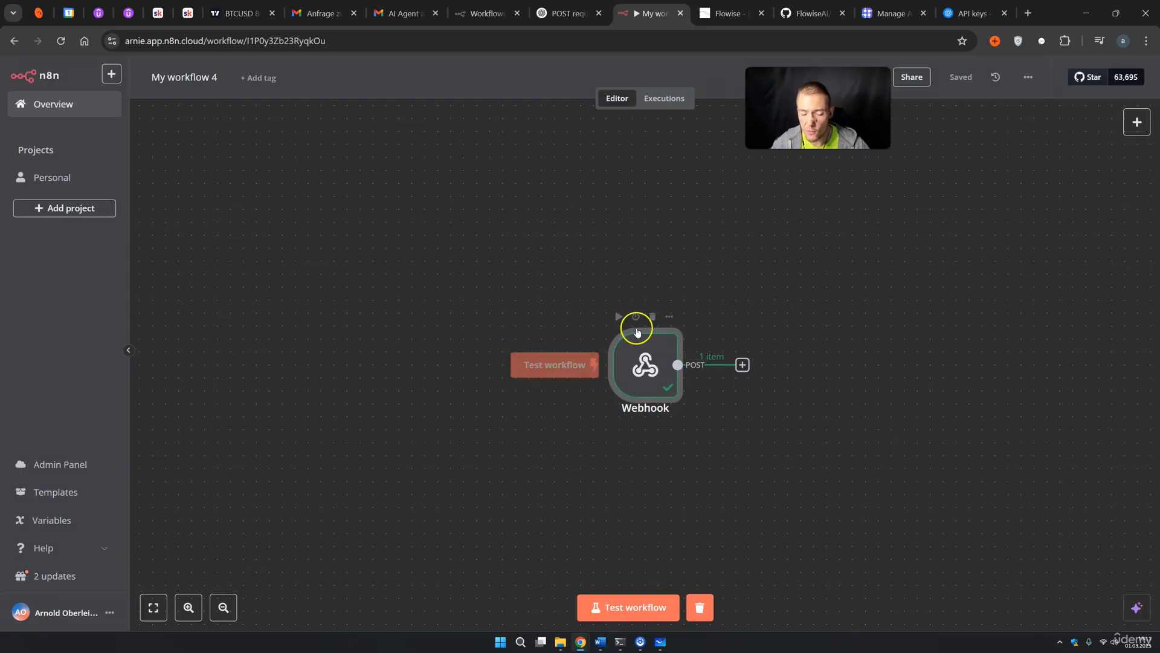
{"action": "left_click_drag", "start_coordinate": [858, 452], "coordinate": [680, 403]}
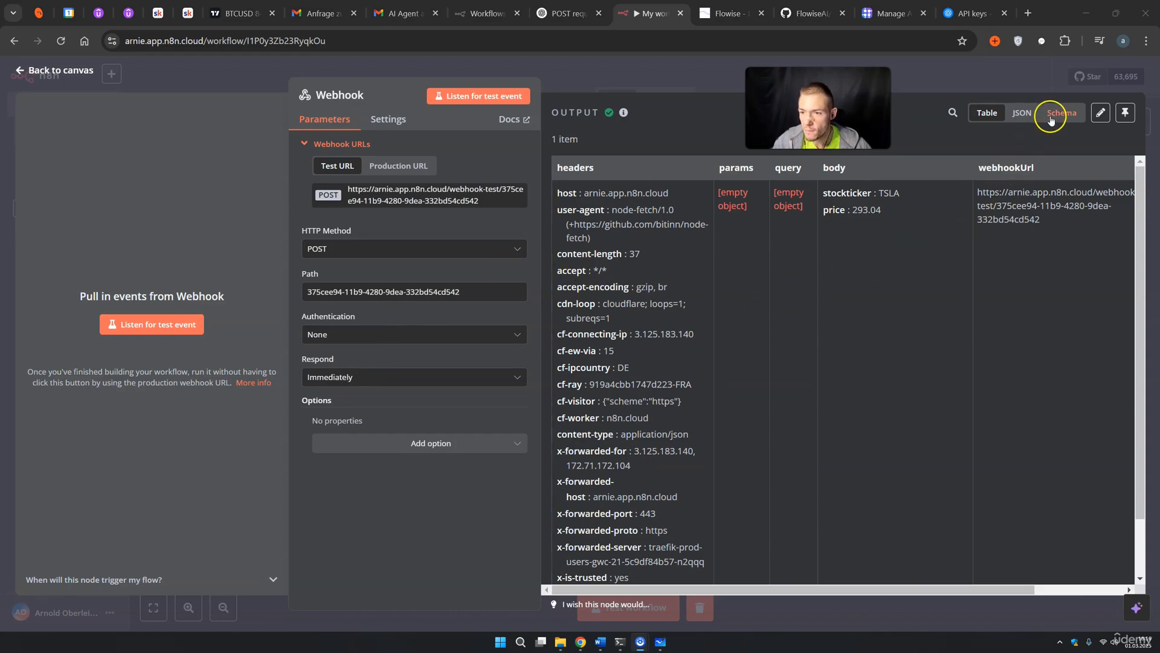
{"action": "left_click", "coordinate": [1052, 118]}
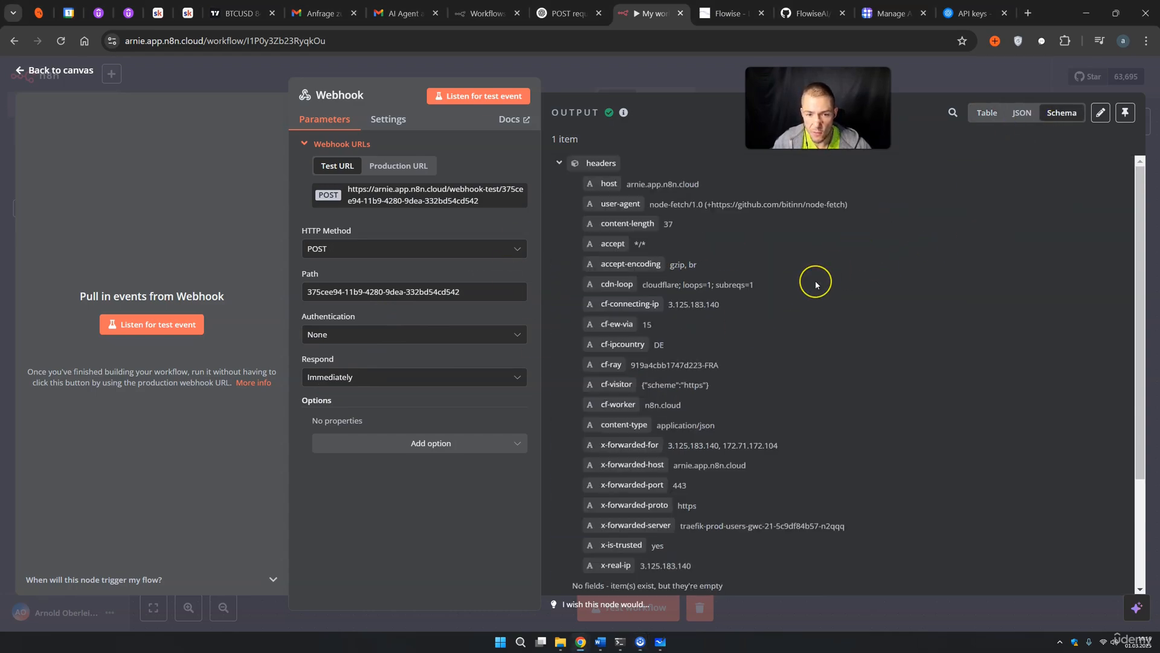
{"action": "scroll", "coordinate": [816, 284], "scroll_direction": "down", "scroll_amount": 3}
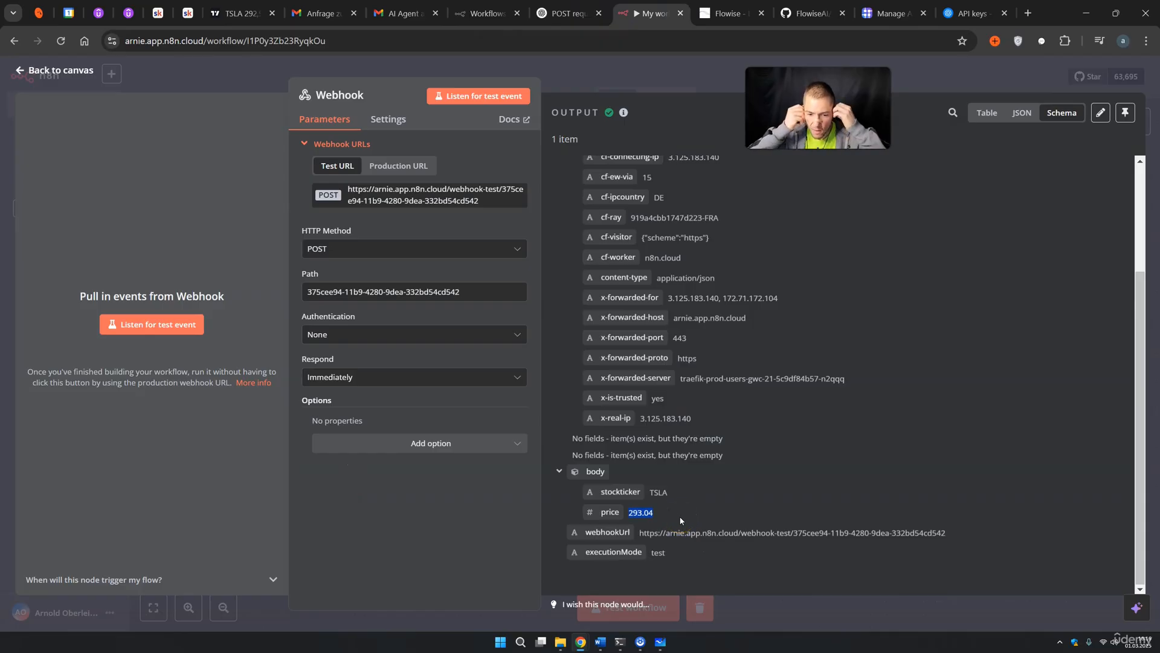
{"action": "left_click", "coordinate": [668, 518]}
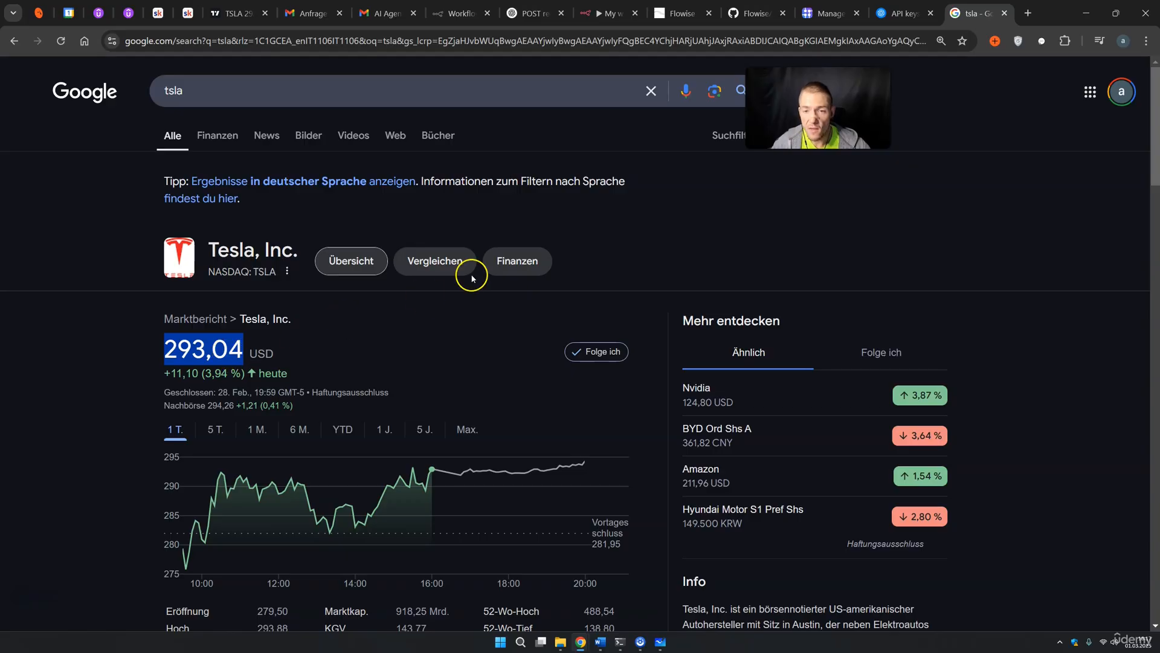
{"action": "left_click", "coordinate": [605, 13]}
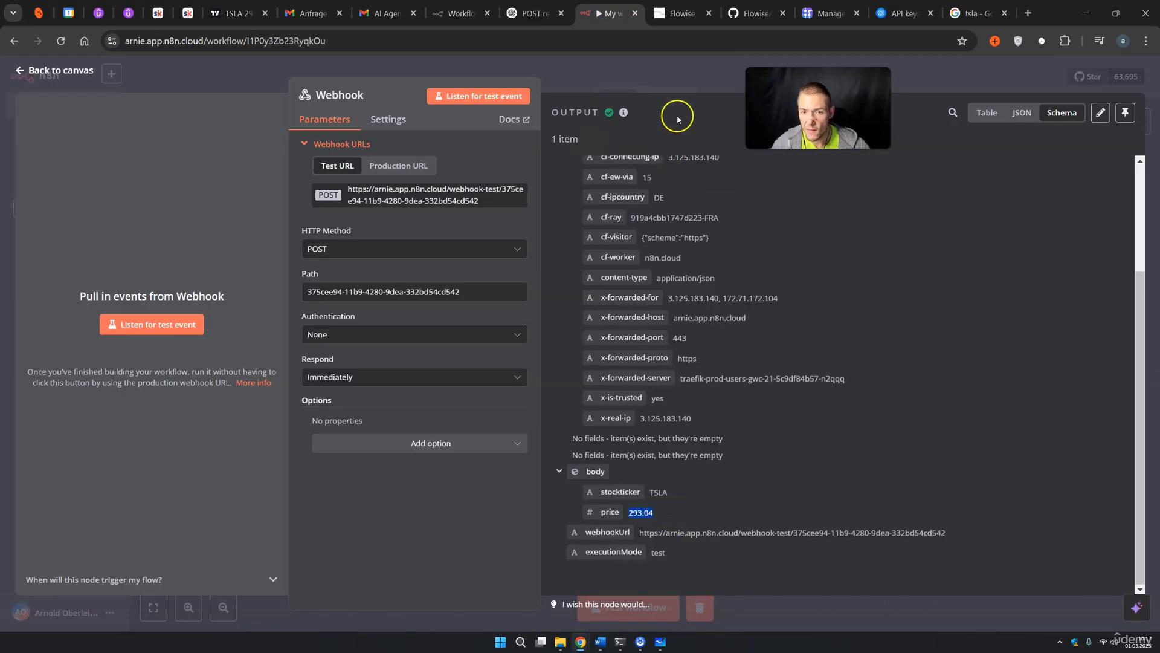
{"action": "left_click", "coordinate": [702, 88]}
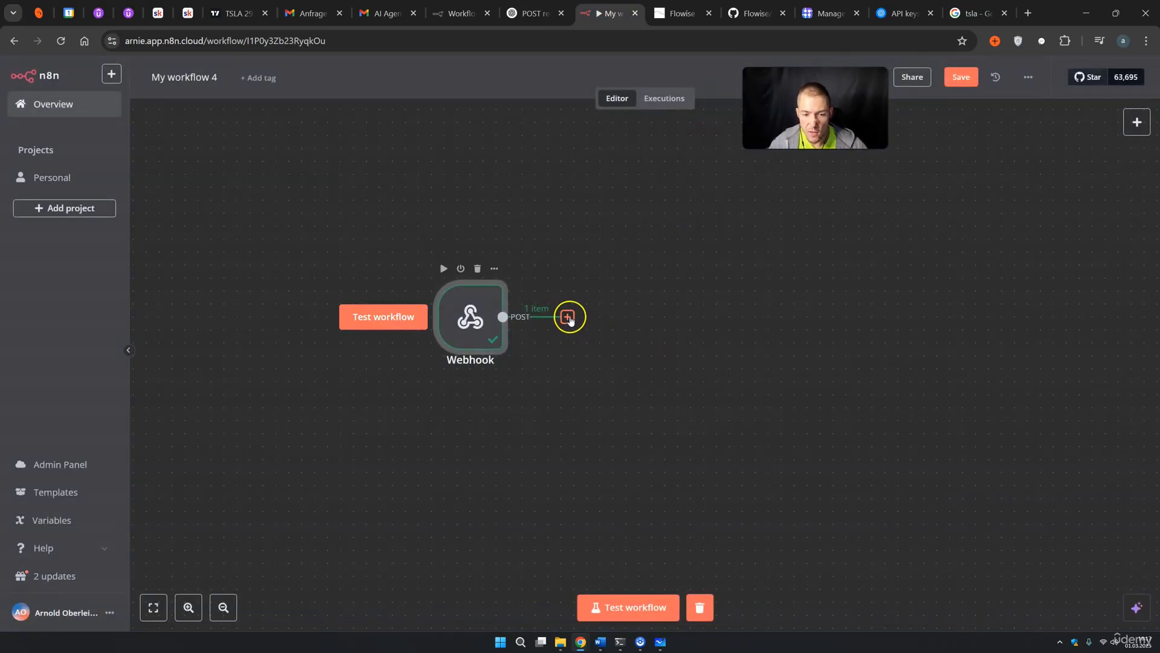
Add a Google Sheets 'Append row in sheet' node after the Webhook
{"action": "left_click", "coordinate": [567, 316]}
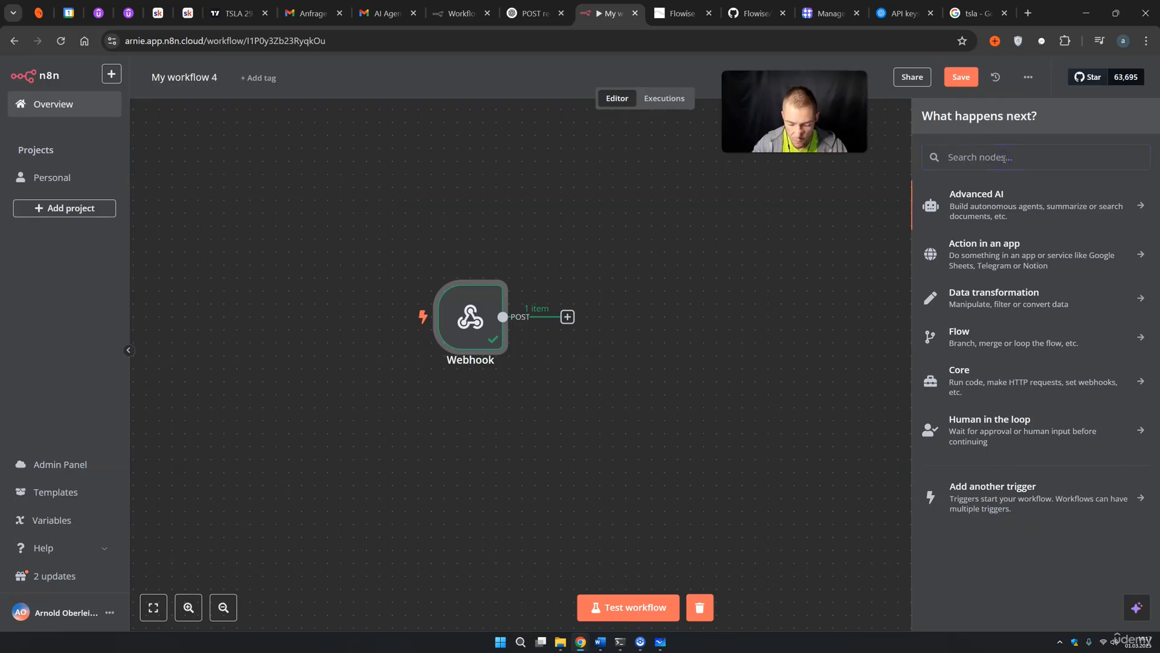
{"action": "type", "text": "goo"}
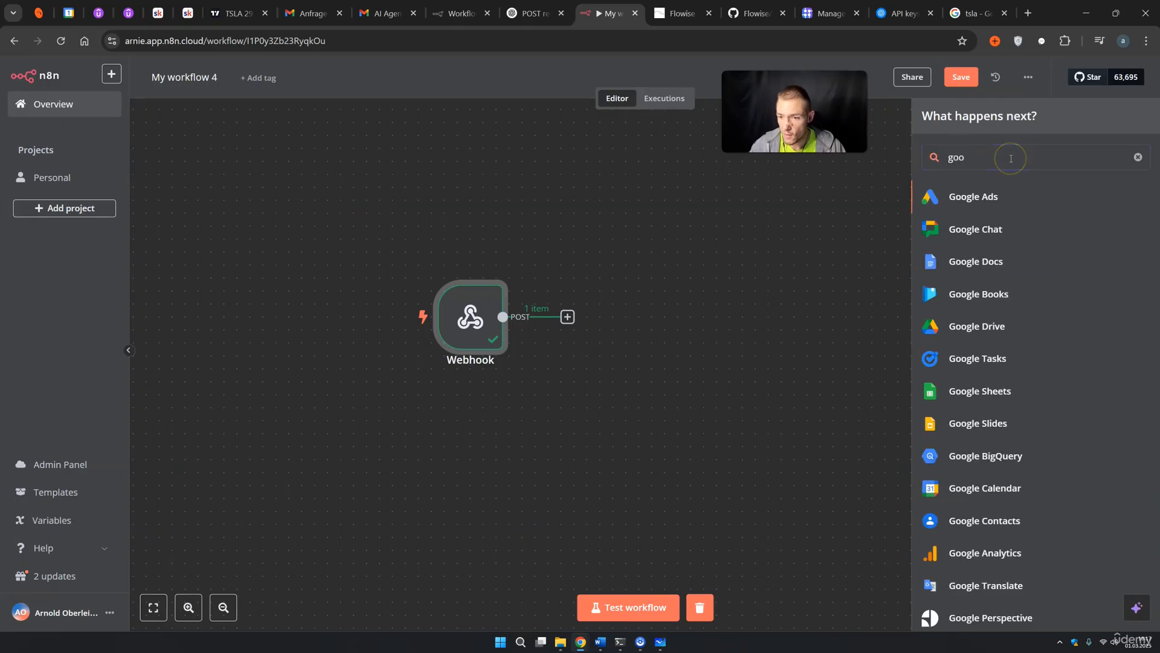
{"action": "type", "text": "gle s"}
{"action": "left_click", "coordinate": [1005, 194]}
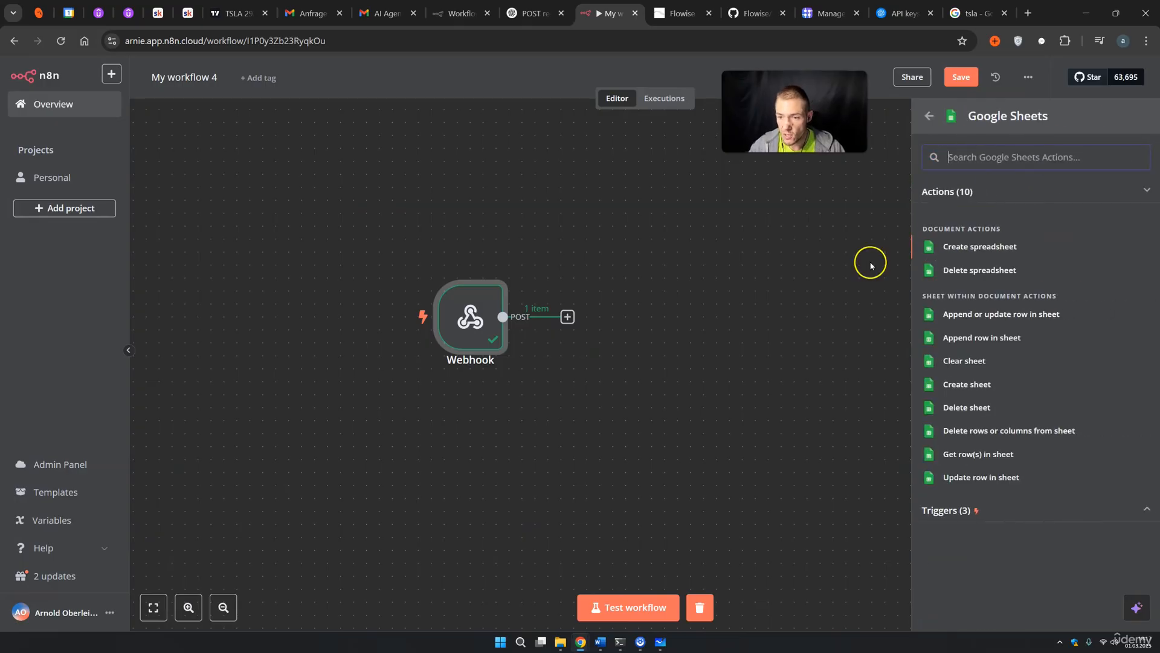
{"action": "left_click", "coordinate": [969, 343]}
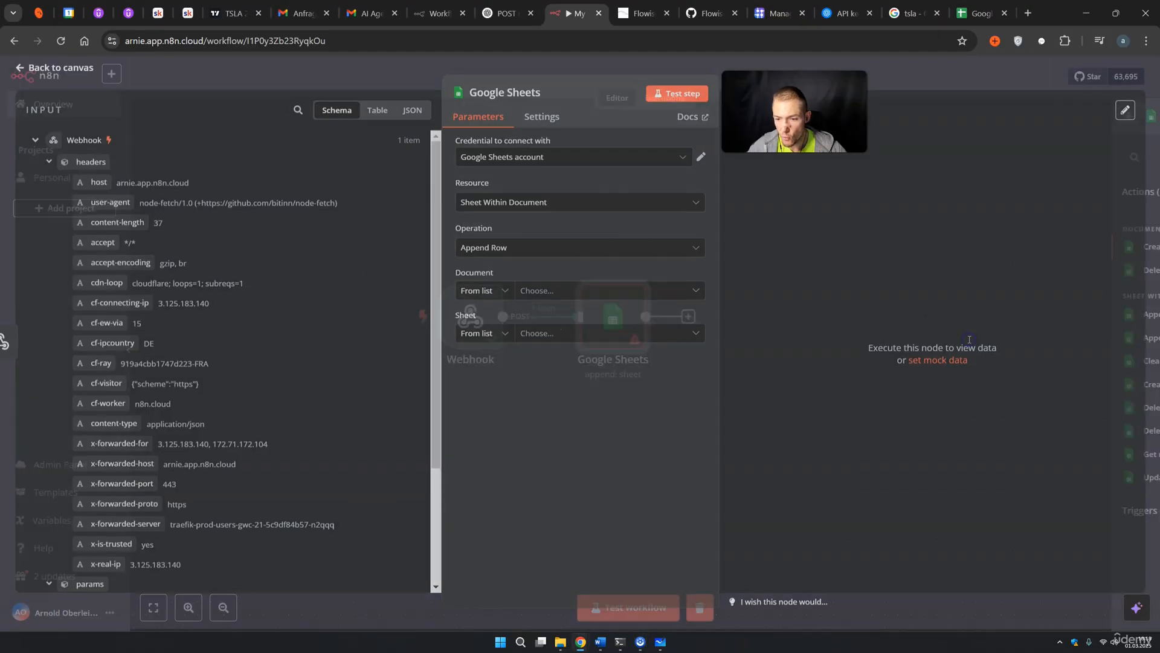
Select the Google Sheets account credential and bring up the n8n Kurs test spreadsheet
{"action": "left_click", "coordinate": [590, 161]}
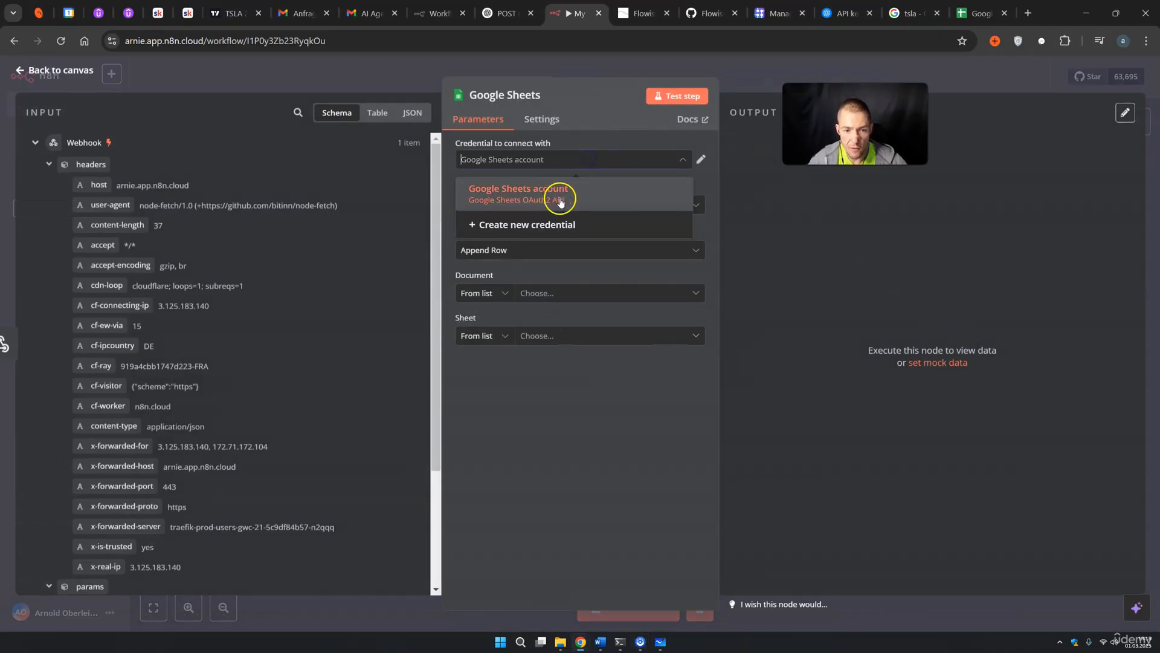
{"action": "left_click", "coordinate": [555, 192]}
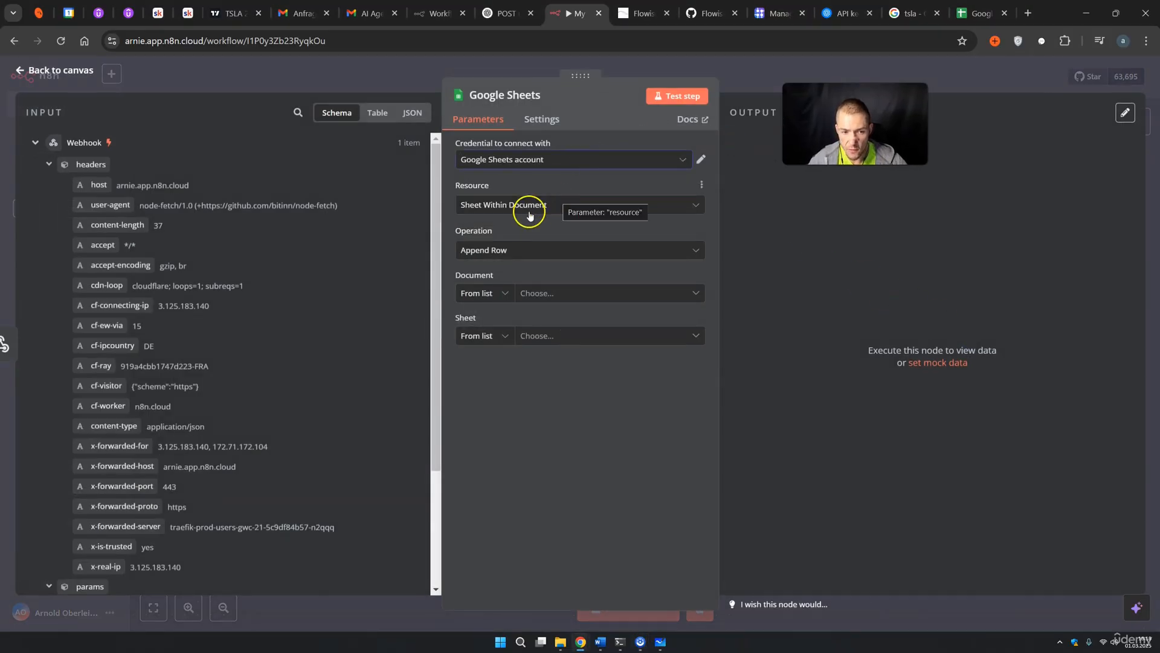
{"action": "left_click", "coordinate": [488, 229]}
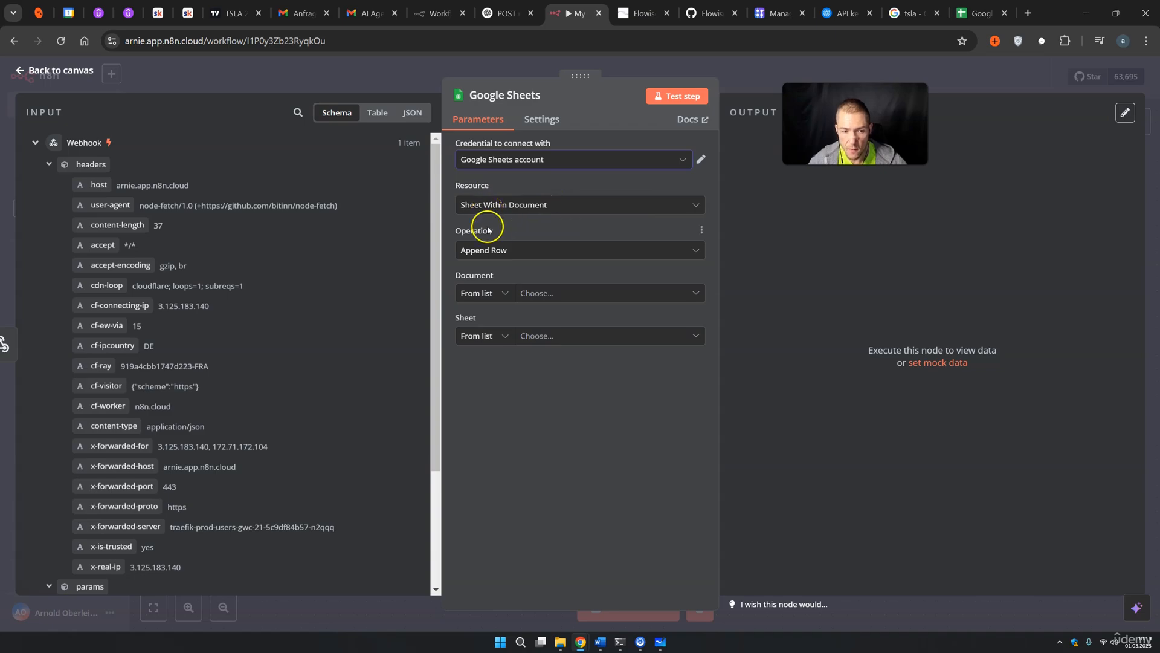
{"action": "left_click", "coordinate": [481, 275]}
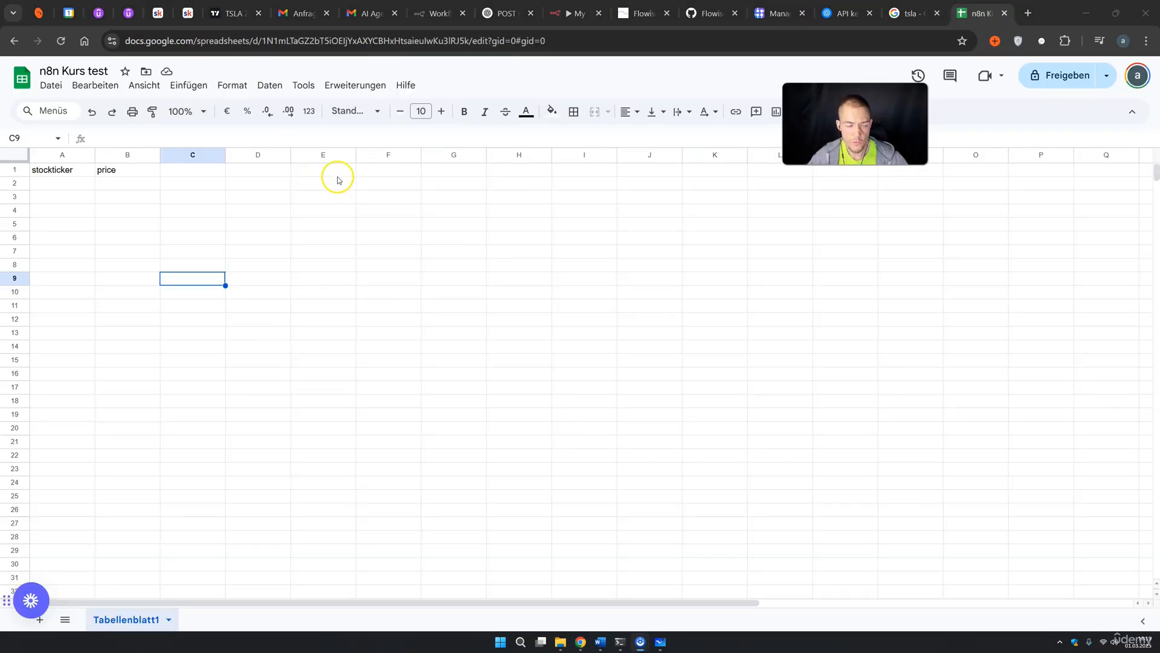
Check the stockticker and price headers in A1 and B1 and the empty rows below, then go back to n8n
{"action": "double_click", "coordinate": [70, 70]}
{"action": "left_click", "coordinate": [209, 206]}
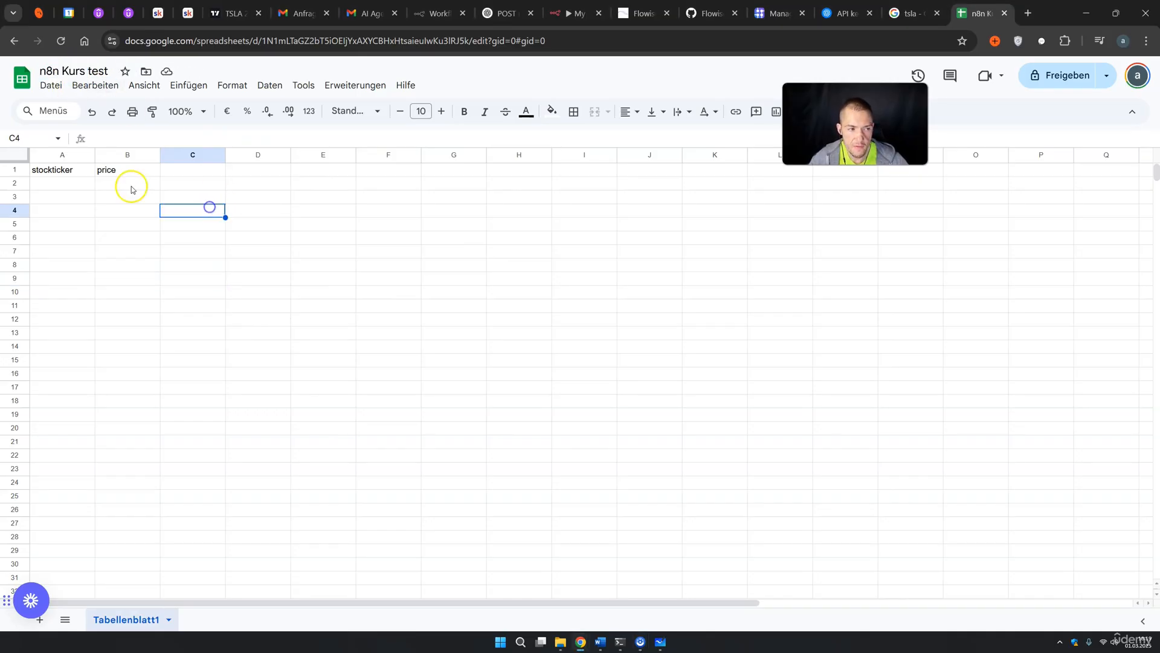
{"action": "left_click", "coordinate": [63, 172]}
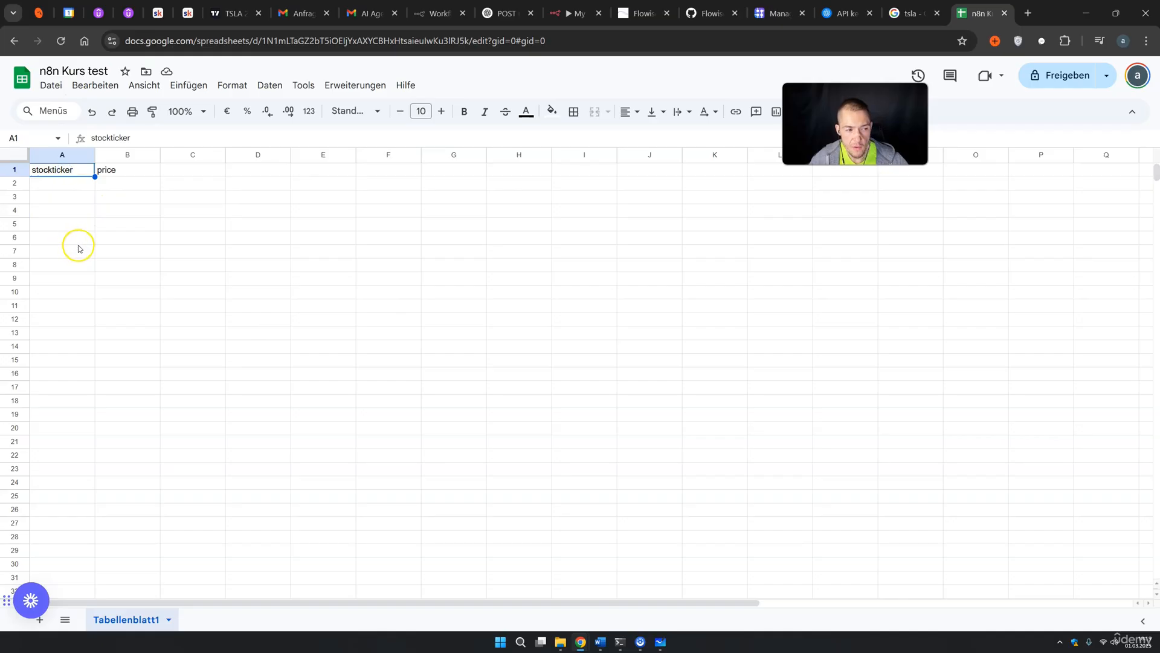
{"action": "left_click", "coordinate": [114, 169]}
{"action": "left_click", "coordinate": [67, 184]}
{"action": "left_click", "coordinate": [62, 203]}
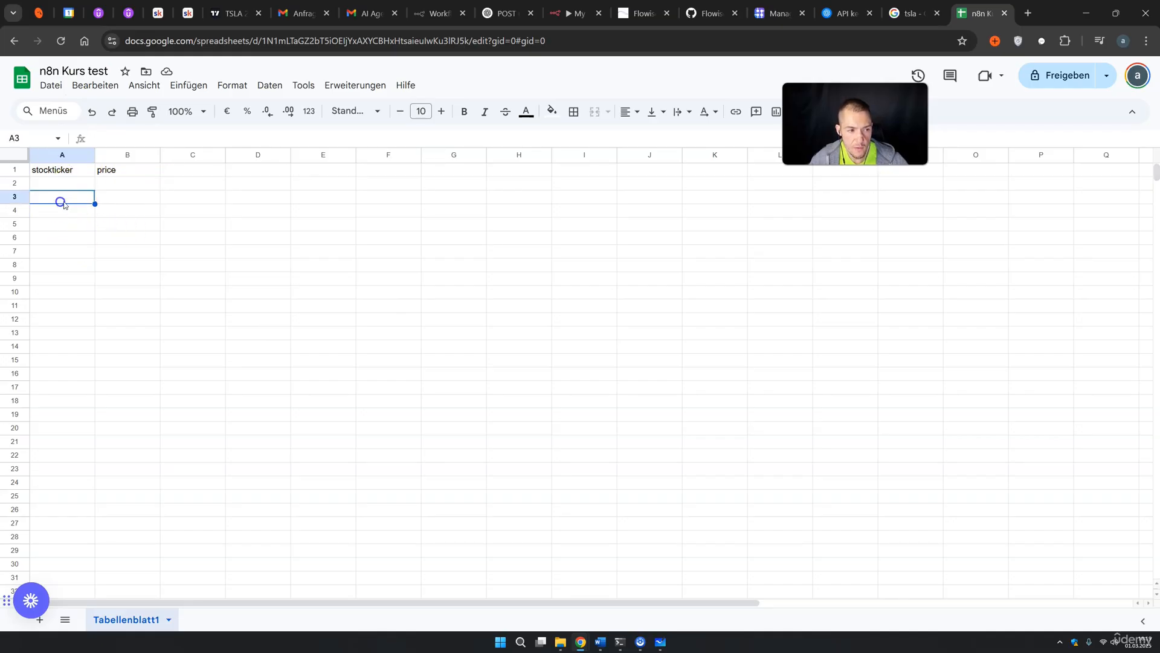
{"action": "key", "text": "Tab"}
{"action": "left_click", "coordinate": [127, 216]}
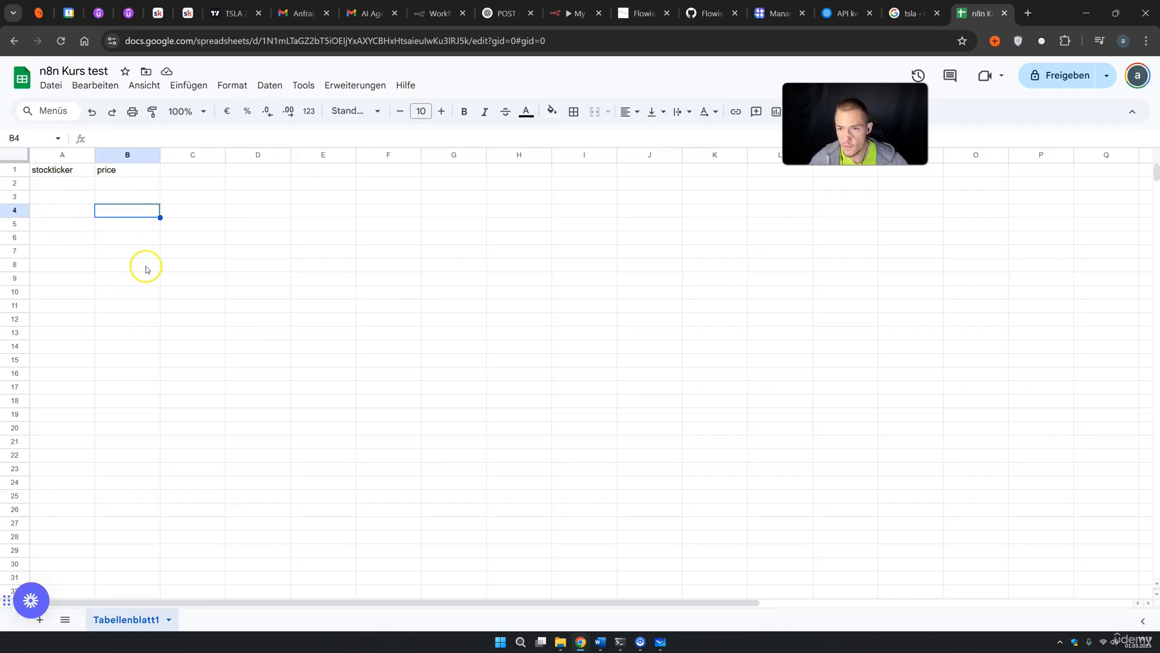
{"action": "left_click", "coordinate": [563, 21]}
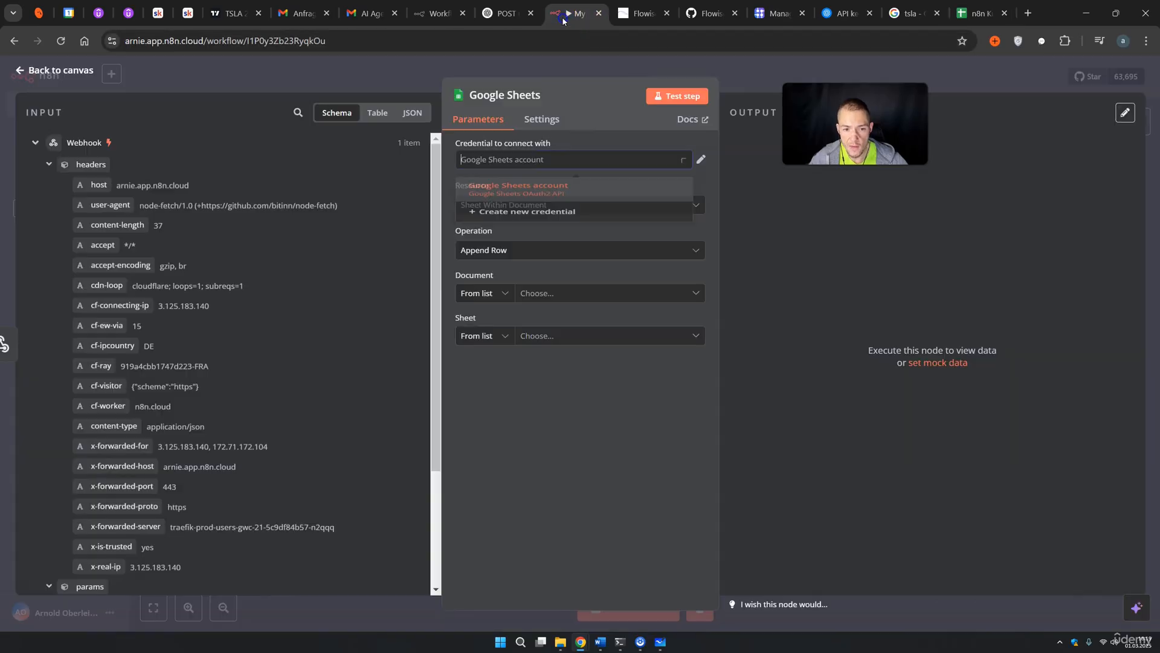
Set the Google Sheets node's document to 'n8n Kurs test' and sheet to Tabellenblatt1
{"action": "left_click", "coordinate": [563, 302]}
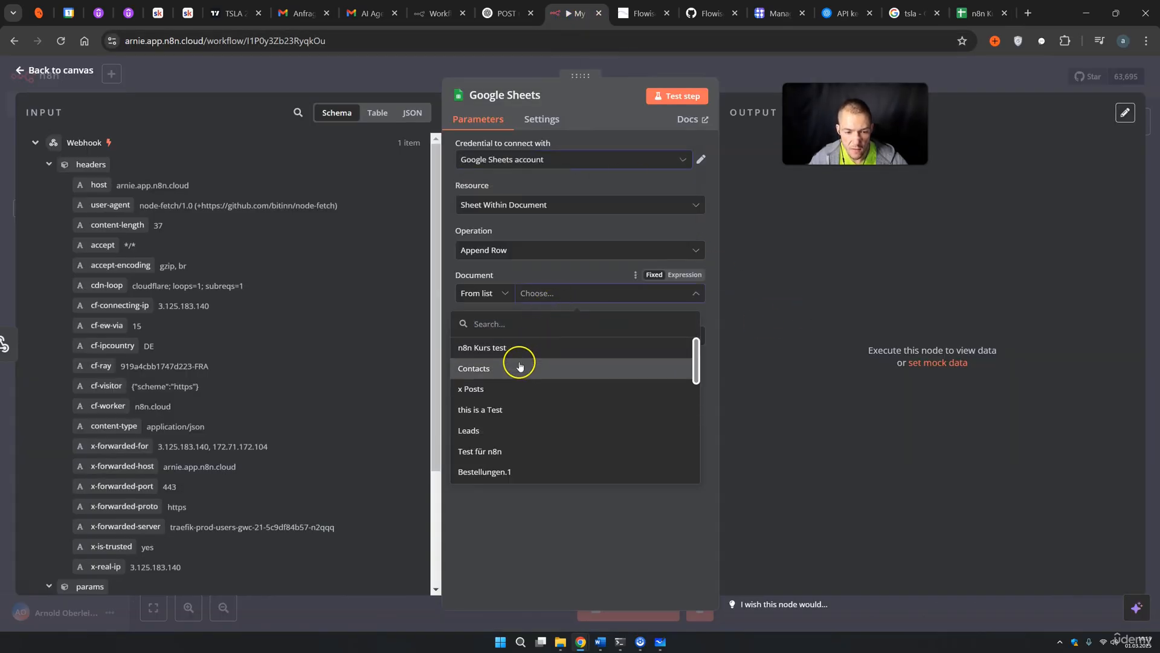
{"action": "left_click", "coordinate": [493, 349]}
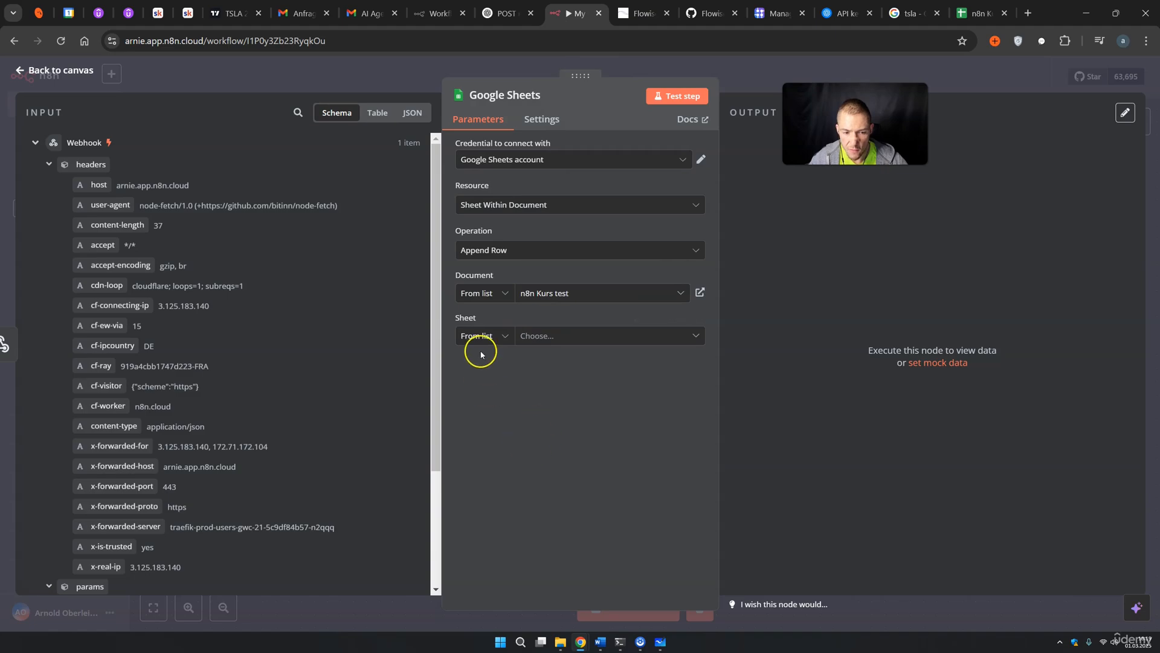
{"action": "left_click", "coordinate": [523, 338]}
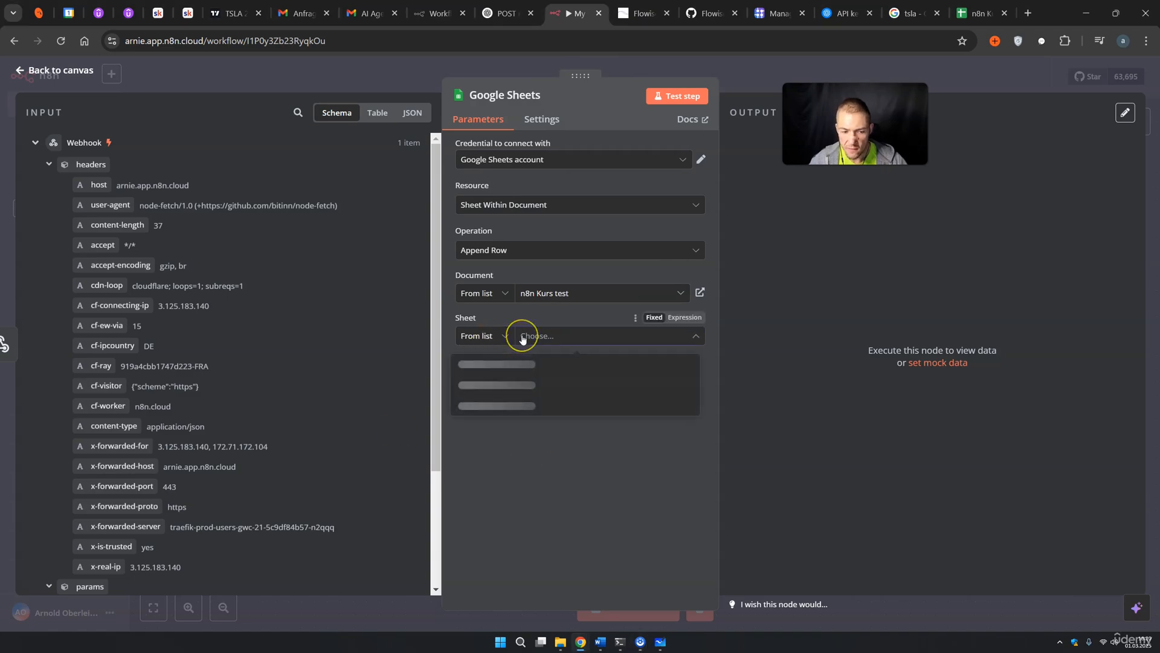
{"action": "left_click", "coordinate": [495, 363]}
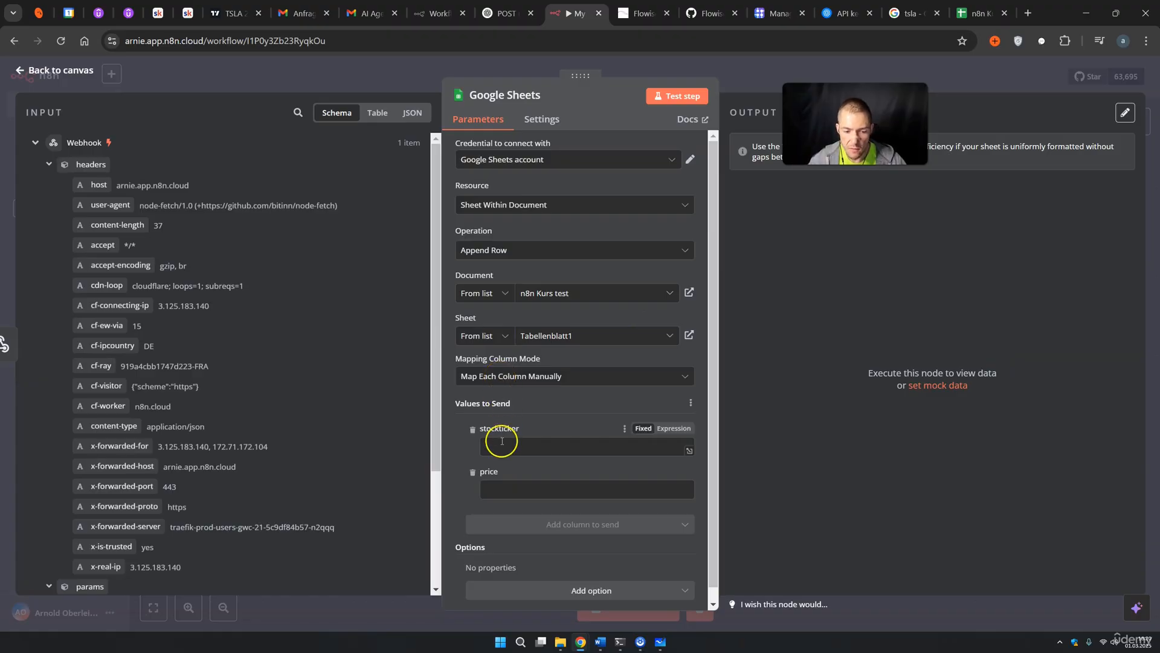
Check the spreadsheet's stockticker and price headers, then return to the node's Input schema
{"action": "left_click", "coordinate": [978, 21]}
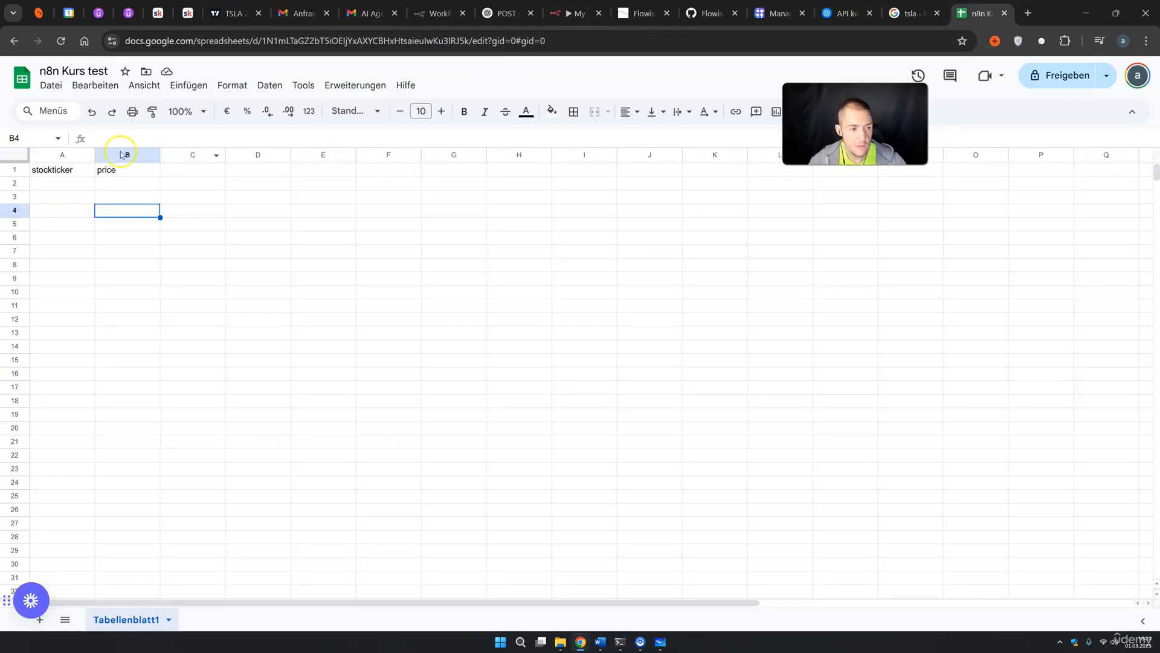
{"action": "left_click", "coordinate": [60, 166]}
{"action": "left_click", "coordinate": [114, 171]}
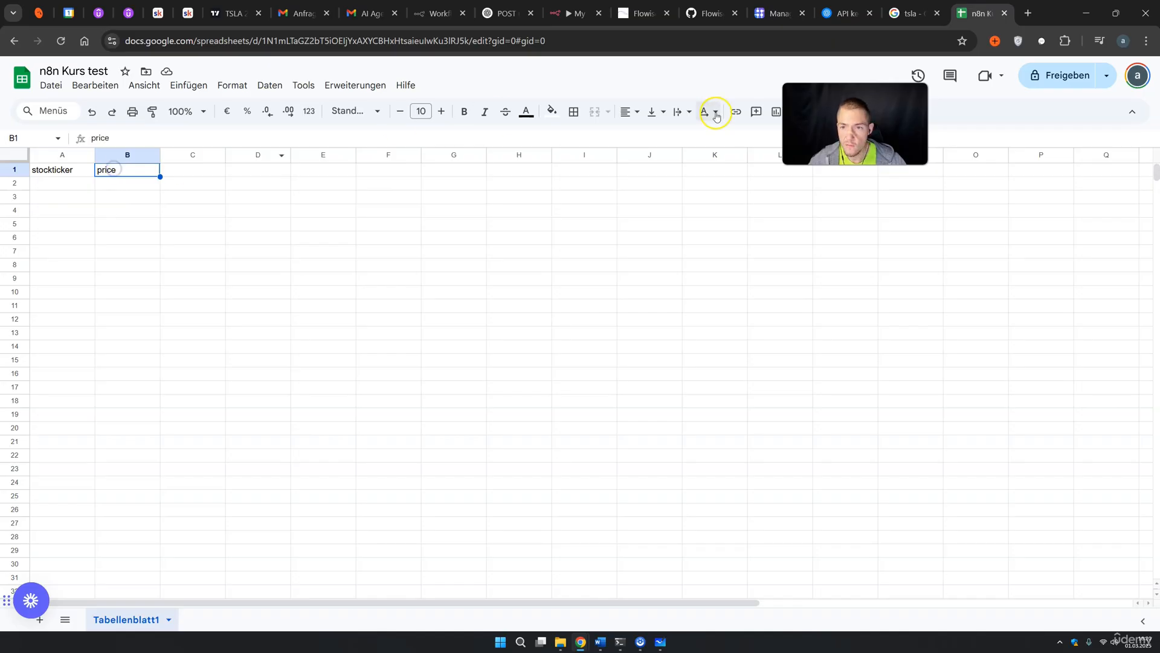
{"action": "left_click", "coordinate": [553, 13]}
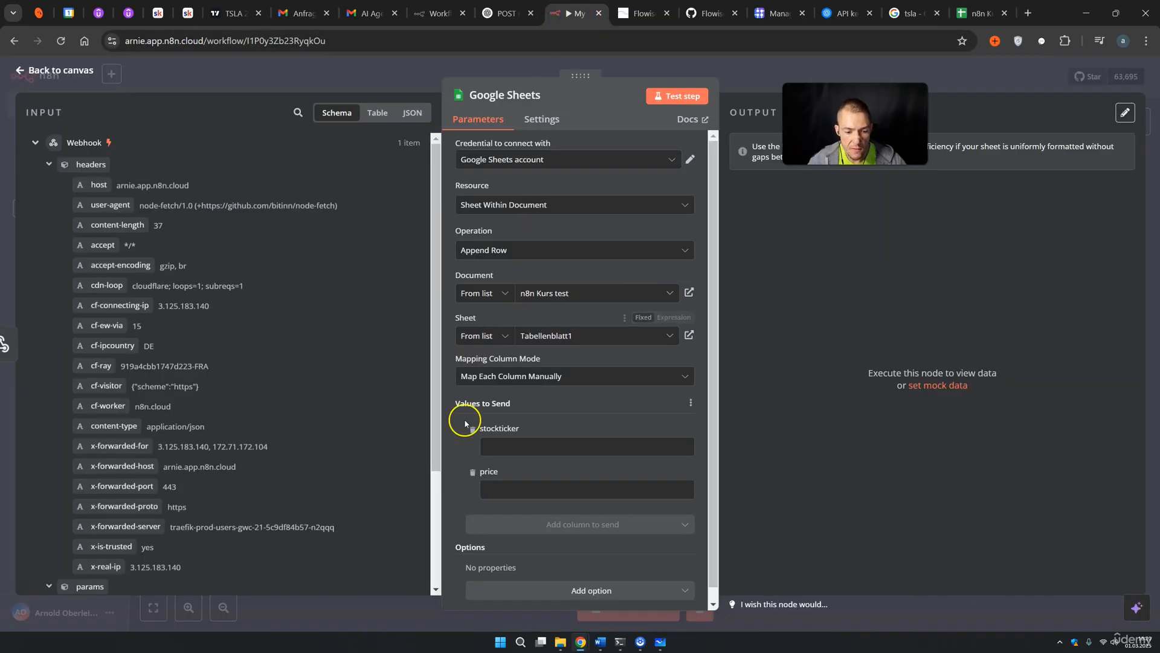
{"action": "scroll", "coordinate": [461, 350], "scroll_direction": "down", "scroll_amount": 1}
{"action": "scroll", "coordinate": [339, 387], "scroll_direction": "down", "scroll_amount": 5}
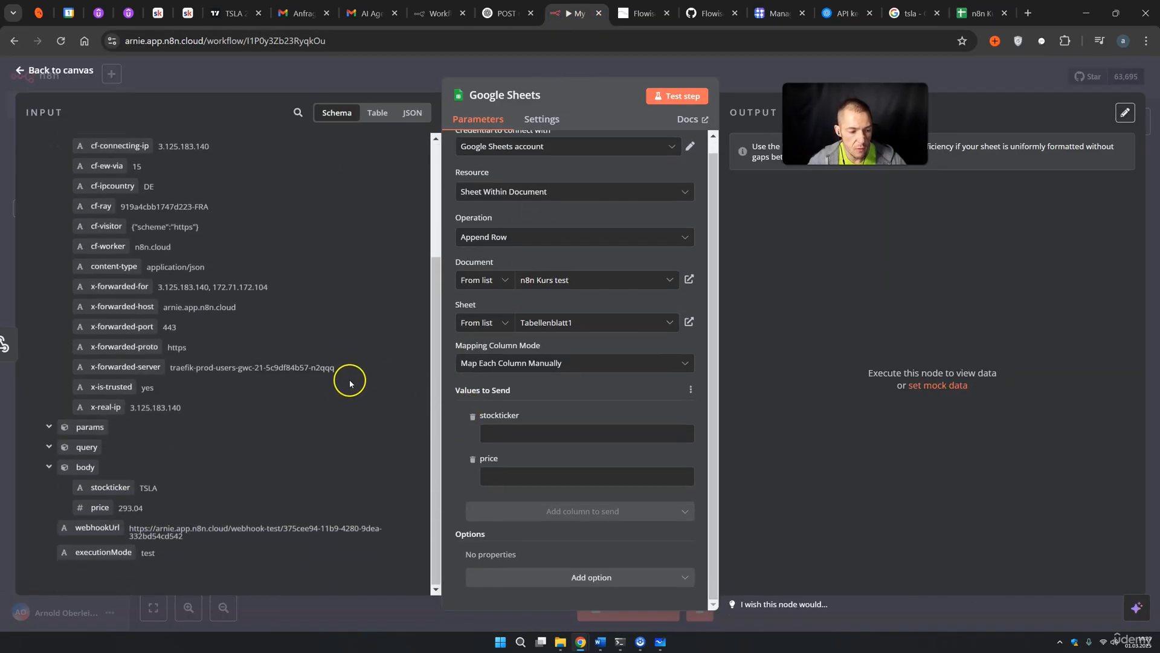
Map body.stockticker and body.price into the stockticker and price columns and test the step, appending TSLA, 293.04
{"action": "left_click_drag", "start_coordinate": [149, 491], "coordinate": [523, 448]}
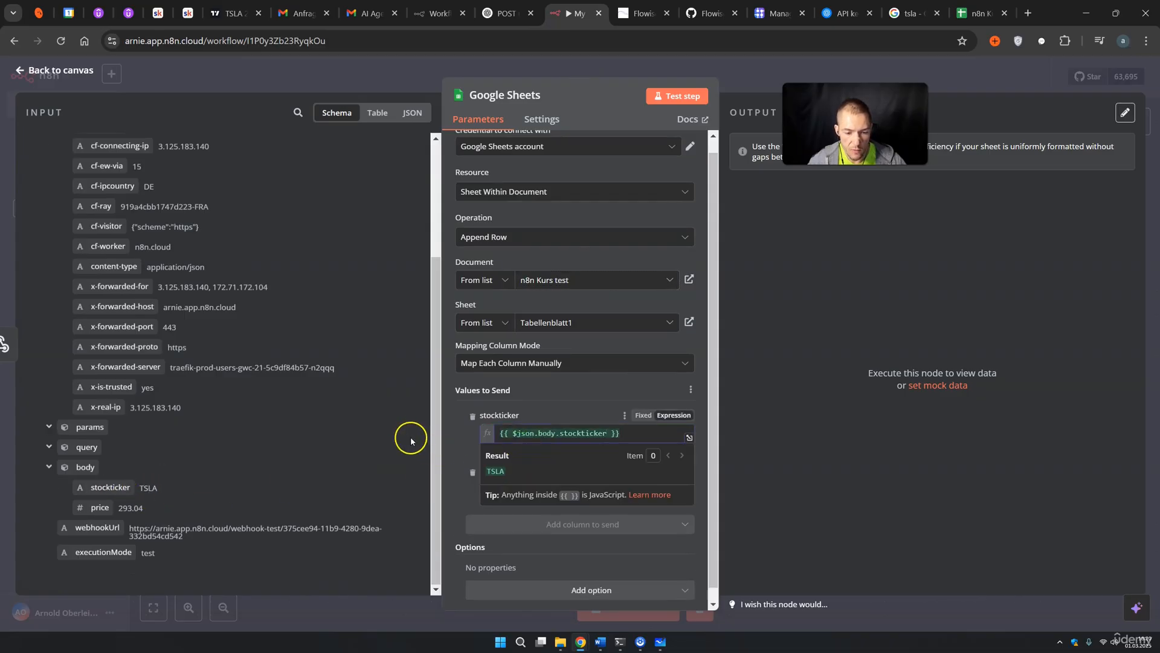
{"action": "left_click", "coordinate": [337, 464]}
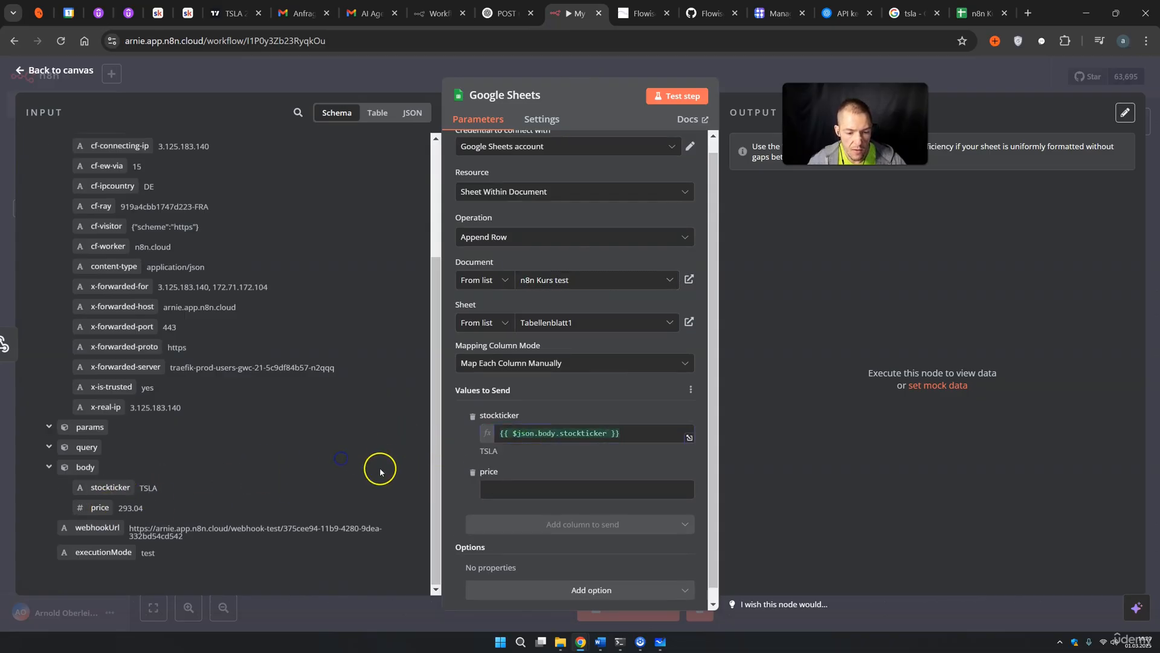
{"action": "left_click_drag", "start_coordinate": [99, 507], "coordinate": [539, 495]}
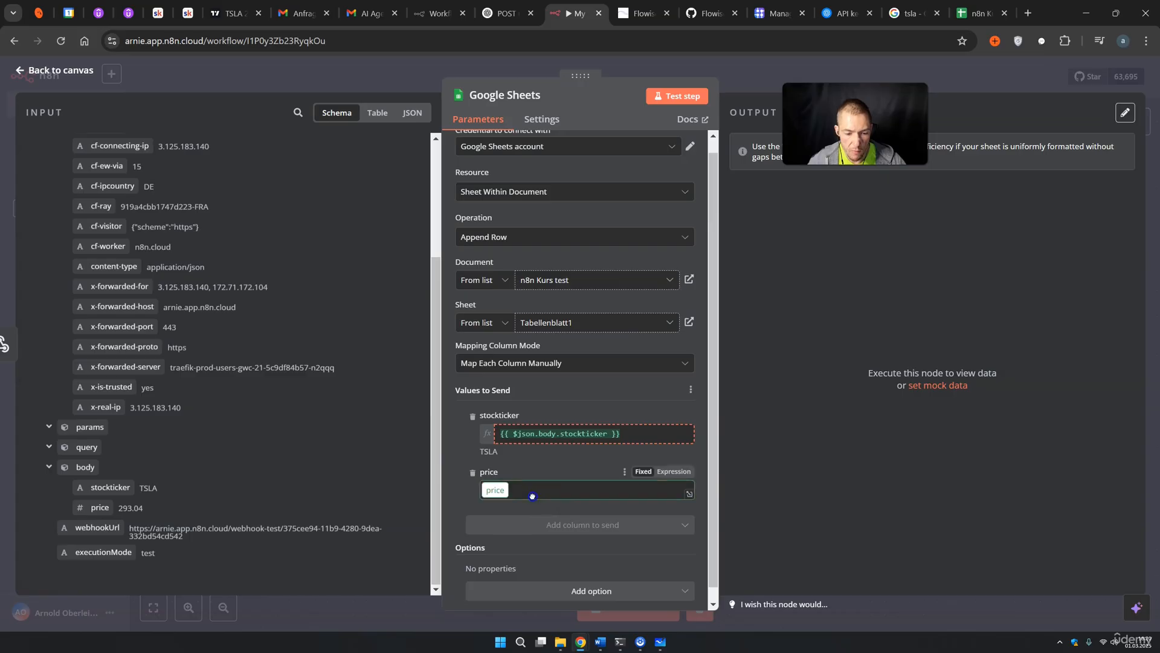
{"action": "left_click", "coordinate": [691, 100]}
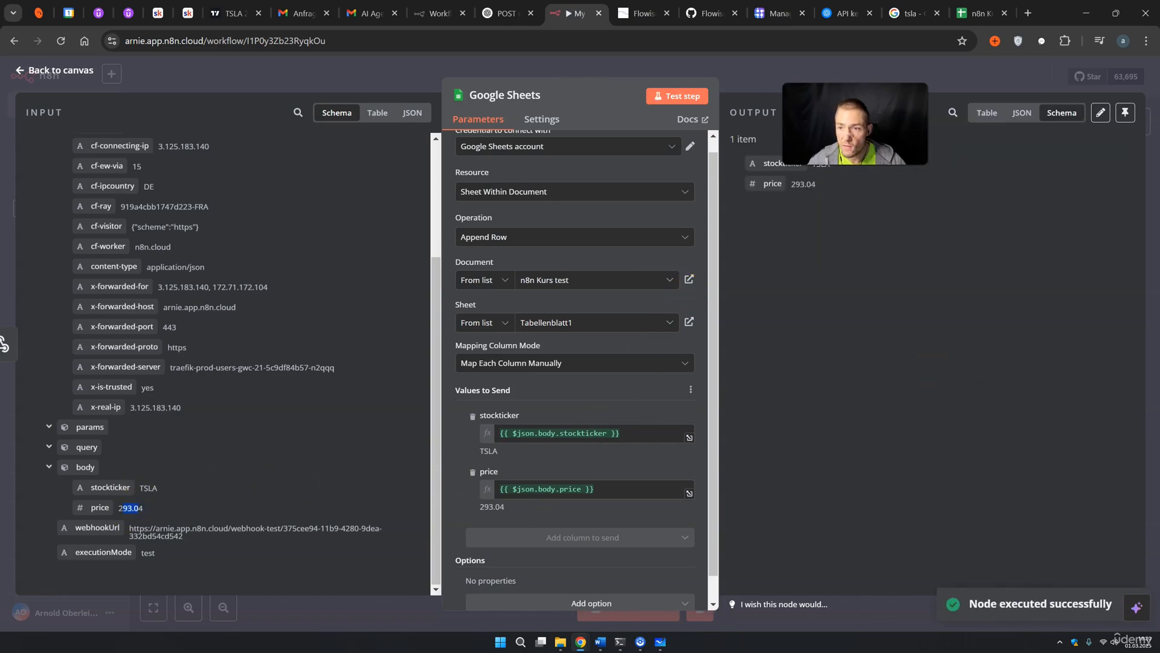
Confirm the spreadsheet gained the TSLA, 293,04 row
{"action": "left_click", "coordinate": [979, 13]}
{"action": "left_click", "coordinate": [304, 252]}
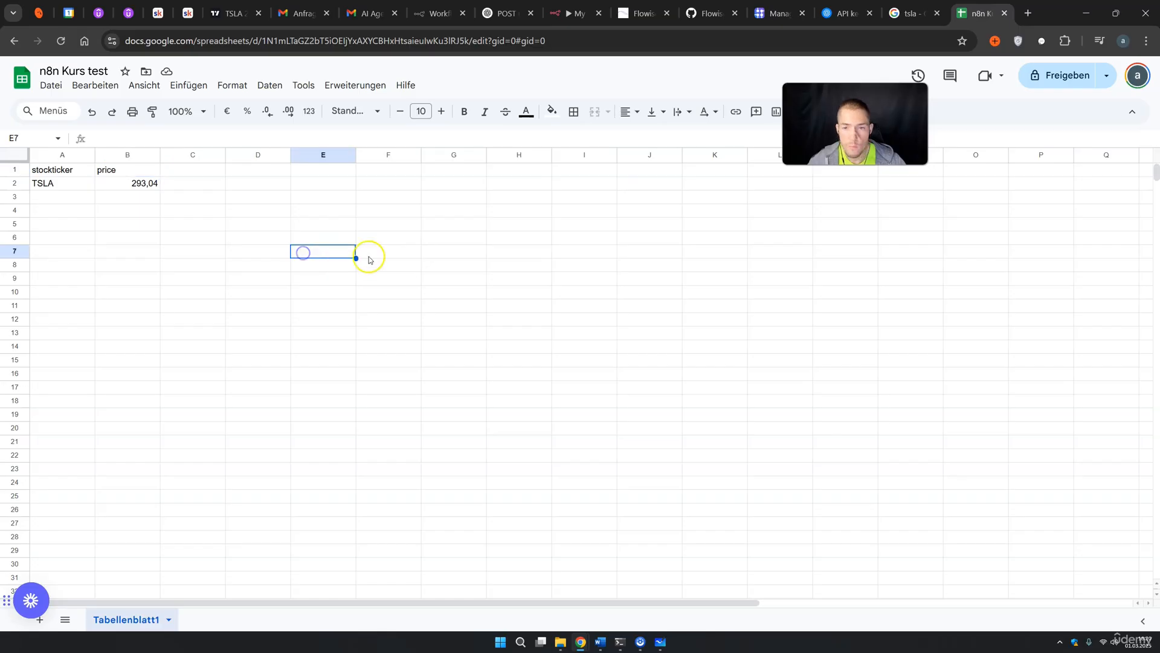
{"action": "left_click", "coordinate": [559, 12]}
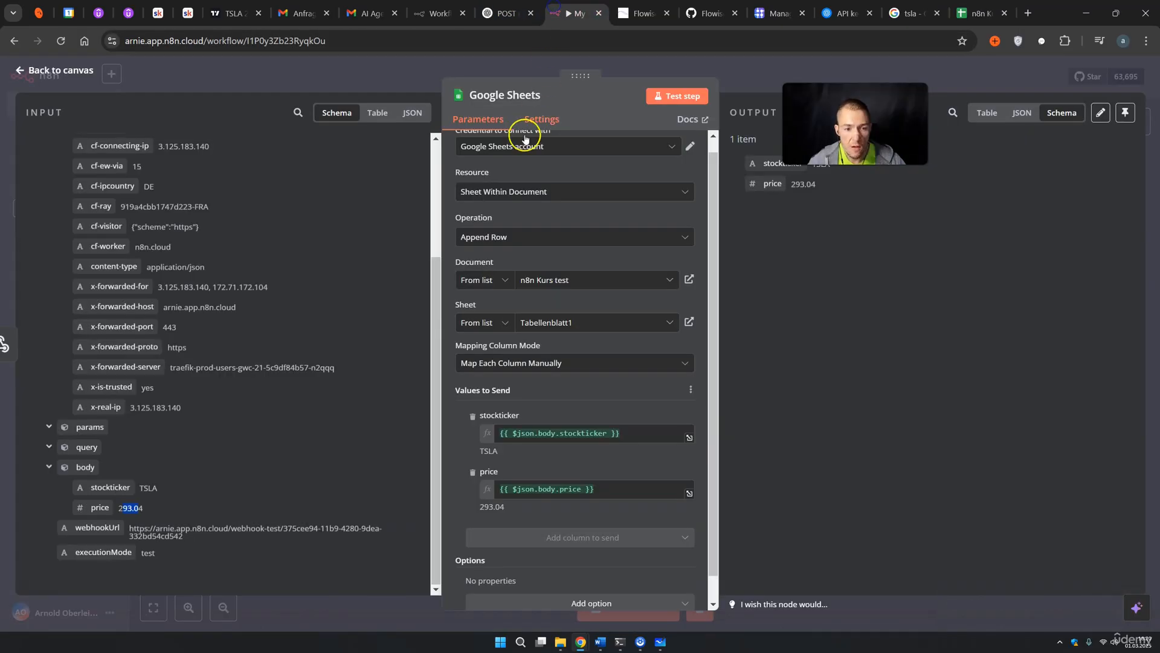
From the canvas, start the workflow waiting for a test webhook call and go to Flowise
{"action": "left_click", "coordinate": [735, 85]}
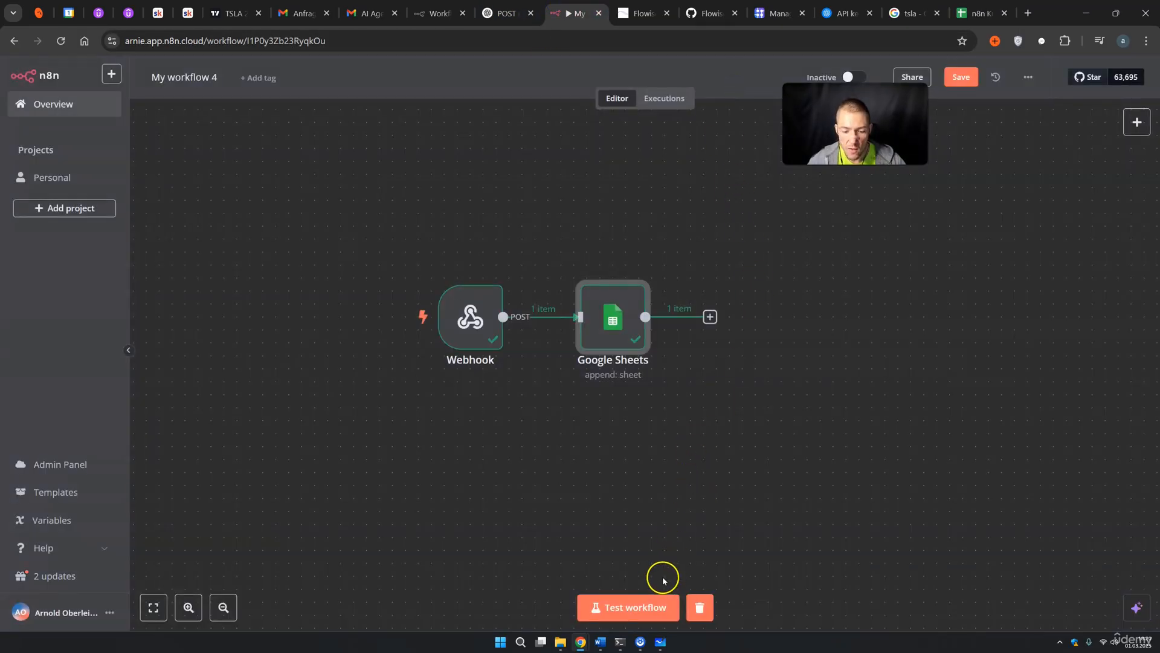
{"action": "left_click", "coordinate": [648, 607]}
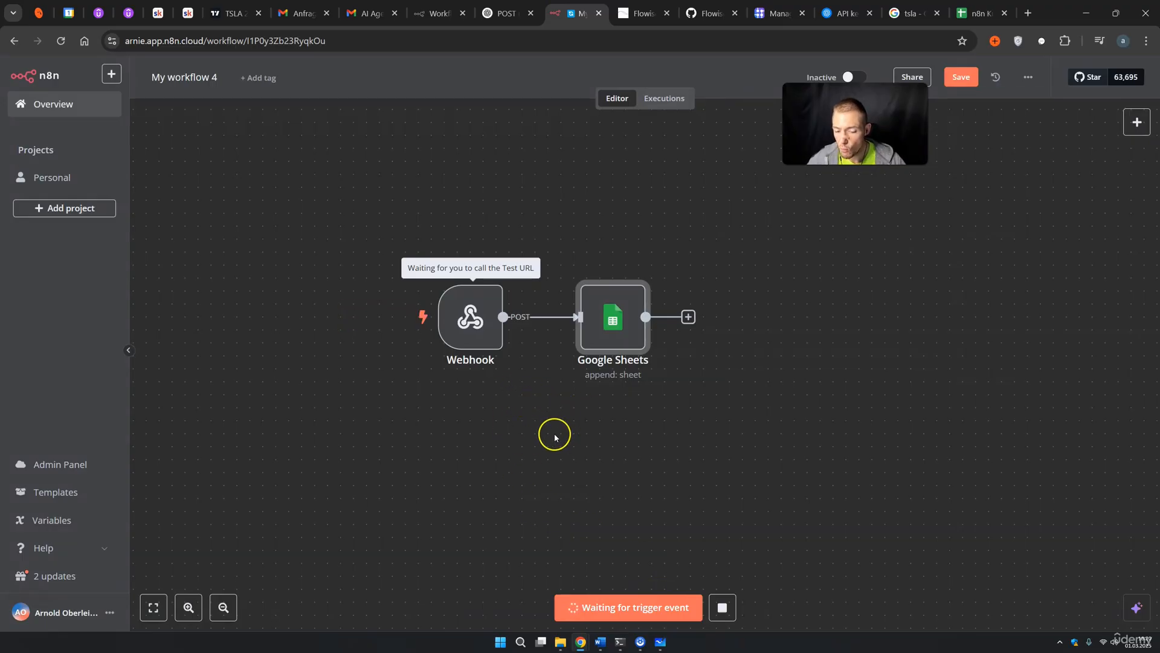
{"action": "left_click", "coordinate": [636, 14]}
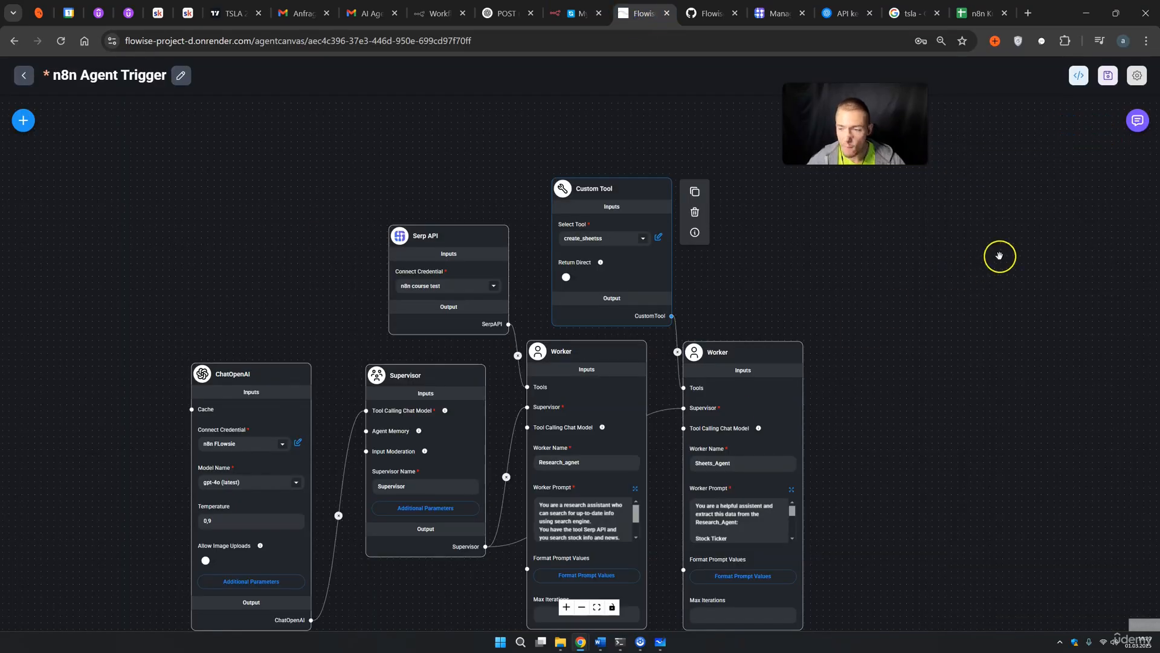
Ask the Flowise agents 'Apple price and ticker' and verify the AAPL, 241.4 reply
{"action": "left_click", "coordinate": [1138, 121]}
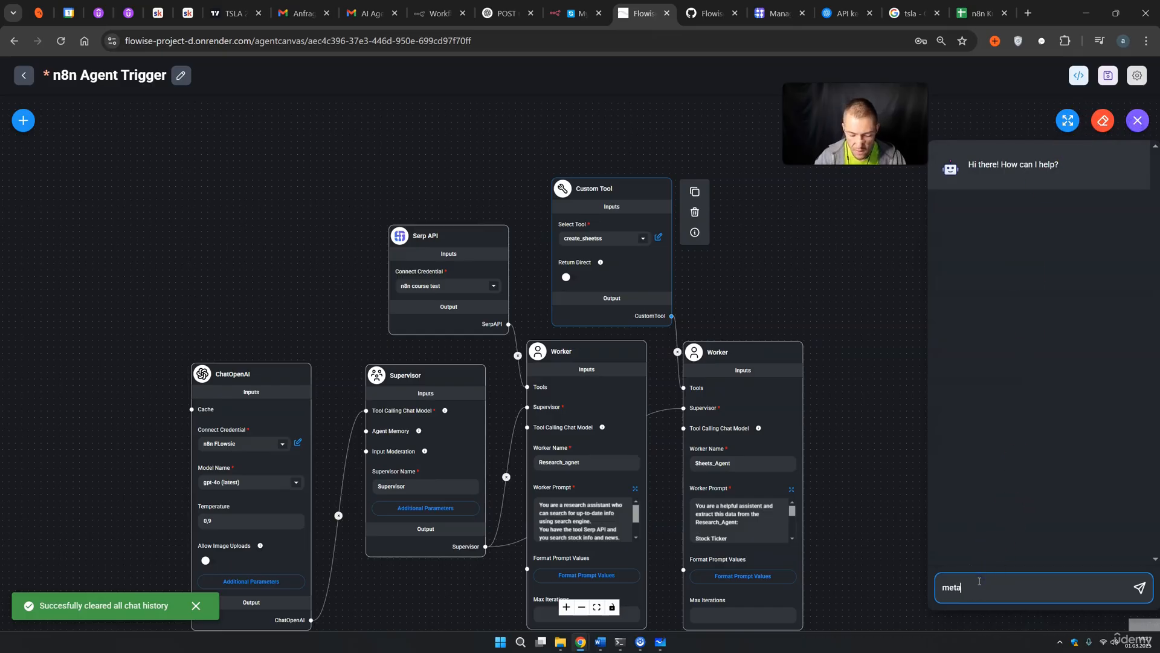
{"action": "key", "text": "BackSpace"}
{"action": "key", "text": "BackSpace"}
{"action": "key", "text": "BackSpace"}
{"action": "key", "text": "BackSpace"}
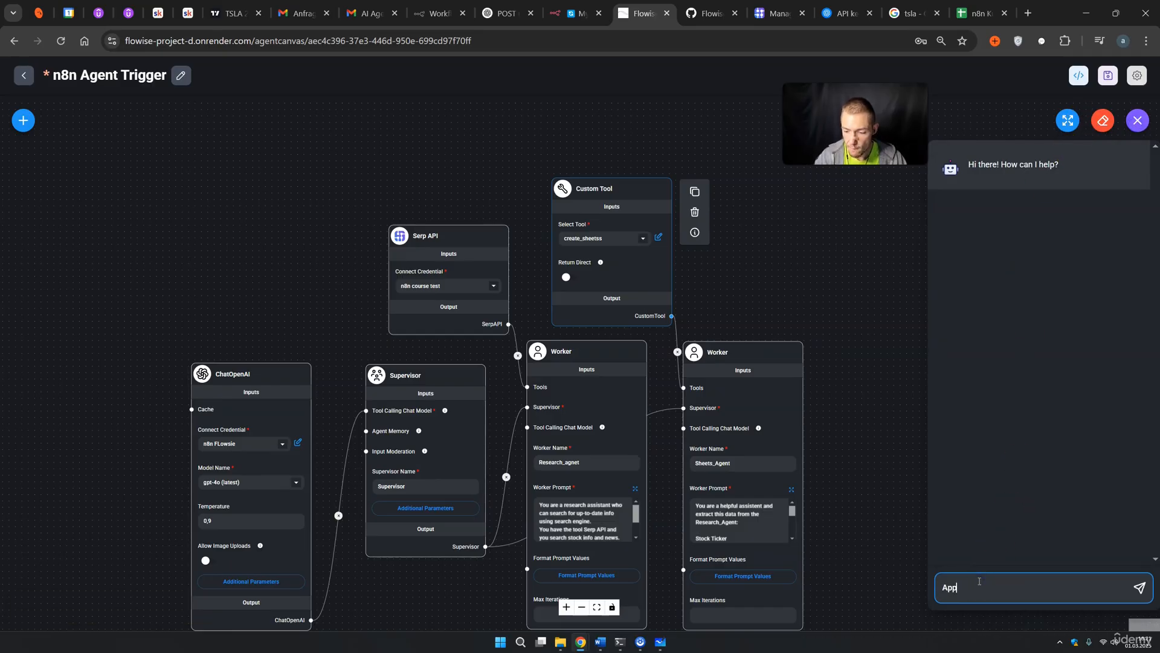
{"action": "type", "text": "Apple price and tic"}
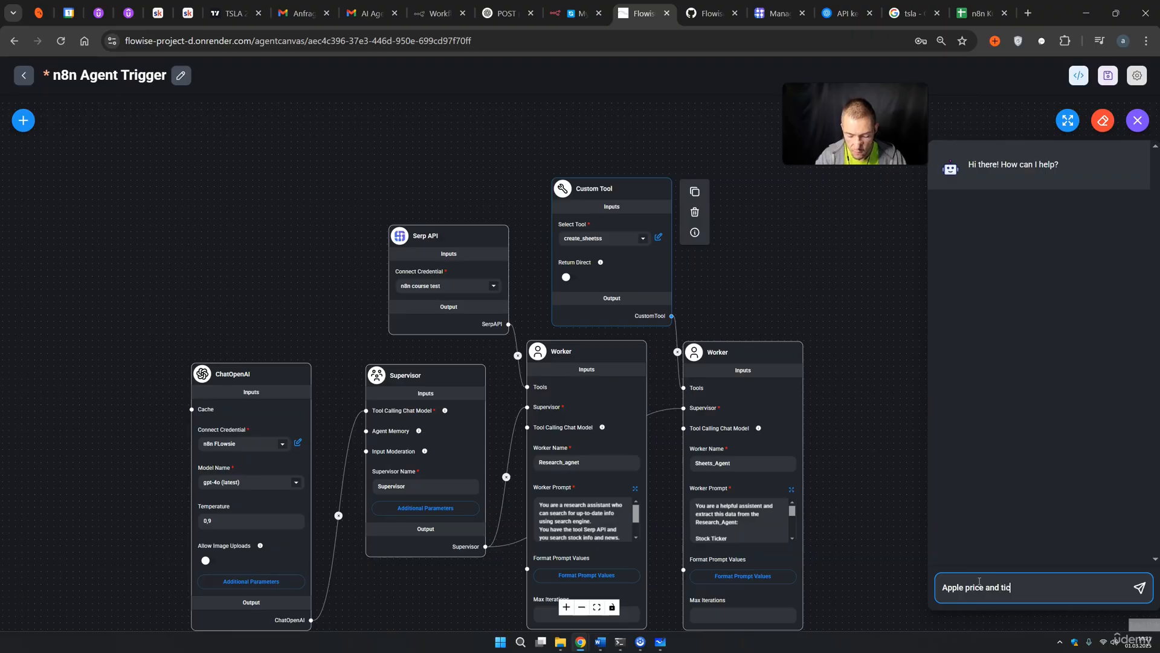
{"action": "type", "text": "ker"}
{"action": "key", "text": "Return"}
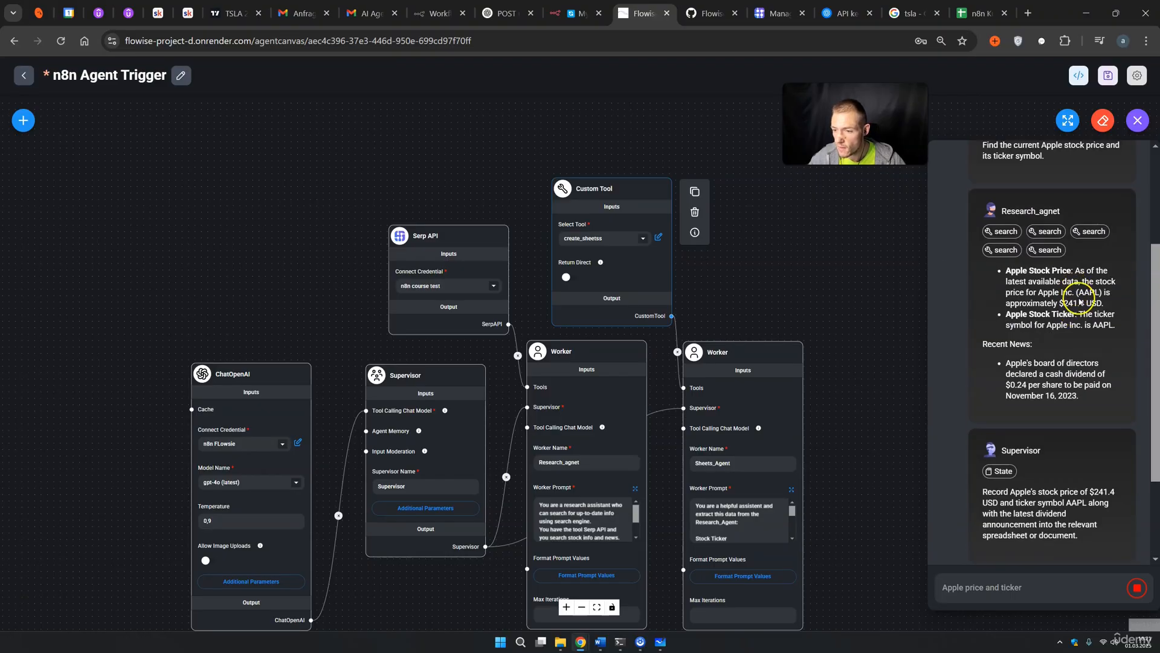
{"action": "left_click_drag", "start_coordinate": [1077, 292], "coordinate": [1105, 291]}
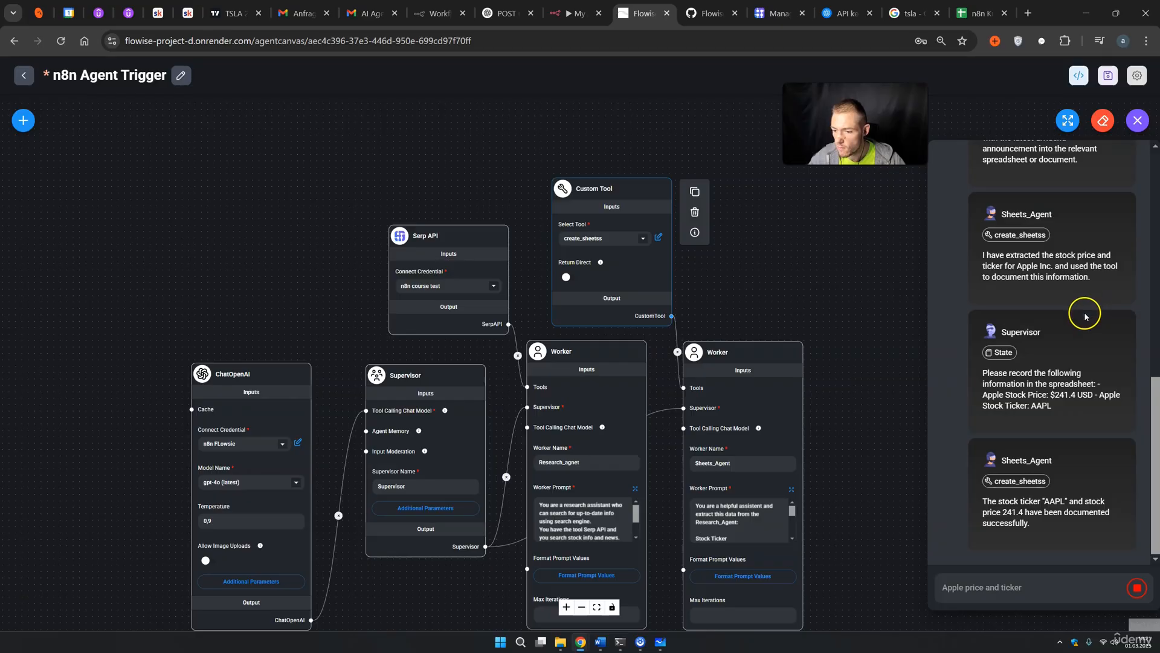
{"action": "left_click_drag", "start_coordinate": [1114, 522], "coordinate": [1122, 523]}
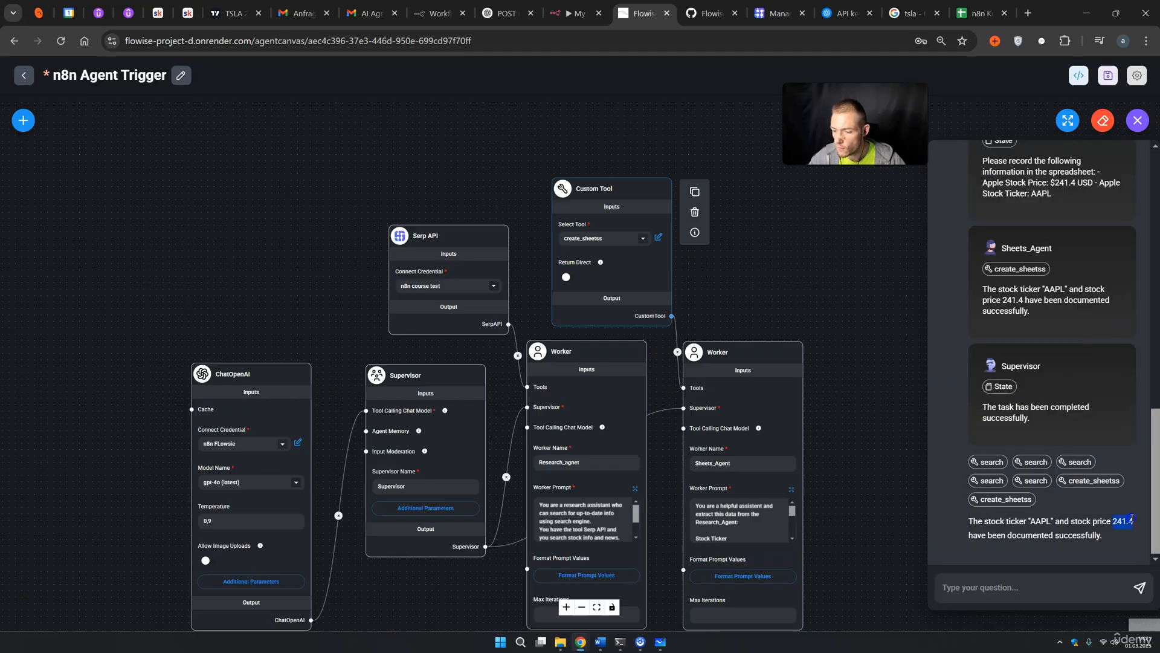
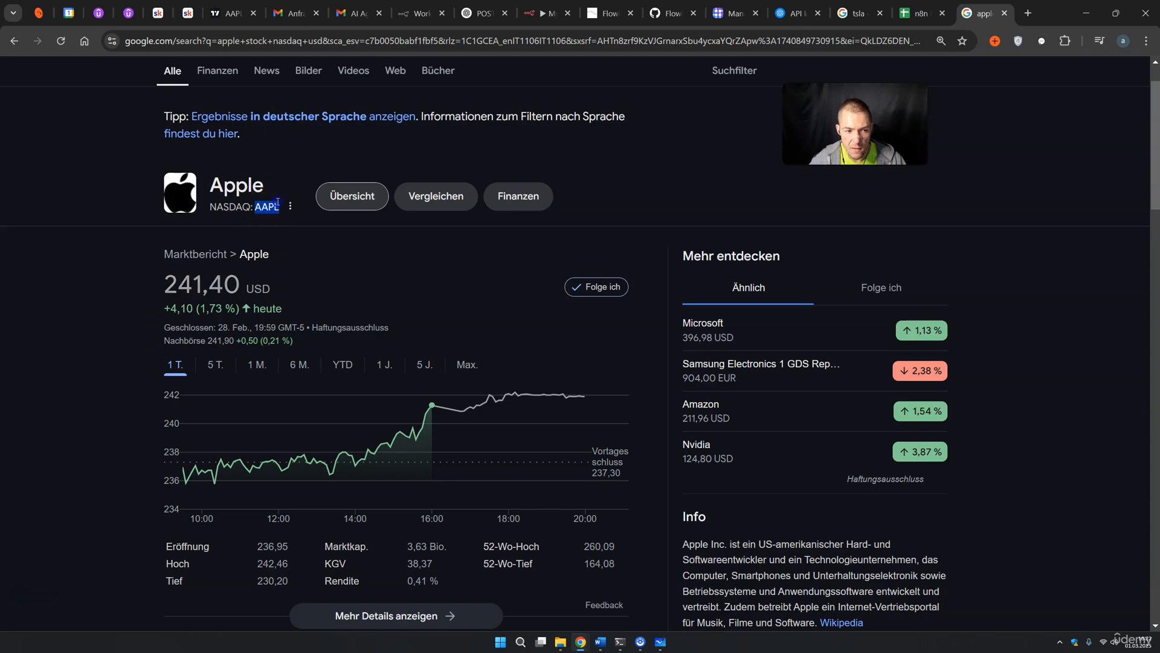
Confirm the spreadsheet lists the AAPL ticker with price 241,4 in row 3
{"action": "left_click", "coordinate": [547, 14]}
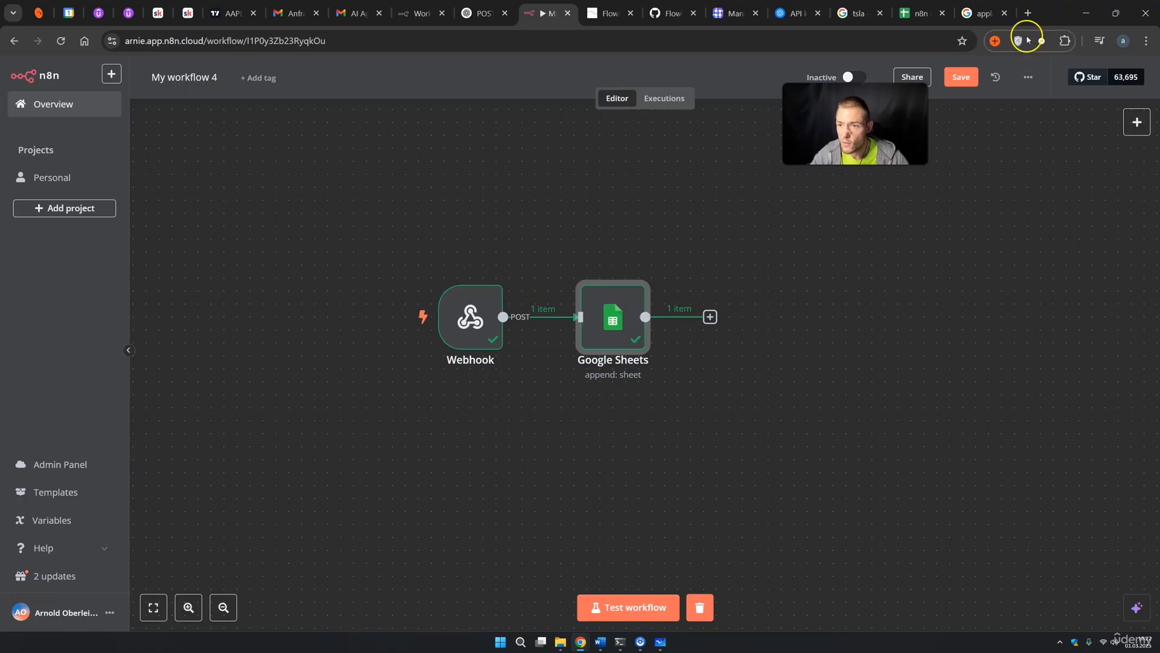
{"action": "left_click", "coordinate": [923, 13]}
{"action": "left_click", "coordinate": [337, 271]}
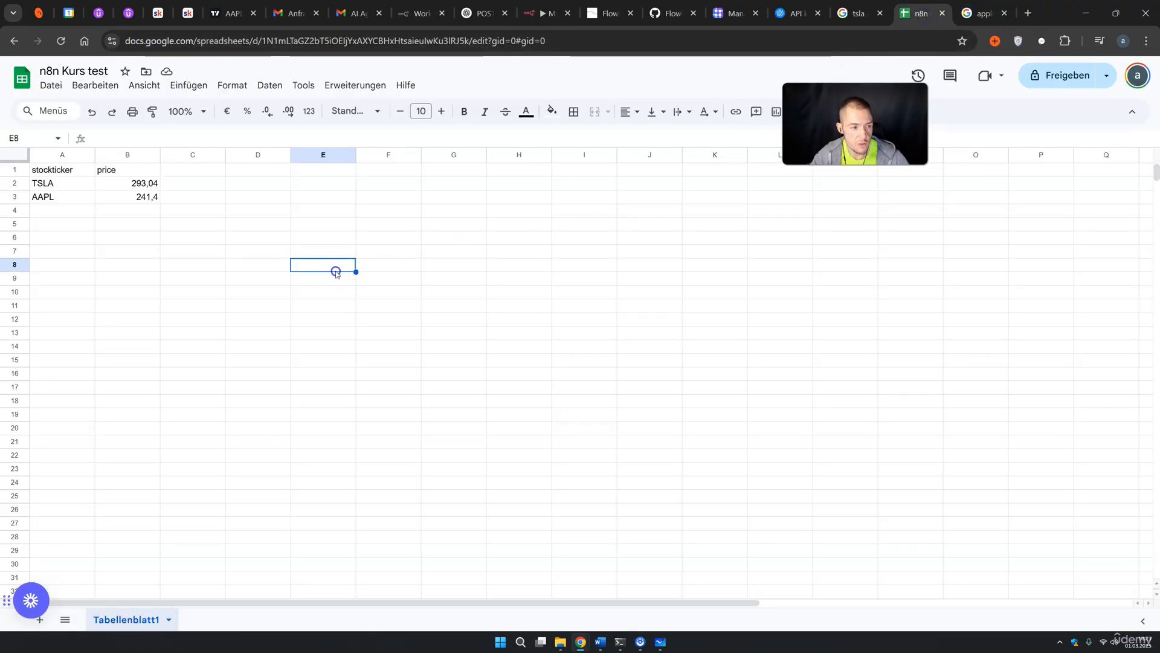
{"action": "left_click", "coordinate": [51, 198]}
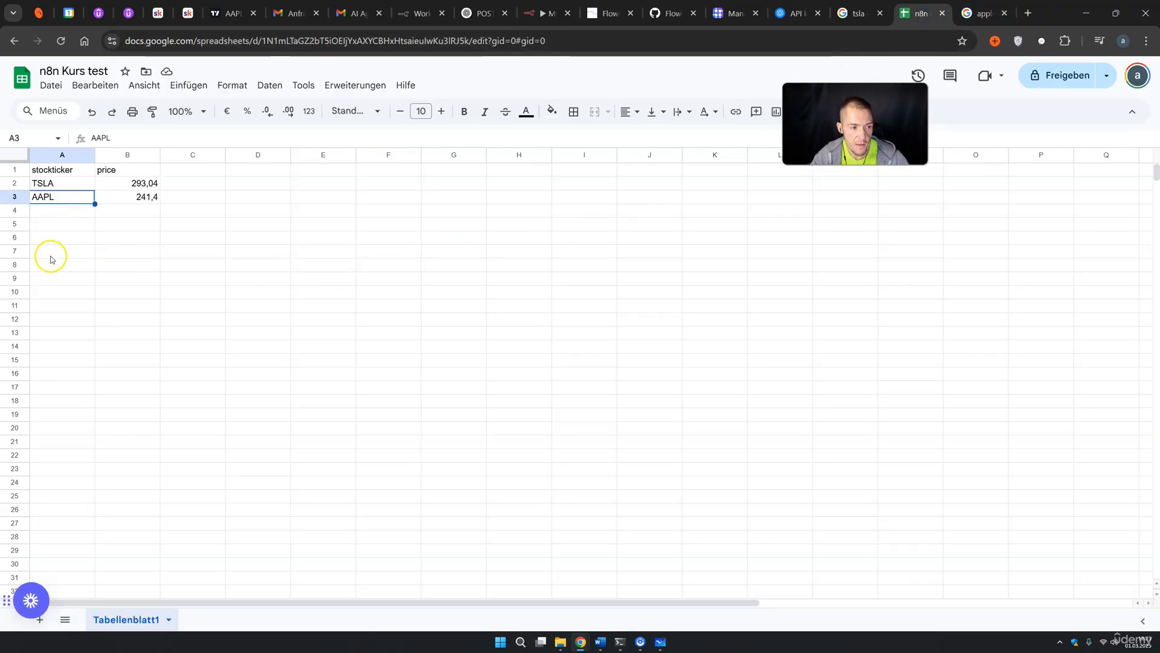
{"action": "left_click", "coordinate": [133, 199]}
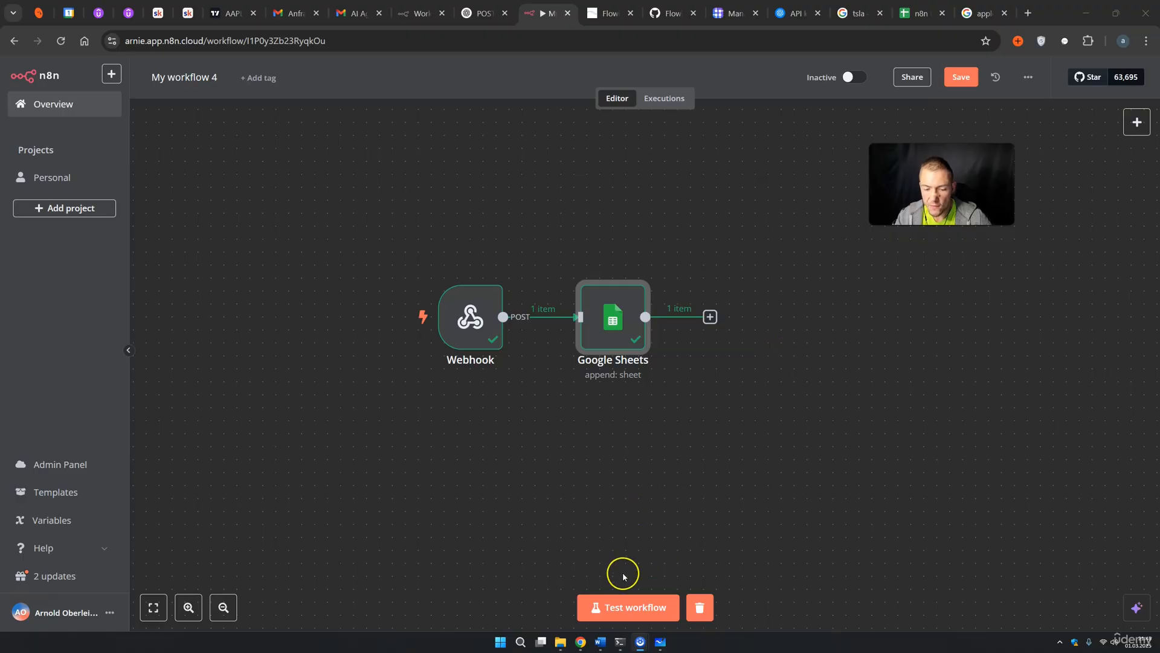
Activate the n8n workflow and review its successful executions
{"action": "left_click", "coordinate": [852, 79]}
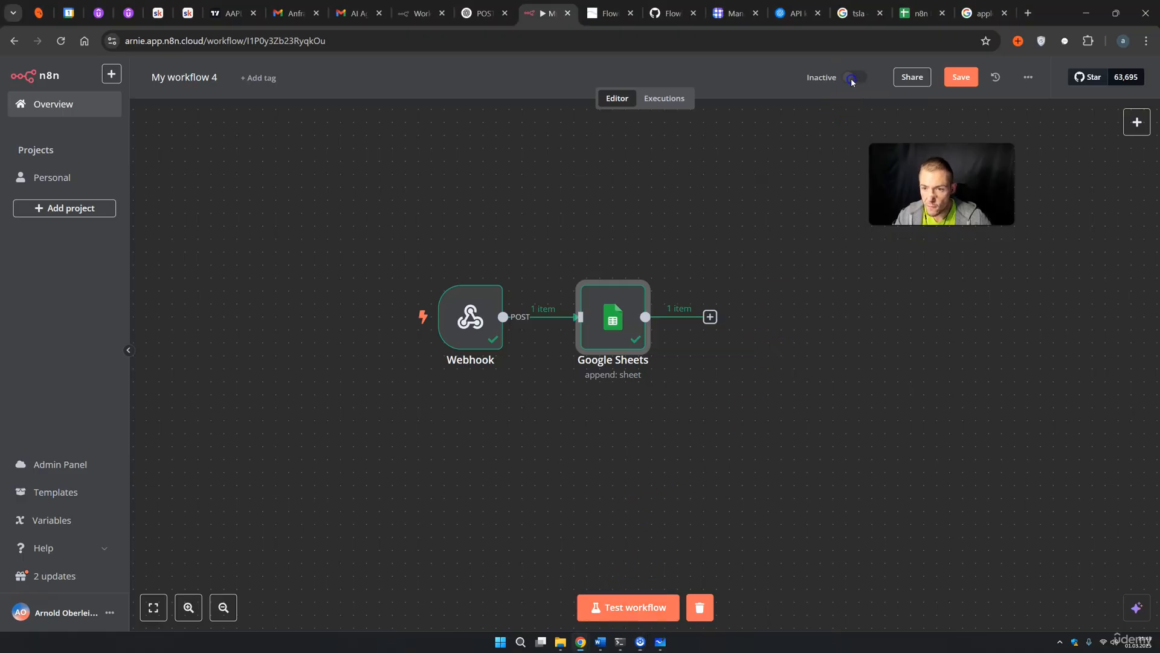
{"action": "left_click", "coordinate": [762, 286]}
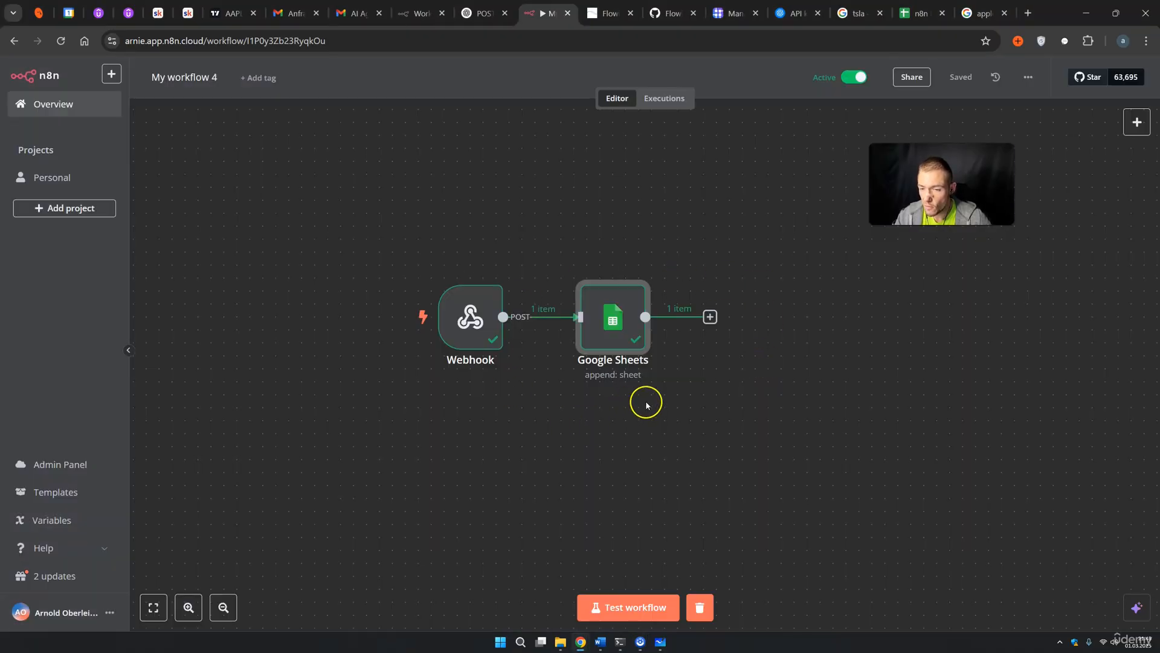
{"action": "left_click", "coordinate": [670, 99]}
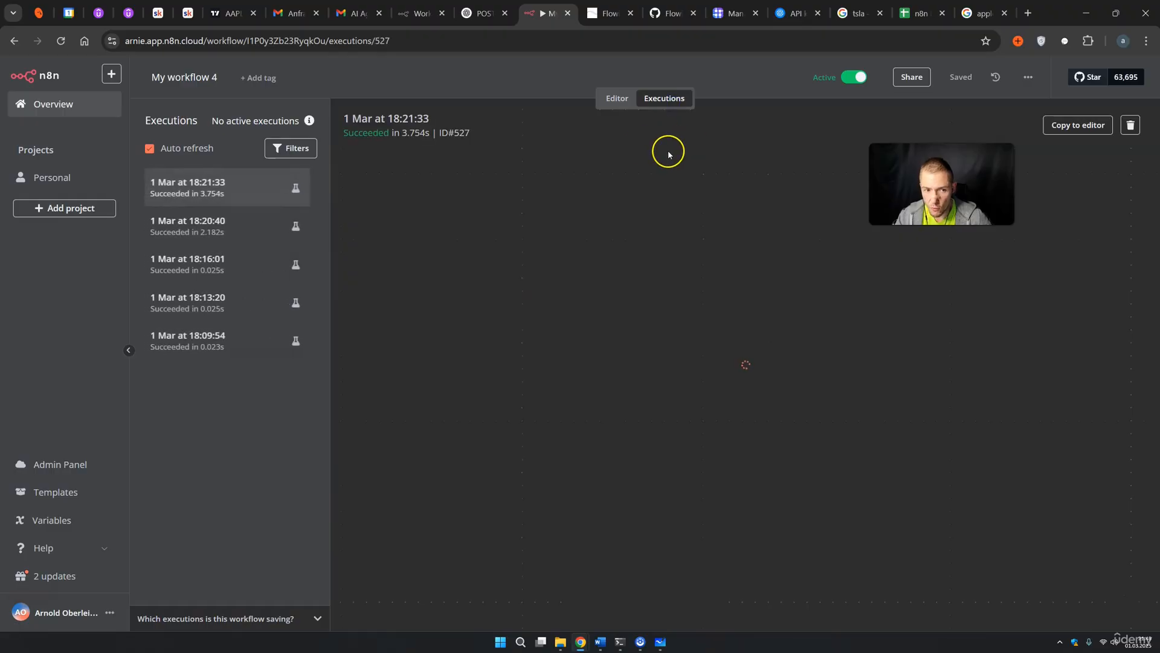
Ask the Flowise agents 'amazon ticker and pricw' and read the AMZN $211.96 reply
{"action": "key", "text": "ctrl+Tab"}
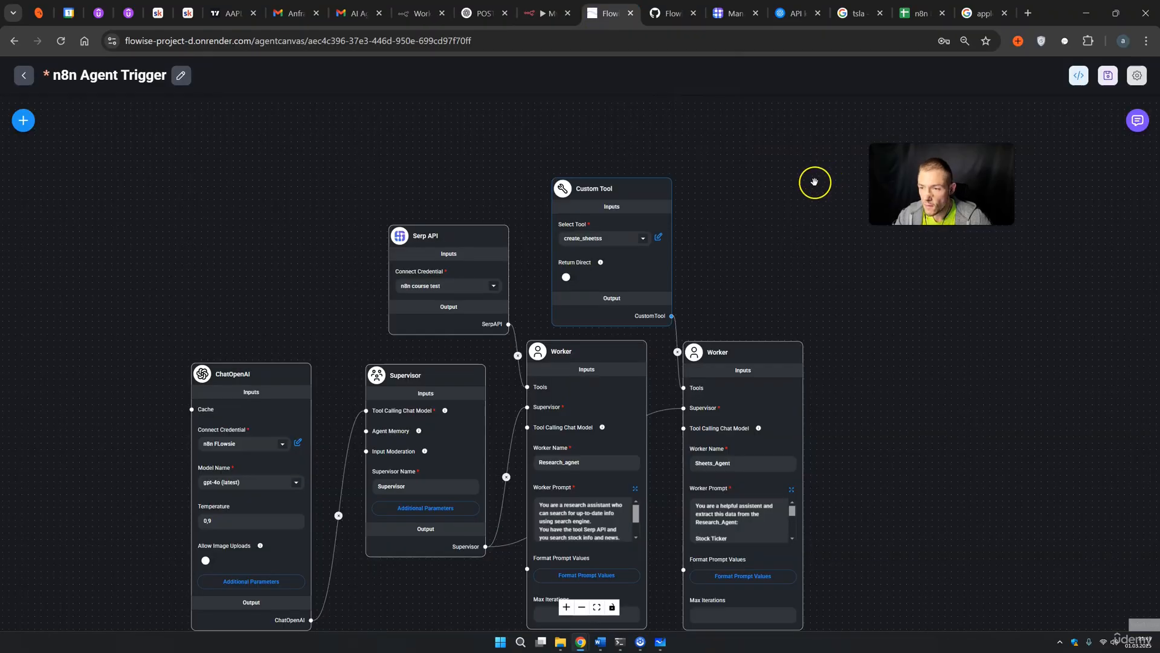
{"action": "left_click", "coordinate": [1138, 120]}
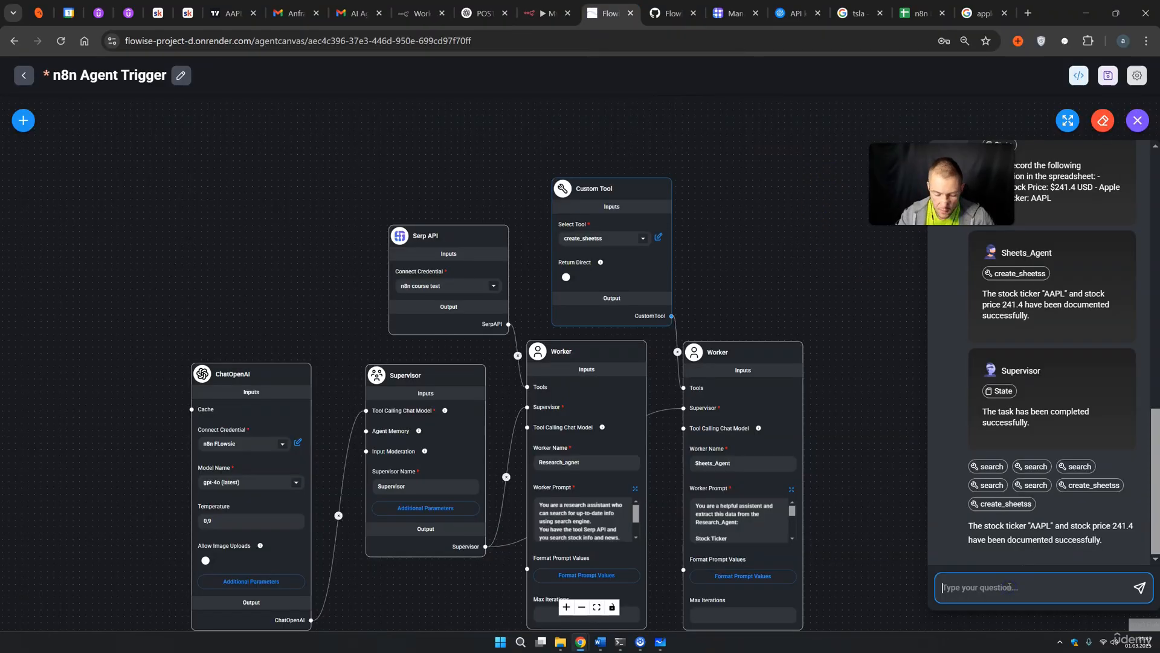
{"action": "type", "text": "amazon"}
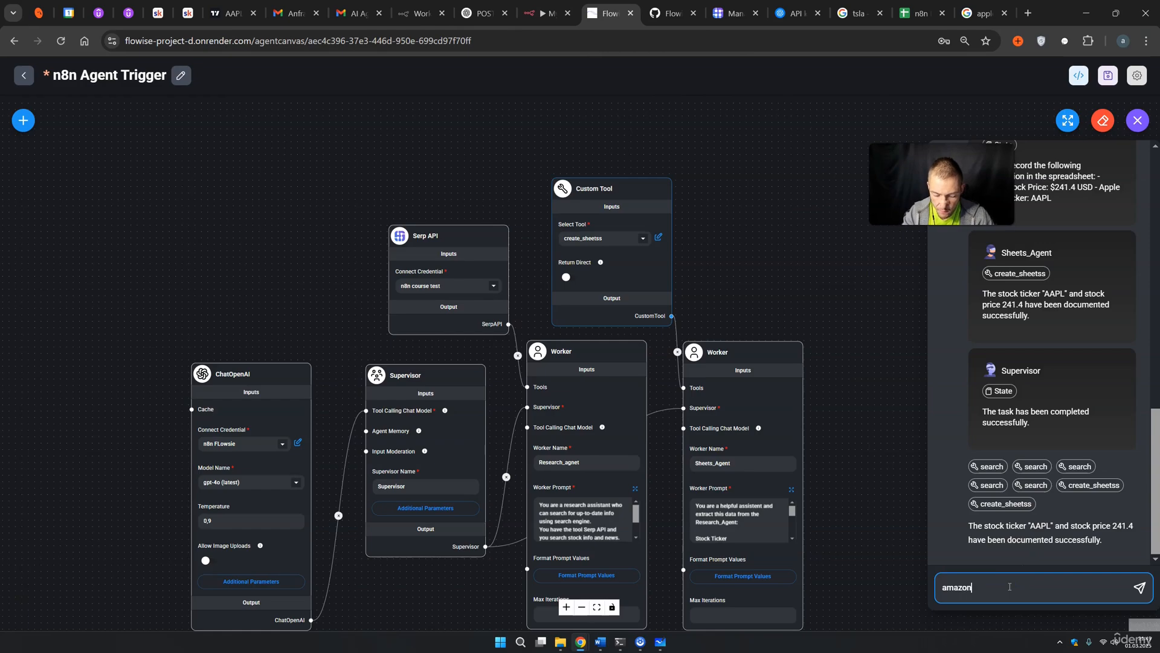
{"action": "type", "text": " ticker and pricw"}
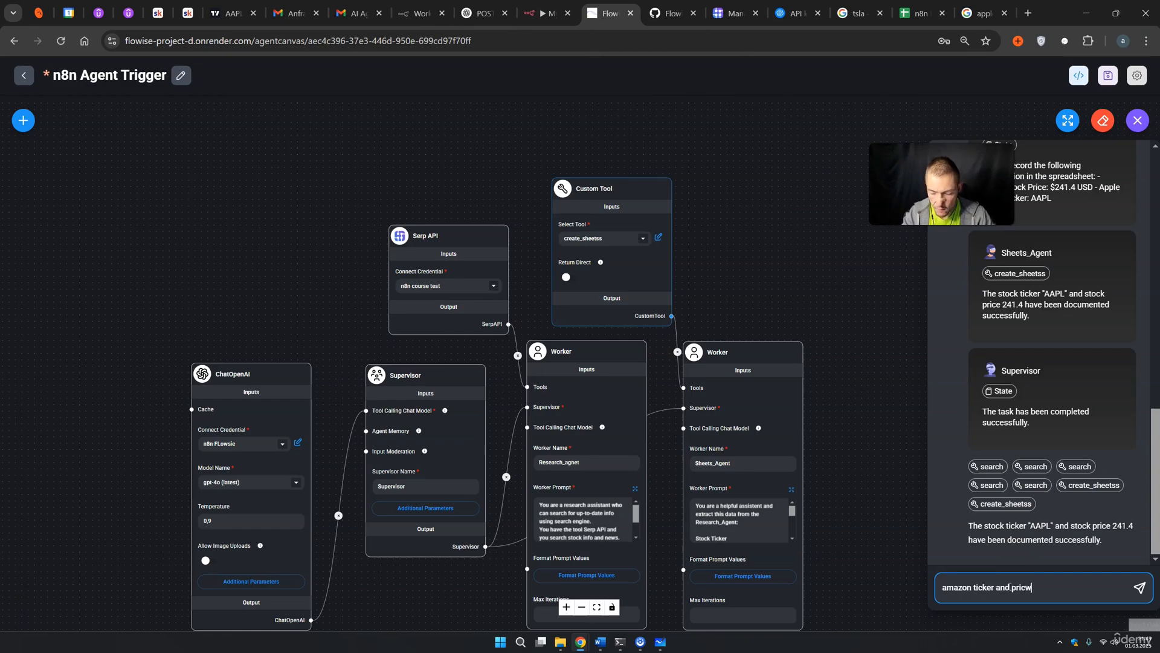
{"action": "key", "text": "Return"}
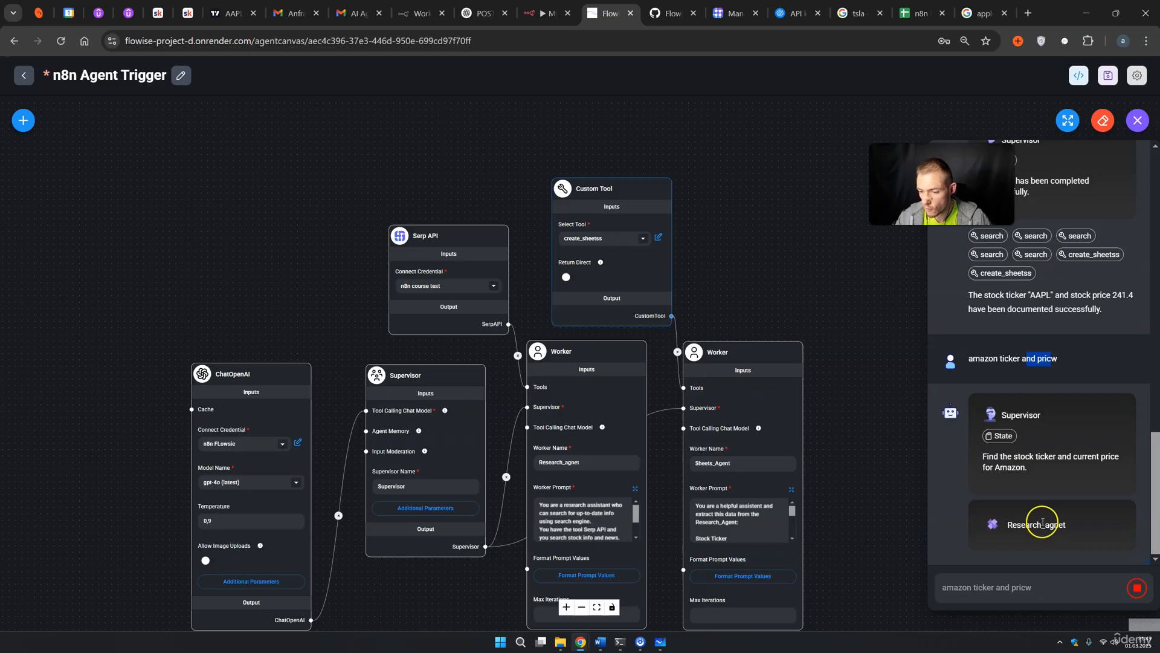
{"action": "left_click", "coordinate": [1047, 447]}
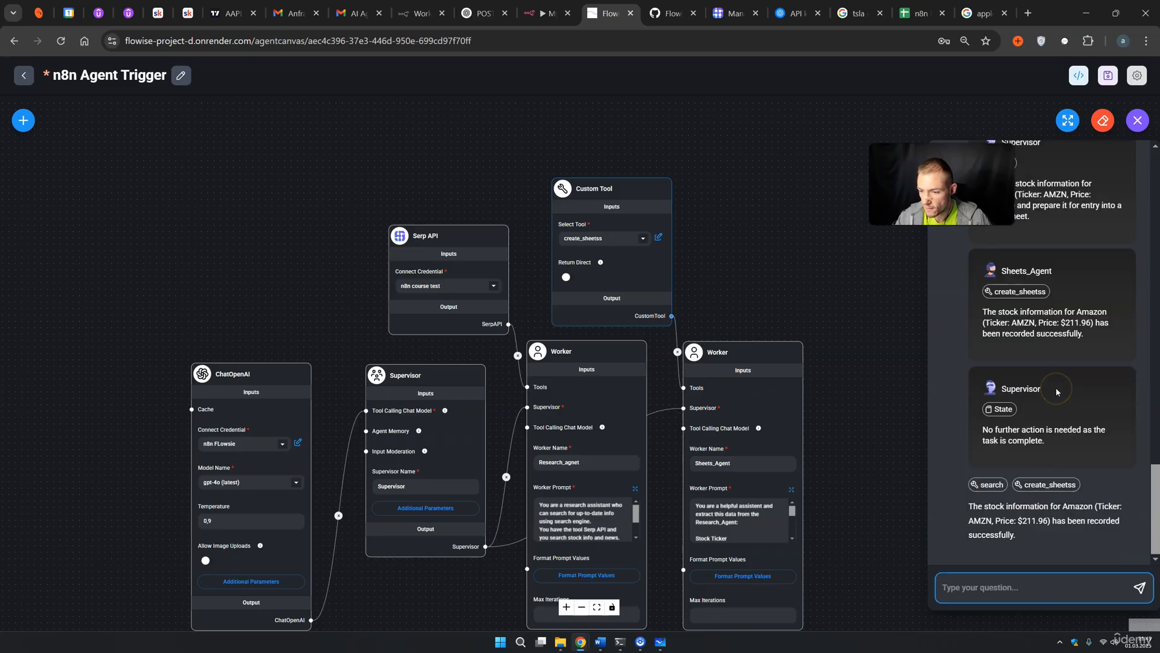
{"action": "left_click_drag", "start_coordinate": [1061, 323], "coordinate": [1075, 323]}
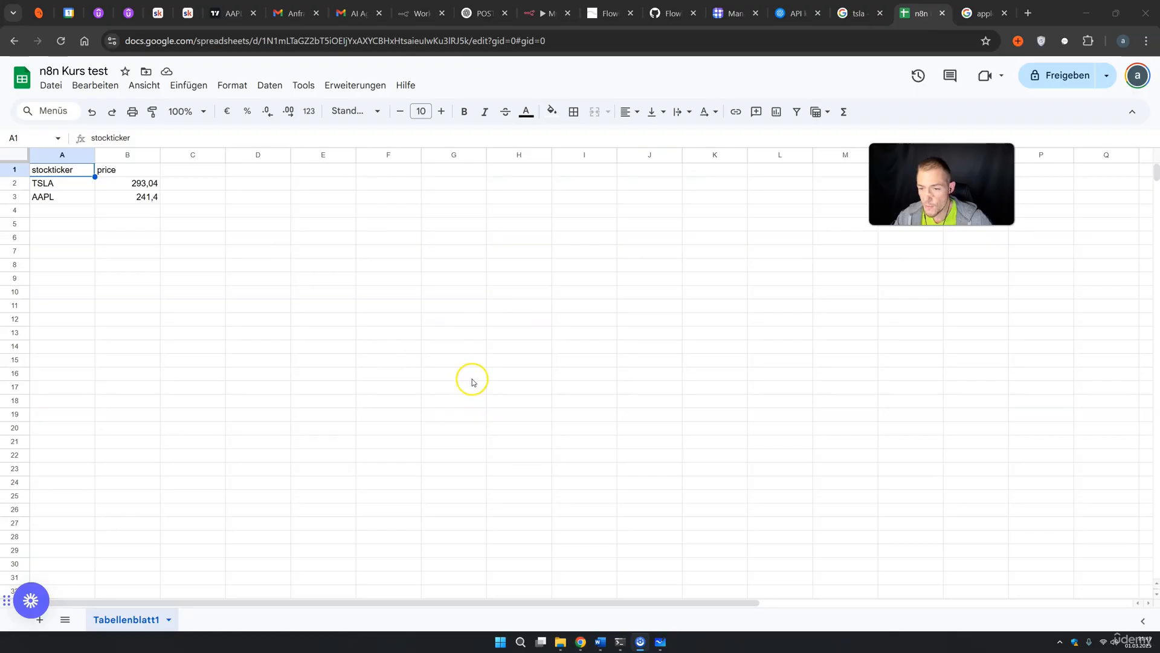
{"action": "left_click", "coordinate": [560, 15]}
Show the Webhook node's Production URL and deactivate the workflow
{"action": "left_click", "coordinate": [608, 99]}
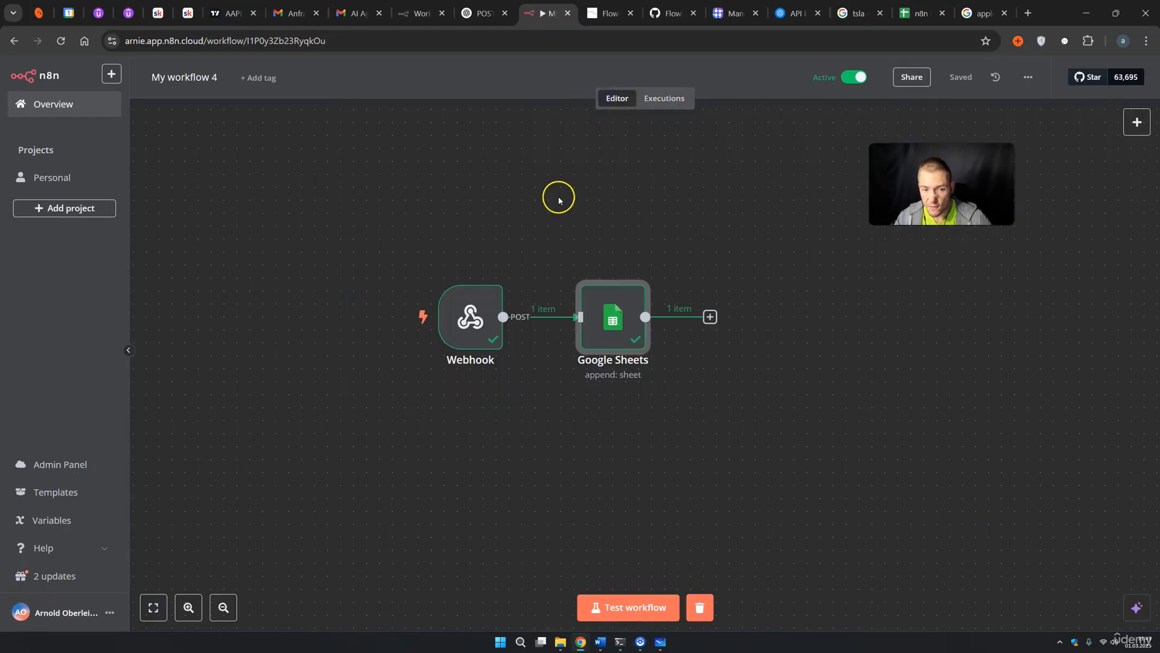
{"action": "left_click", "coordinate": [494, 314]}
{"action": "double_click", "coordinate": [494, 315]}
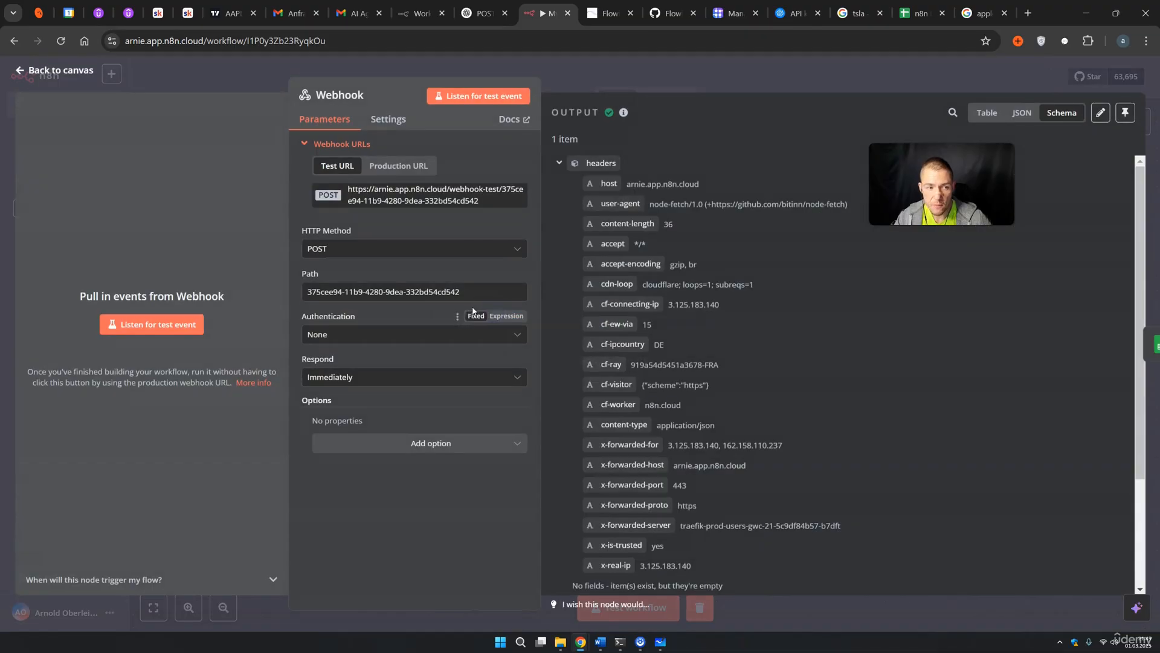
{"action": "left_click", "coordinate": [417, 171]}
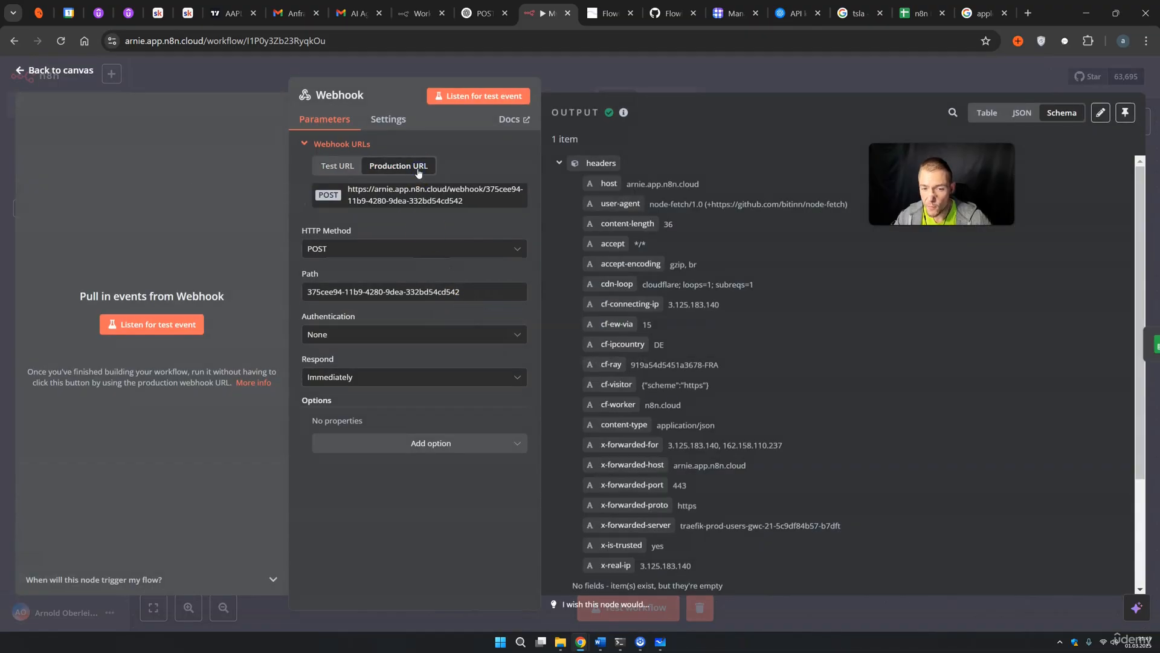
{"action": "left_click", "coordinate": [774, 78]}
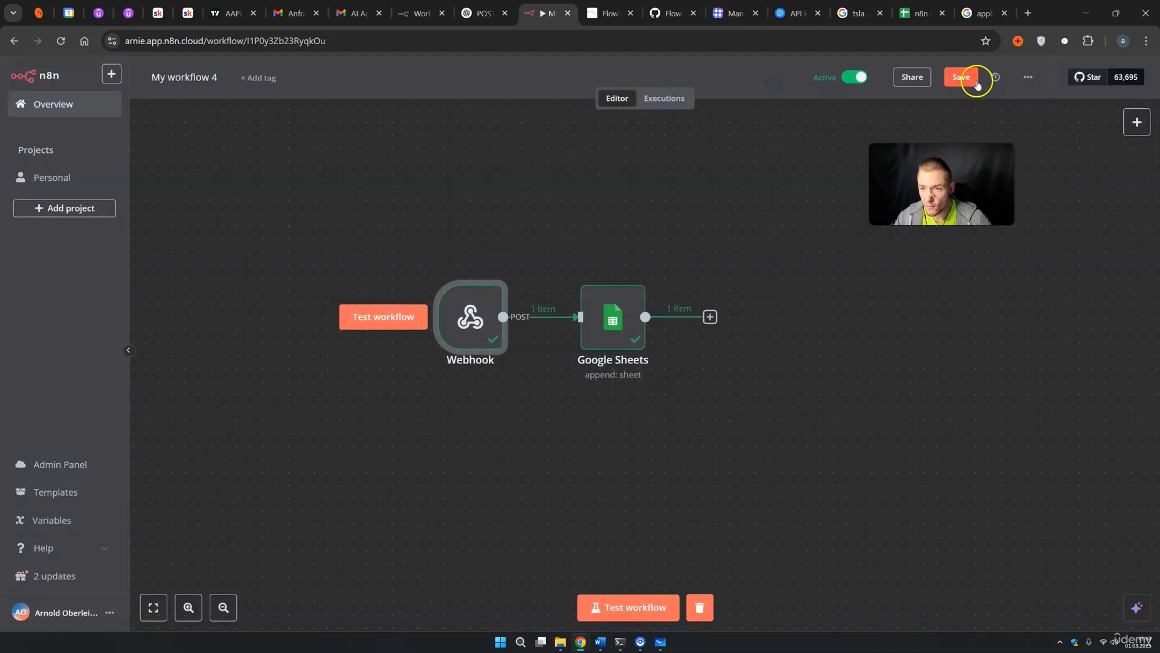
{"action": "left_click", "coordinate": [863, 82]}
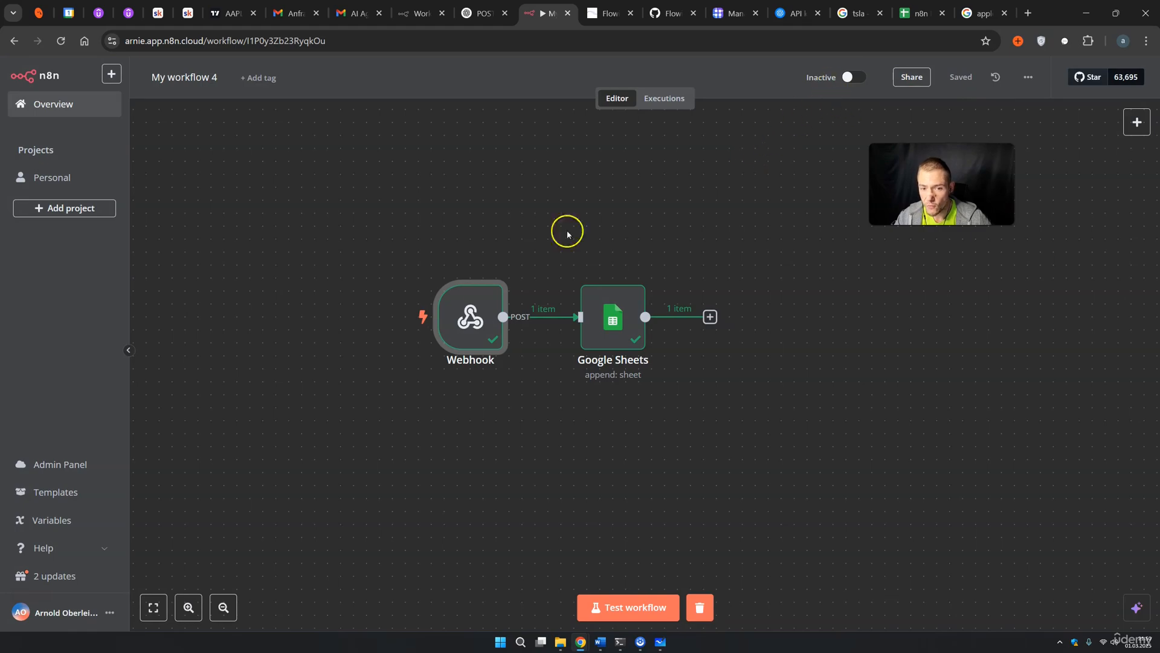
Copy the production webhook URL and reactivate the workflow
{"action": "double_click", "coordinate": [451, 329]}
{"action": "left_click", "coordinate": [398, 165]}
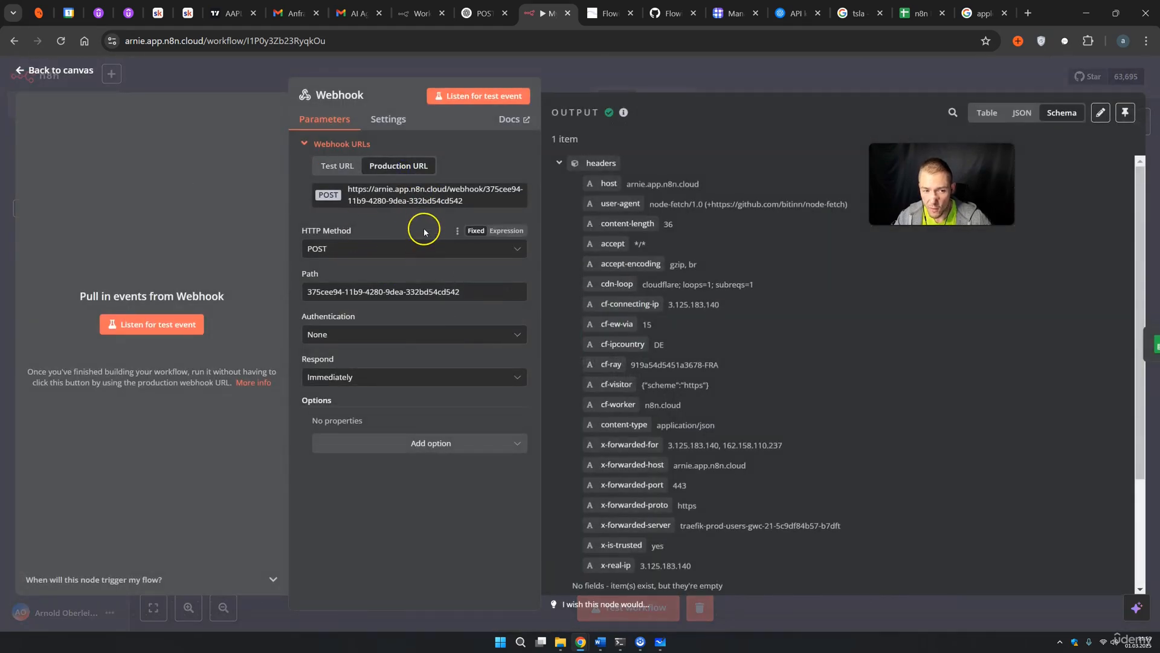
{"action": "left_click", "coordinate": [421, 201]}
{"action": "left_click", "coordinate": [795, 83]}
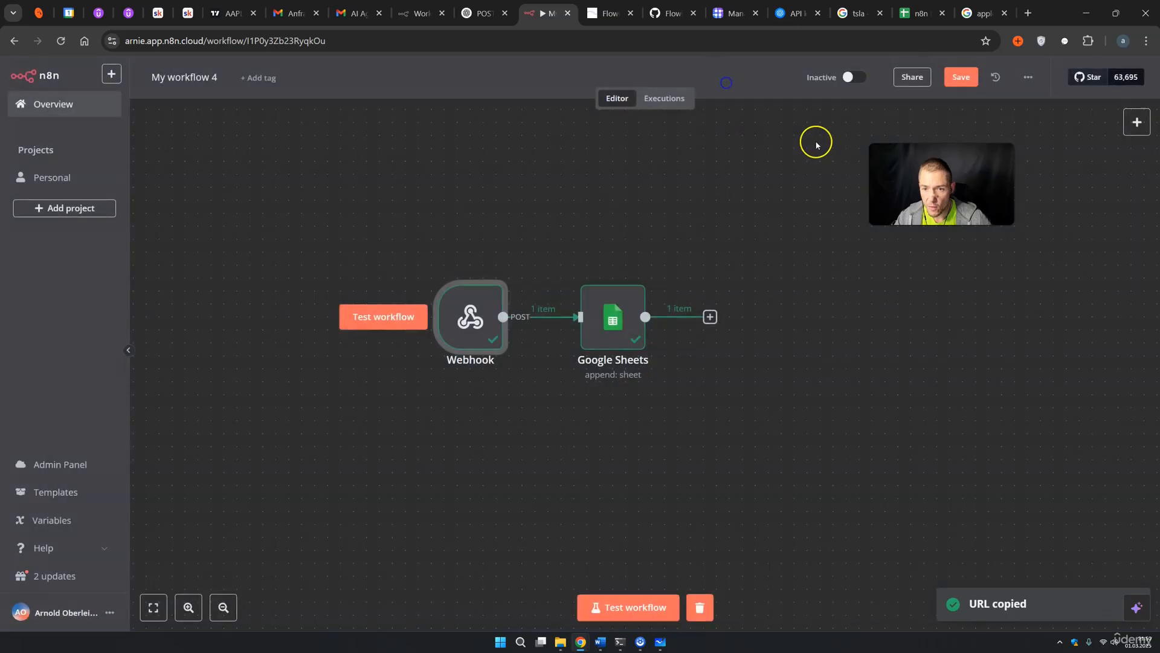
{"action": "left_click", "coordinate": [863, 77]}
{"action": "left_click", "coordinate": [702, 375]}
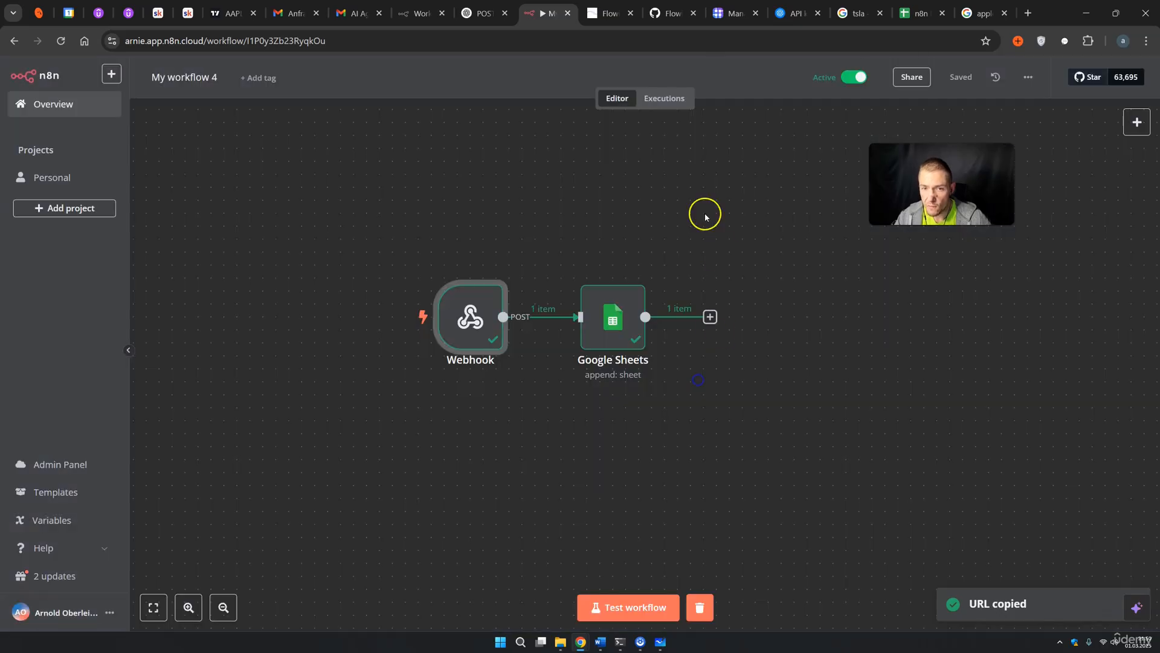
{"action": "left_click", "coordinate": [612, 13]}
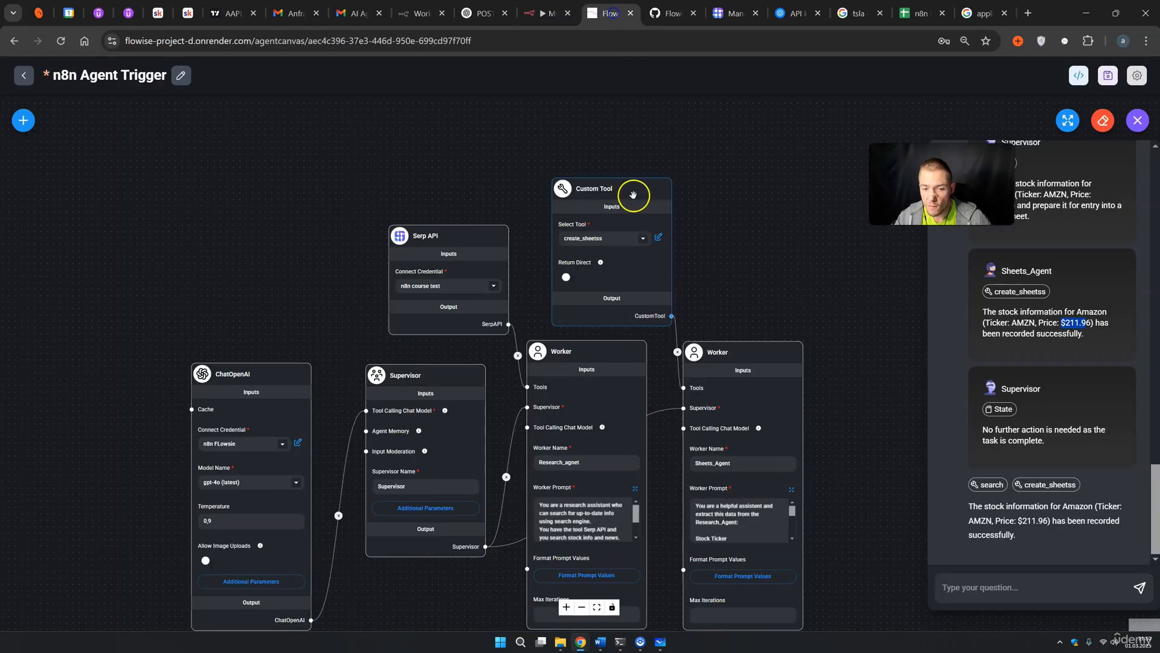
Replace create_sheetss's line-11 URL with the n8n production webhook URL, saving tool and flow
{"action": "left_click", "coordinate": [659, 237]}
{"action": "scroll", "coordinate": [526, 445], "scroll_direction": "down", "scroll_amount": 8}
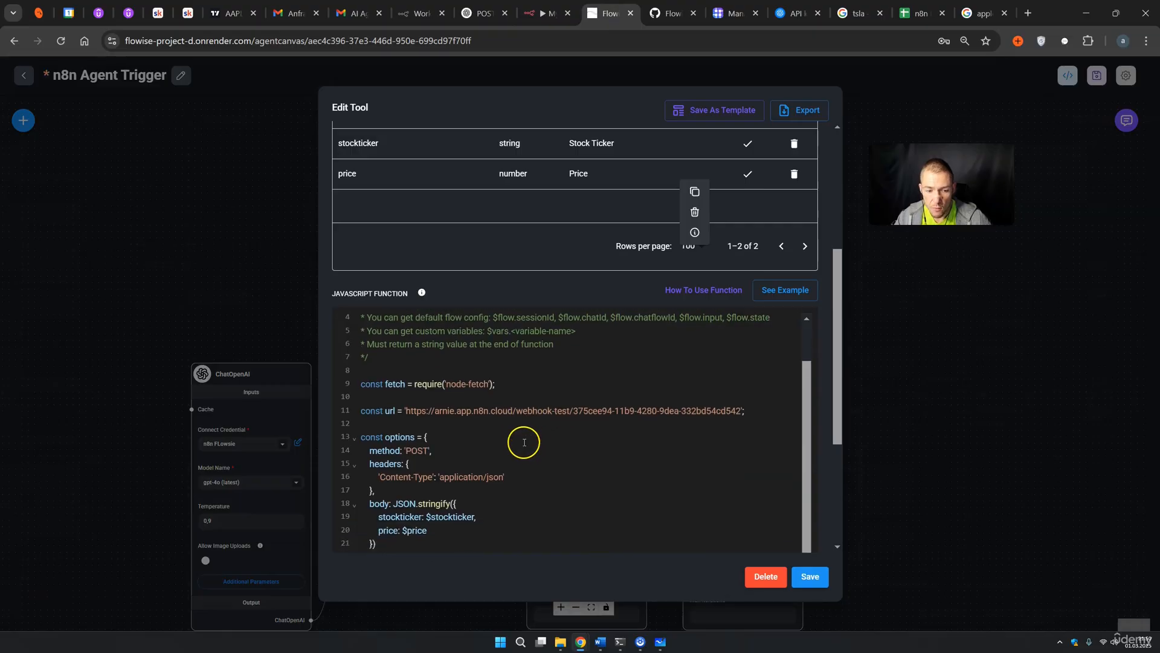
{"action": "left_click_drag", "start_coordinate": [406, 341], "coordinate": [669, 342]}
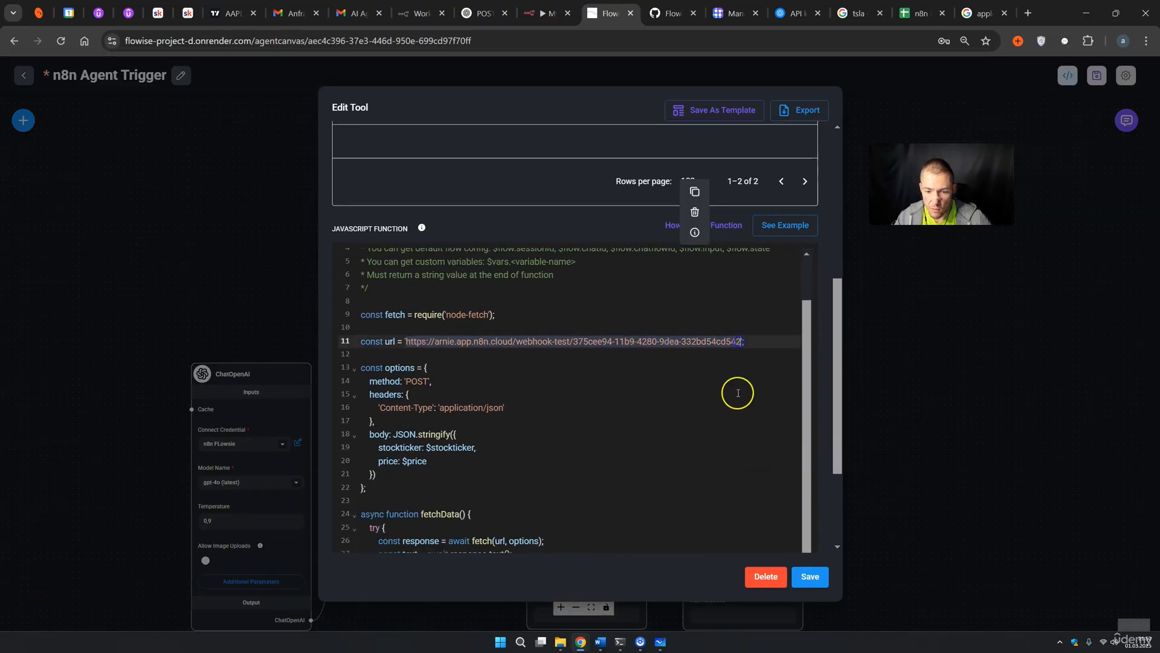
{"action": "key", "text": "BackSpace"}
{"action": "key", "text": "ctrl+v"}
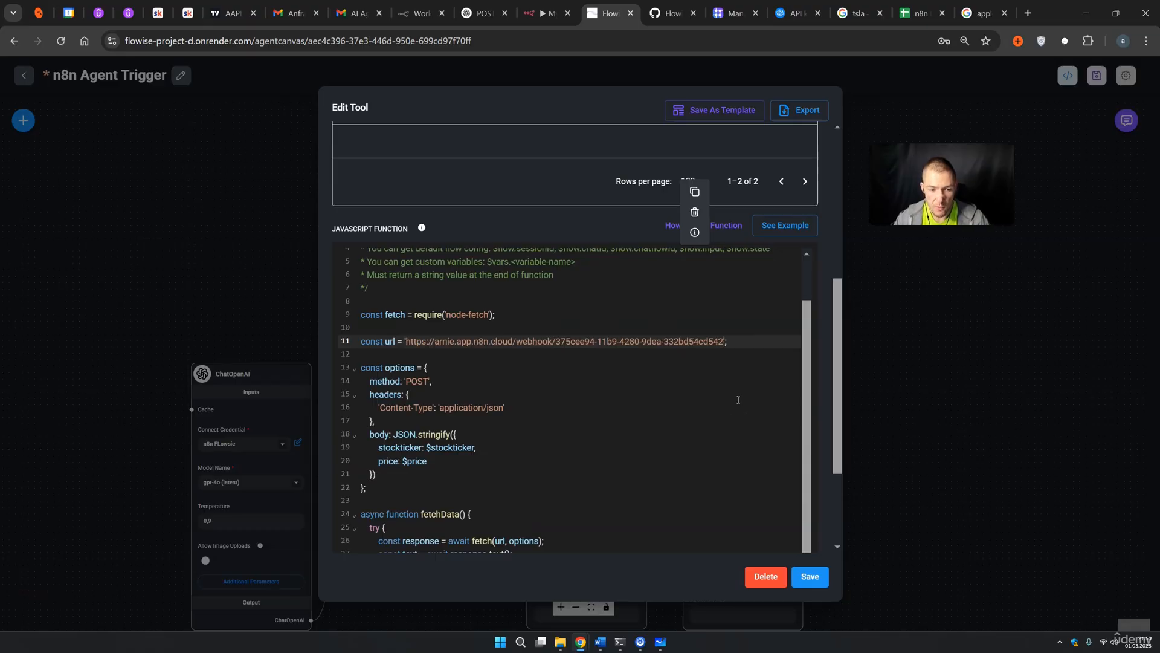
{"action": "left_click", "coordinate": [810, 576]}
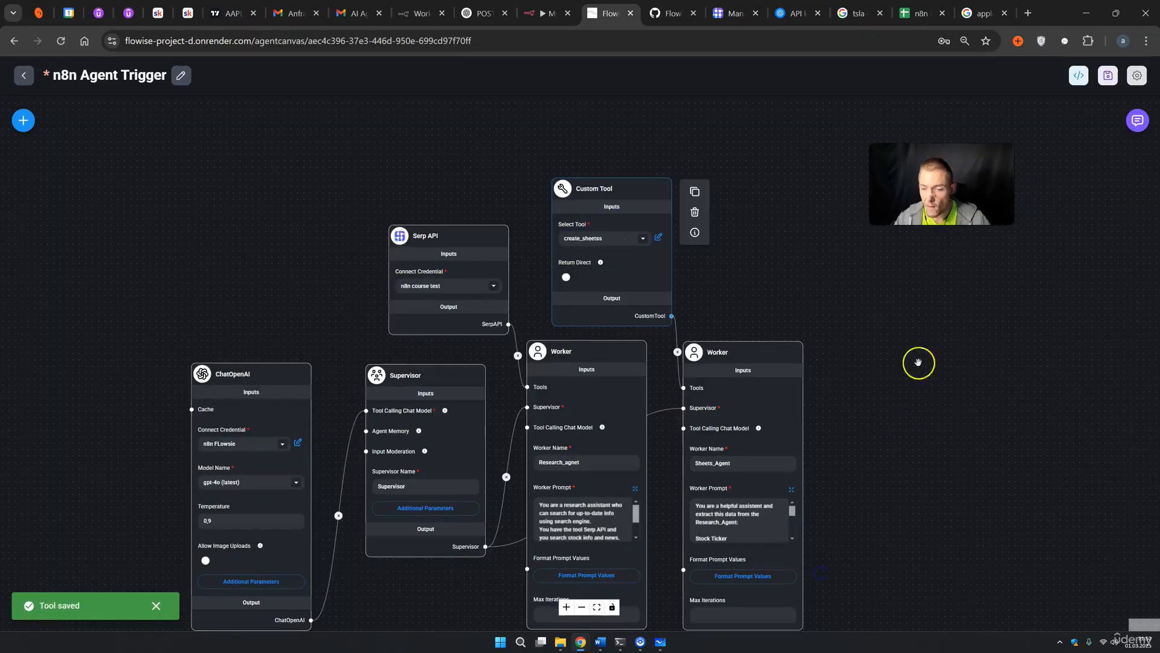
{"action": "left_click", "coordinate": [1108, 75]}
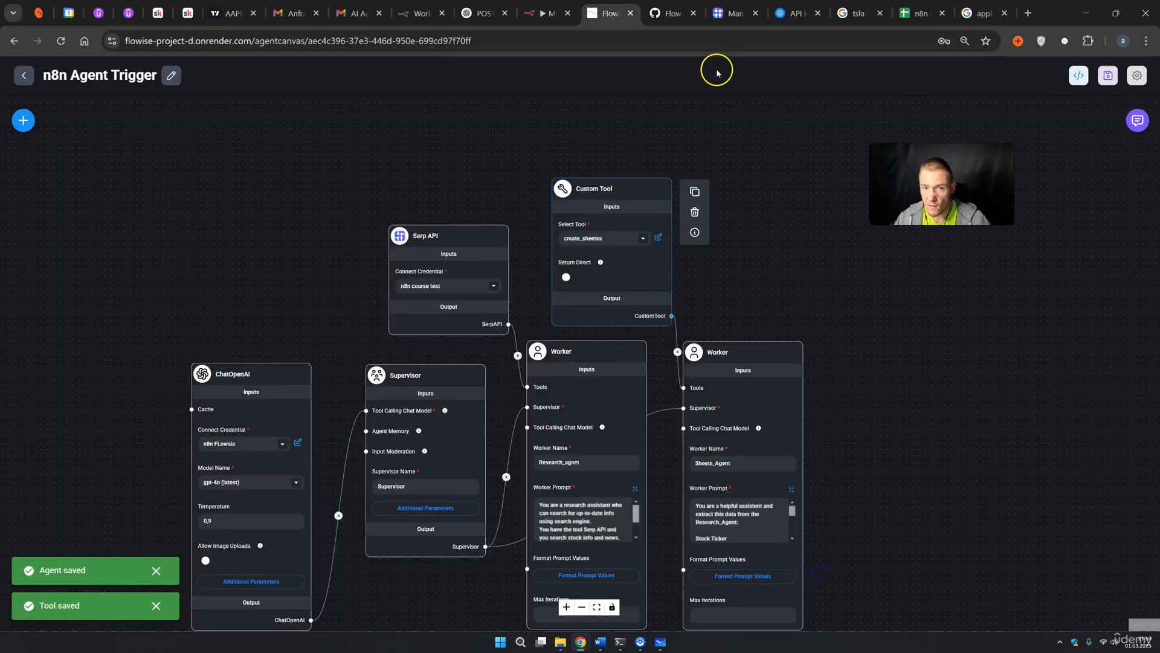
{"action": "left_click", "coordinate": [553, 19]}
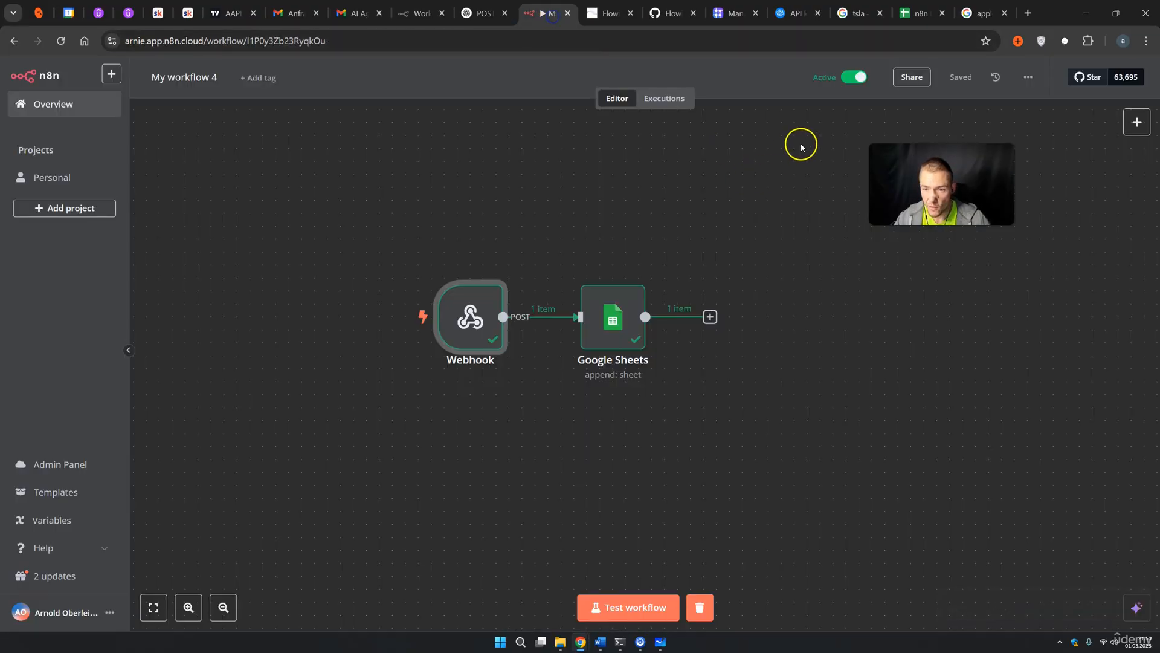
Resend 'amazon ticker and pricw' to the Flowise agents
{"action": "left_click", "coordinate": [606, 15]}
{"action": "left_click", "coordinate": [916, 13]}
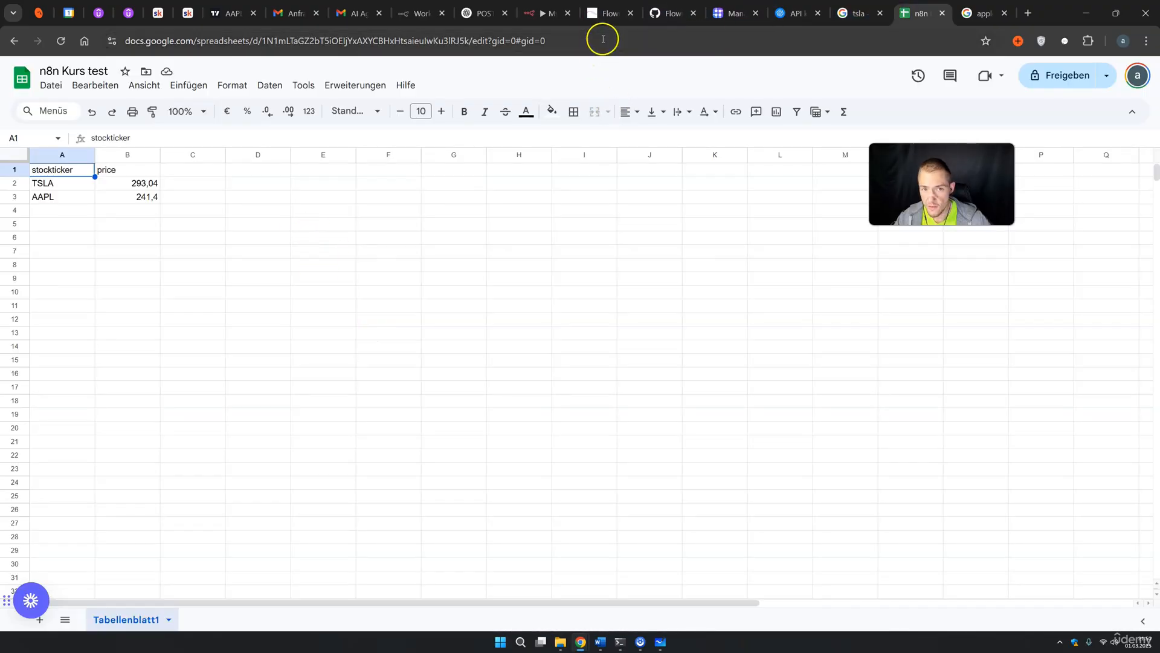
{"action": "left_click", "coordinate": [602, 19]}
{"action": "left_click", "coordinate": [1137, 124]}
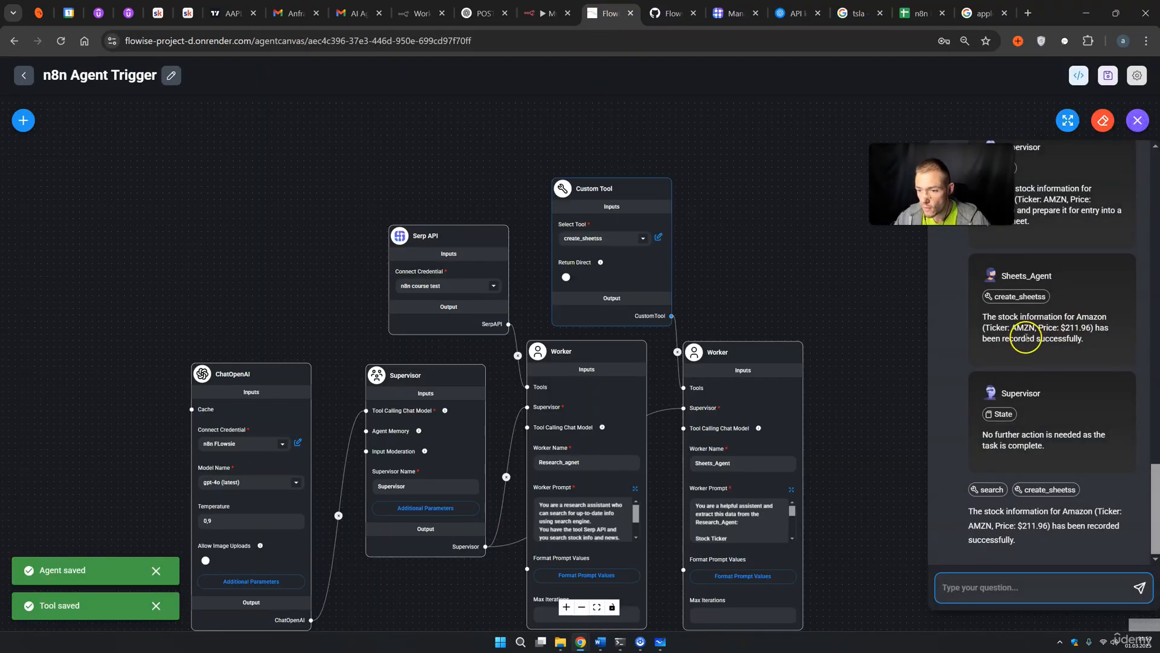
{"action": "scroll", "coordinate": [1026, 456], "scroll_direction": "up", "scroll_amount": 6}
{"action": "left_click_drag", "start_coordinate": [969, 255], "coordinate": [1041, 253]}
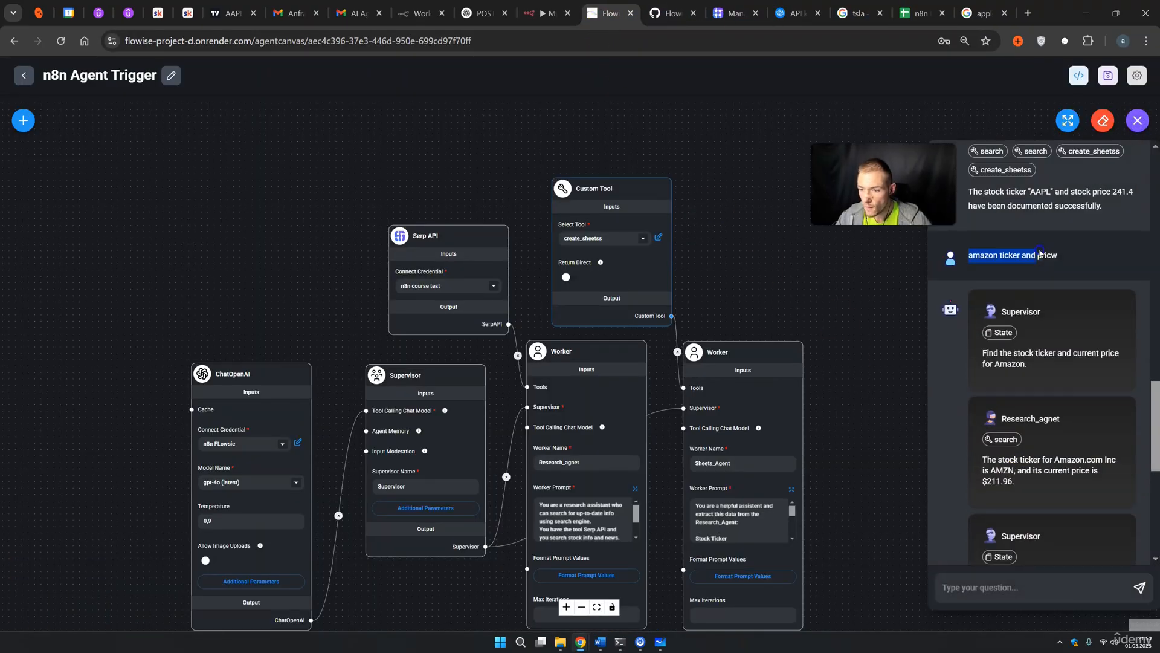
{"action": "left_click", "coordinate": [1021, 579]}
{"action": "key", "text": "Return"}
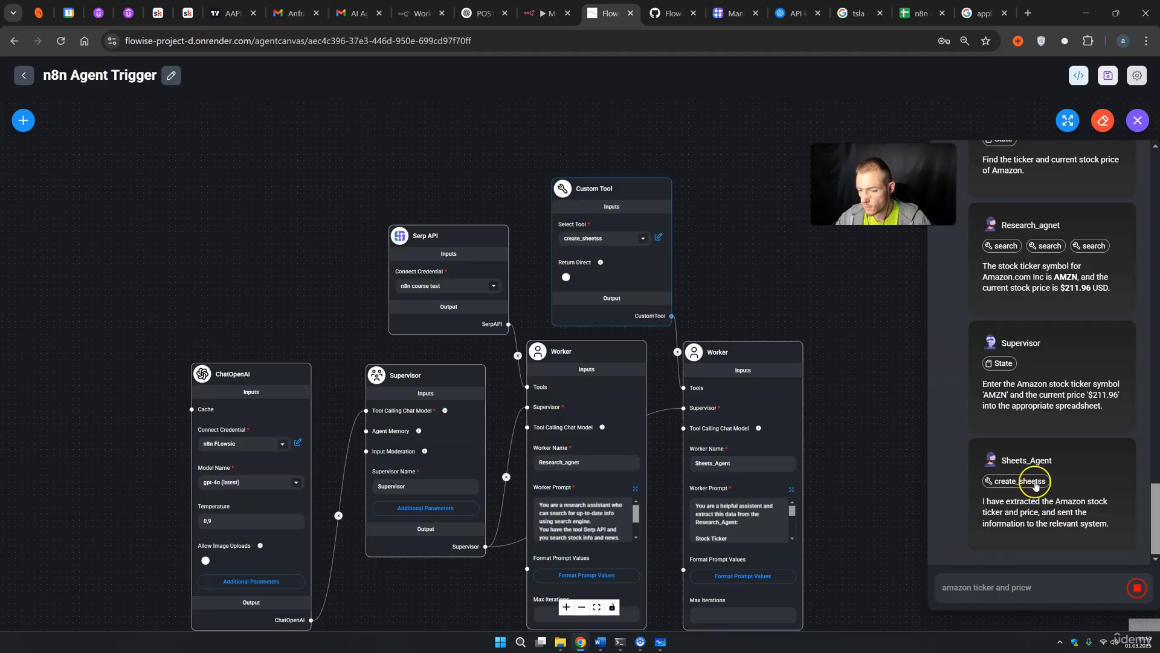
Confirm the spreadsheet gained an AMZN row priced 211,96
{"action": "left_click", "coordinate": [916, 15]}
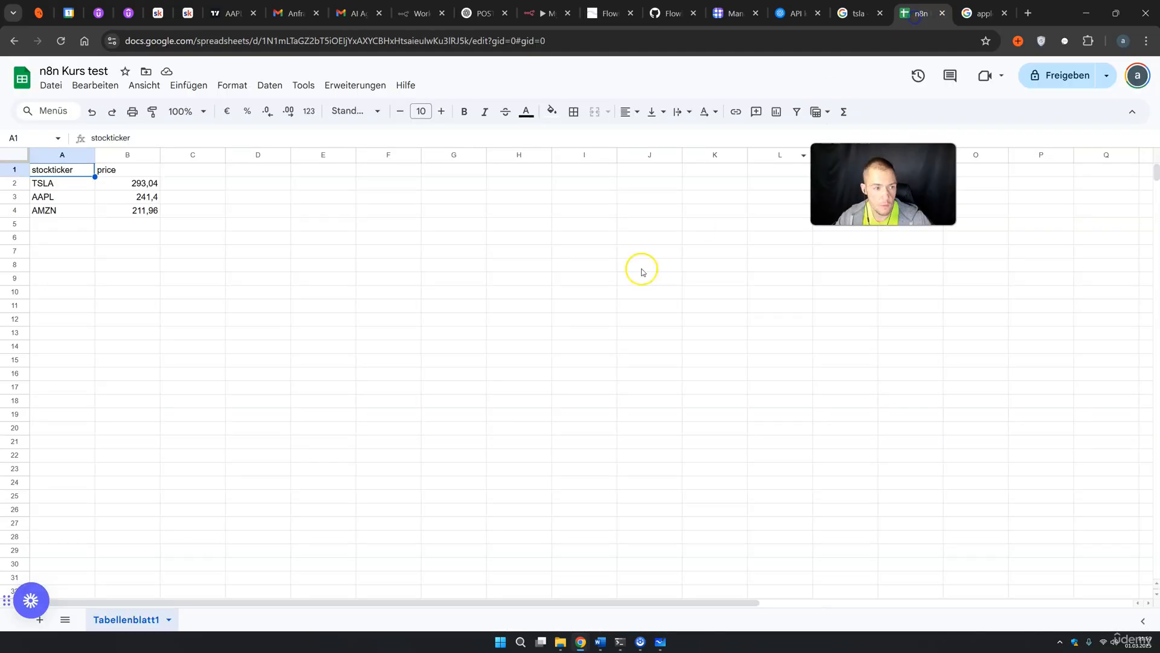
{"action": "left_click", "coordinate": [584, 321]}
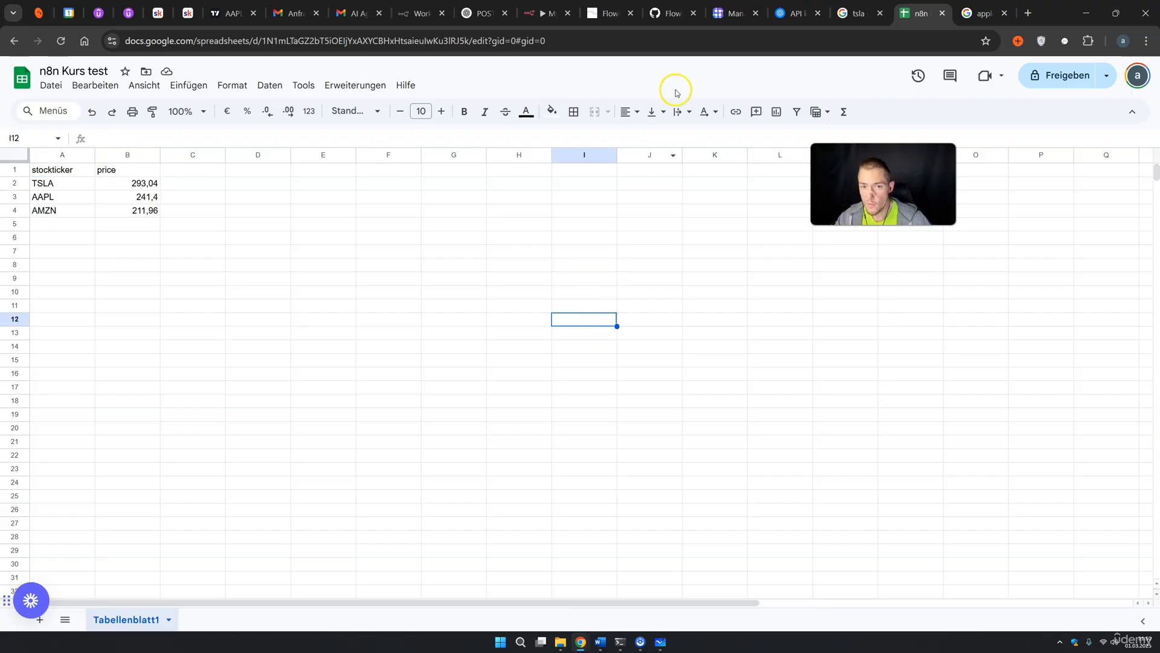
{"action": "left_click", "coordinate": [602, 15]}
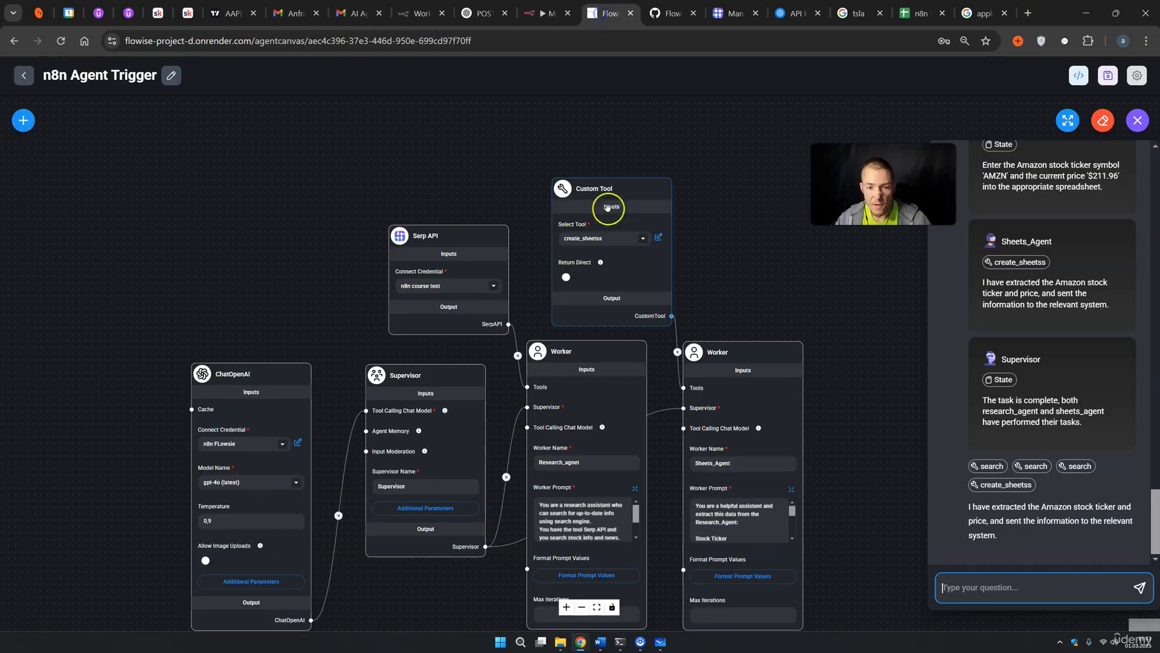
Add a News Summary line after Stock Price in the Sheets_Agent worker prompt and save it
{"action": "left_click", "coordinate": [779, 285]}
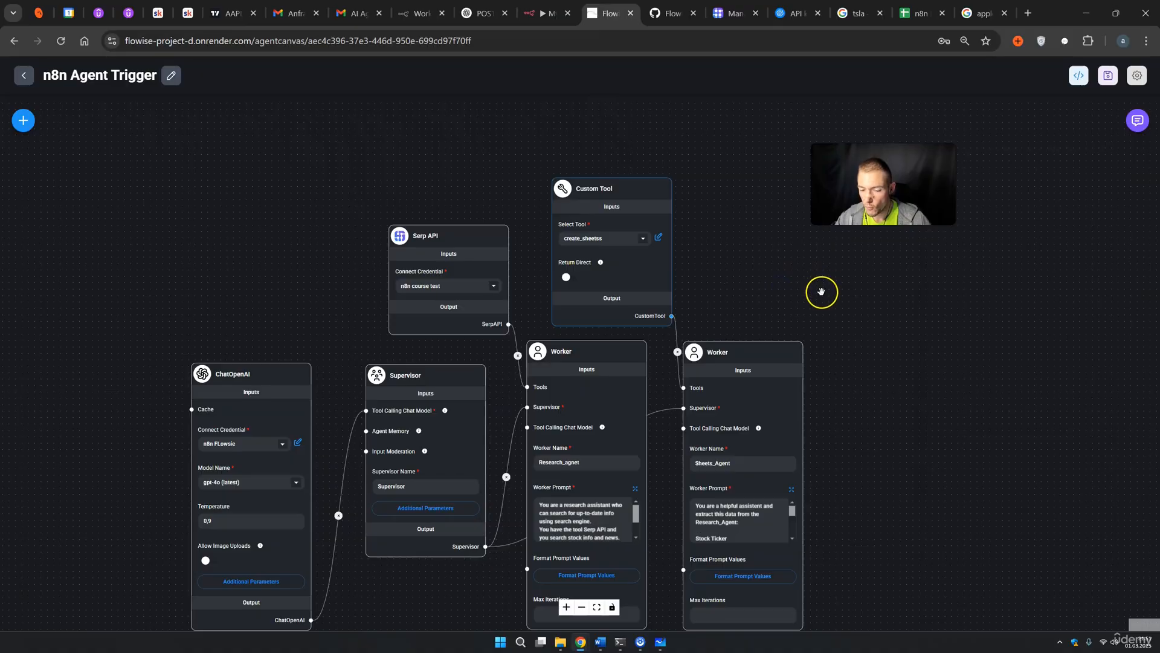
{"action": "left_click", "coordinate": [792, 491]}
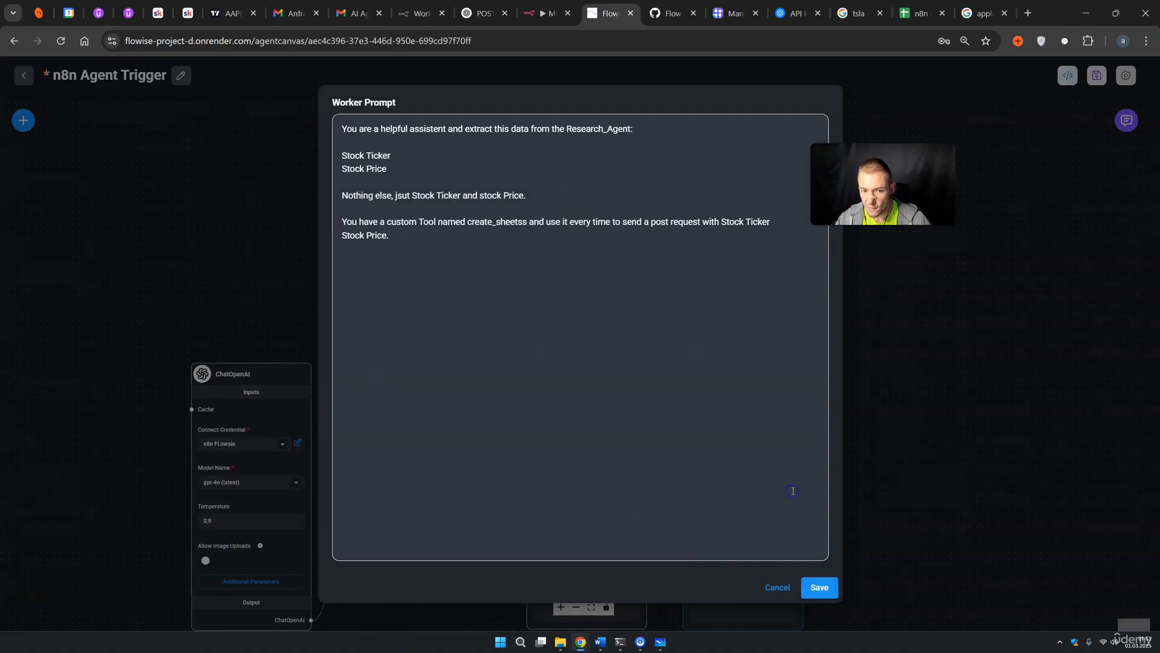
{"action": "left_click", "coordinate": [428, 169]}
{"action": "key", "text": "Return"}
{"action": "type", "text": "News Summary"}
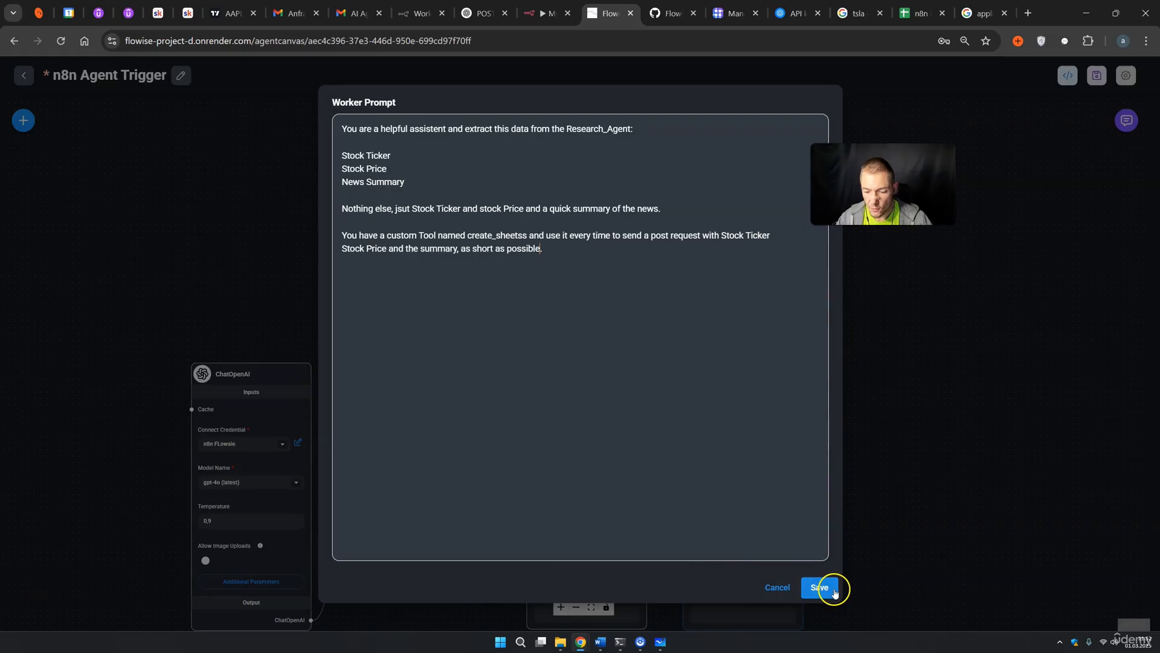
{"action": "left_click", "coordinate": [824, 586]}
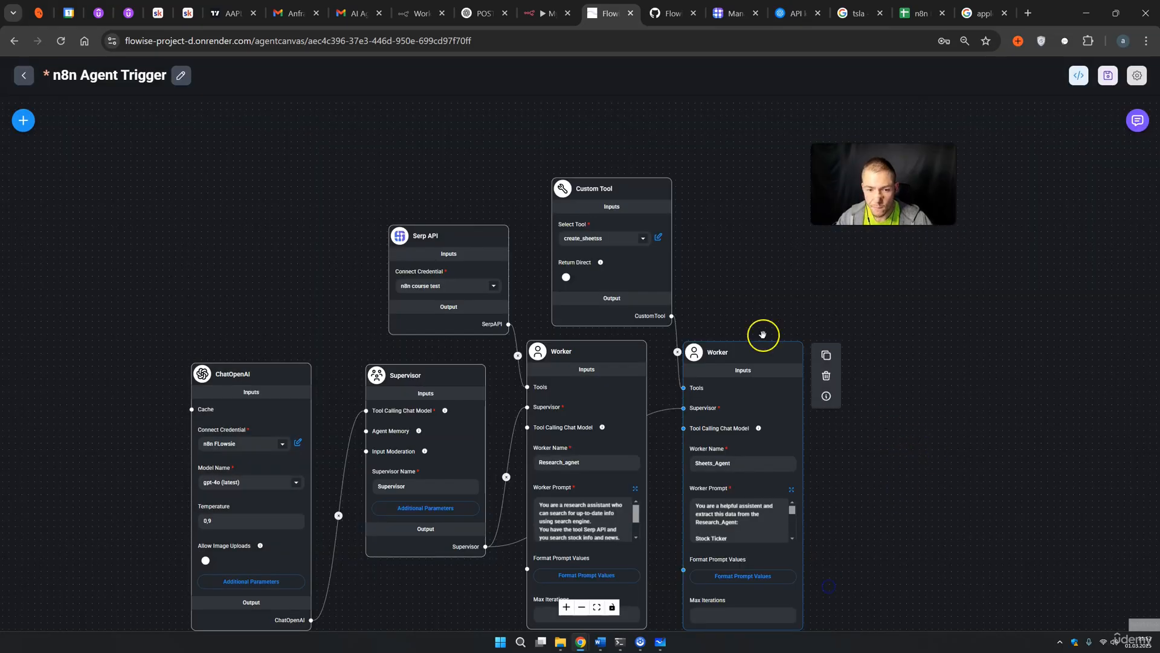
{"action": "left_click", "coordinate": [659, 237]}
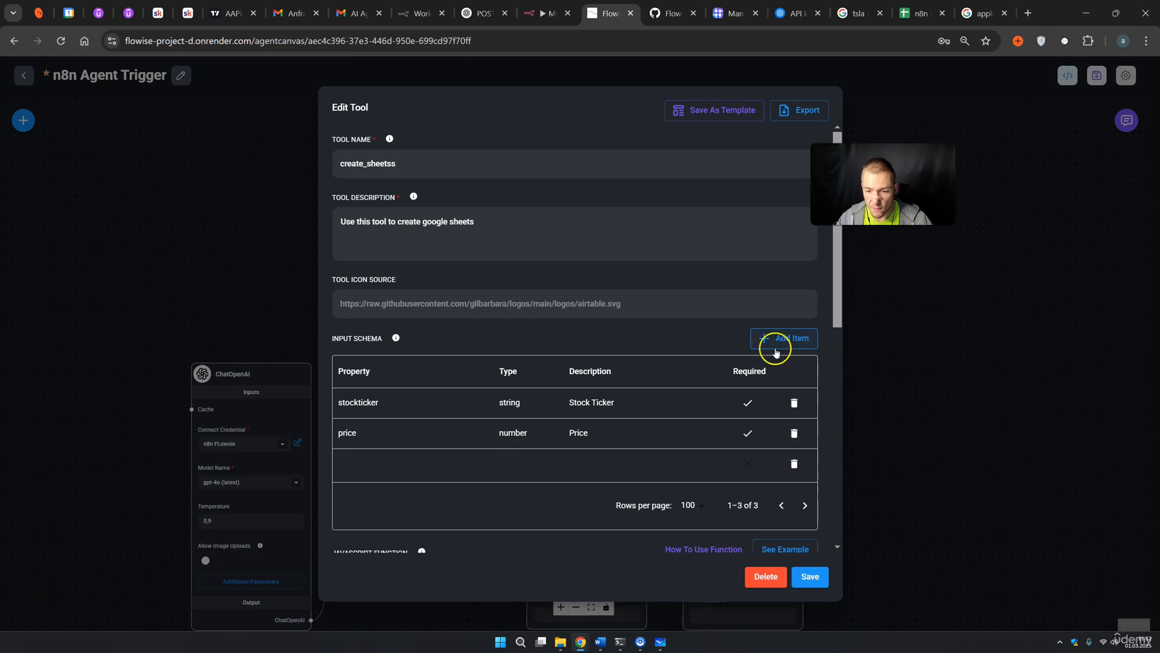
Add a 'summery' string property described 'Summery of News' to create_sheetss and save
{"action": "left_click", "coordinate": [361, 477]}
{"action": "double_click", "coordinate": [368, 470]}
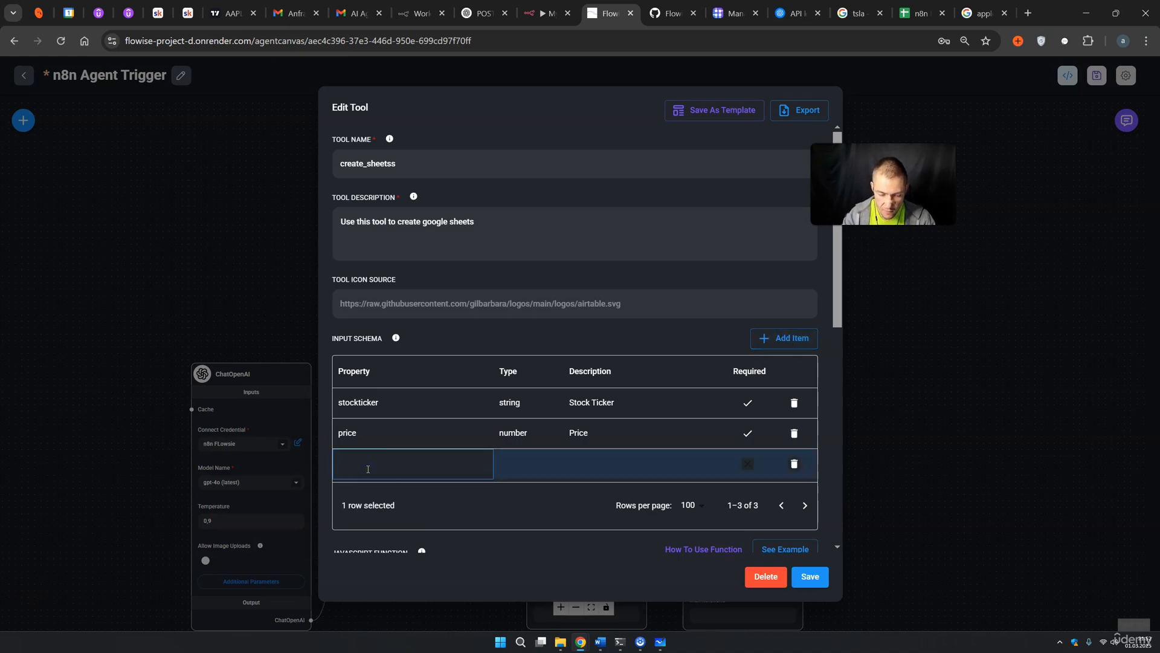
{"action": "double_click", "coordinate": [531, 463]}
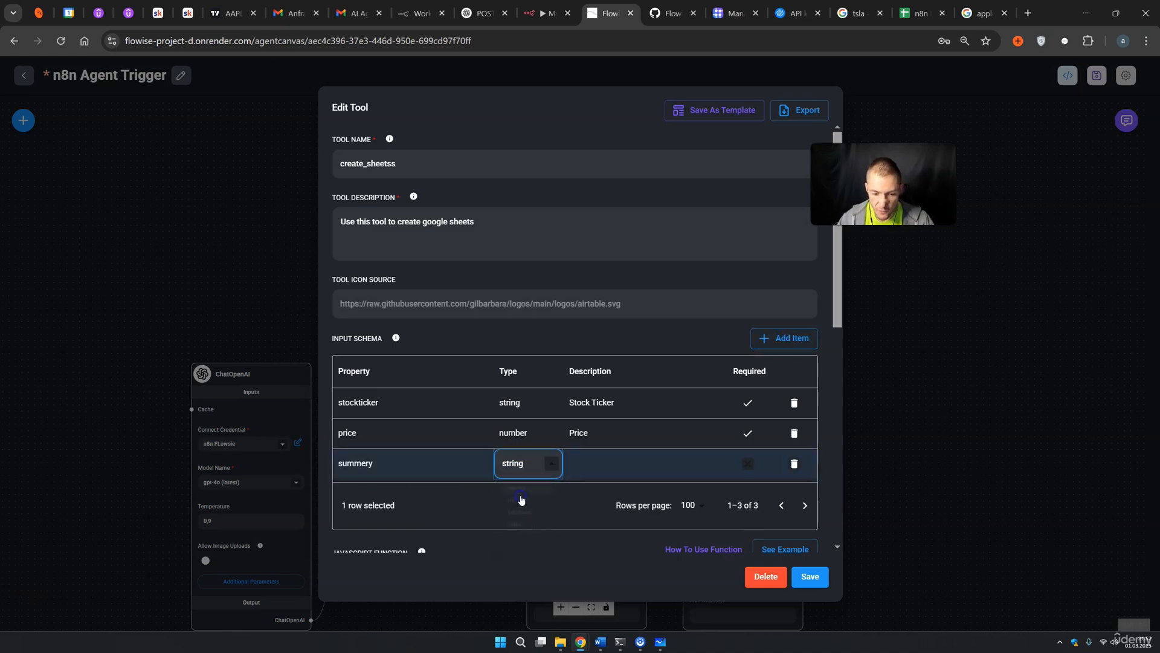
{"action": "double_click", "coordinate": [596, 464]}
{"action": "type", "text": "Summery of New"}
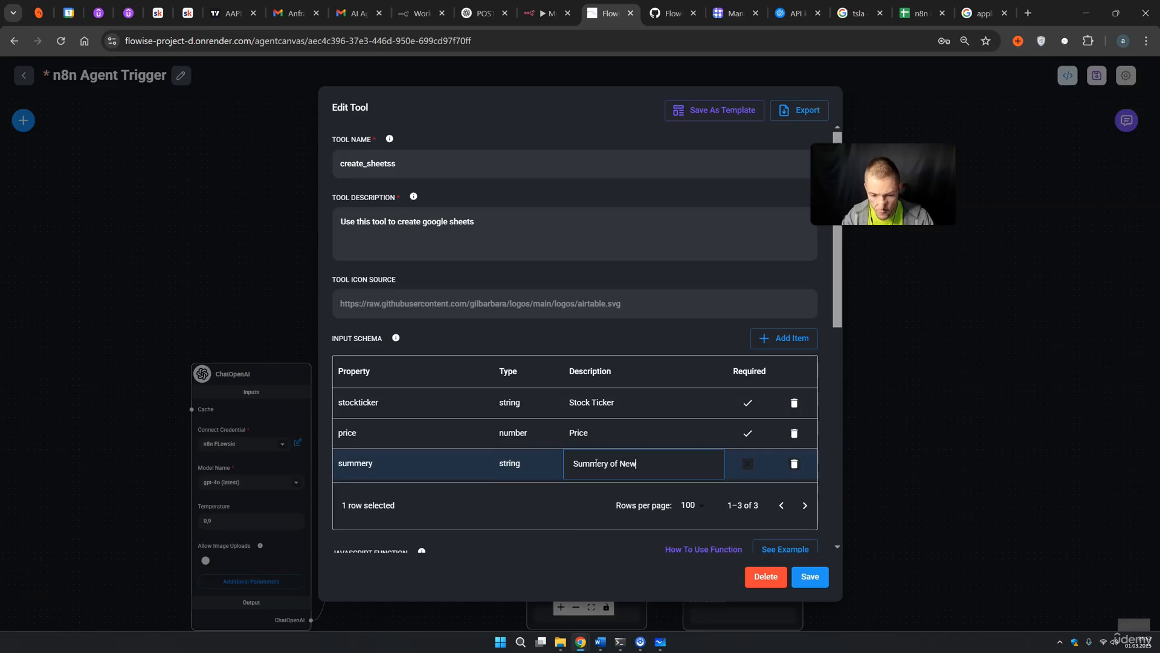
{"action": "type", "text": "s"}
{"action": "left_click", "coordinate": [810, 576]}
Copy the n8n Webhook node's test URL
{"action": "left_click", "coordinate": [549, 14]}
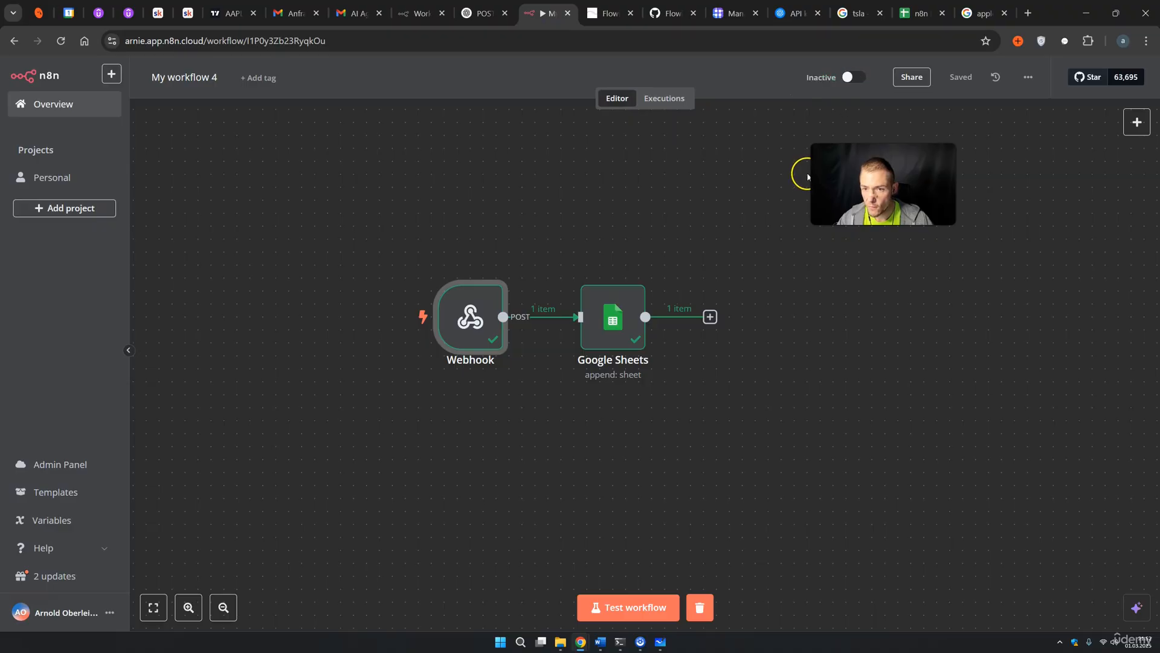
{"action": "double_click", "coordinate": [473, 316]}
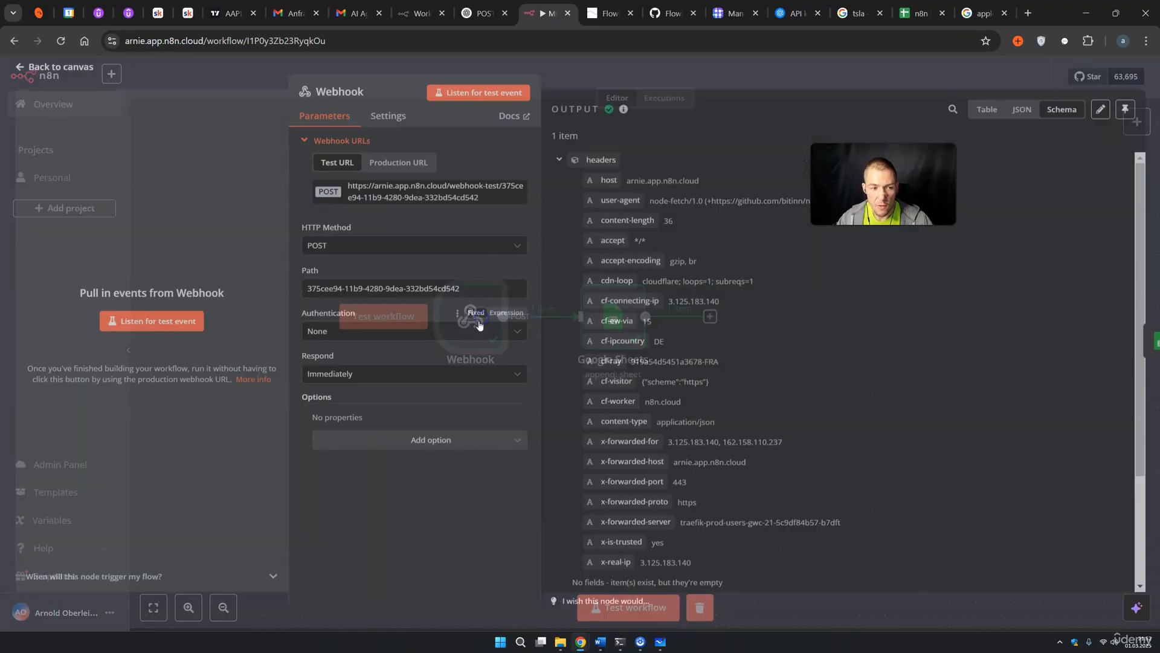
{"action": "left_click", "coordinate": [337, 169]}
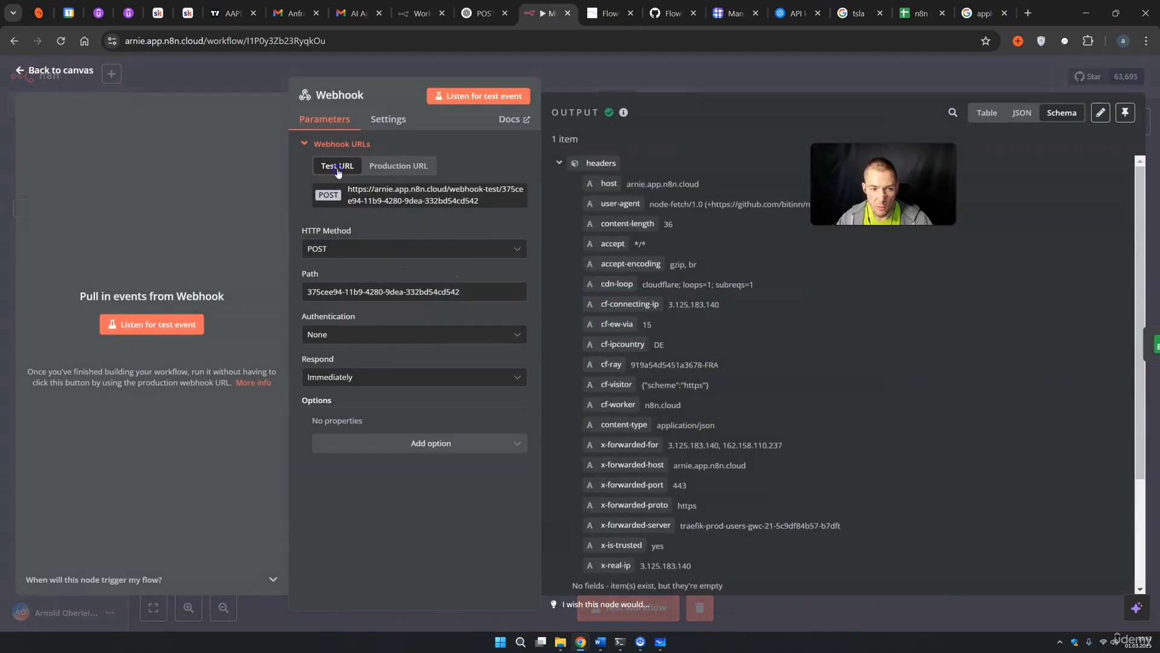
{"action": "left_click", "coordinate": [382, 200]}
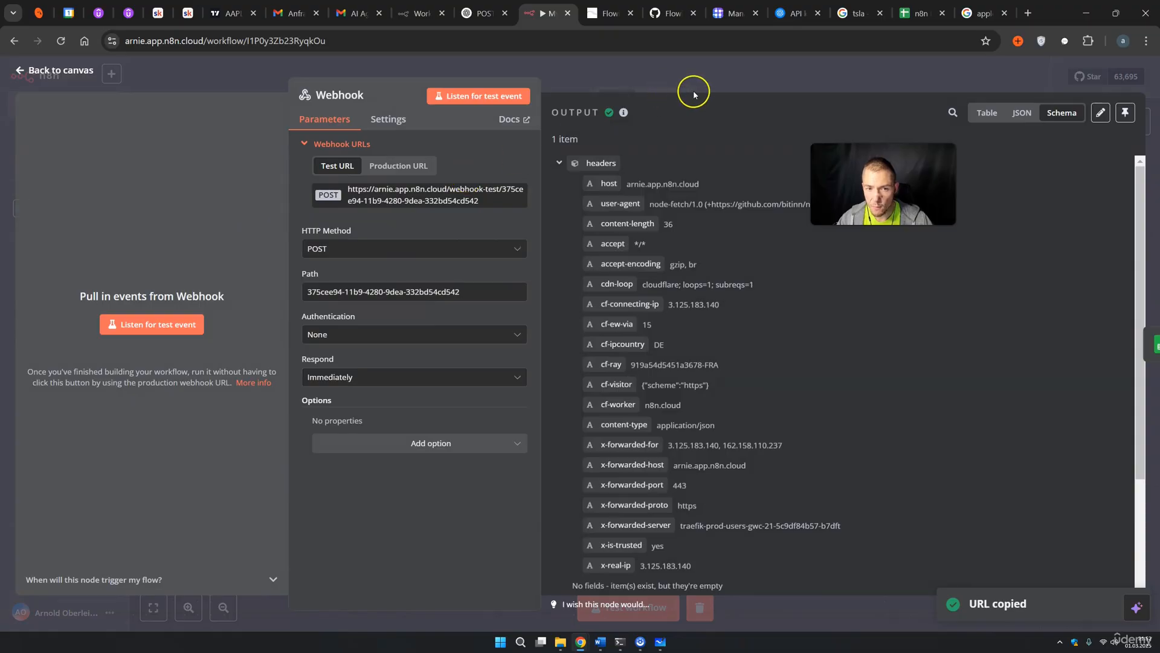
{"action": "key", "text": "ctrl+Tab"}
Paste the test webhook URL into line 11 of create_sheetss and select the function code
{"action": "left_click", "coordinate": [655, 240]}
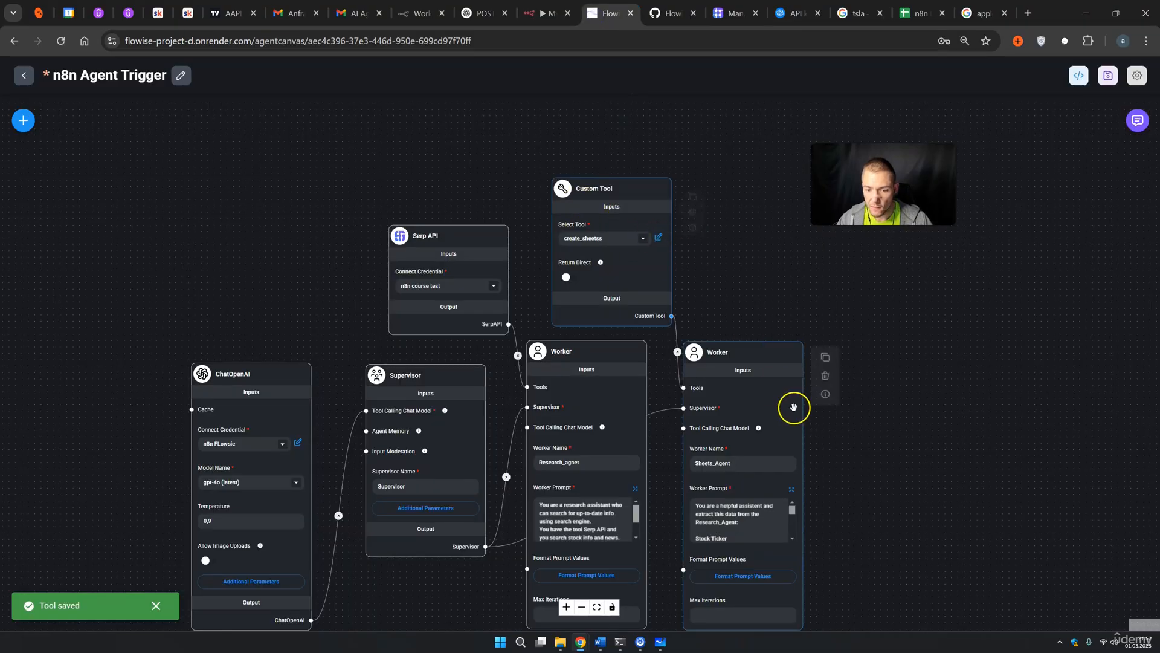
{"action": "scroll", "coordinate": [598, 329], "scroll_direction": "down", "scroll_amount": 5}
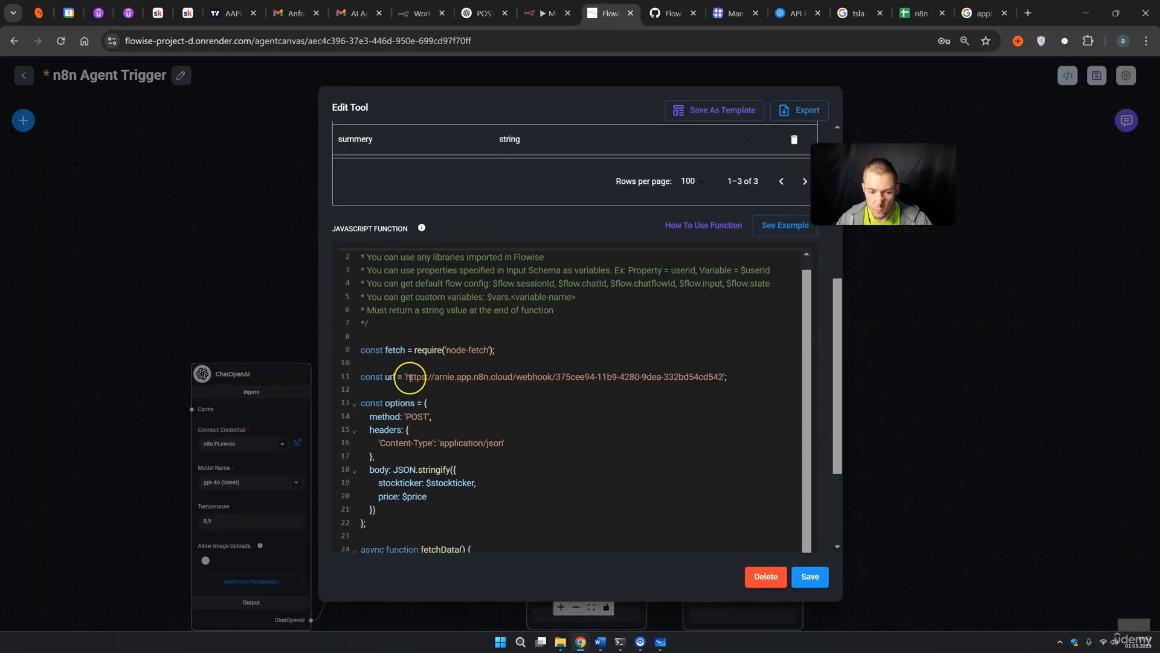
{"action": "left_click_drag", "start_coordinate": [406, 376], "coordinate": [713, 377]}
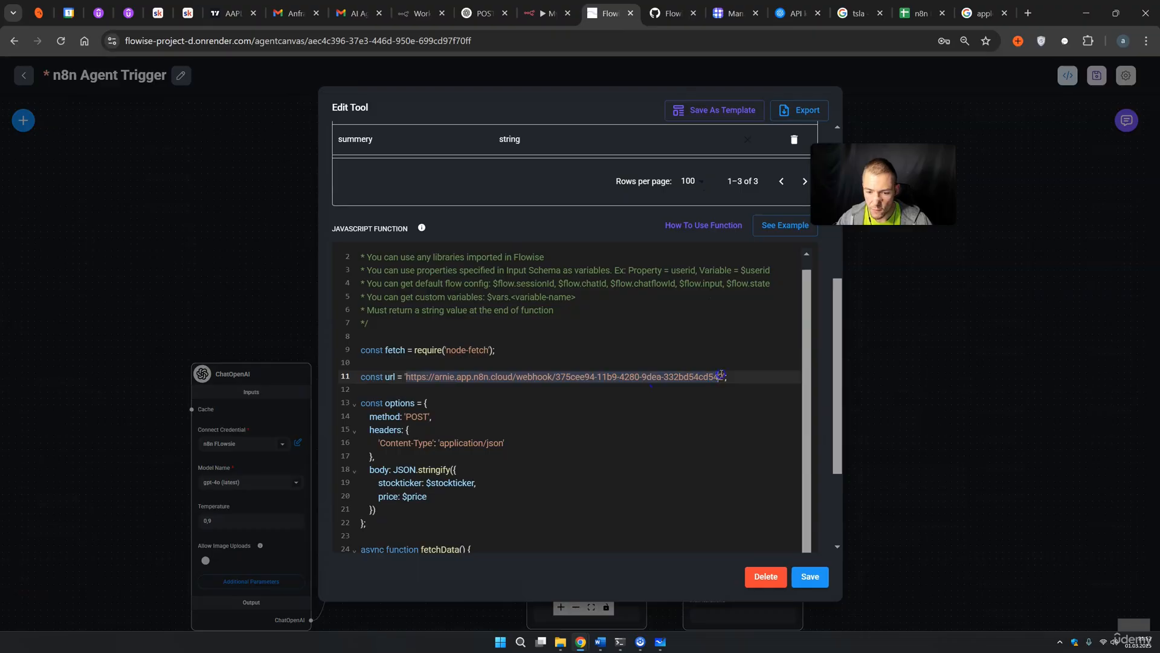
{"action": "key", "text": "ctrl+v"}
{"action": "scroll", "coordinate": [574, 377], "scroll_direction": "down", "scroll_amount": 3}
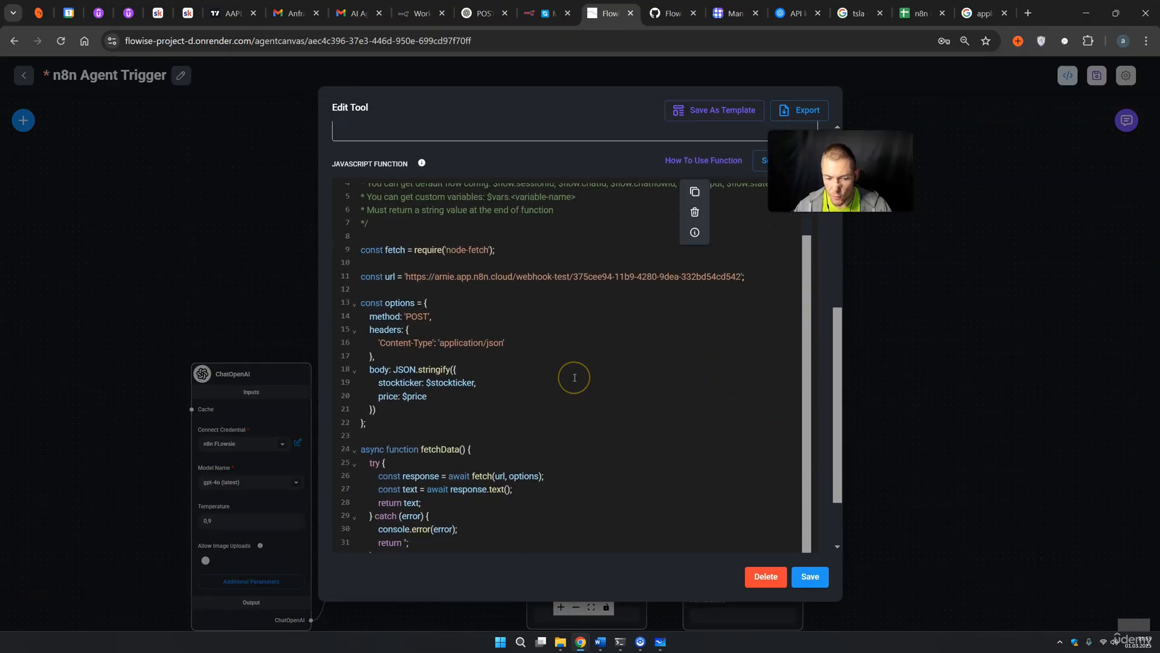
{"action": "scroll", "coordinate": [491, 369], "scroll_direction": "down", "scroll_amount": 1}
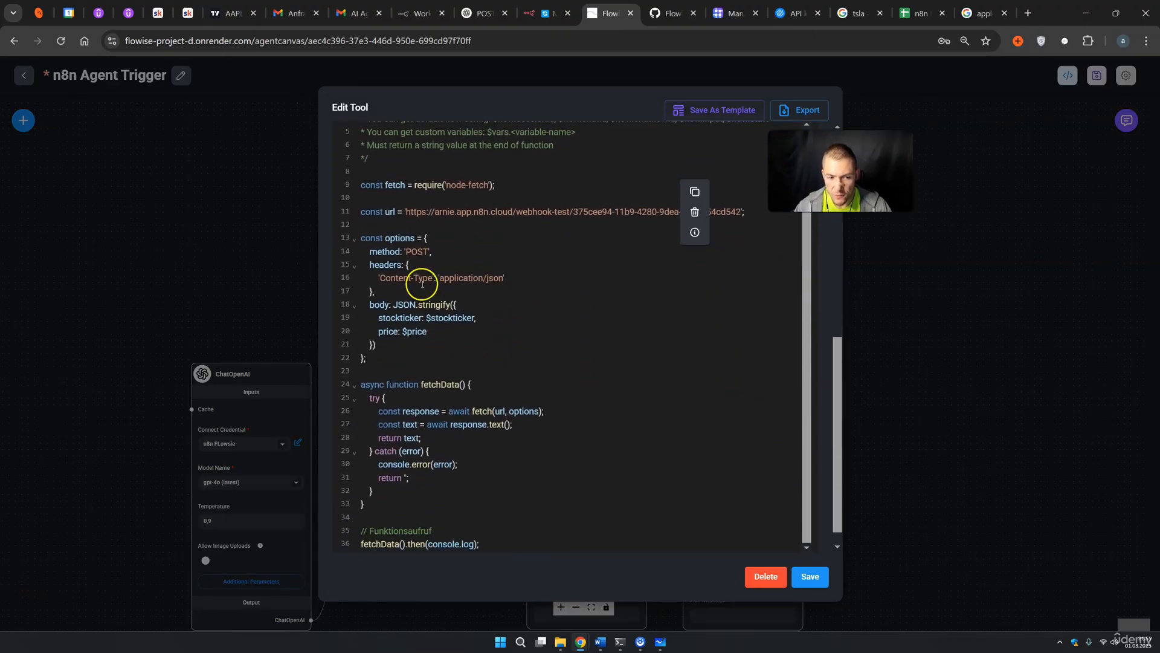
{"action": "scroll", "coordinate": [445, 321], "scroll_direction": "down", "scroll_amount": 1}
{"action": "left_click_drag", "start_coordinate": [486, 521], "coordinate": [361, 80]}
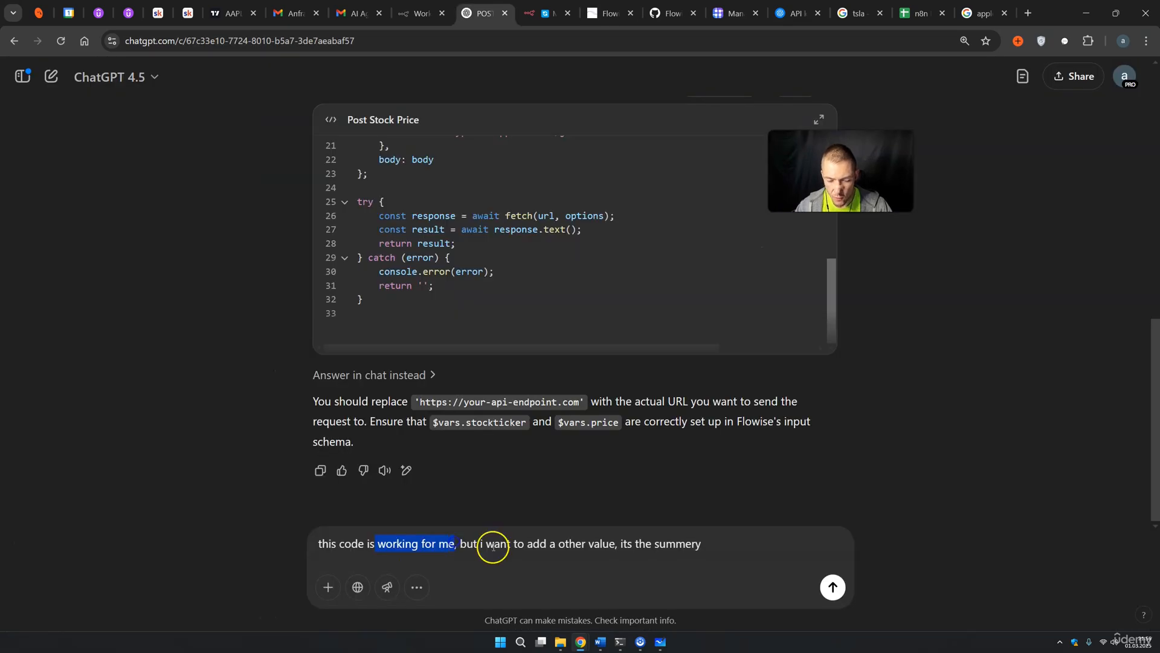
Ask ChatGPT to add a summary value to the pasted tool code and select the revised code
{"action": "left_click_drag", "start_coordinate": [493, 547], "coordinate": [534, 546]}
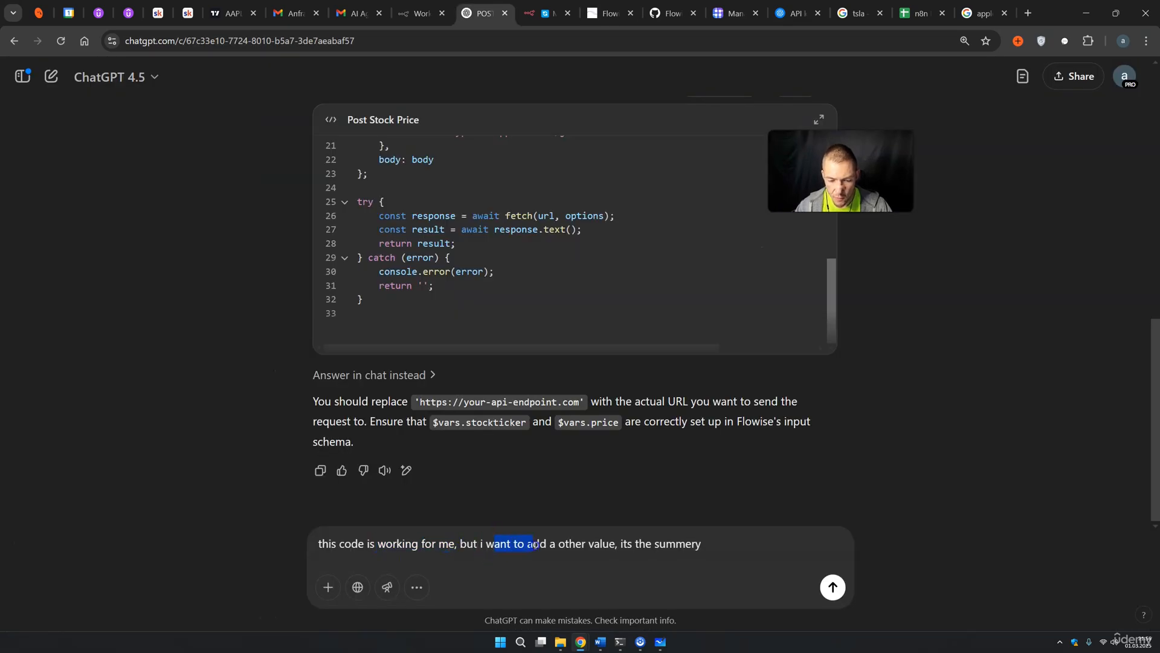
{"action": "left_click", "coordinate": [714, 548]}
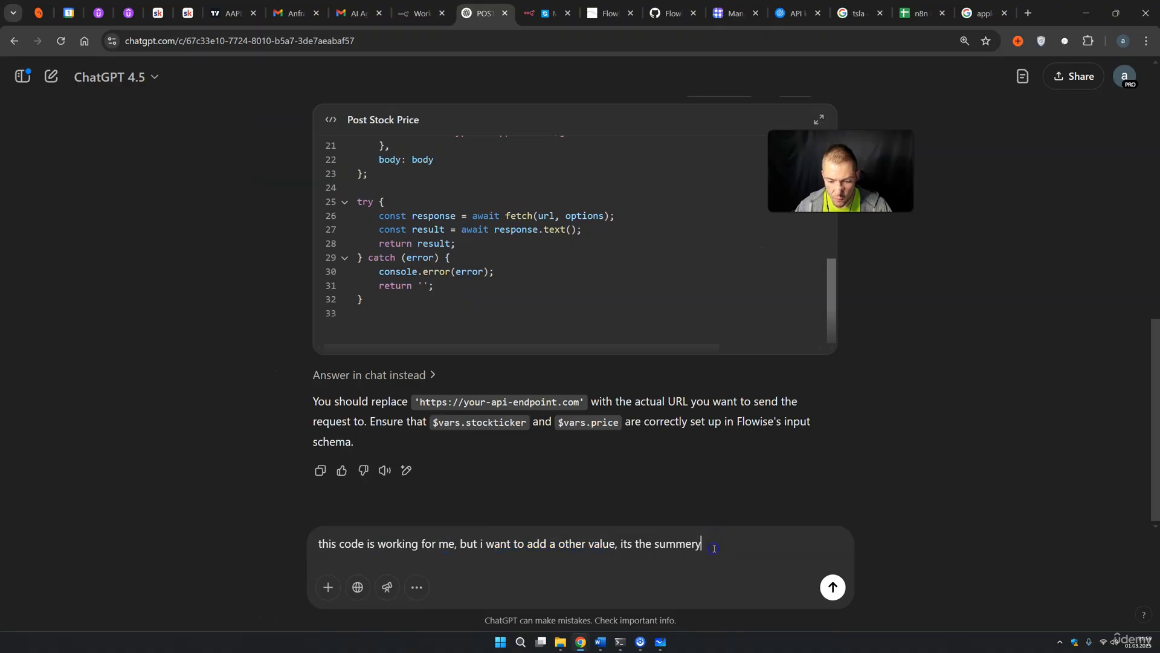
{"action": "type", "text": "."}
{"action": "key", "text": "shift+Return"}
{"action": "key", "text": "ctrl+v"}
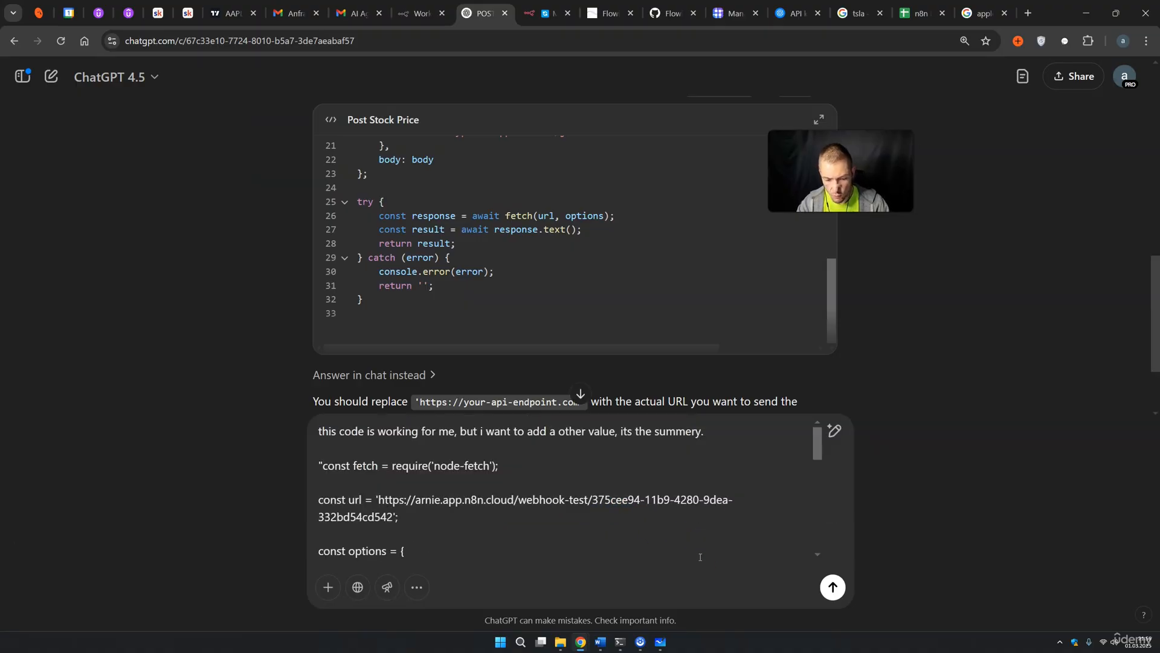
{"action": "key", "text": "Return"}
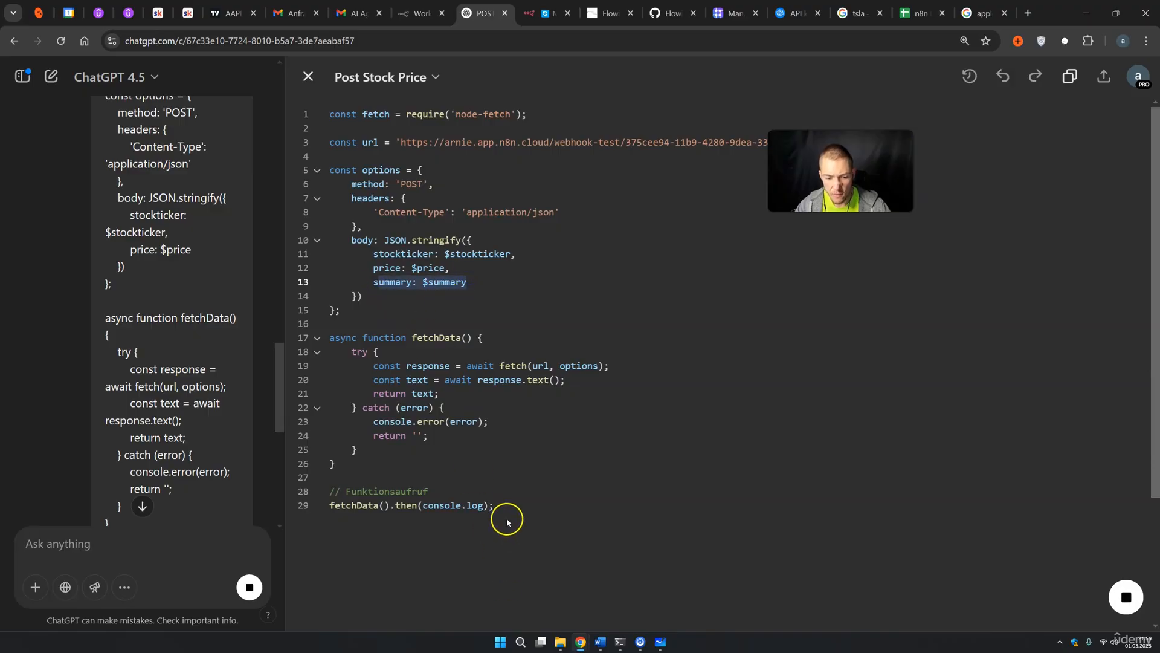
{"action": "left_click_drag", "start_coordinate": [508, 520], "coordinate": [339, 78]}
{"action": "left_click", "coordinate": [610, 13]}
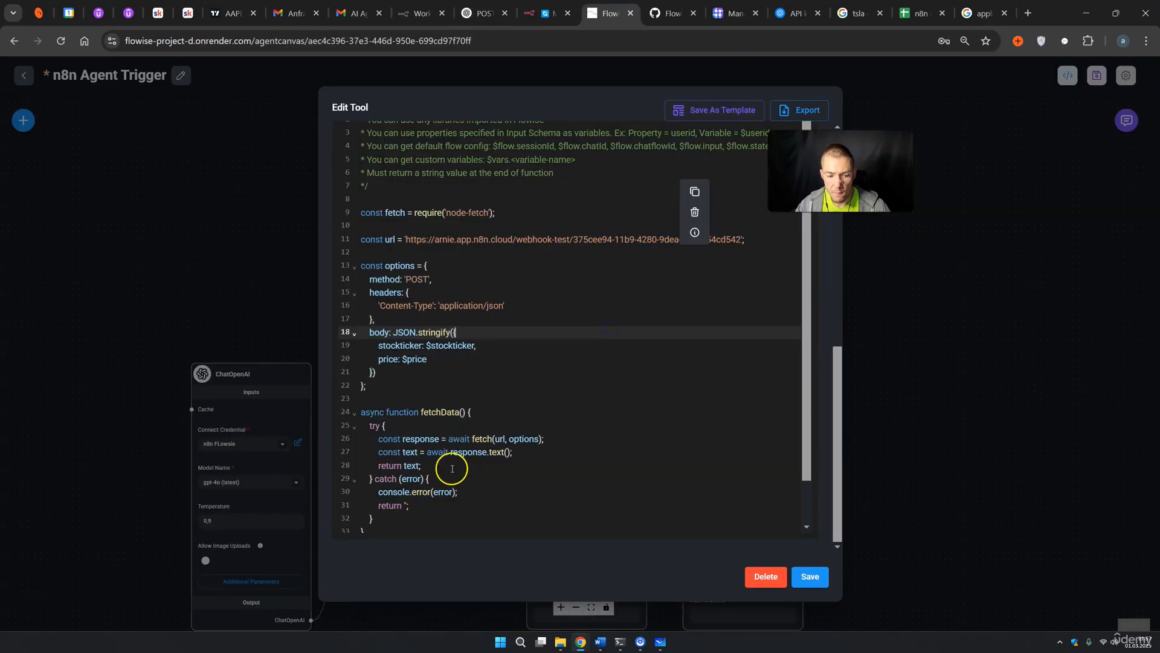
Replace the create_sheetss code with the version sending summary: $summary and save the tool
{"action": "left_click_drag", "start_coordinate": [401, 539], "coordinate": [349, 170]}
{"action": "key", "text": "BackSpace"}
{"action": "key", "text": "ctrl+v"}
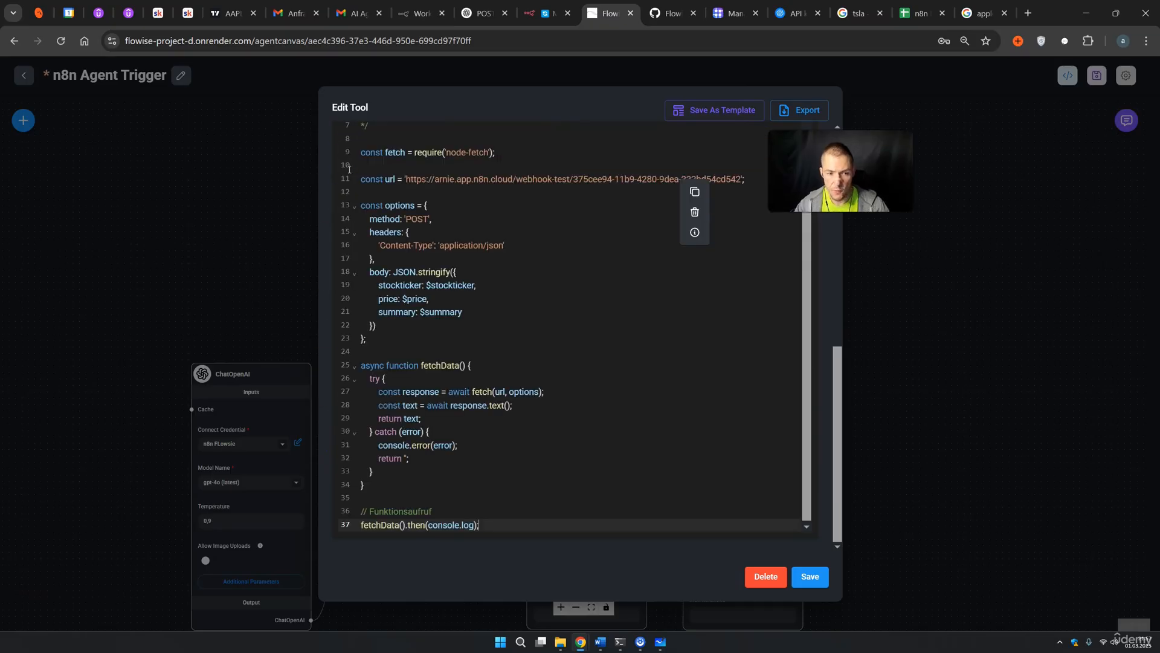
{"action": "left_click", "coordinate": [807, 576]}
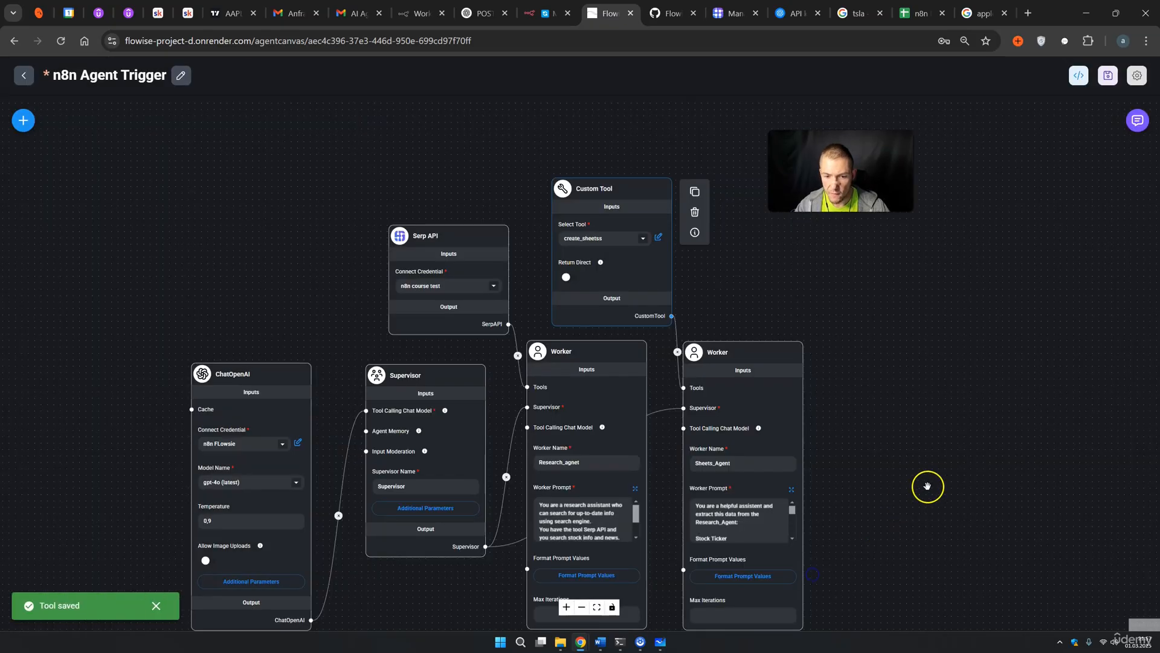
Start the n8n webhook listening for a test event, then save the Flowise agent flow
{"action": "left_click", "coordinate": [544, 14]}
{"action": "left_click", "coordinate": [185, 326]}
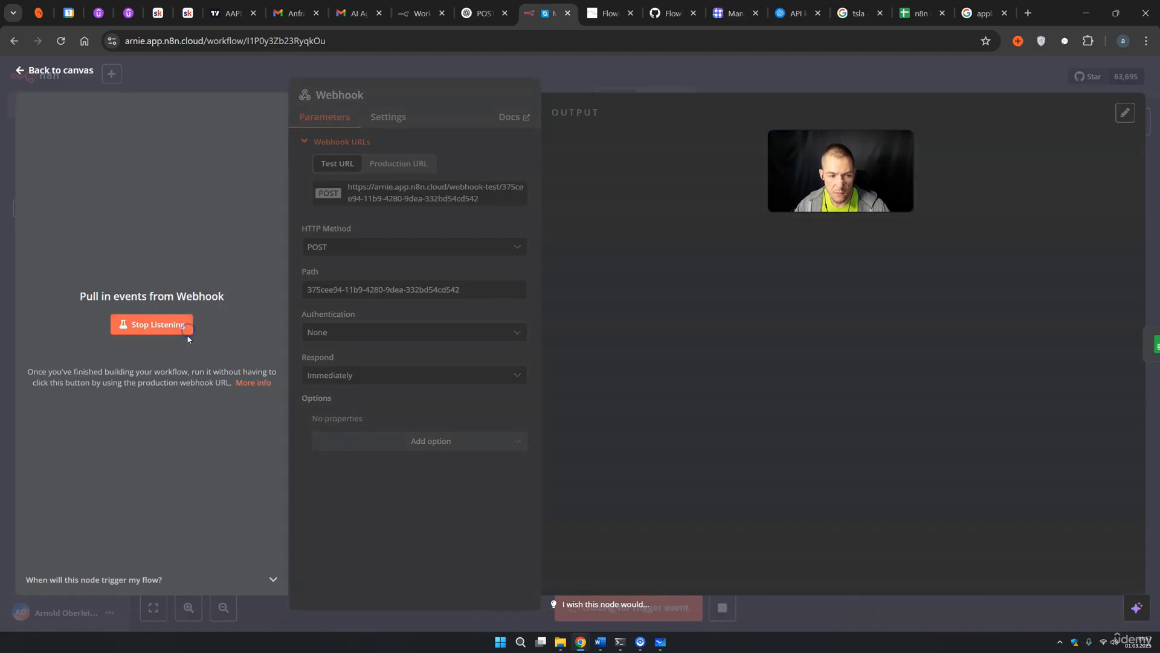
{"action": "left_click", "coordinate": [602, 14]}
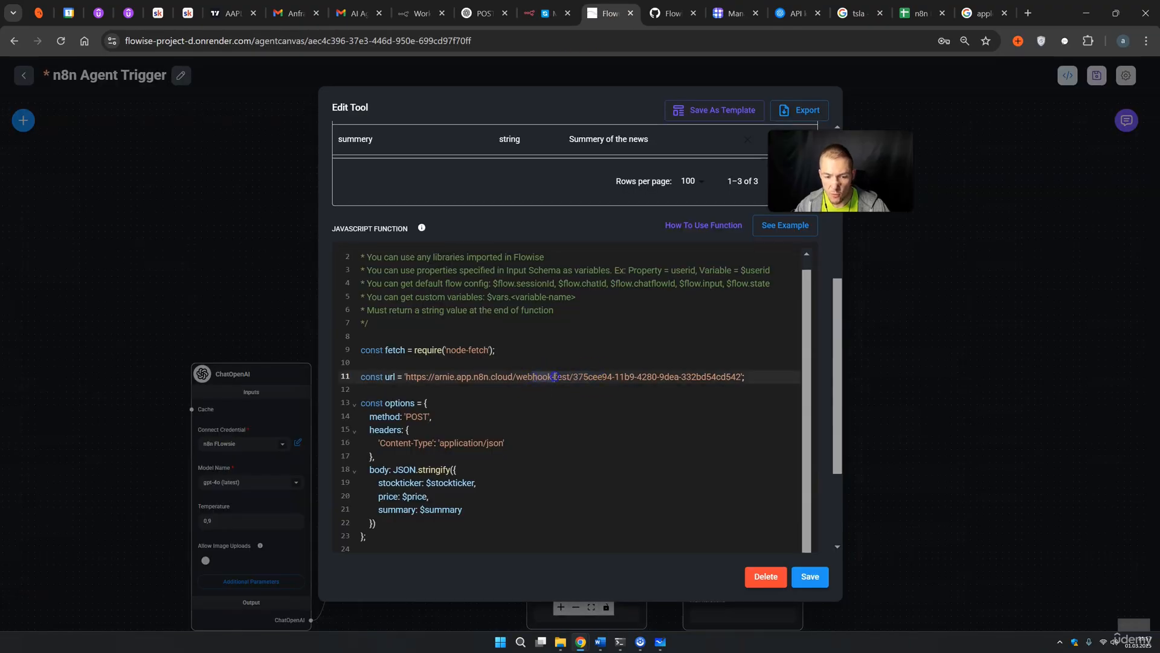
{"action": "left_click", "coordinate": [993, 238]}
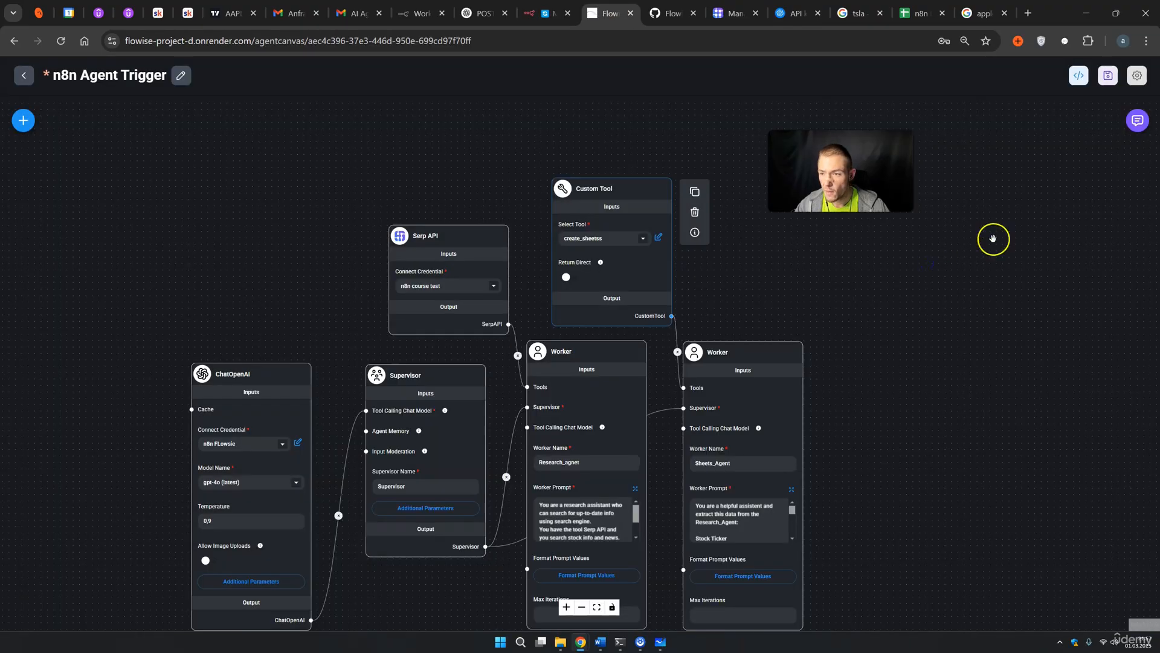
{"action": "left_click", "coordinate": [1108, 75]}
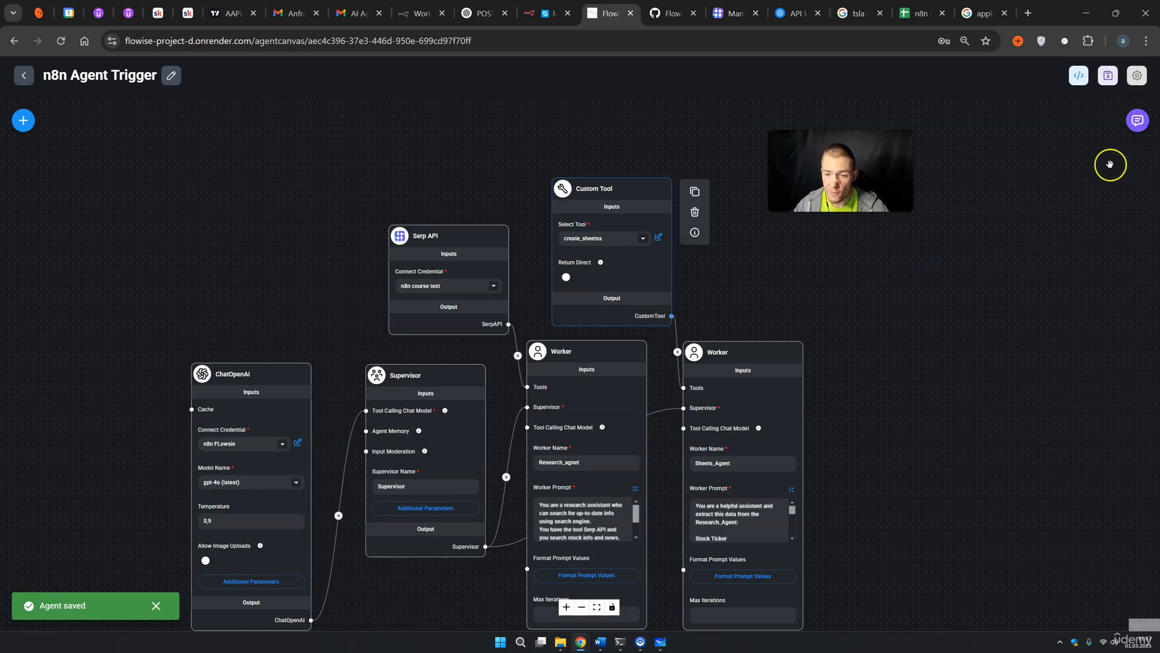
Send 'nvidia news, stock price and ticker', get the $124.80 reply, and review the create_sheetss code
{"action": "left_click", "coordinate": [1137, 123]}
{"action": "key", "text": "Return"}
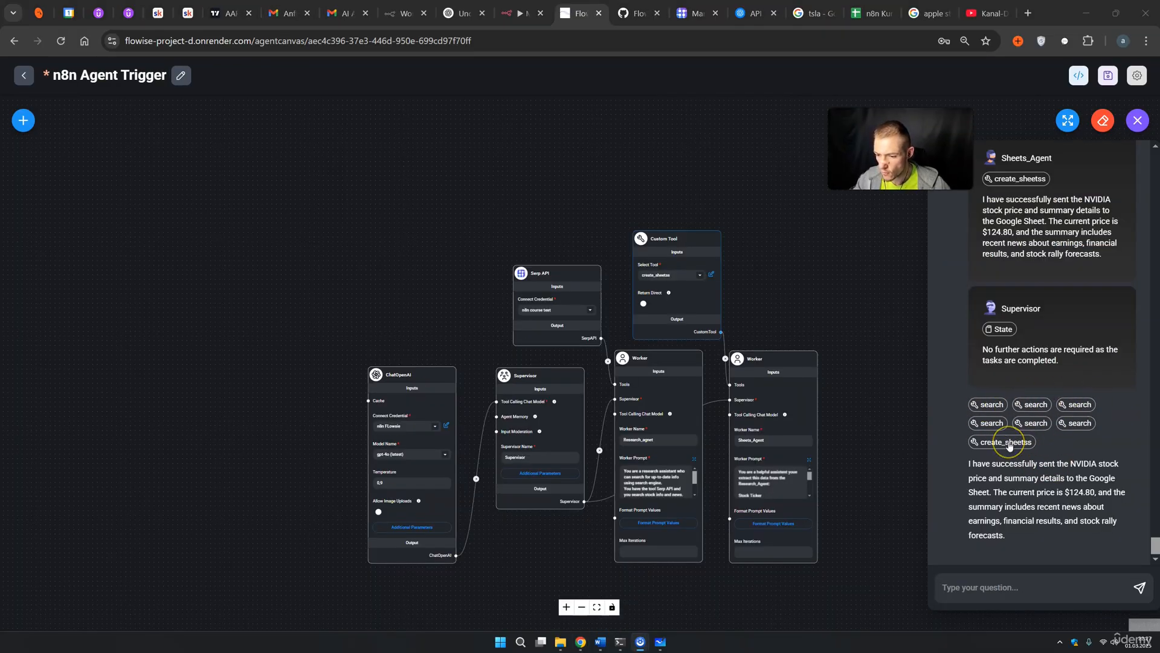
{"action": "left_click", "coordinate": [712, 275]}
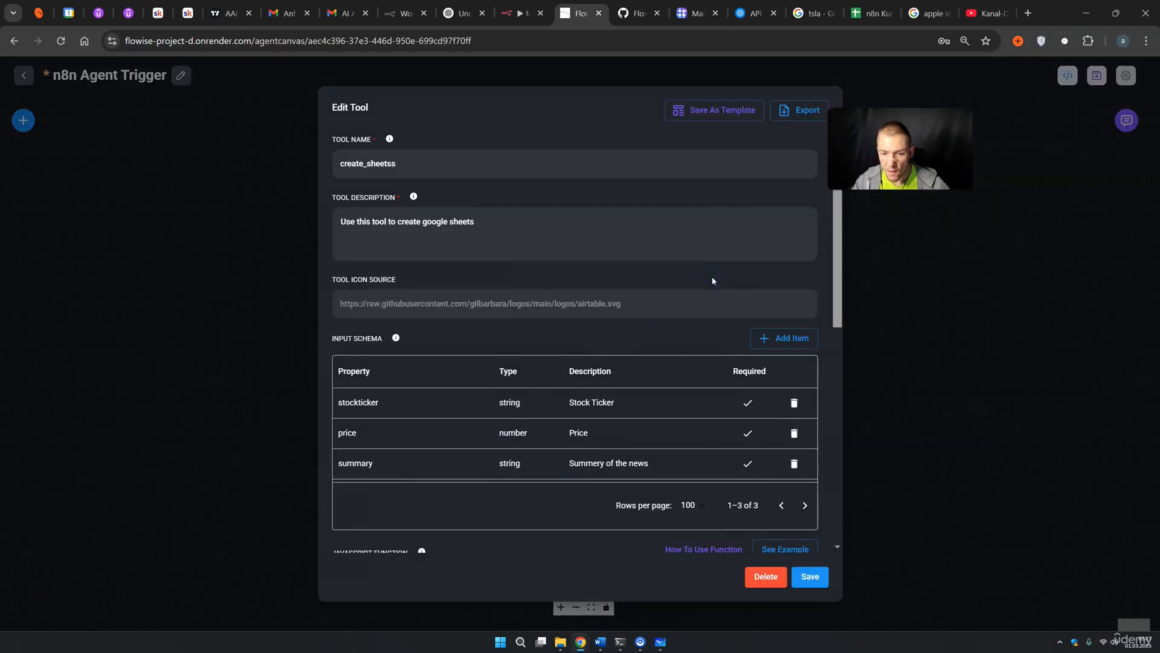
{"action": "scroll", "coordinate": [622, 452], "scroll_direction": "down", "scroll_amount": 1}
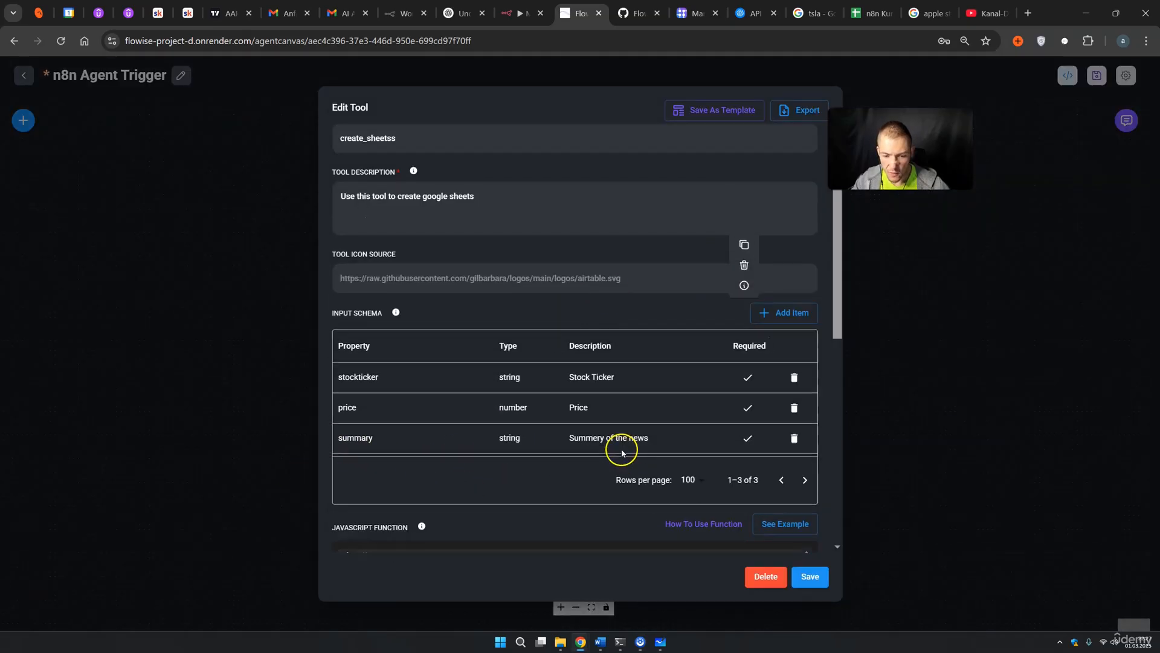
{"action": "scroll", "coordinate": [622, 452], "scroll_direction": "down", "scroll_amount": 3}
{"action": "scroll", "coordinate": [547, 473], "scroll_direction": "down", "scroll_amount": 1}
{"action": "left_click_drag", "start_coordinate": [433, 446], "coordinate": [632, 437]}
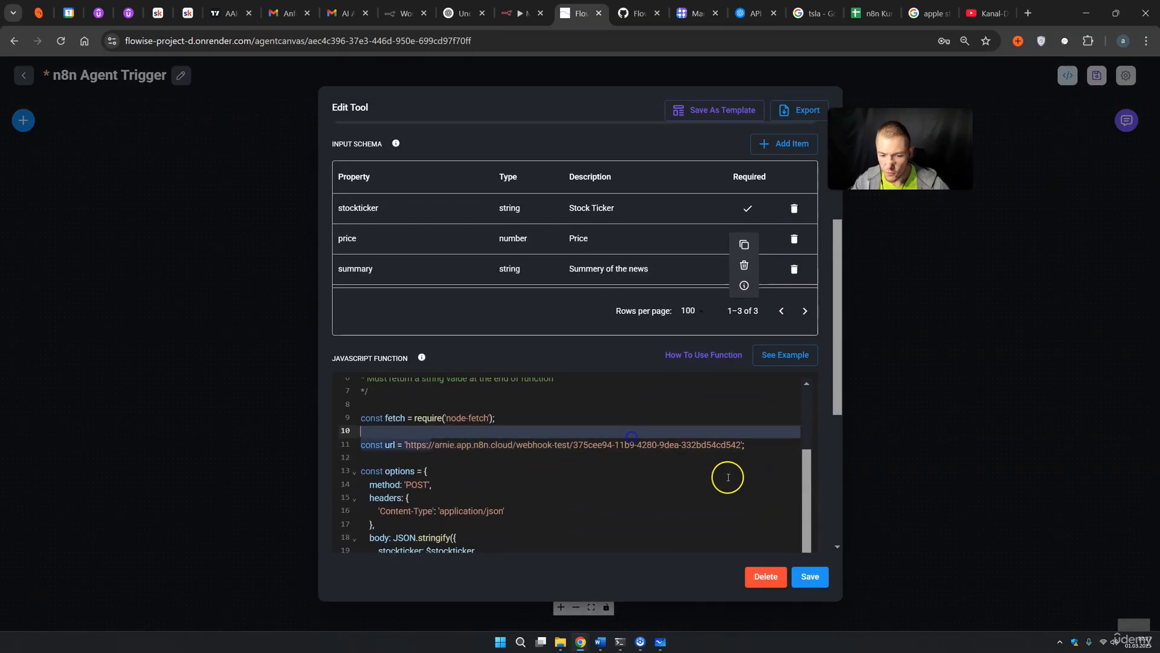
{"action": "left_click", "coordinate": [931, 406]}
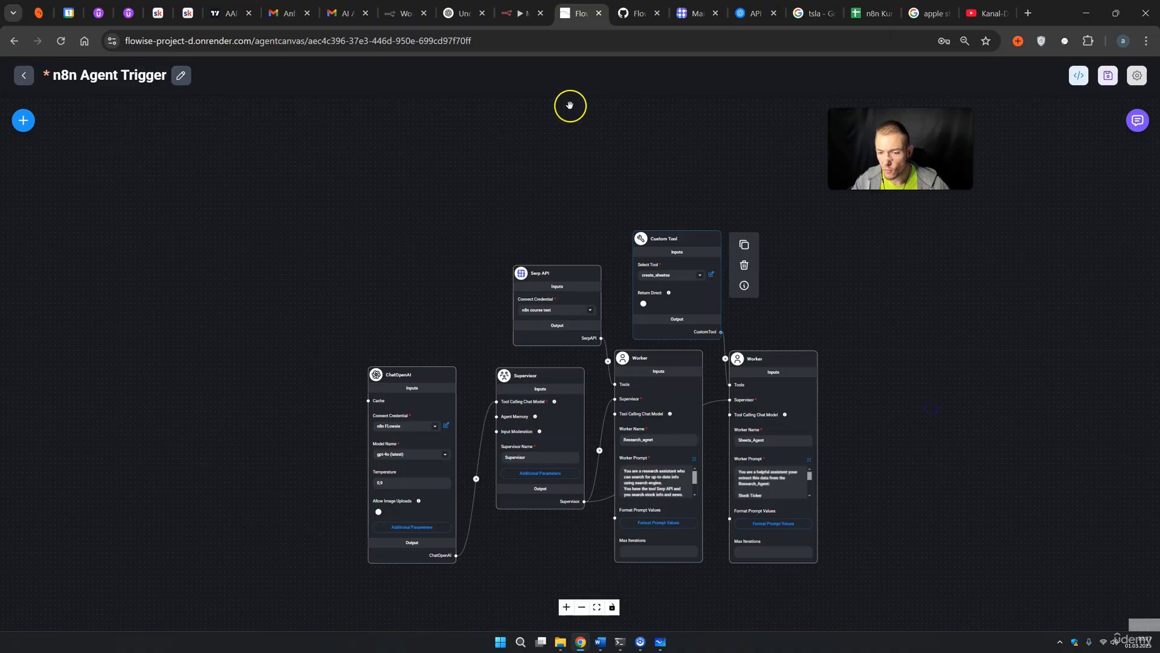
Check that the n8n webhook received ticker NVDA, price 124.8 and the news summary, then go back to the canvas
{"action": "left_click", "coordinate": [521, 12]}
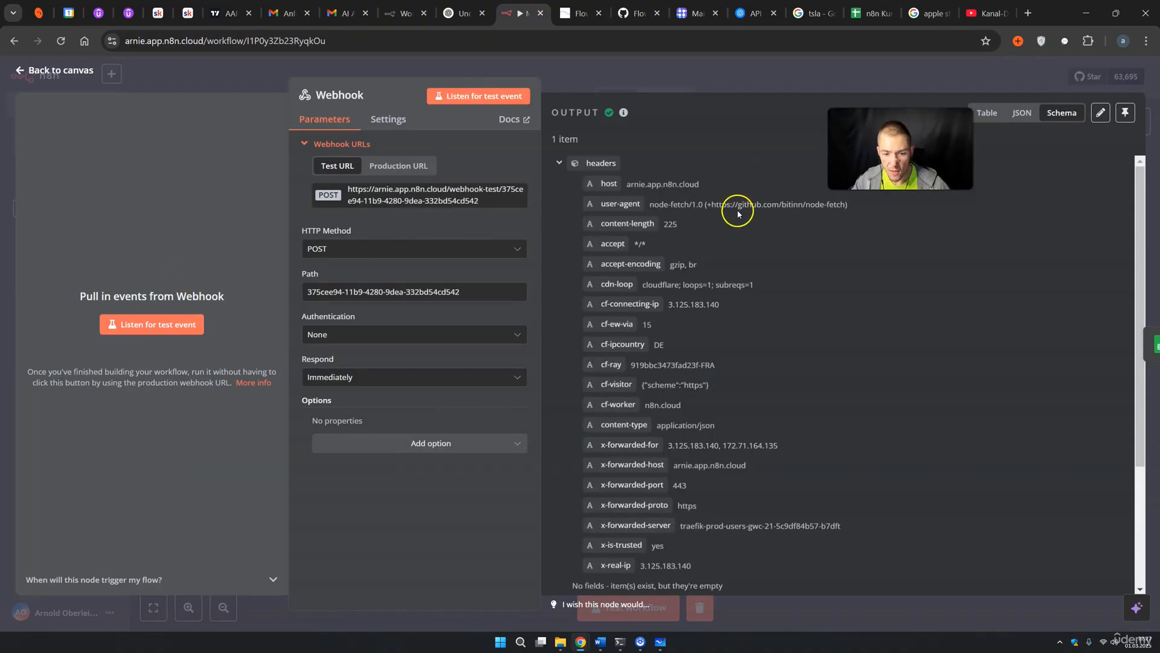
{"action": "scroll", "coordinate": [741, 224], "scroll_direction": "down", "scroll_amount": 3}
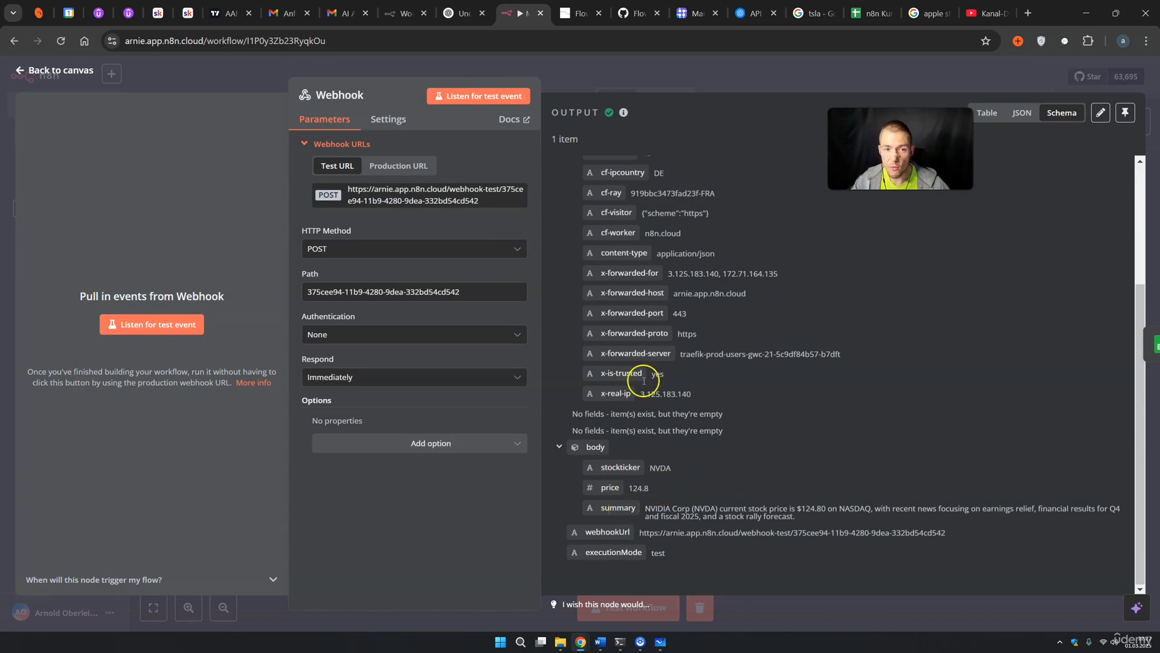
{"action": "left_click", "coordinate": [735, 89]}
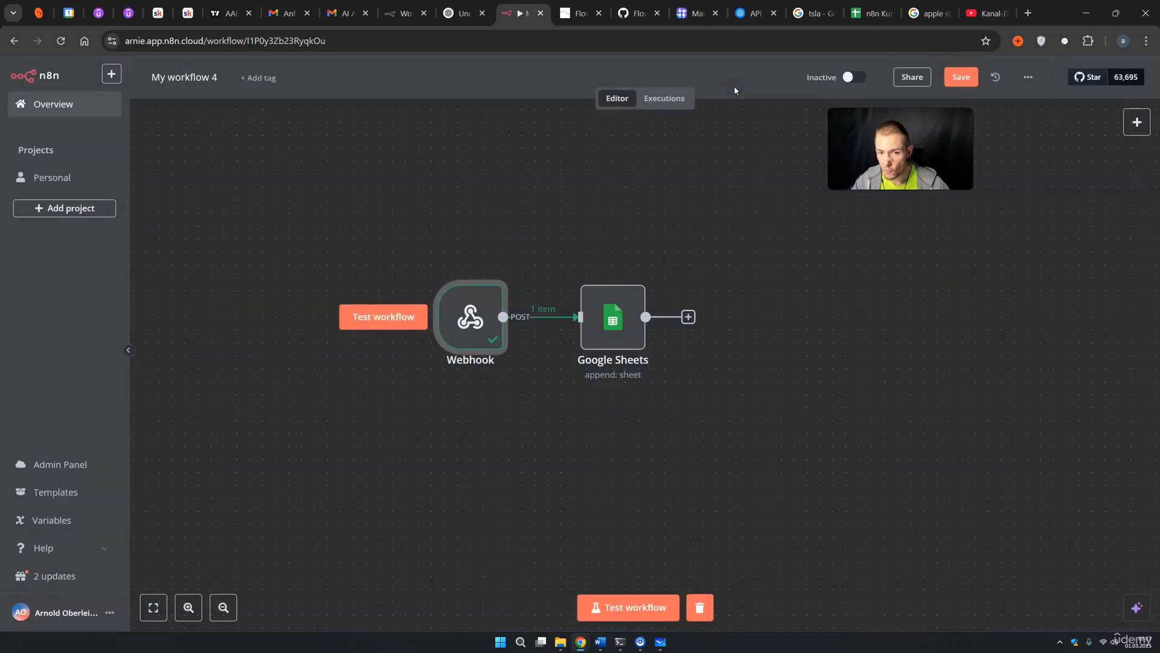
Clear the old ticker and price rows in A2:C5 of the n8n Kurs test spreadsheet
{"action": "left_click", "coordinate": [880, 7]}
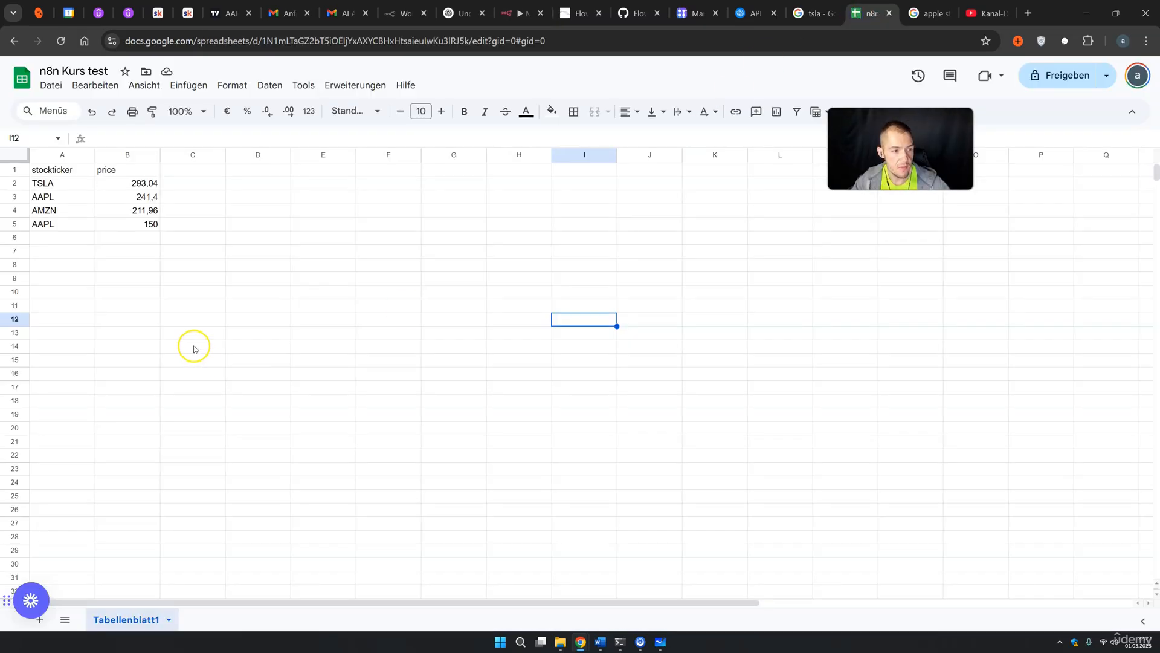
{"action": "double_click", "coordinate": [189, 169]}
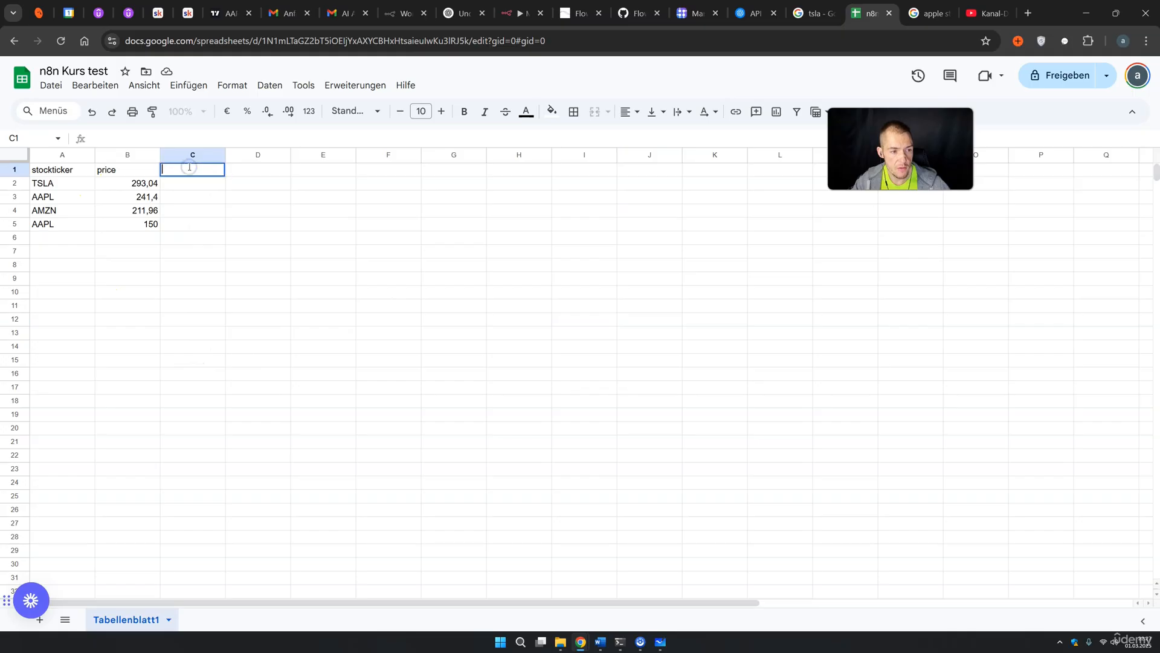
{"action": "left_click_drag", "start_coordinate": [179, 222], "coordinate": [68, 192]}
{"action": "key", "text": "Delete"}
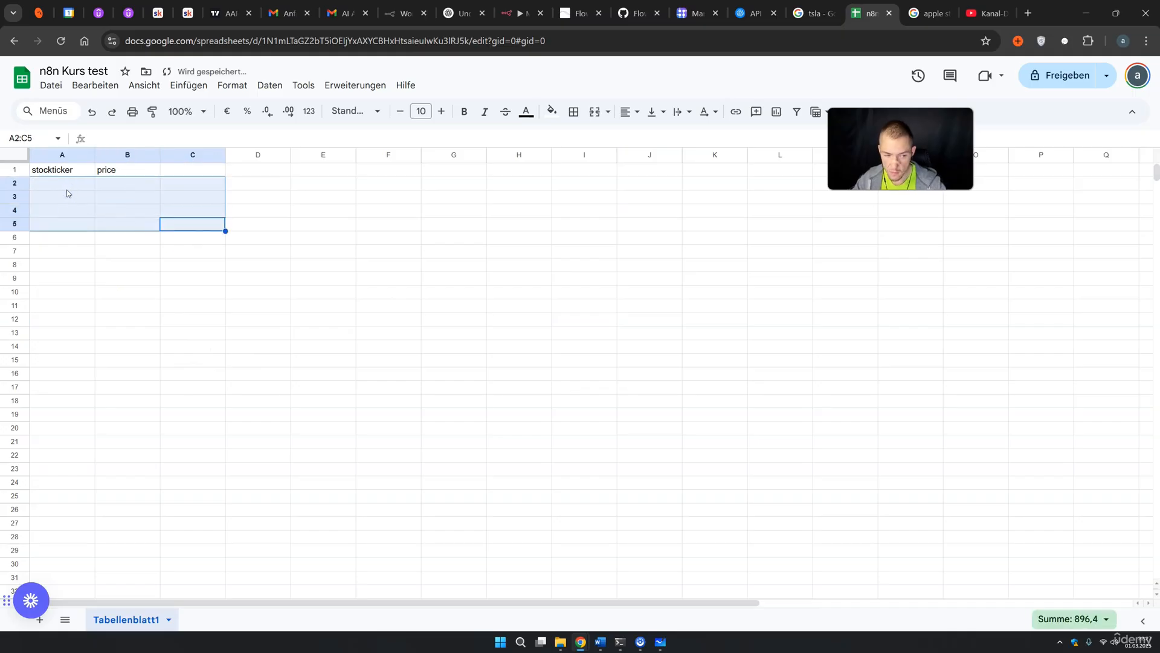
Enter a 'Summary' header in cell C1
{"action": "double_click", "coordinate": [188, 167]}
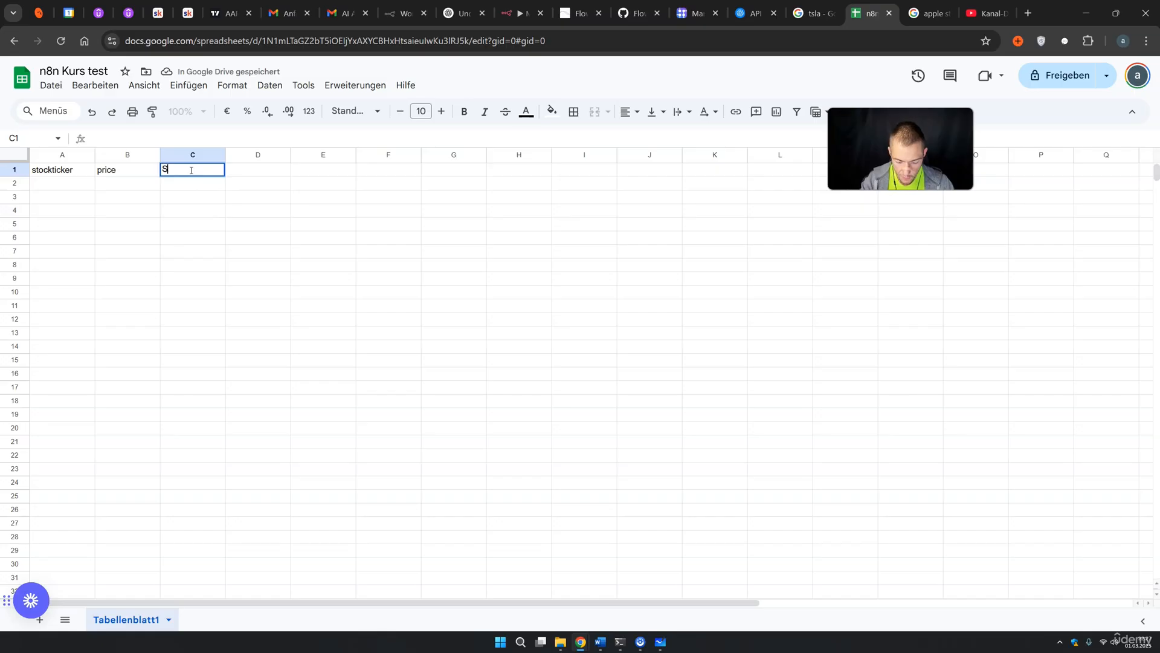
{"action": "type", "text": "Summary"}
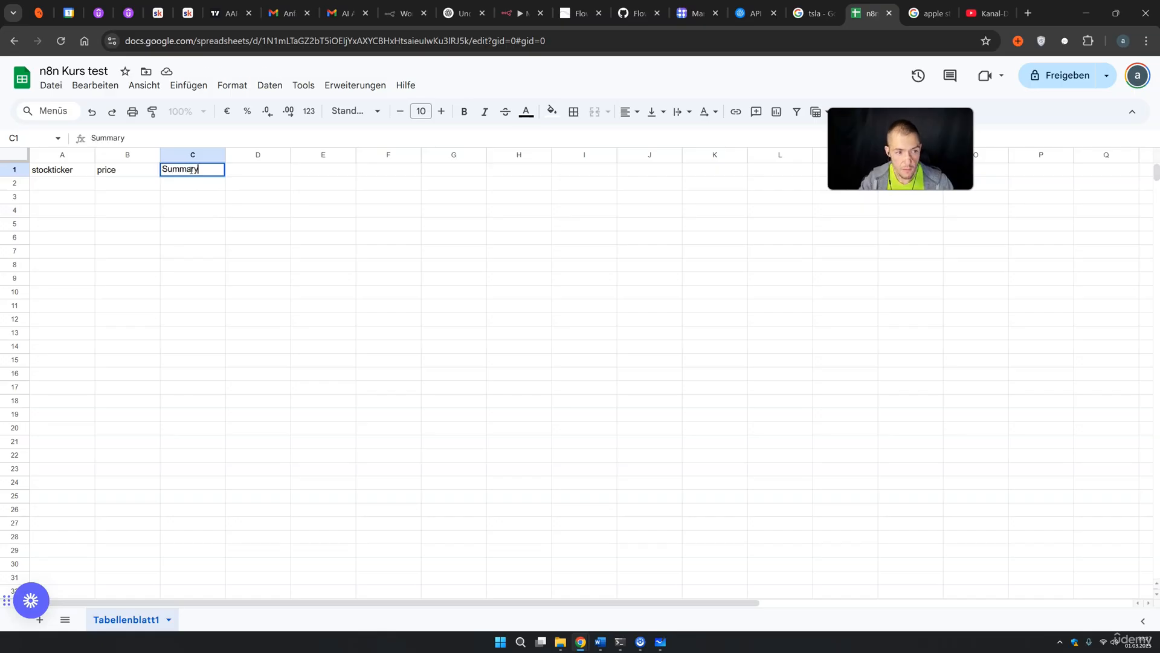
{"action": "left_click", "coordinate": [253, 203]}
{"action": "left_click", "coordinate": [565, 12]}
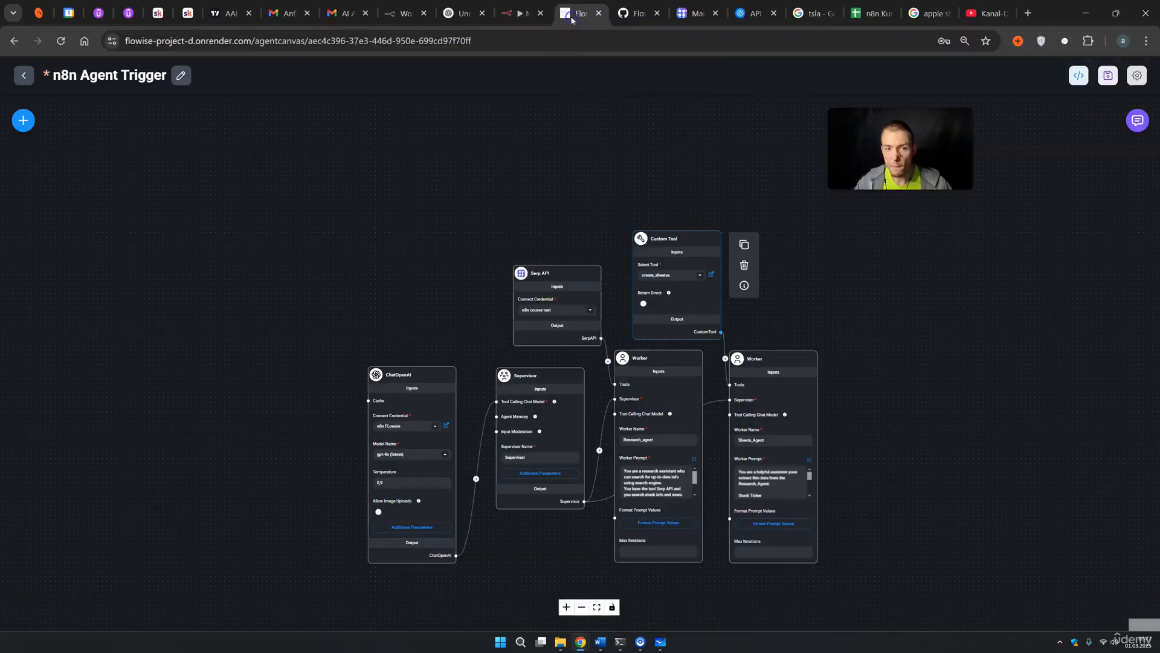
Map the webhook's body.summary into the Google Sheets node's new Summary column using manual column mapping
{"action": "left_click", "coordinate": [517, 15]}
{"action": "double_click", "coordinate": [624, 344]}
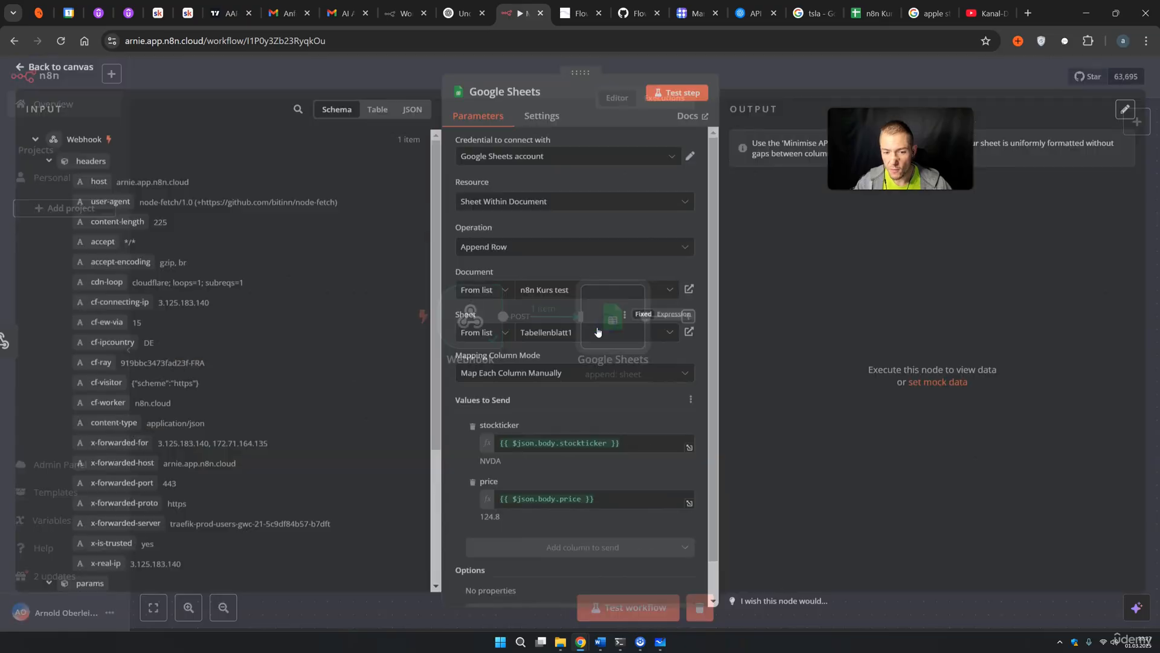
{"action": "left_click", "coordinate": [541, 370]}
{"action": "left_click", "coordinate": [544, 371]}
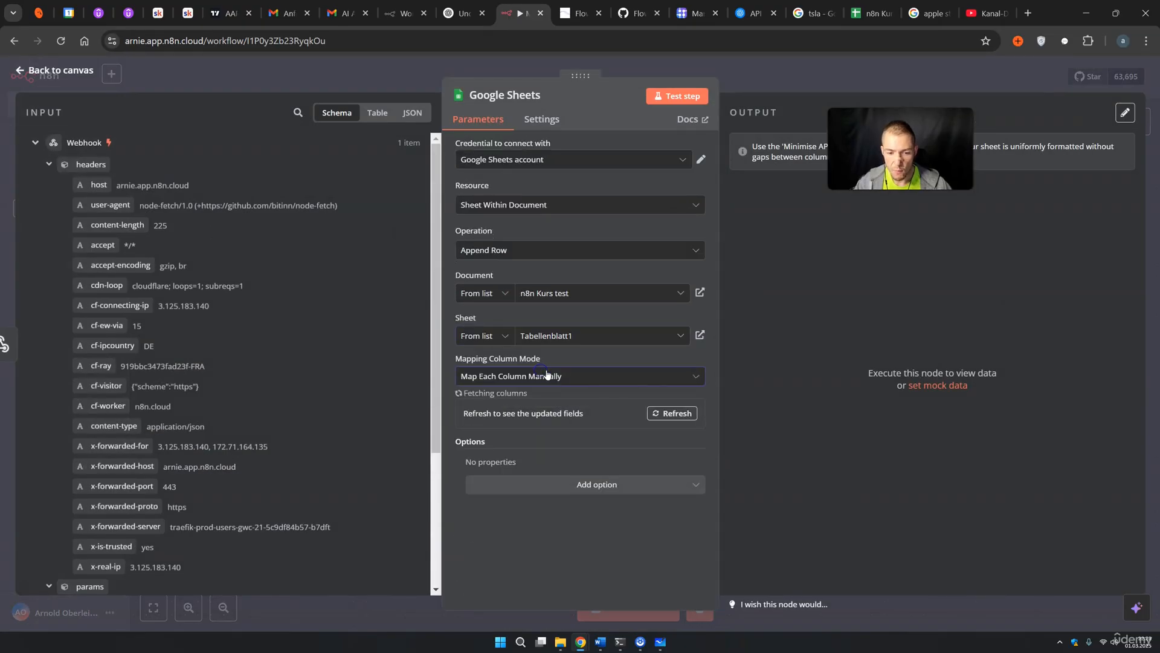
{"action": "scroll", "coordinate": [551, 383], "scroll_direction": "down", "scroll_amount": 2}
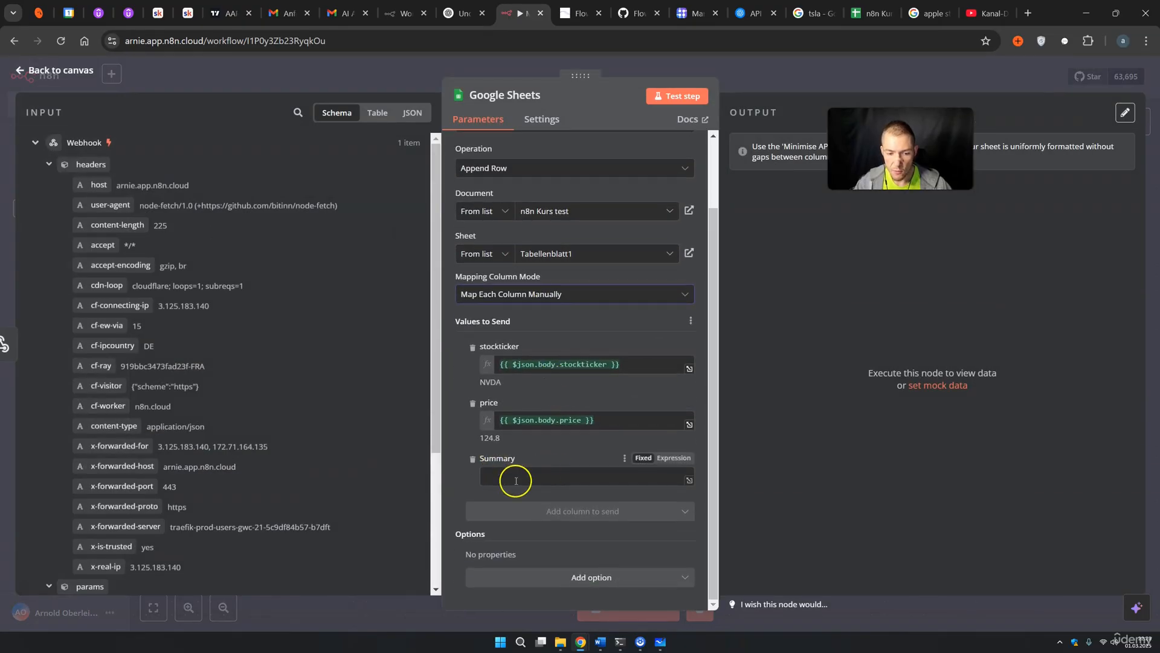
{"action": "scroll", "coordinate": [269, 472], "scroll_direction": "down", "scroll_amount": 3}
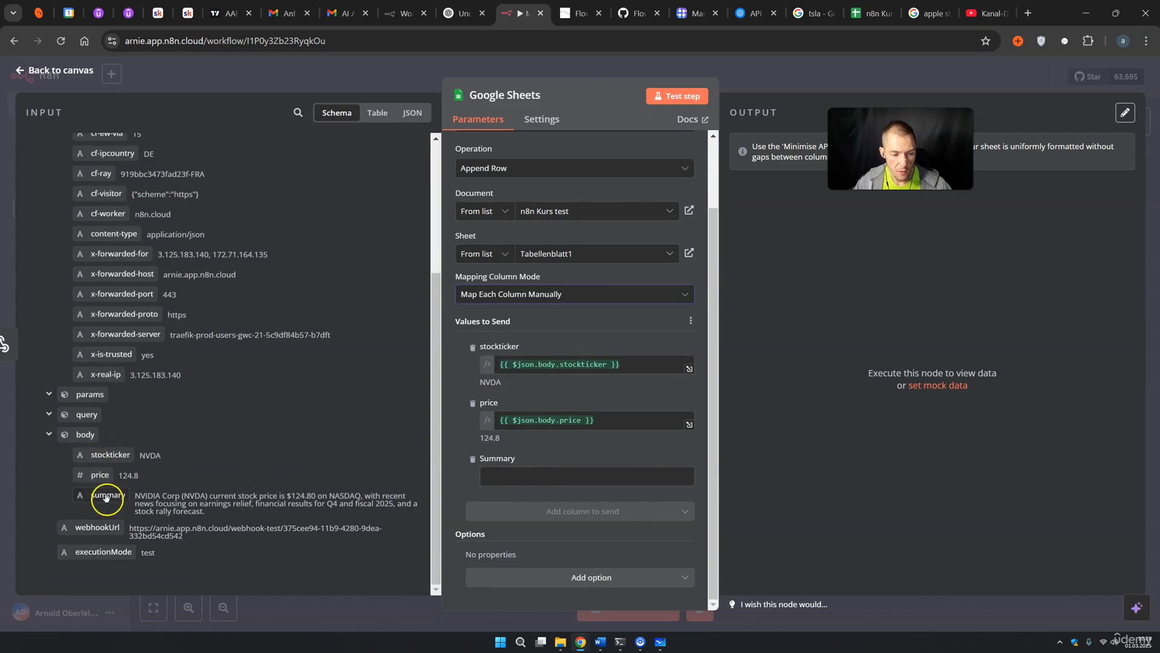
{"action": "left_click_drag", "start_coordinate": [108, 495], "coordinate": [518, 492]}
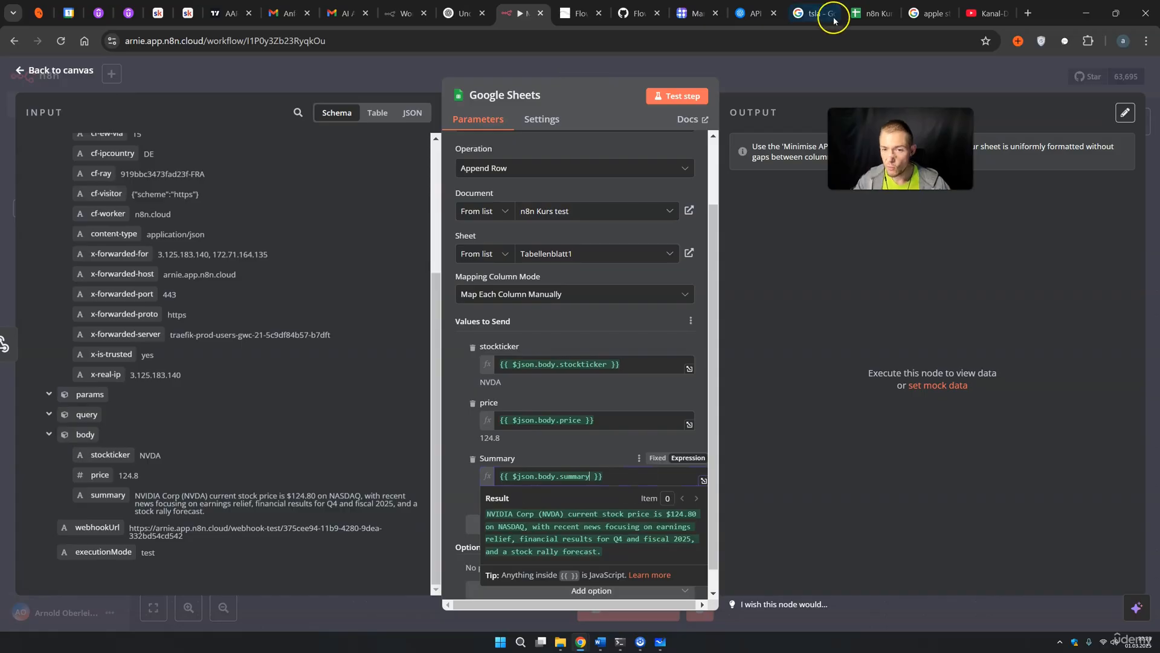
{"action": "left_click", "coordinate": [800, 78]}
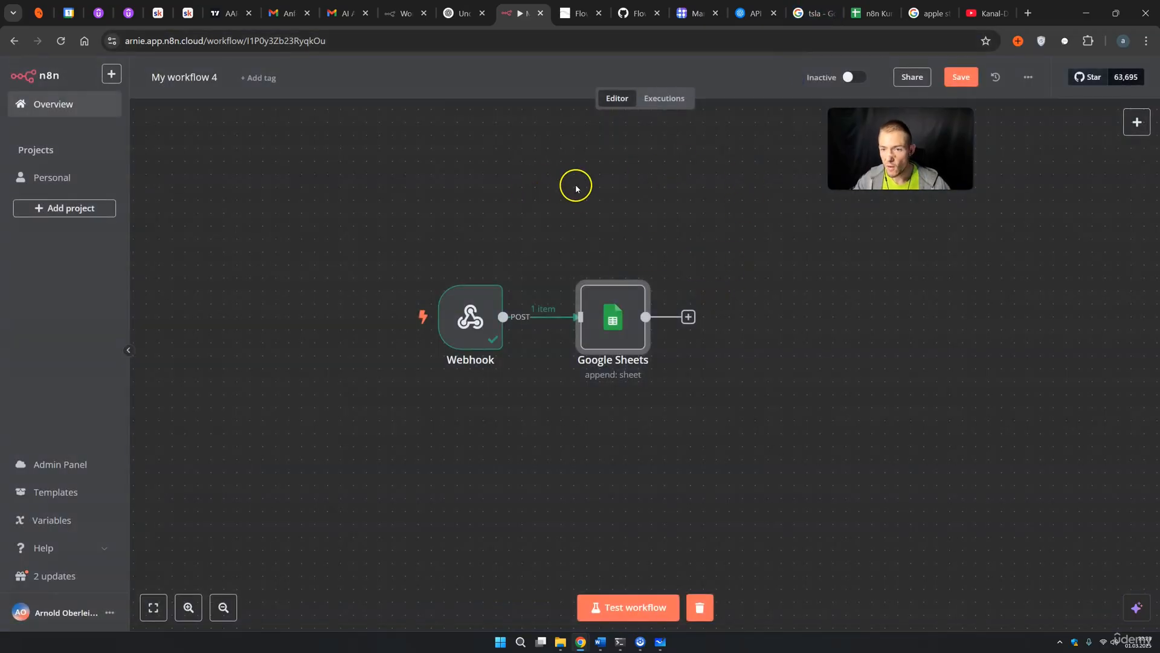
Start an n8n test run, then ask the Flowise agents for 'meta news and price'
{"action": "left_click", "coordinate": [650, 601]}
{"action": "left_click", "coordinate": [580, 14]}
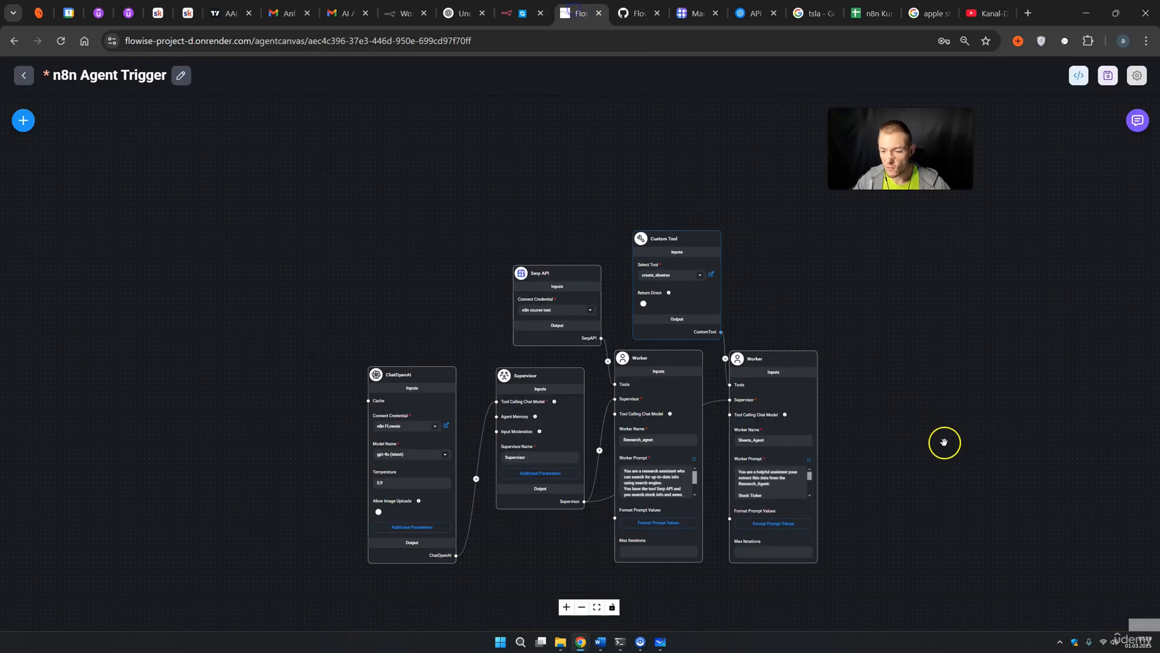
{"action": "left_click", "coordinate": [1137, 121]}
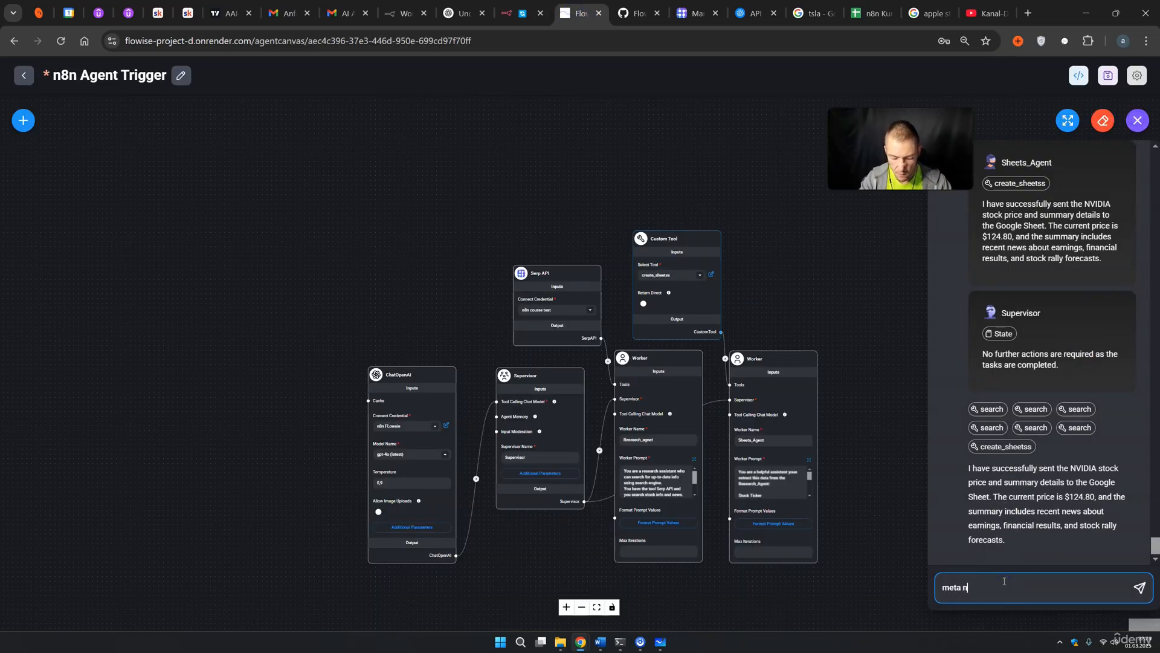
{"action": "type", "text": "meta news and pri"}
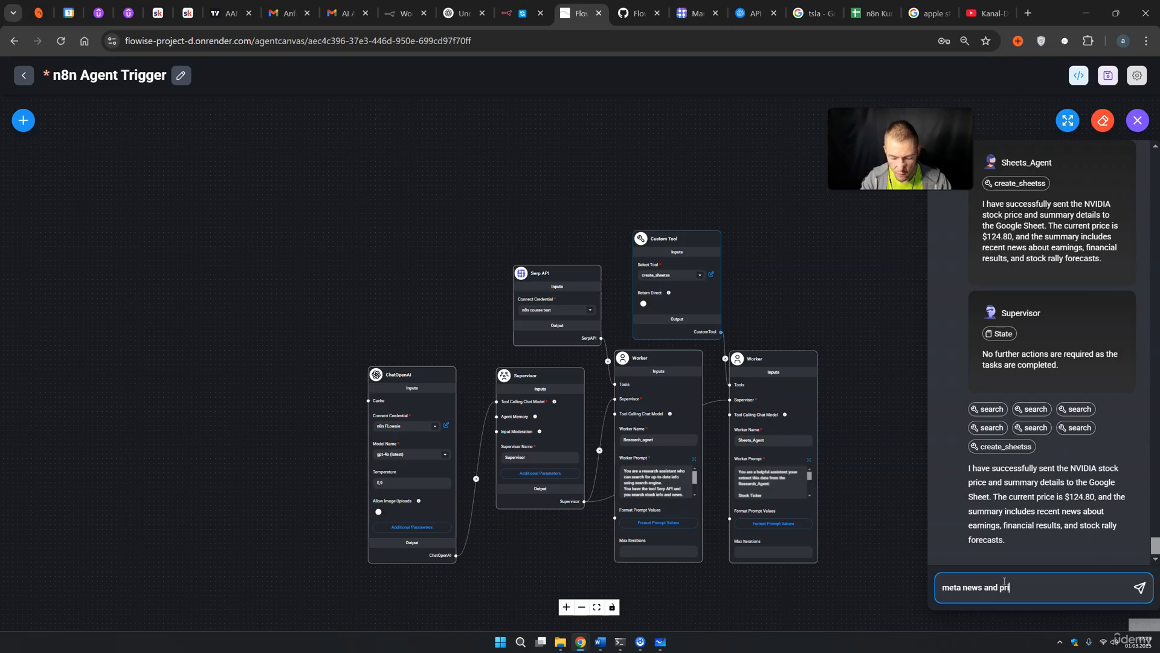
{"action": "type", "text": "ce"}
{"action": "key", "text": "Return"}
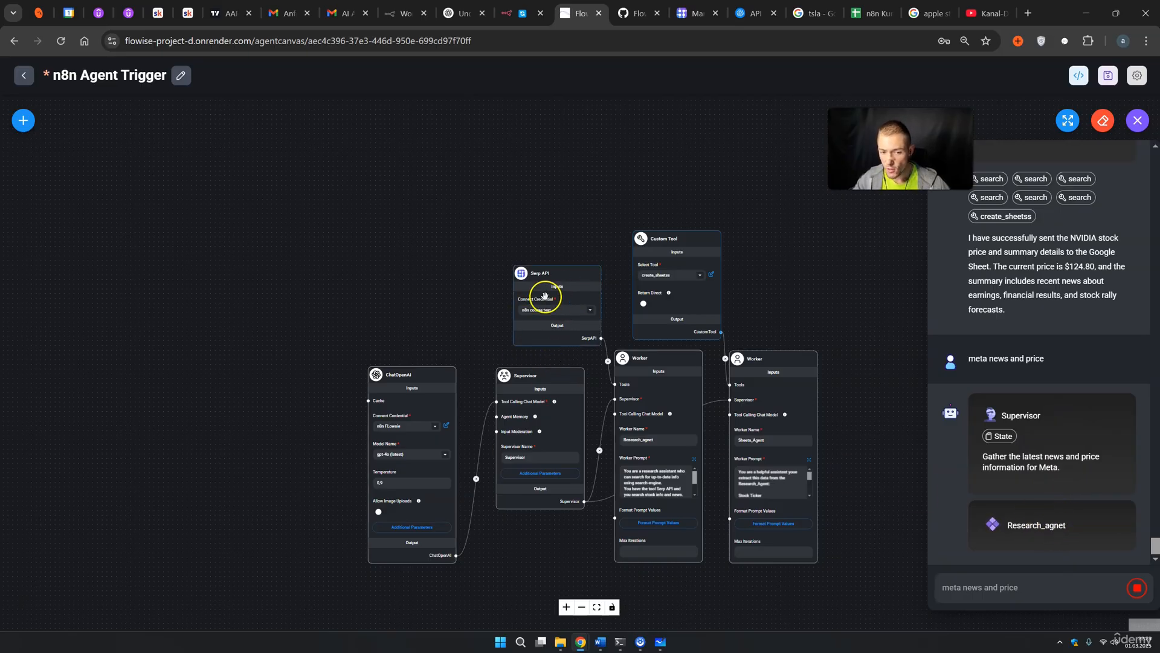
{"action": "mouse_move", "coordinate": [544, 296]}
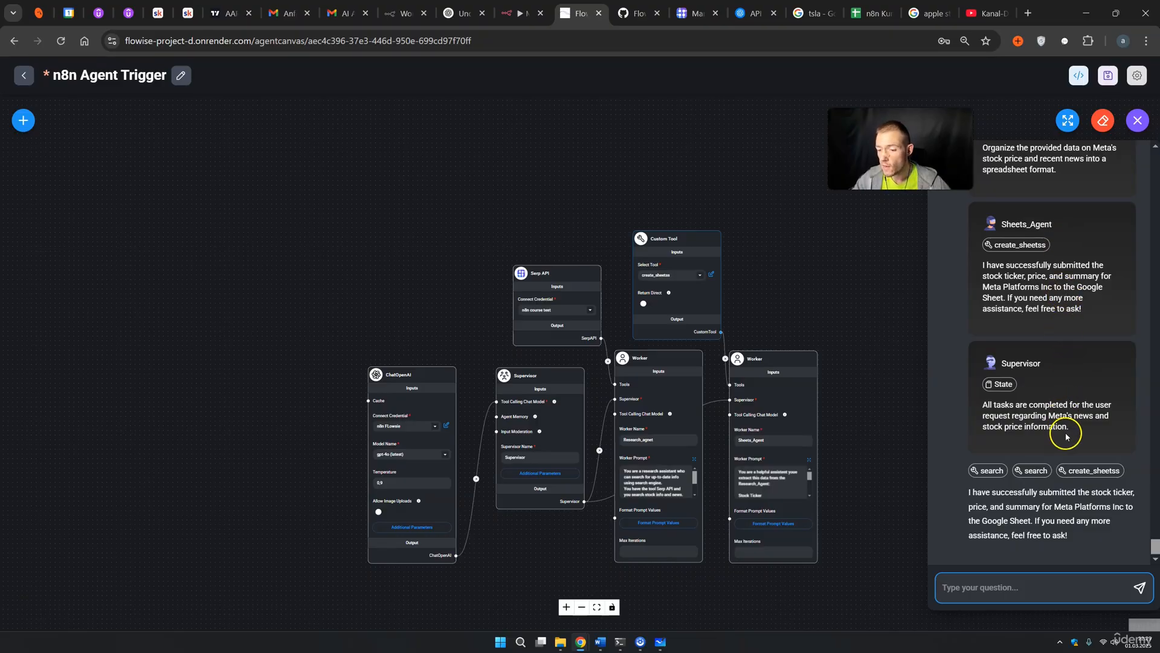
{"action": "left_click", "coordinate": [865, 15]}
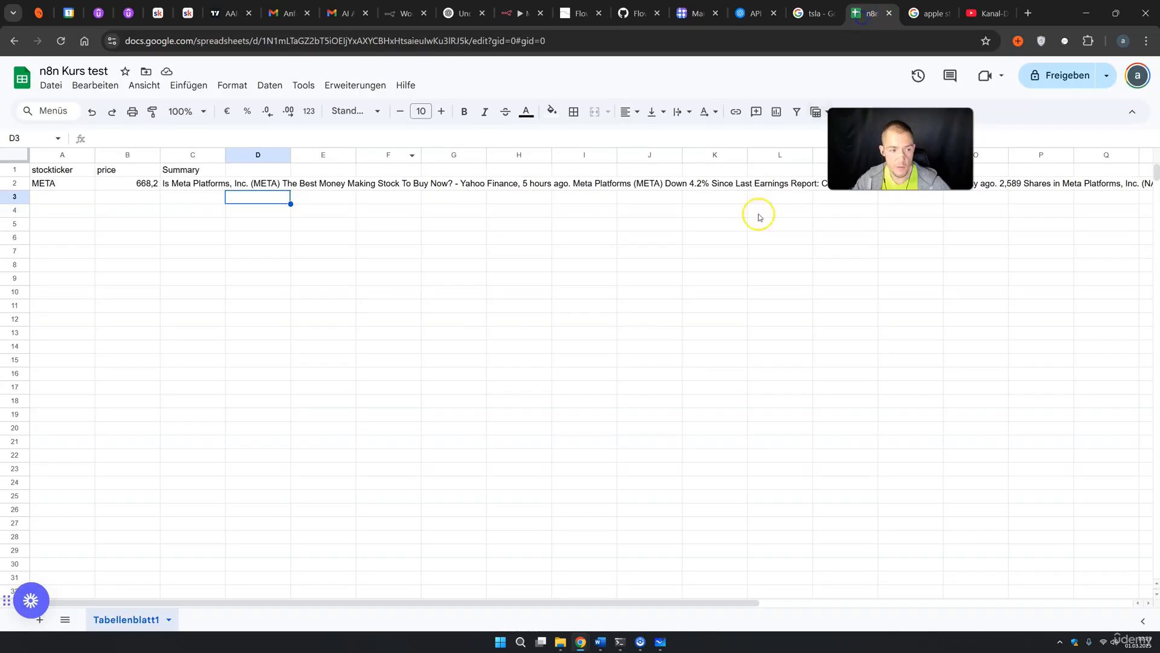
{"action": "left_click", "coordinate": [57, 186]}
{"action": "left_click", "coordinate": [128, 183]}
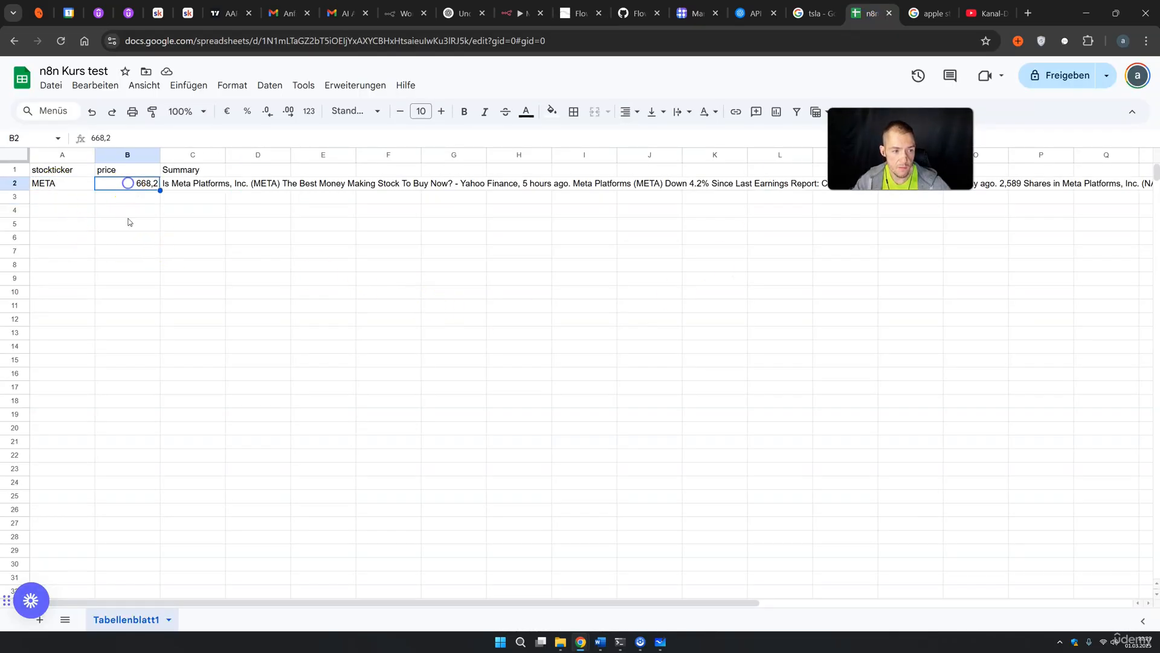
{"action": "left_click", "coordinate": [189, 185]}
{"action": "left_click", "coordinate": [230, 240]}
{"action": "left_click", "coordinate": [199, 185]}
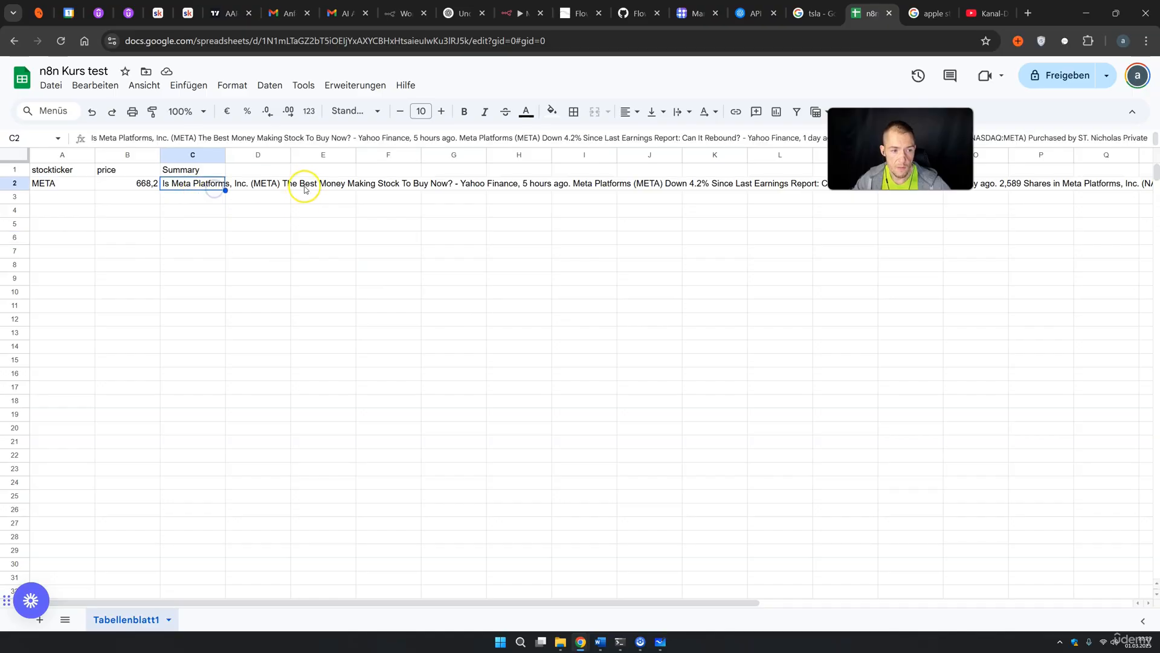
{"action": "left_click_drag", "start_coordinate": [305, 189], "coordinate": [483, 185]}
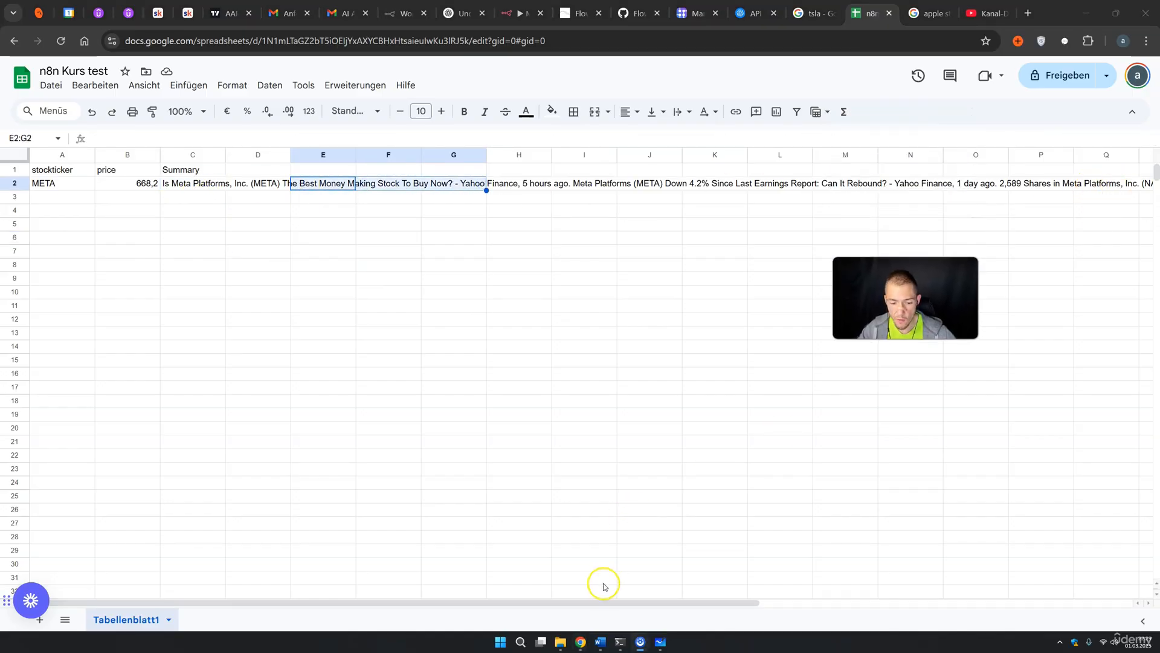
{"action": "left_click_drag", "start_coordinate": [620, 601], "coordinate": [1023, 581]}
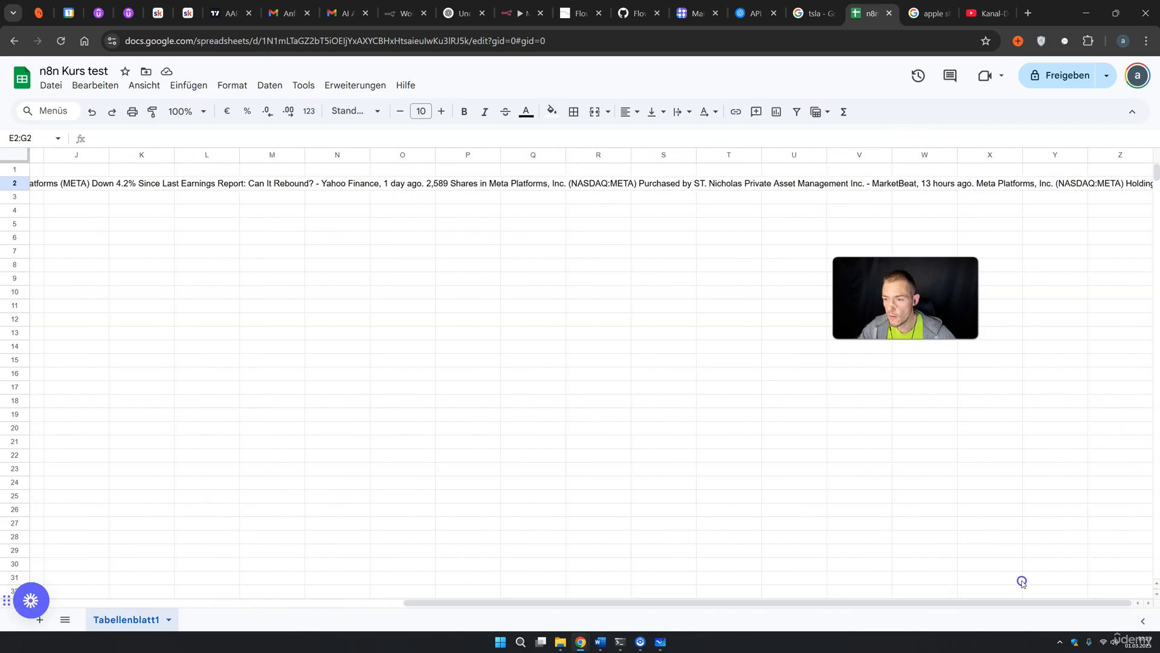
{"action": "left_click_drag", "start_coordinate": [963, 602], "coordinate": [454, 532]}
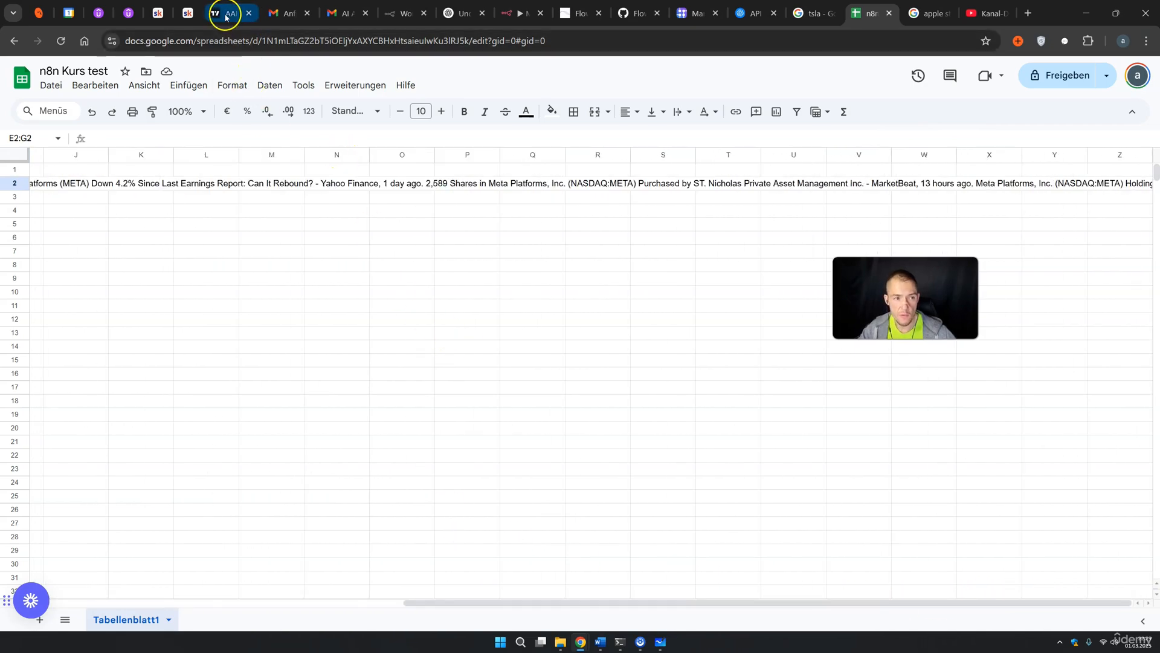
{"action": "left_click", "coordinate": [575, 14]}
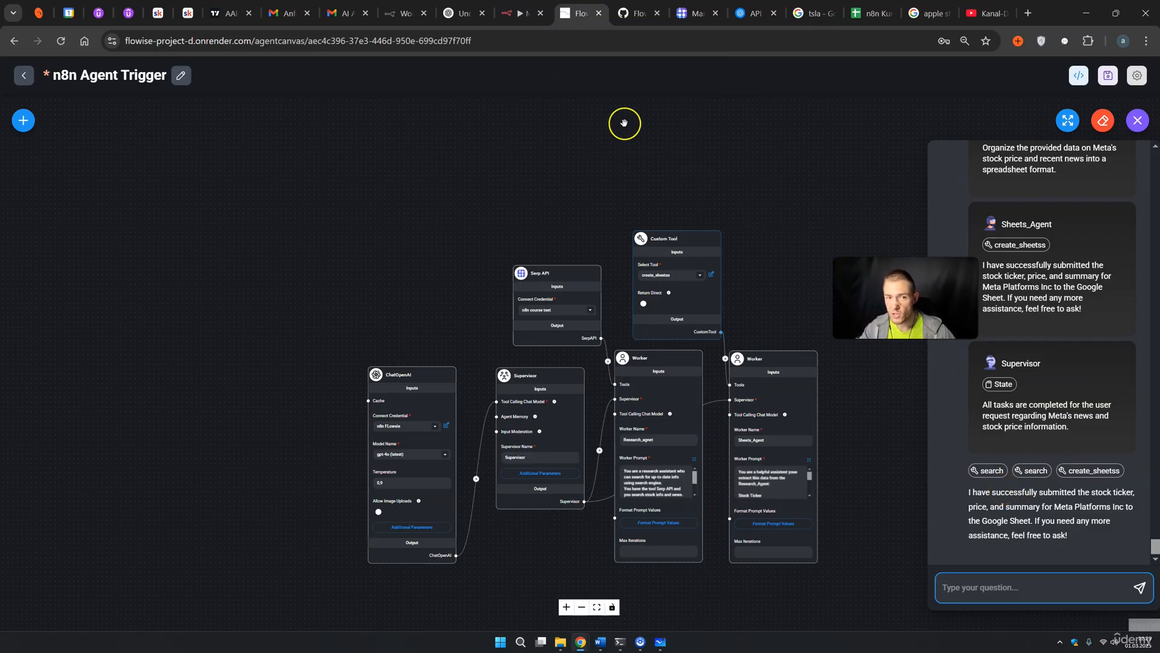
Activate the n8n workflow, view the Webhook's Production URL, then set the workflow back to inactive
{"action": "left_click", "coordinate": [519, 14]}
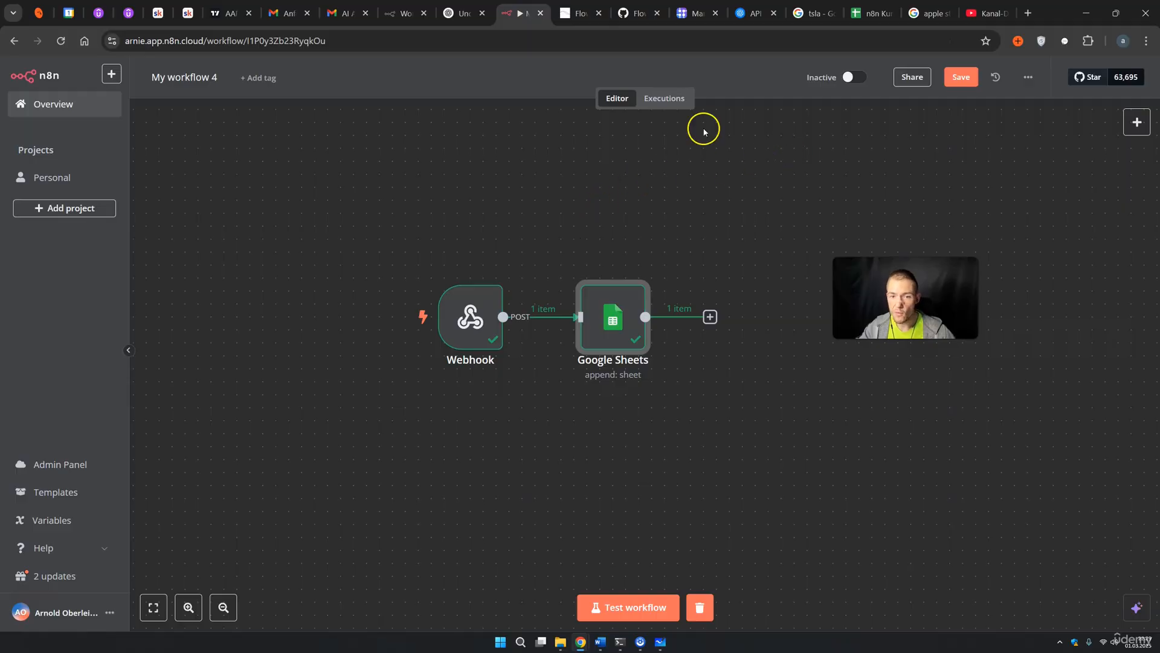
{"action": "left_click", "coordinate": [851, 77]}
{"action": "left_click", "coordinate": [695, 378]}
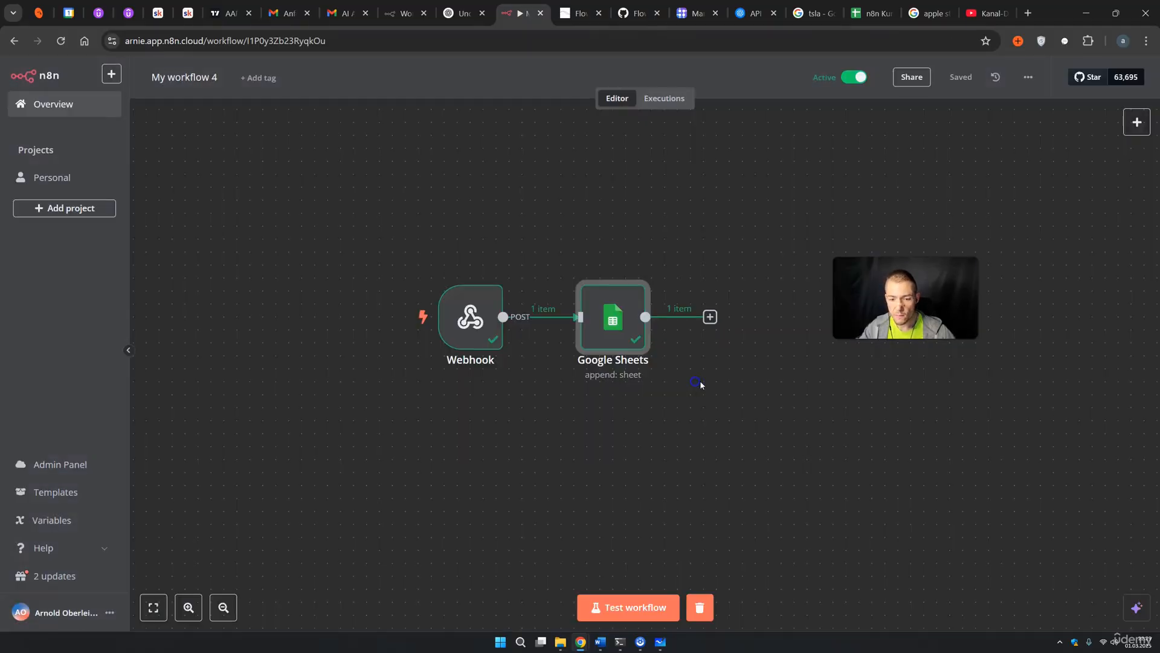
{"action": "double_click", "coordinate": [470, 316]}
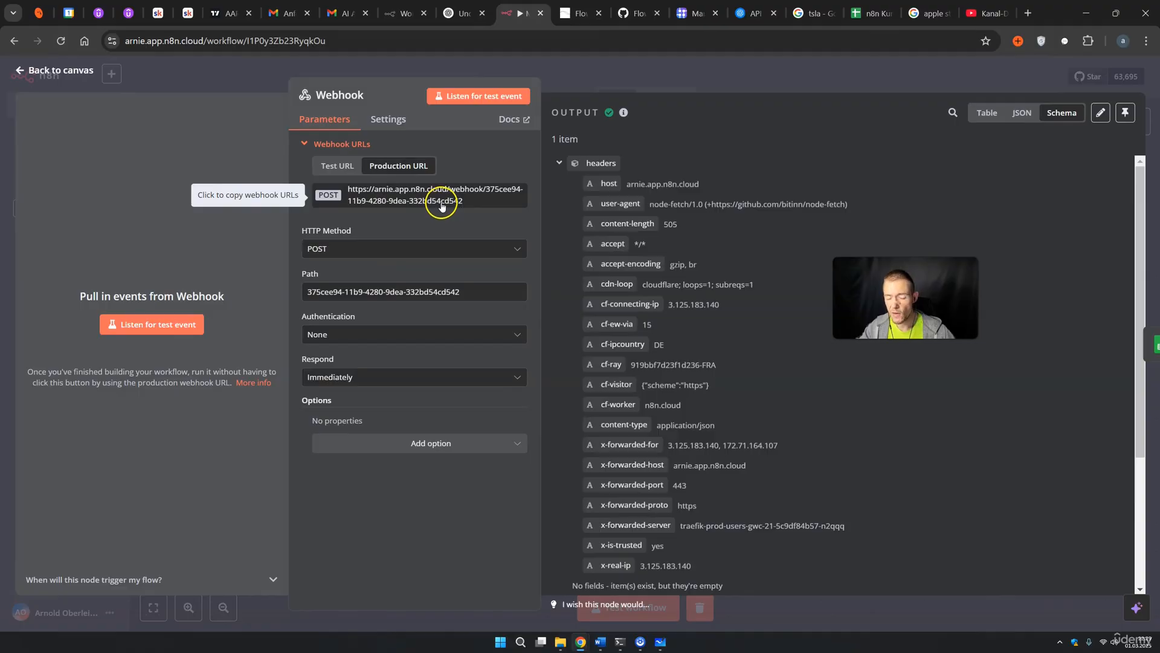
{"action": "left_click", "coordinate": [749, 85]}
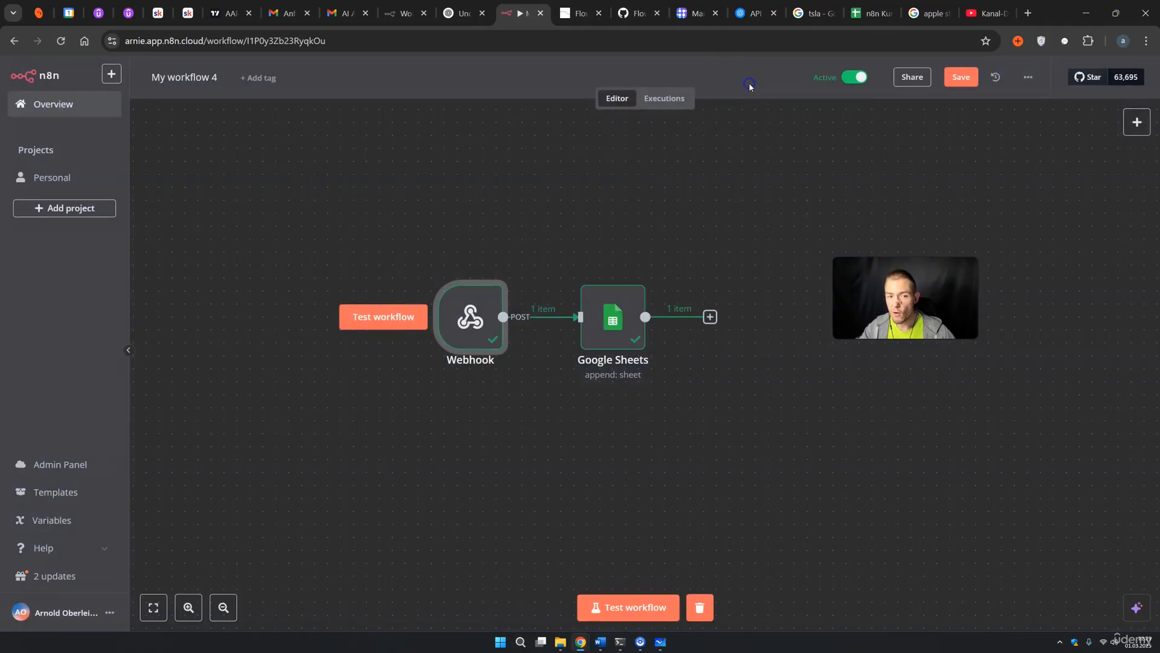
{"action": "left_click", "coordinate": [853, 77]}
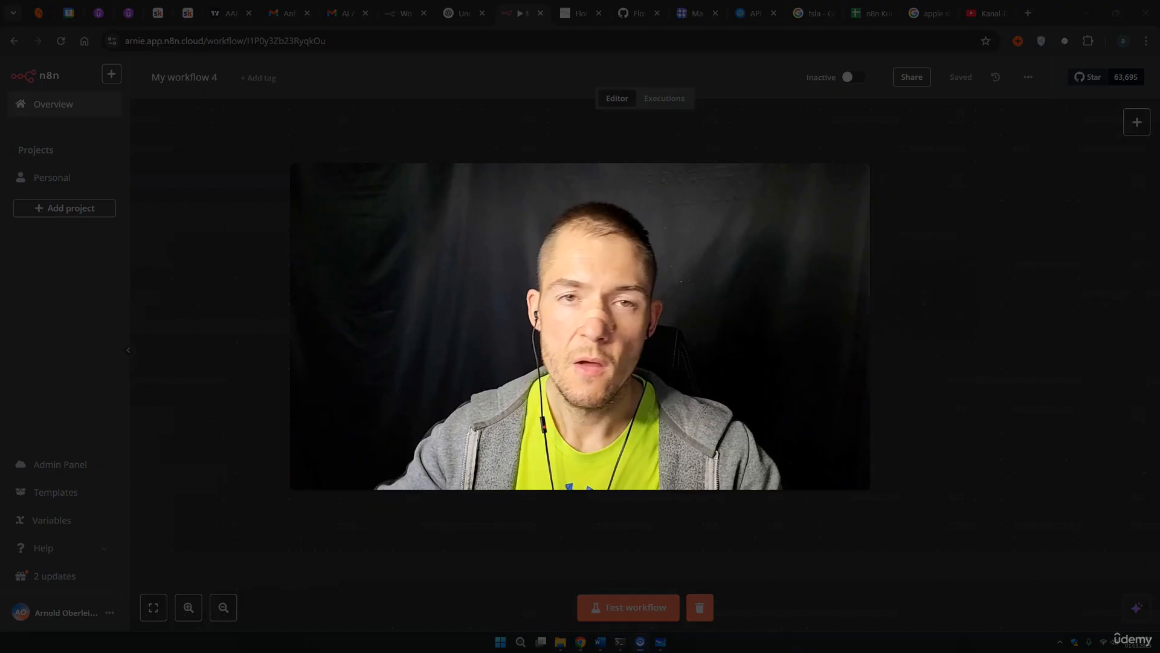